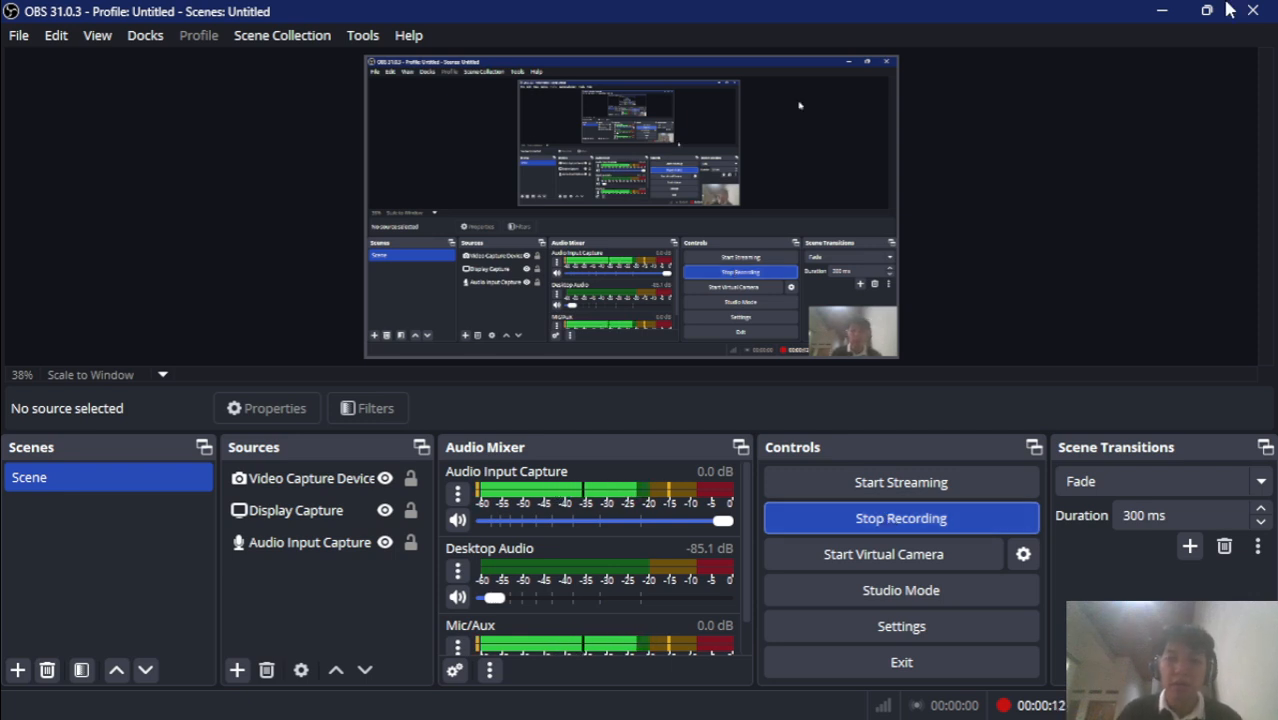
# Minimize OBS and scroll the Chrome page to the 3.3.7 Lab – Use Excel to Forecast title
pyautogui.click(1161, 11)
pyautogui.scroll(2, 507, 390)
pyautogui.scroll(1, 507, 391)
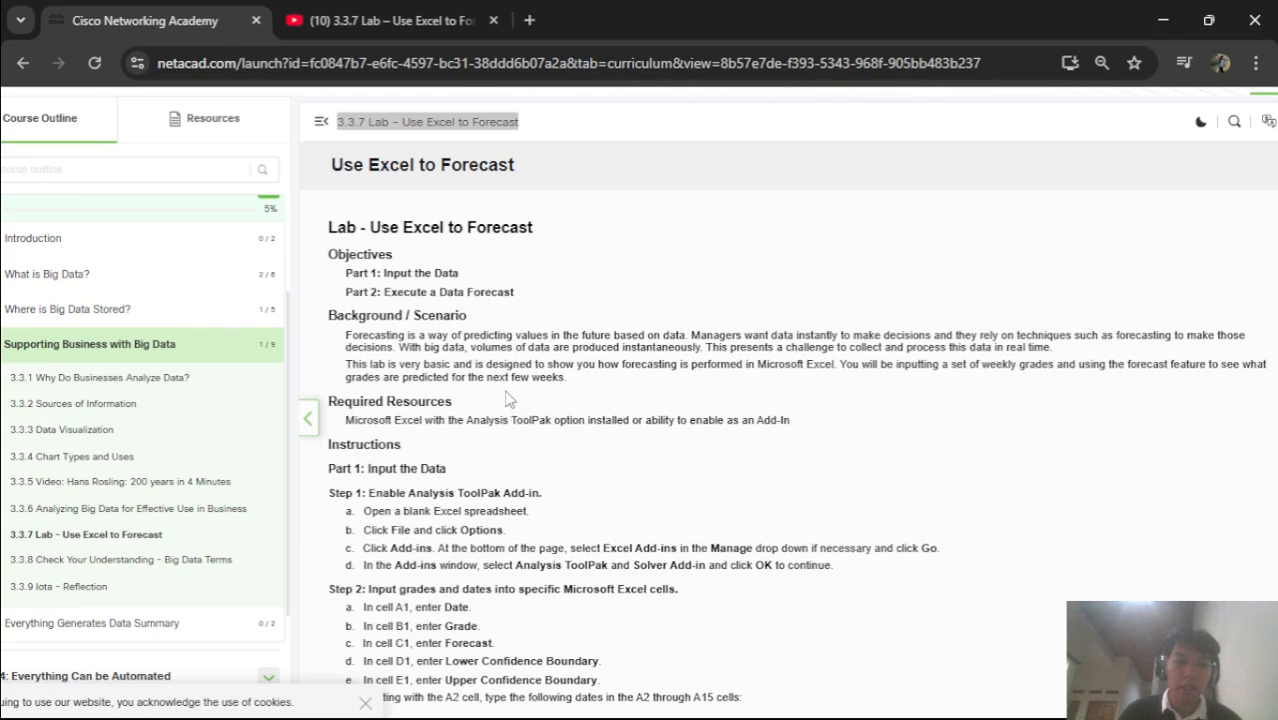
pyautogui.scroll(-1, 508, 398)
pyautogui.click(633, 153)
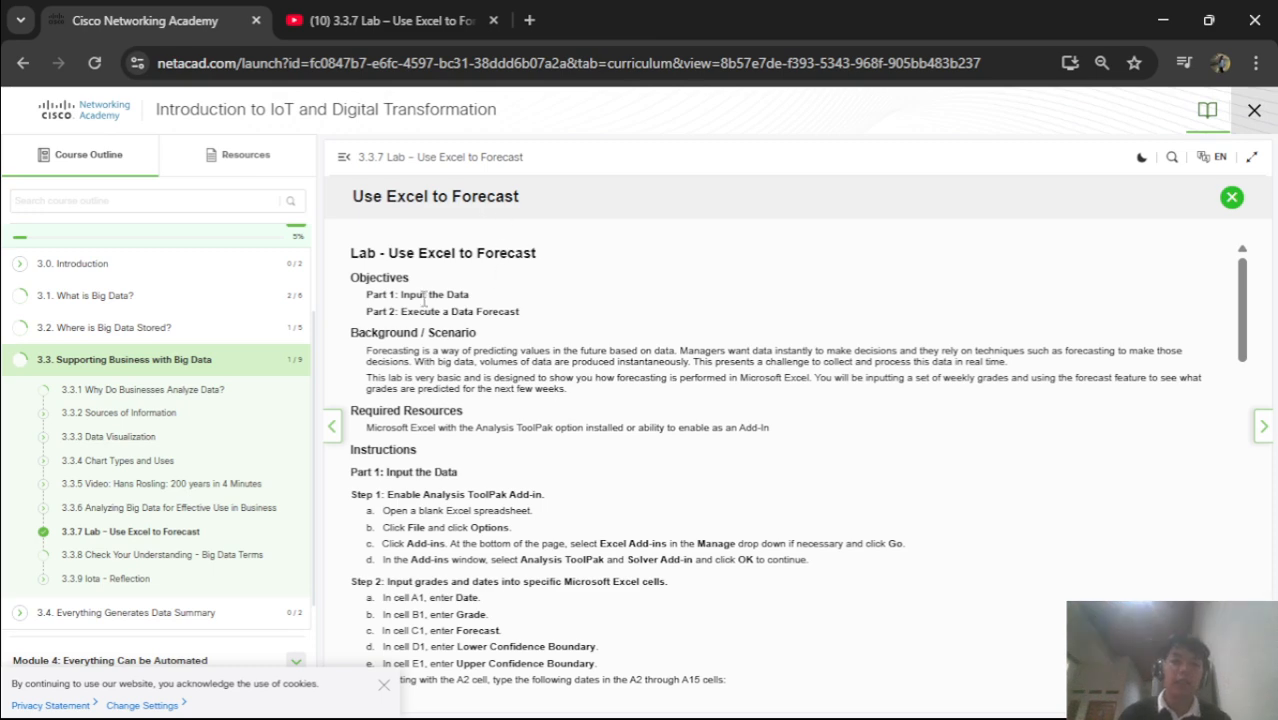
pyautogui.scroll(-1, 420, 300)
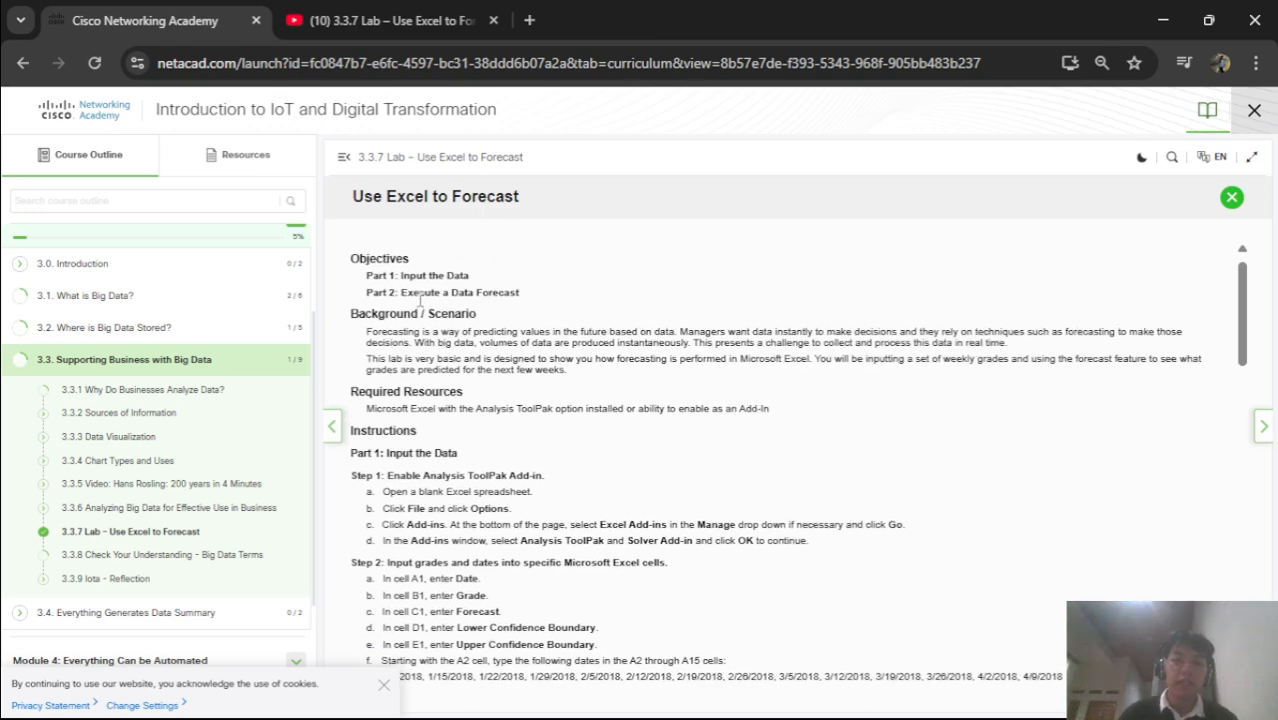
pyautogui.scroll(1, 420, 300)
pyautogui.scroll(-1, 420, 300)
pyautogui.scroll(-1, 420, 300)
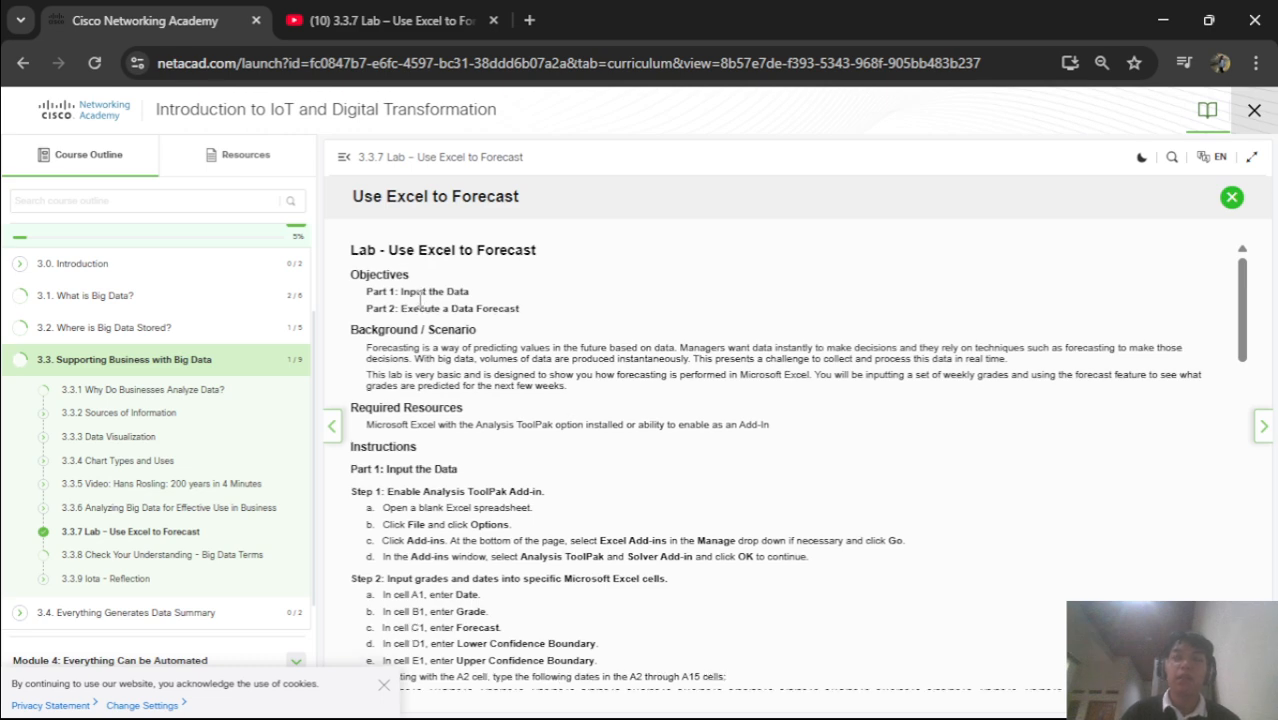
pyautogui.scroll(1, 420, 300)
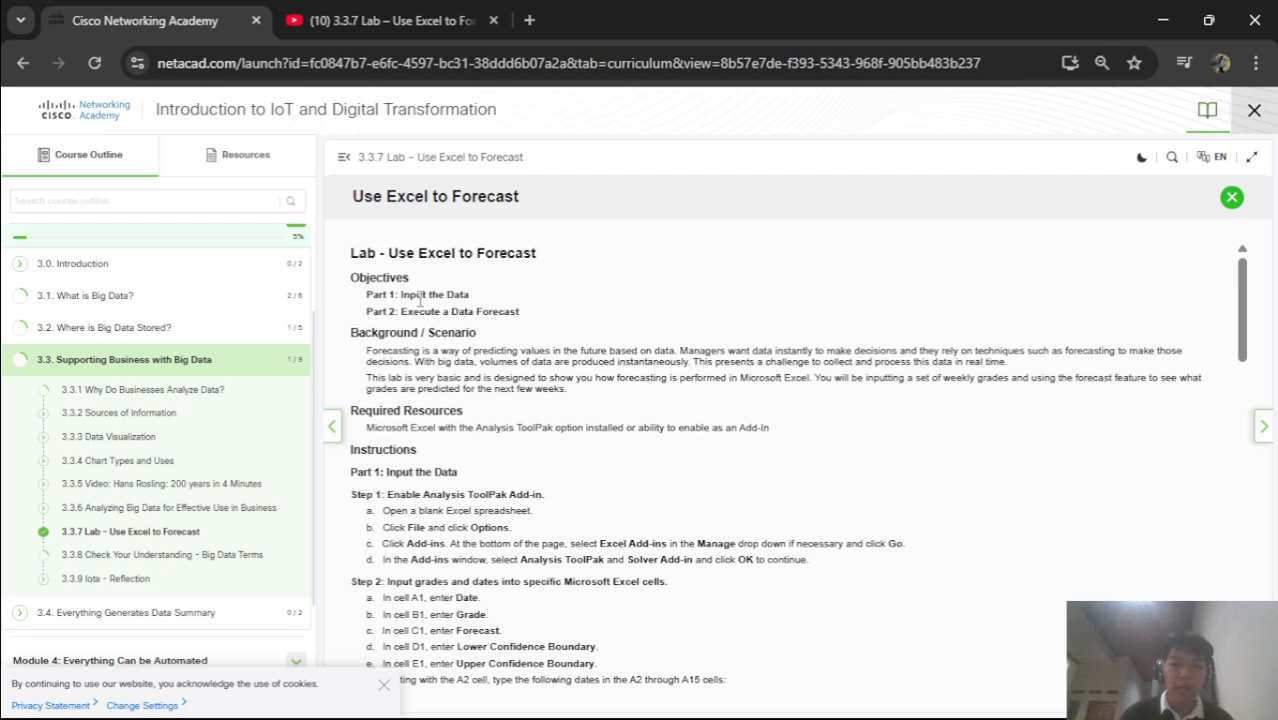
pyautogui.click(529, 20)
# Search Google for 'forecasting' and expand the first question about what it means
pyautogui.write('forec')
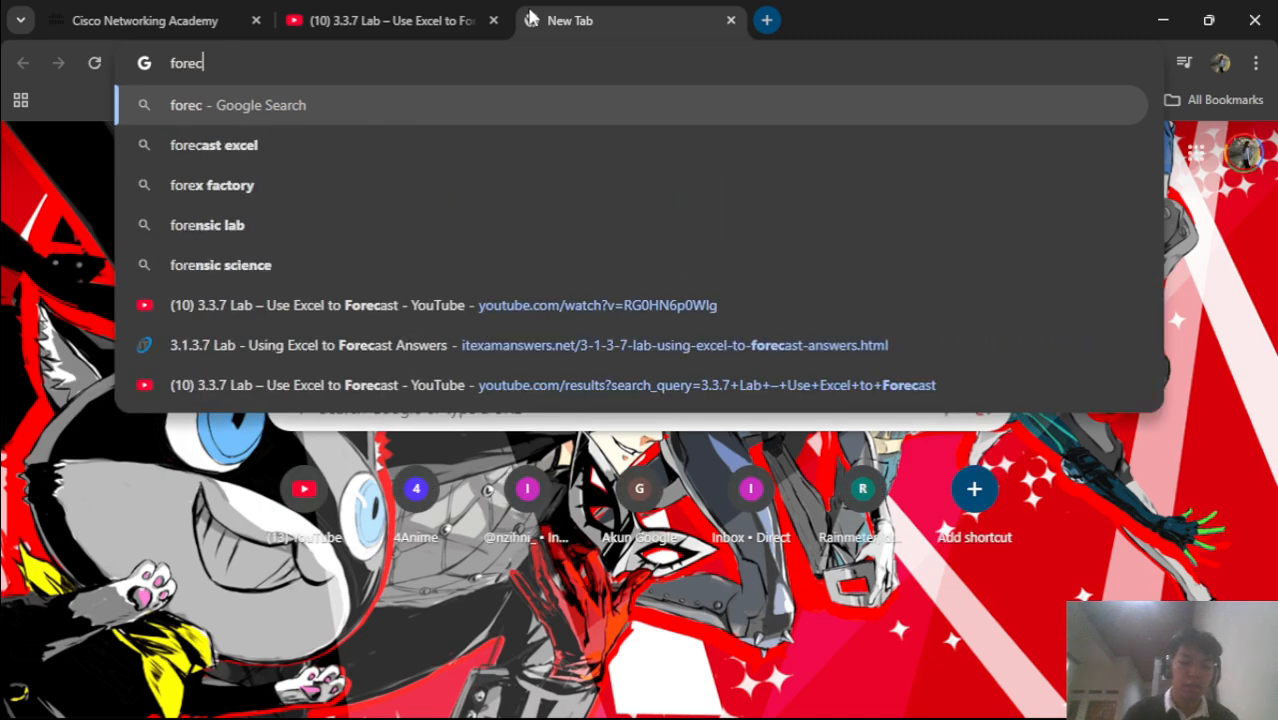
pyautogui.write('asting')
pyautogui.press('Return')
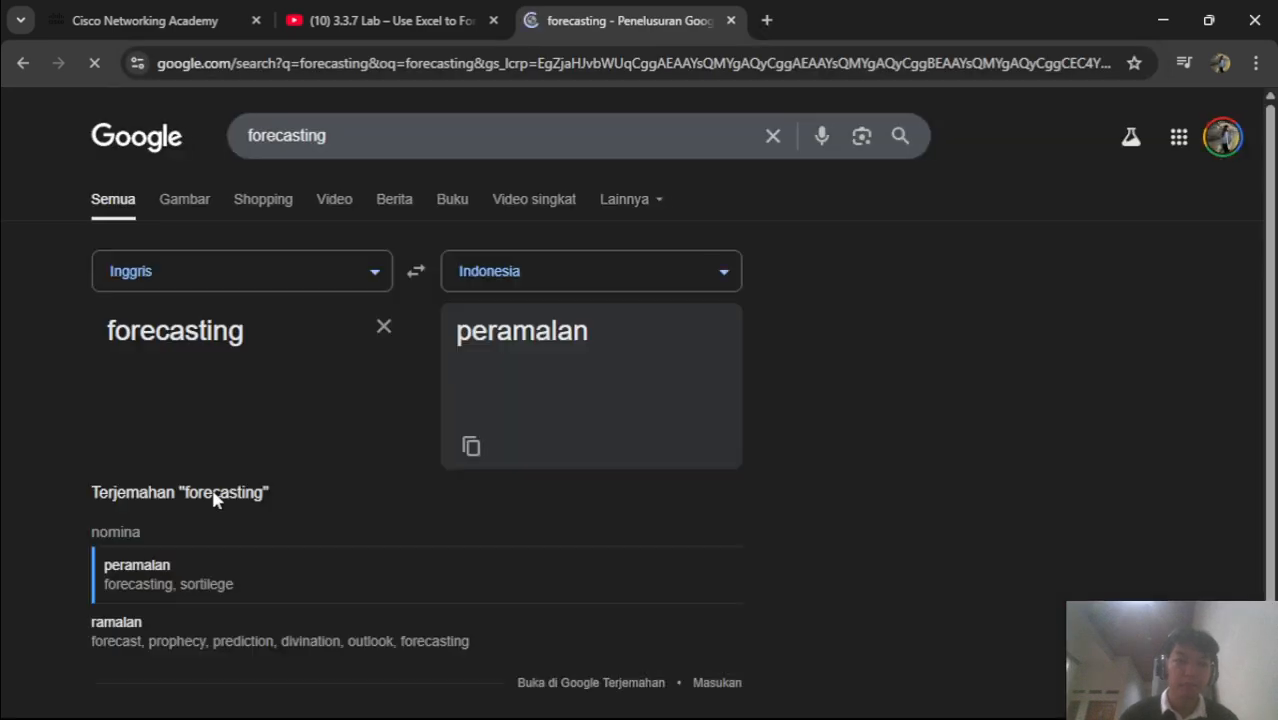
pyautogui.scroll(-2, 464, 484)
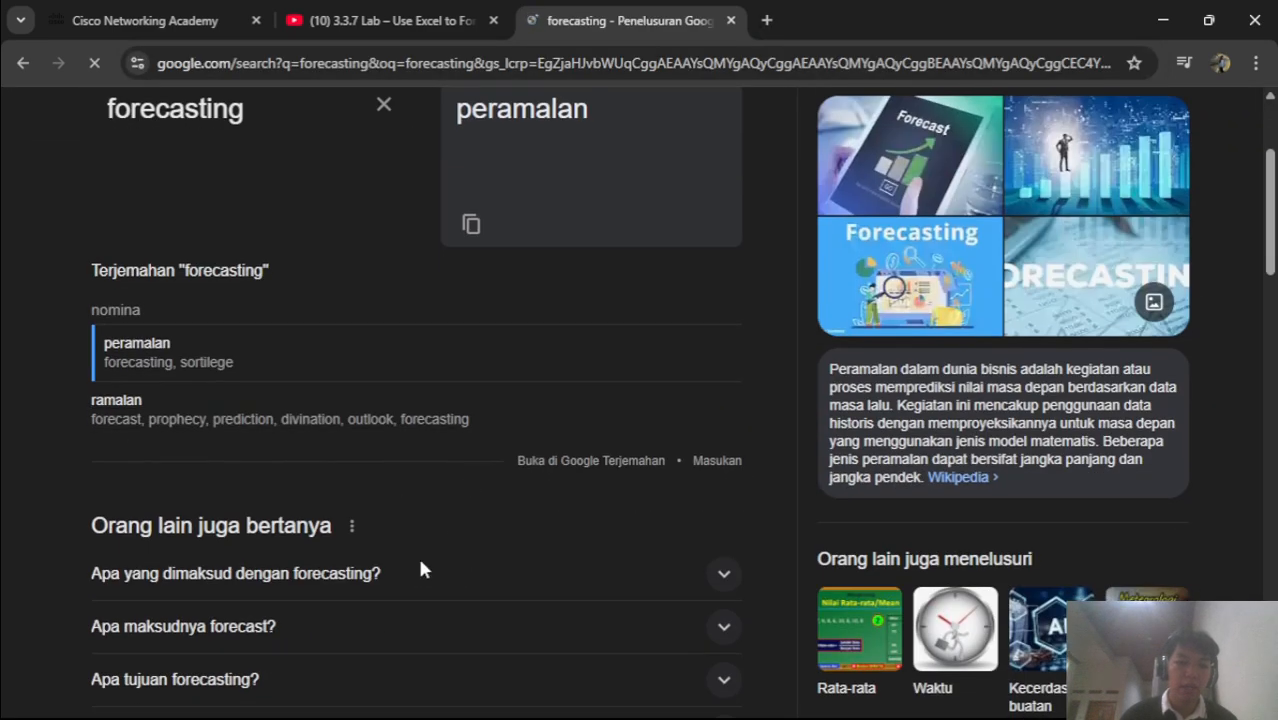
pyautogui.click(422, 570)
pyautogui.scroll(-2, 400, 520)
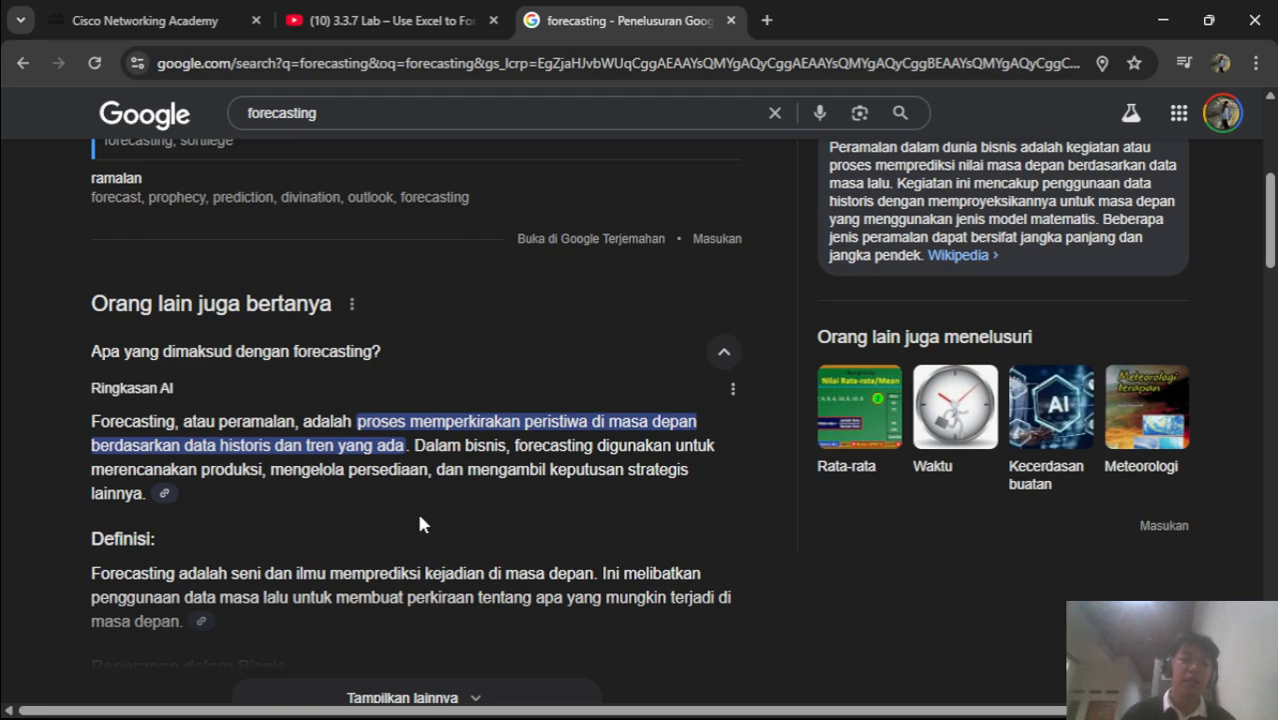
# Scroll back up through the results and return to the Cisco lab tab
pyautogui.scroll(2, 419, 521)
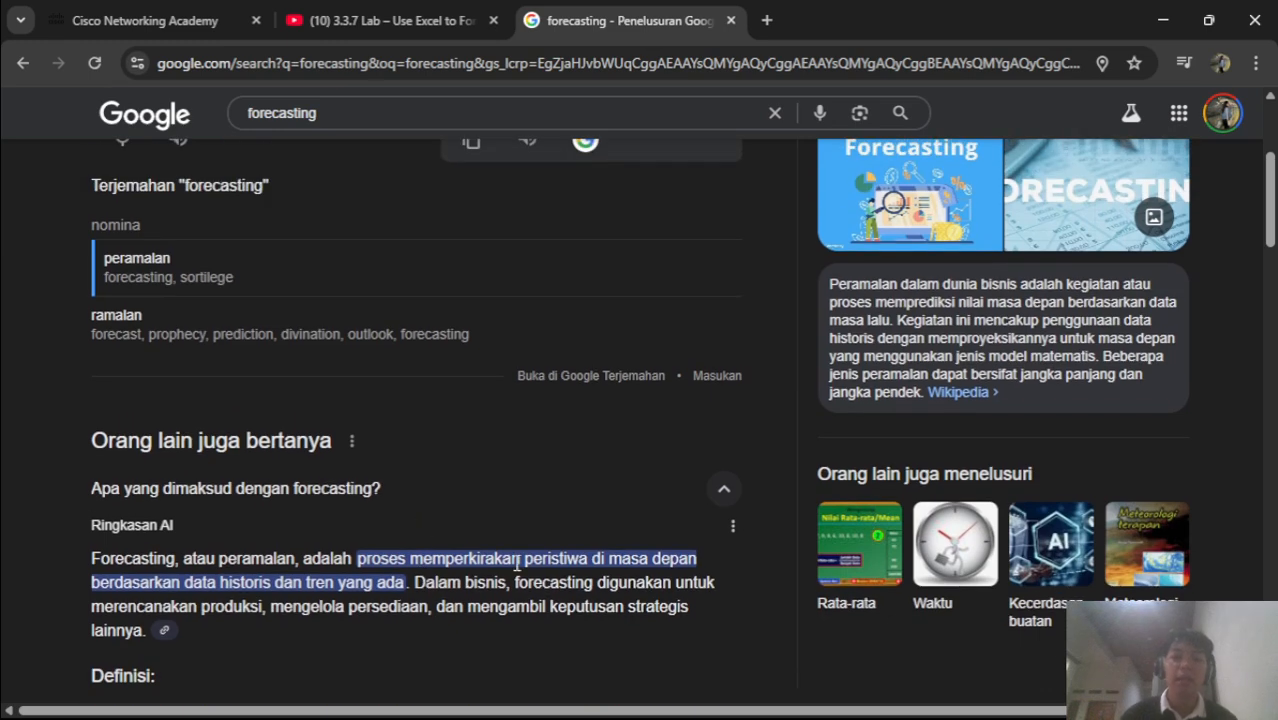
pyautogui.scroll(1, 517, 563)
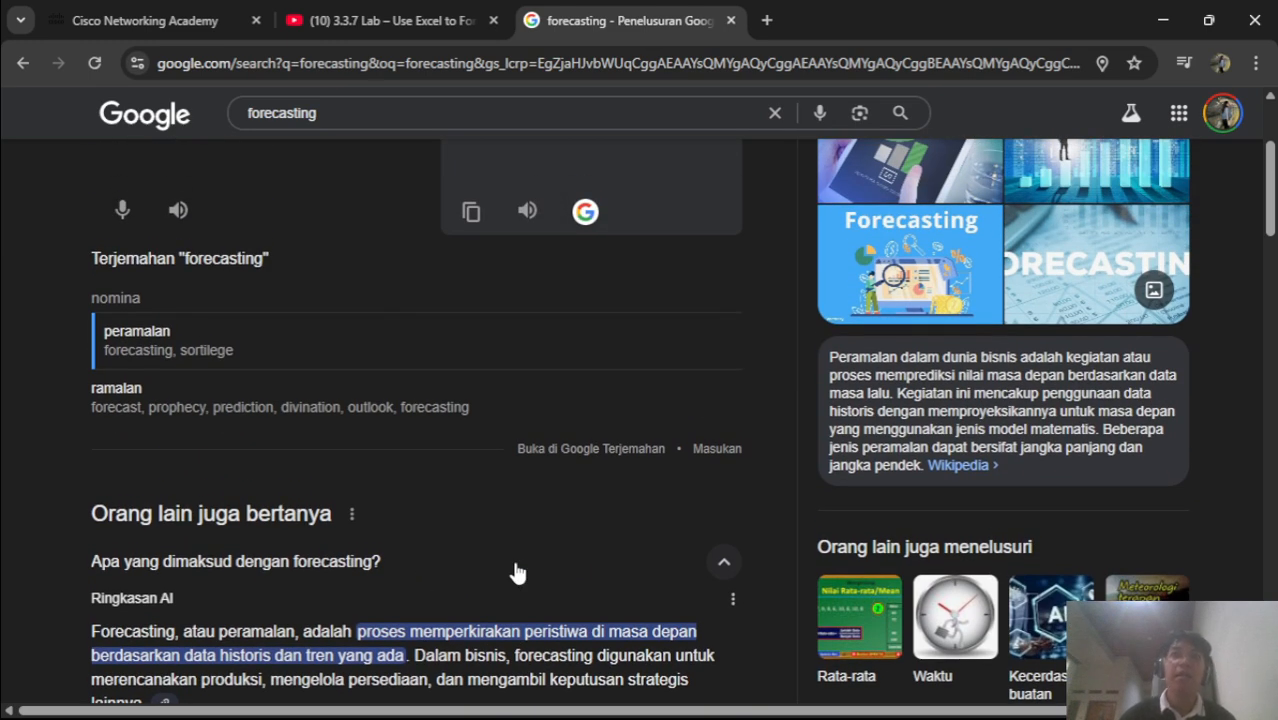
pyautogui.scroll(3, 517, 573)
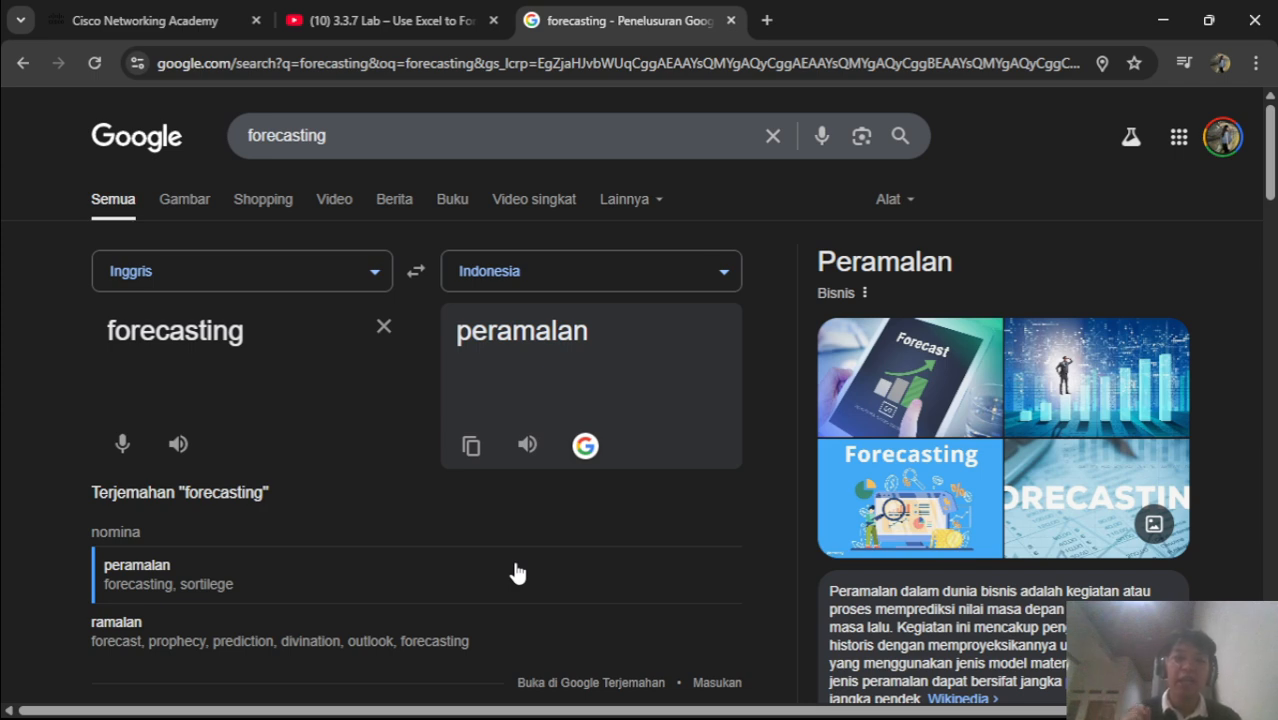
pyautogui.click(140, 20)
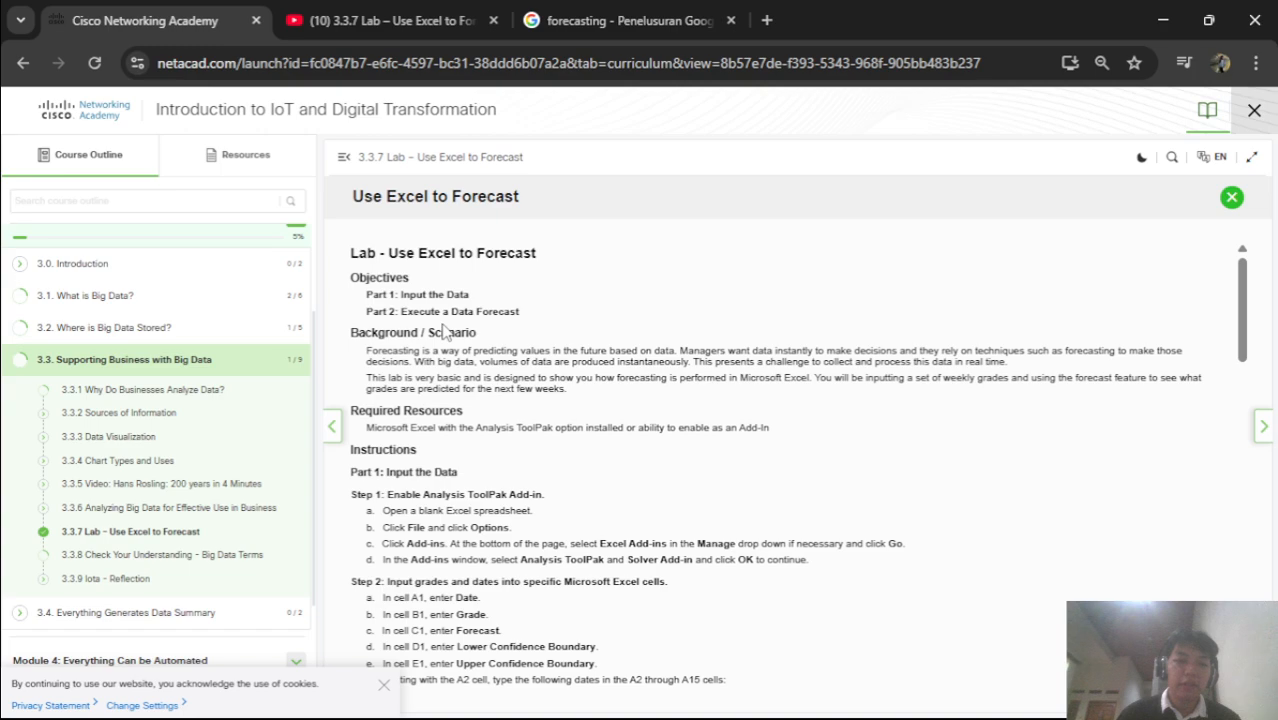
# Select the first Background / Scenario paragraph and translate the selection
pyautogui.scroll(-1, 502, 350)
pyautogui.scroll(1, 501, 343)
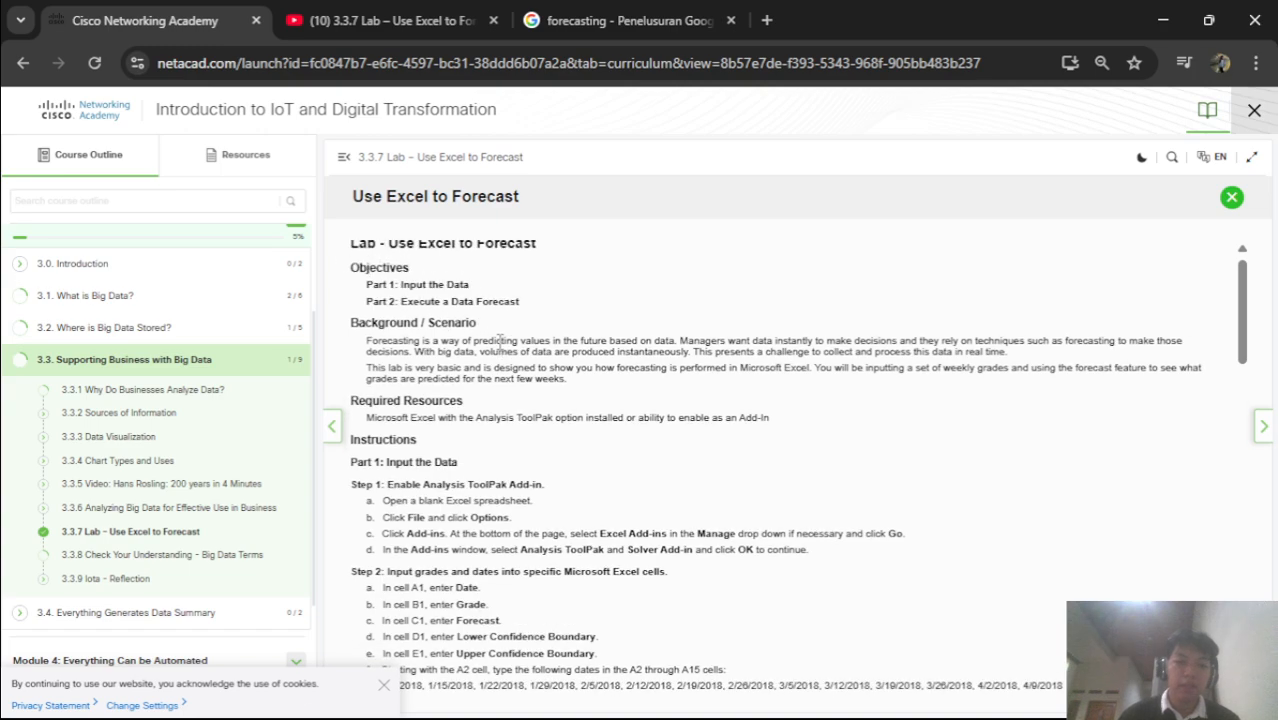
pyautogui.scroll(2, 500, 341)
pyautogui.scroll(-2, 500, 341)
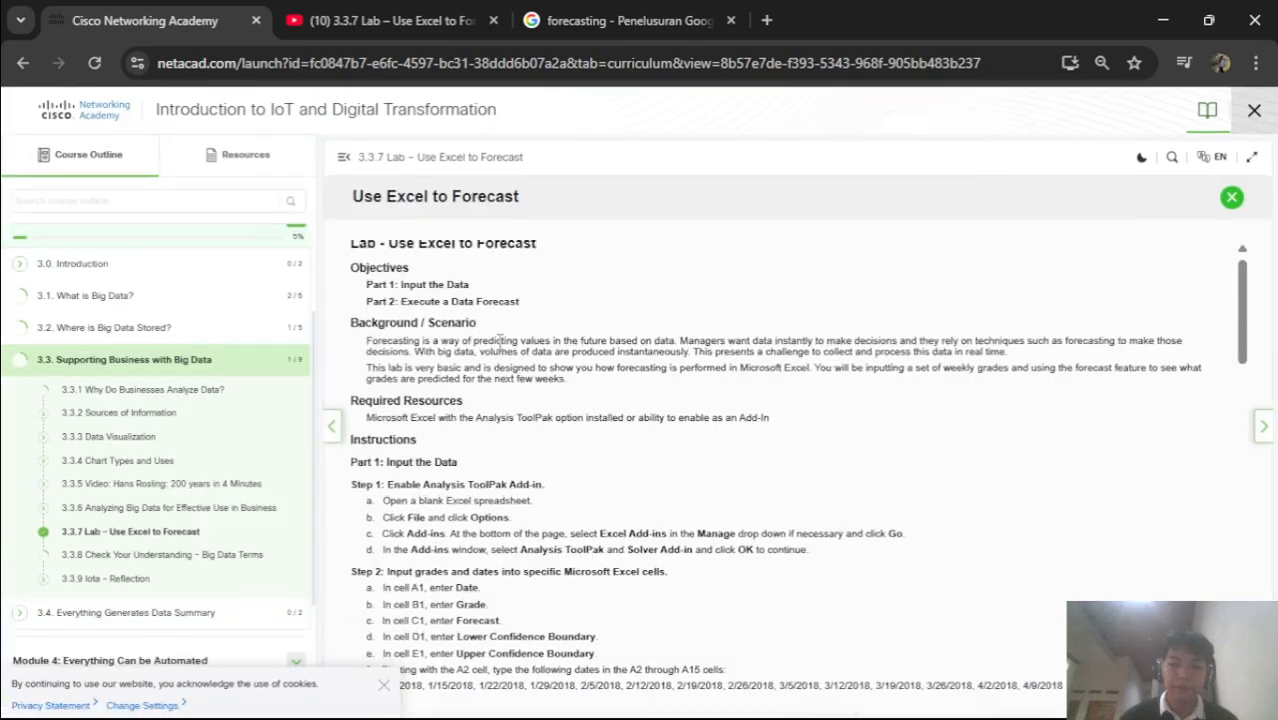
pyautogui.scroll(5, 500, 345)
pyautogui.scroll(-4, 501, 348)
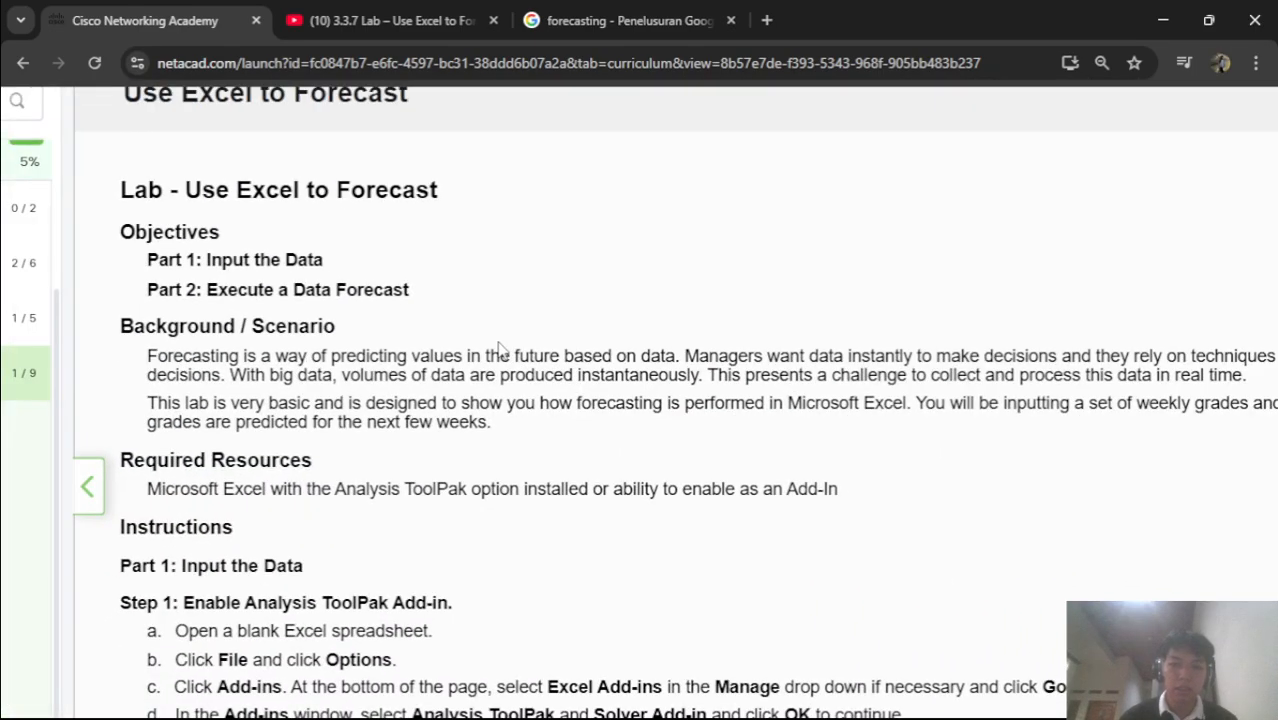
pyautogui.scroll(-2, 500, 348)
pyautogui.scroll(-2, 211, 370)
pyautogui.scroll(4, 211, 370)
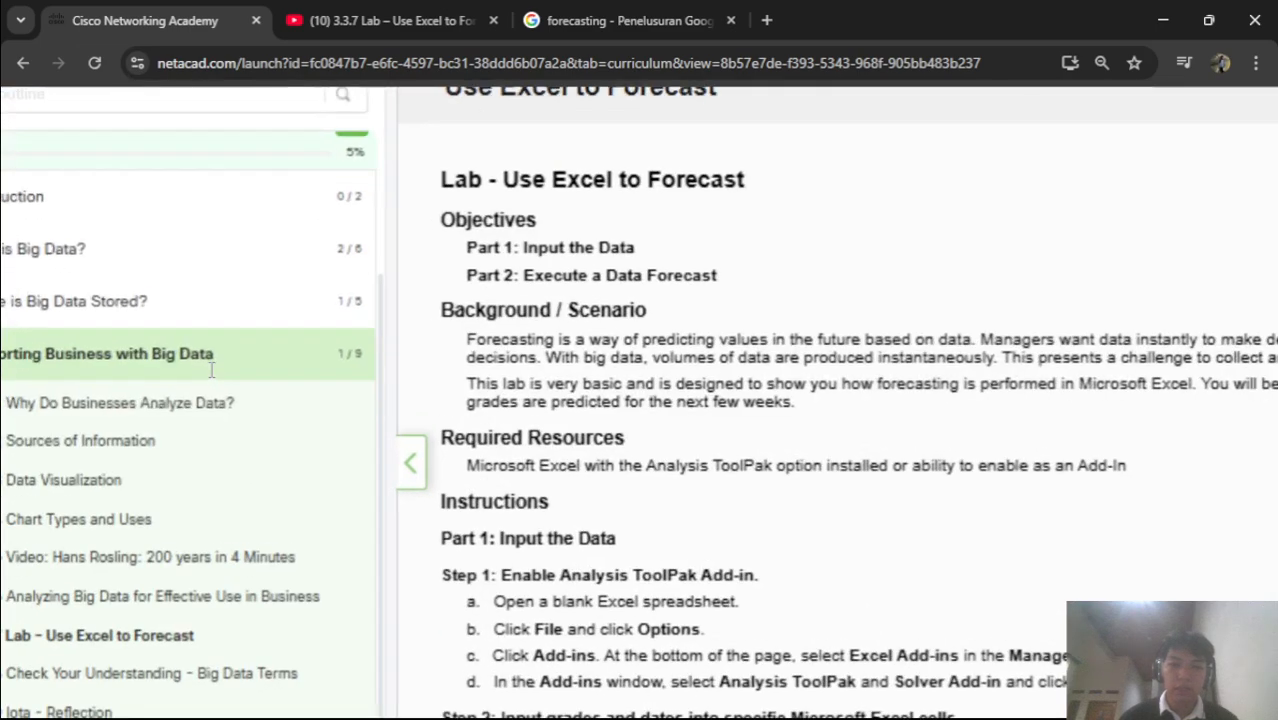
pyautogui.scroll(-4, 655, 425)
pyautogui.moveTo(343, 370); pyautogui.dragTo(1015, 377)
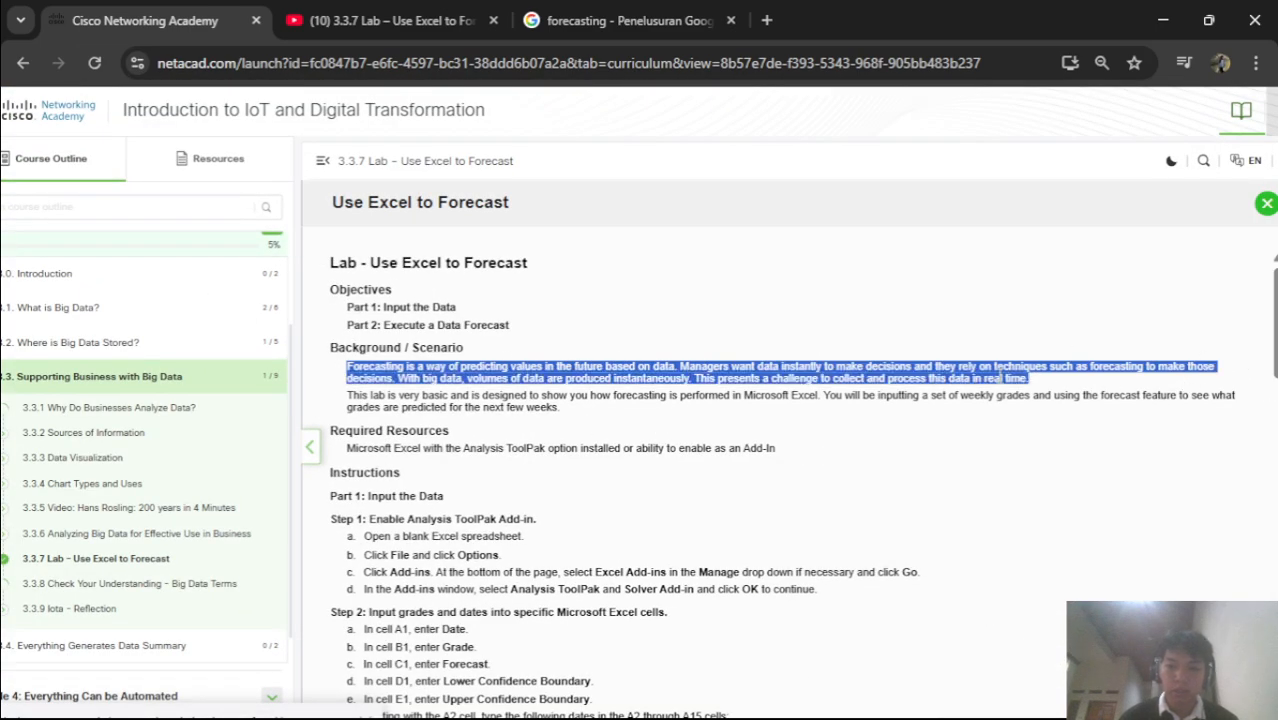
pyautogui.rightClick(975, 378)
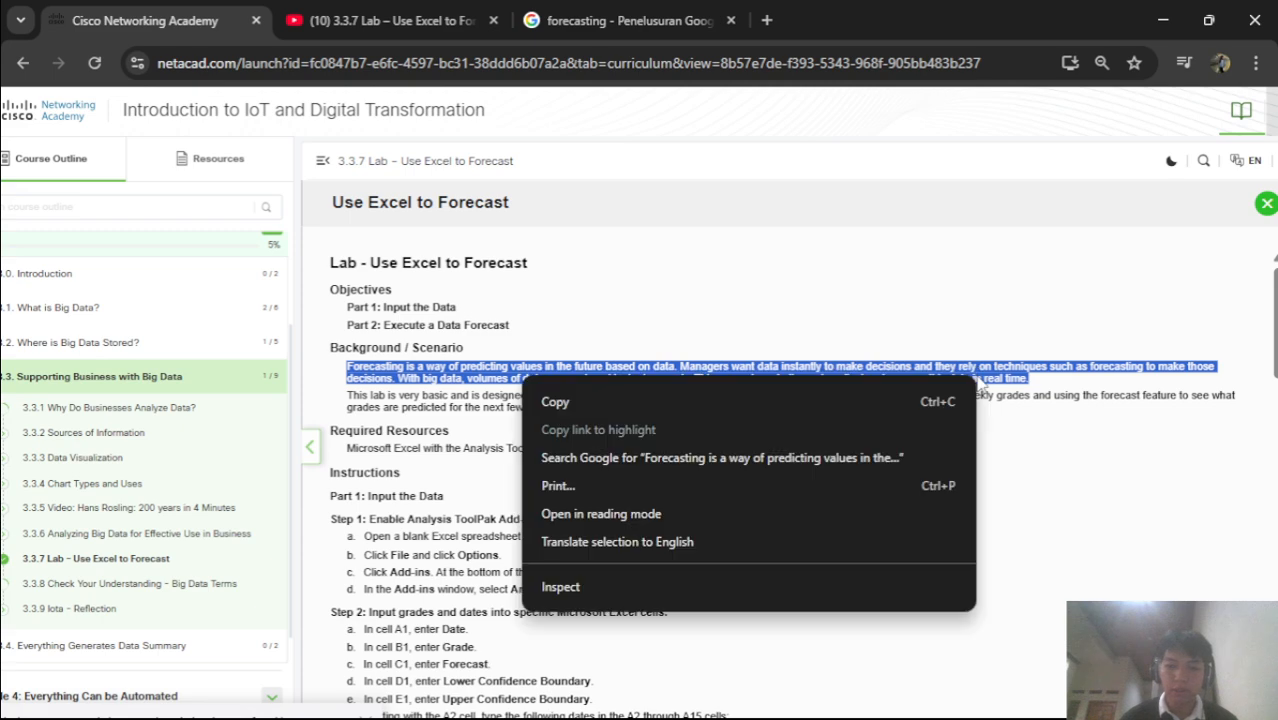
pyautogui.click(874, 545)
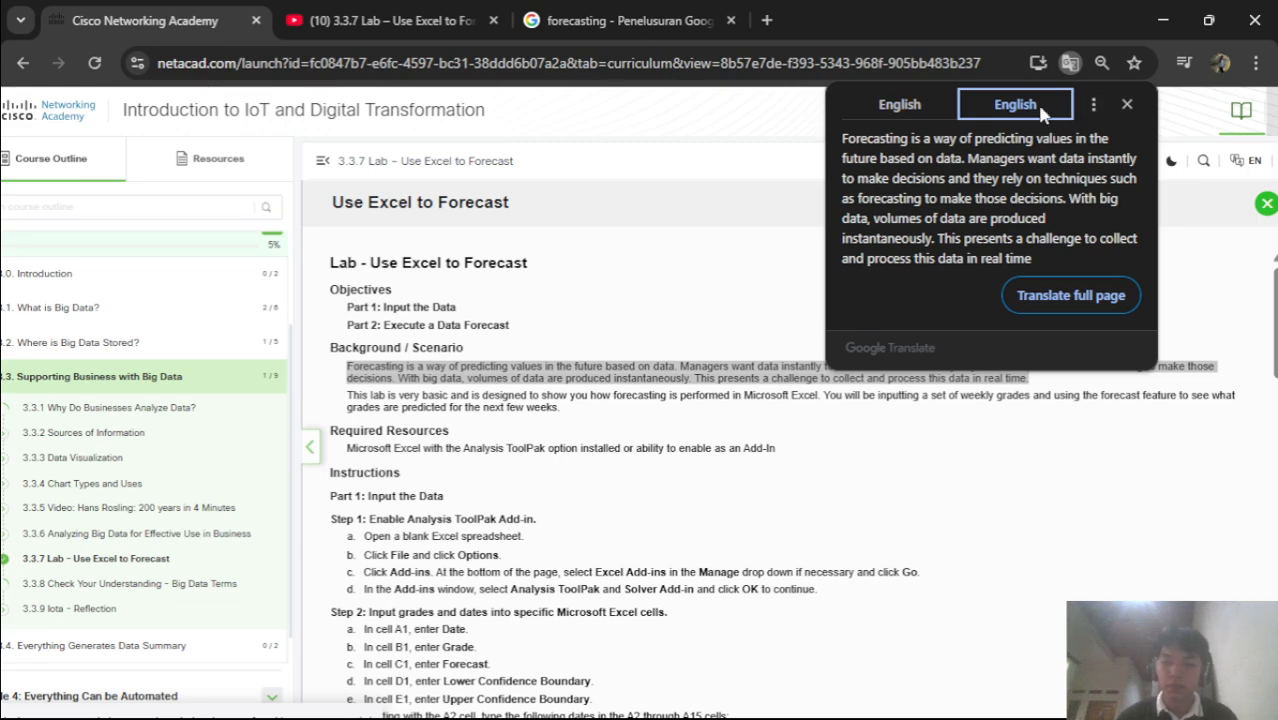
# Change the translation target language to Indonesian and translate the paragraph
pyautogui.click(1090, 108)
pyautogui.click(1064, 157)
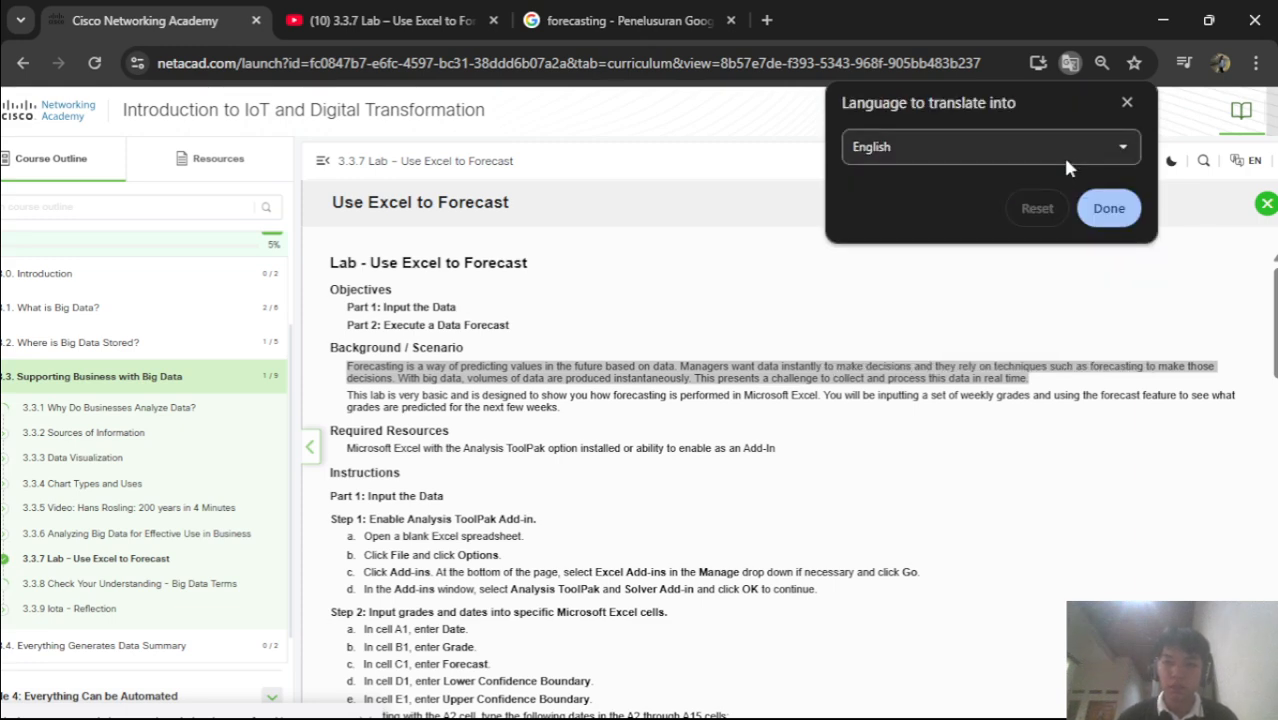
pyautogui.click(1046, 158)
pyautogui.click(1046, 158)
pyautogui.click(1047, 165)
pyautogui.scroll(-15, 934, 583)
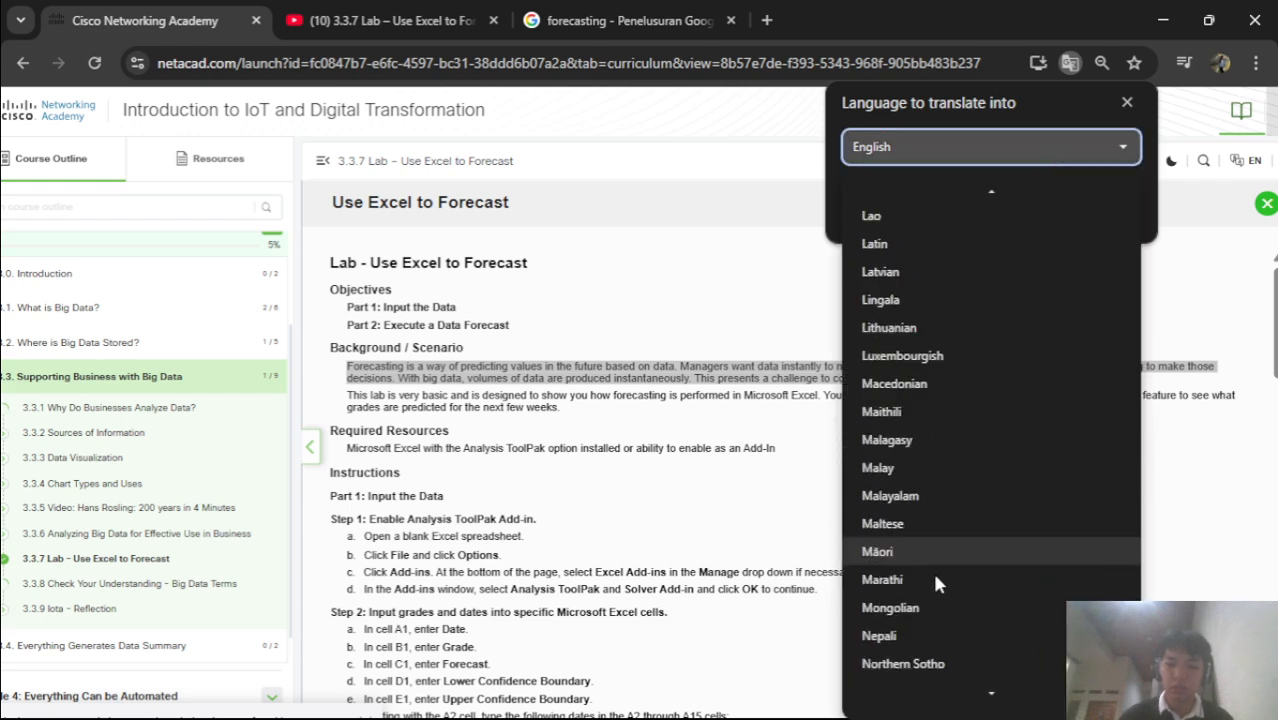
pyautogui.scroll(-13, 935, 583)
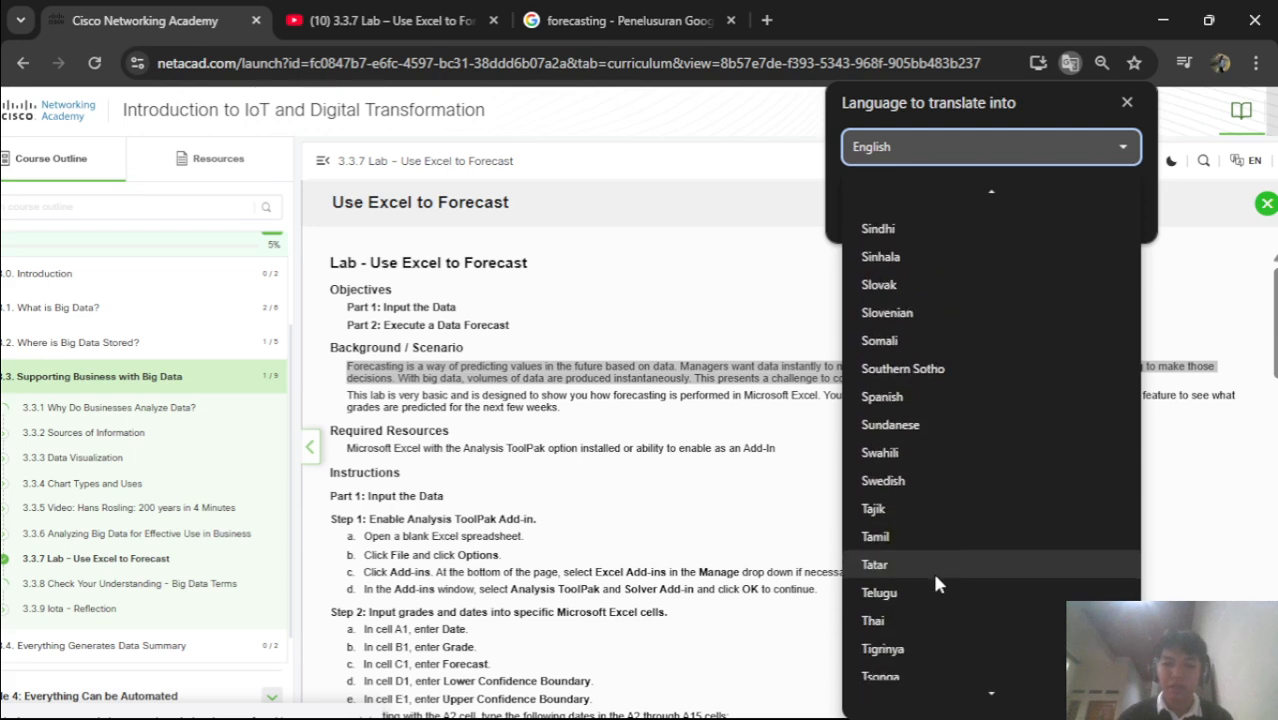
pyautogui.scroll(20, 935, 581)
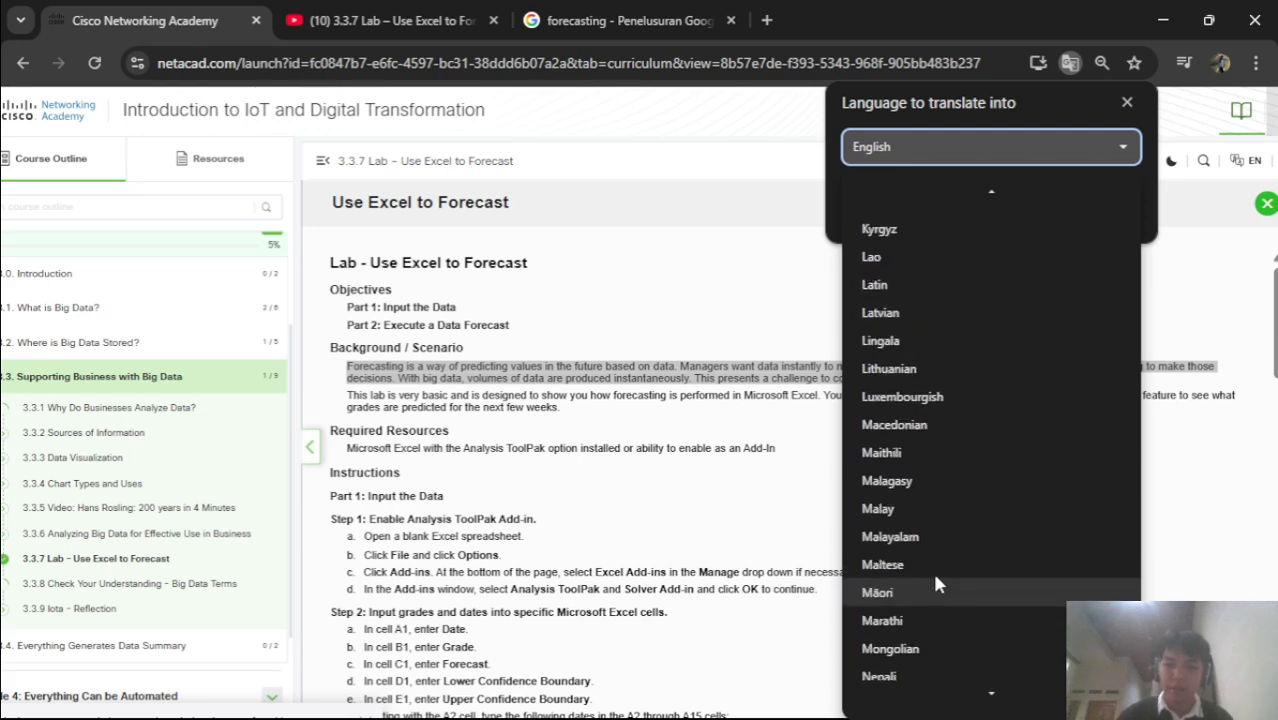
pyautogui.scroll(5, 936, 580)
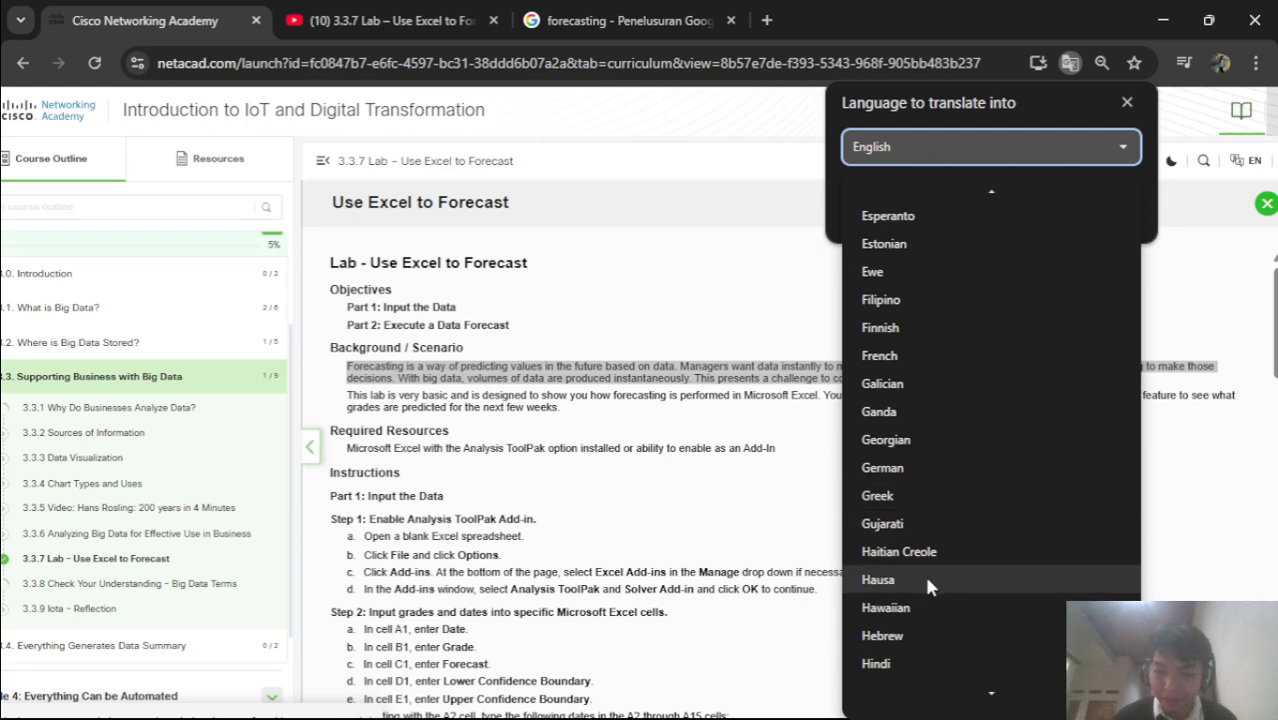
pyautogui.scroll(-5, 922, 617)
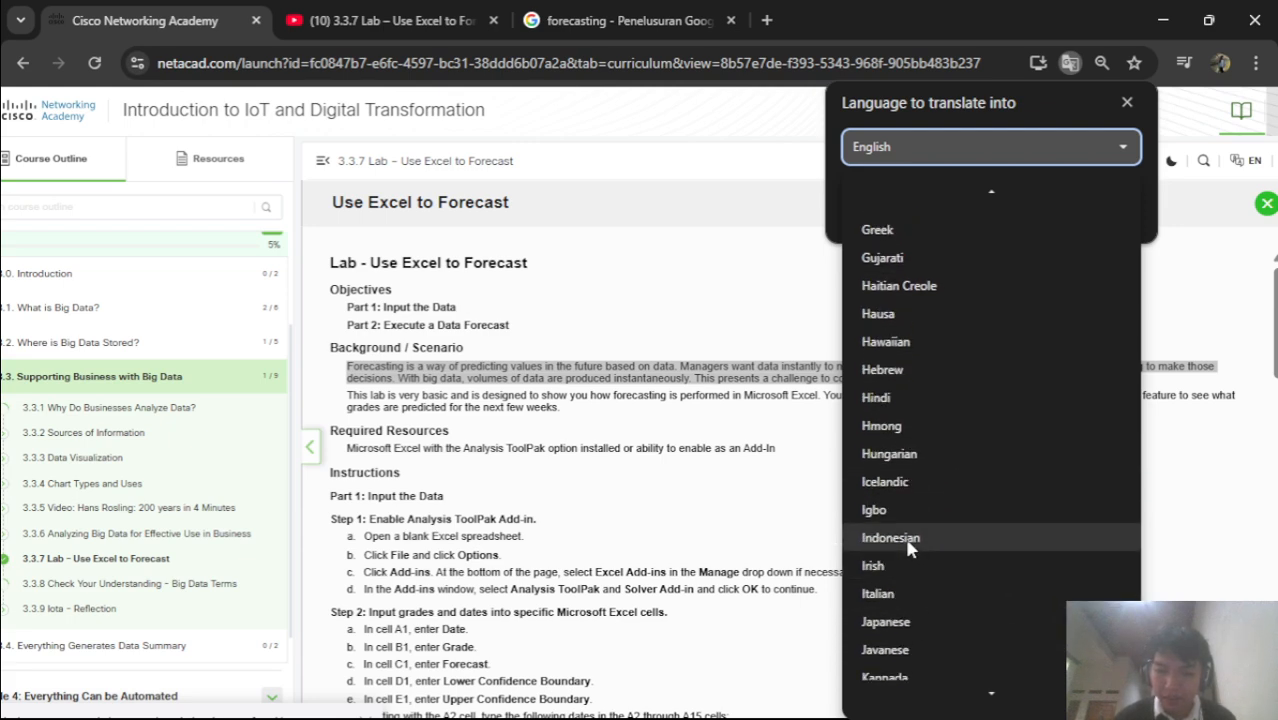
pyautogui.click(909, 540)
pyautogui.click(1099, 209)
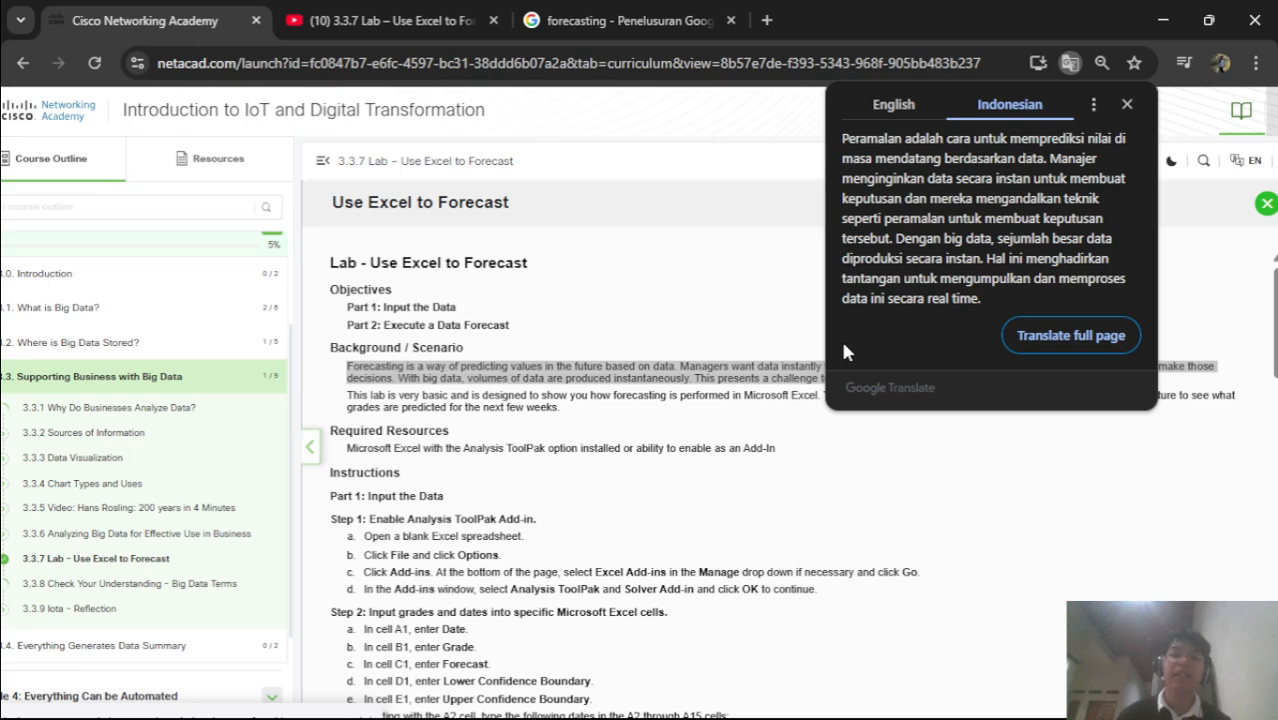
# Close the translation popup and scroll down to the Step 2 data-entry instructions
pyautogui.click(713, 472)
pyautogui.scroll(-2, 600, 452)
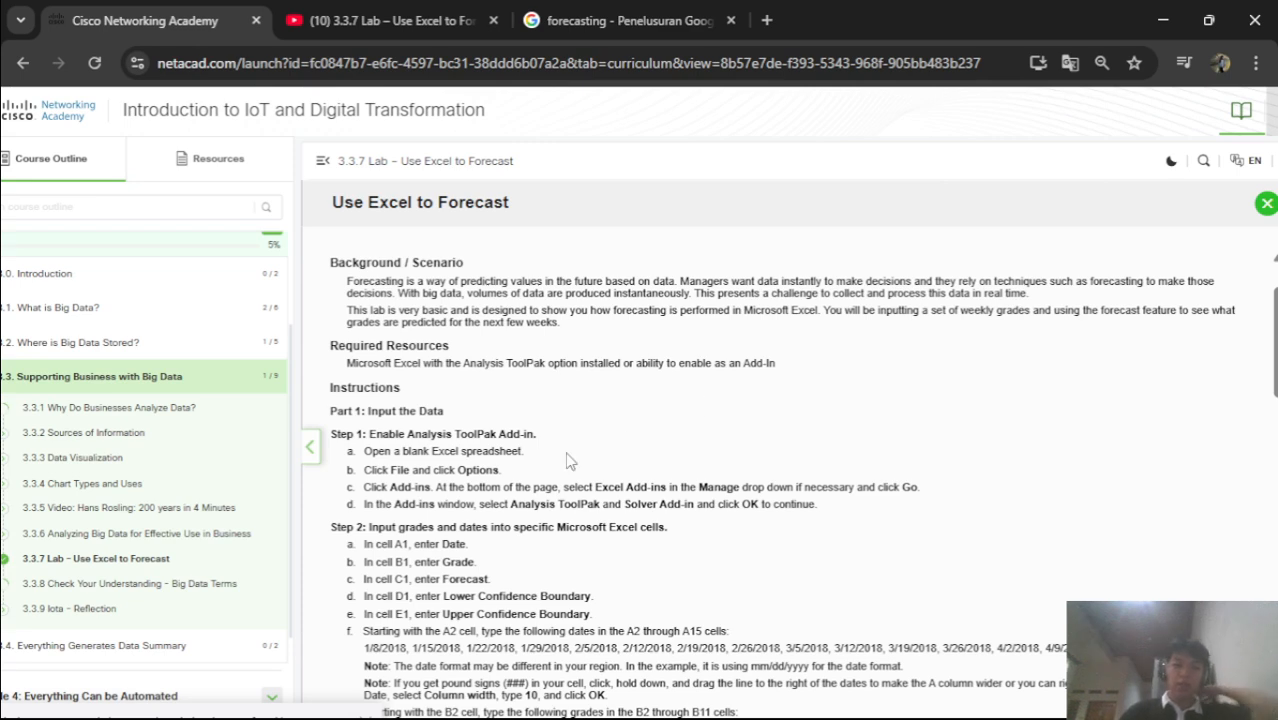
pyautogui.scroll(-1, 568, 455)
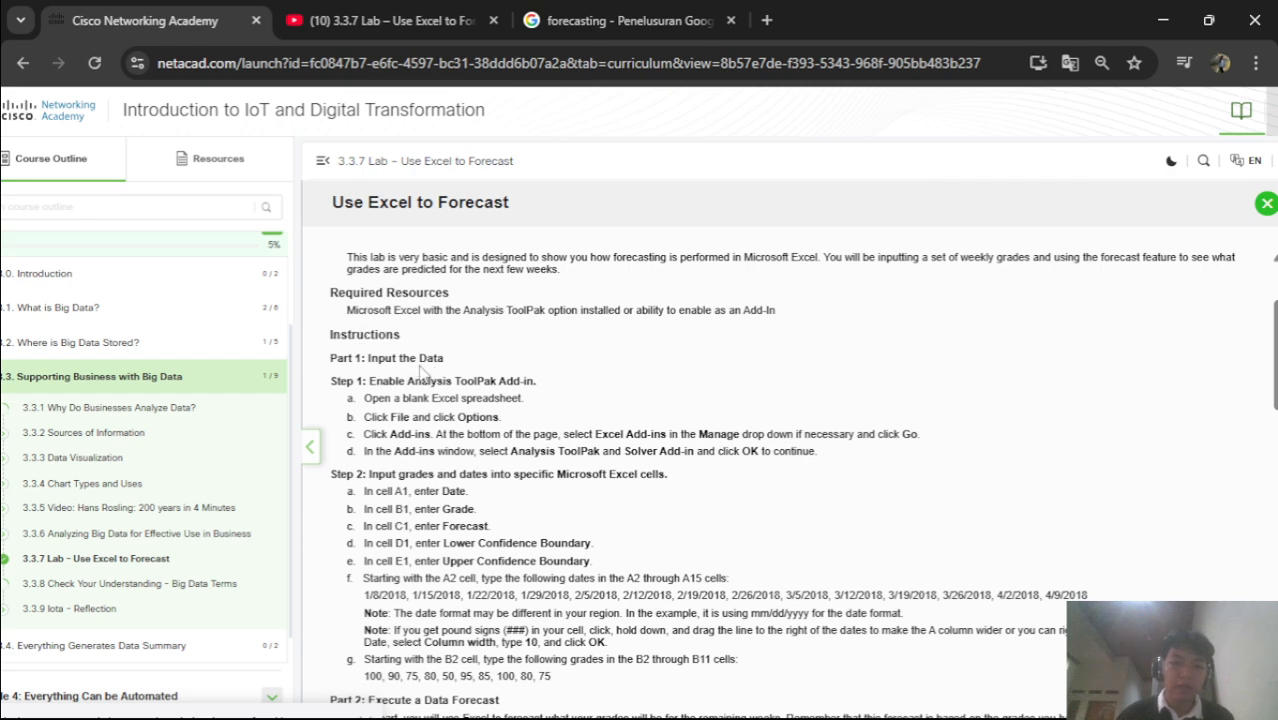
pyautogui.scroll(-1, 400, 434)
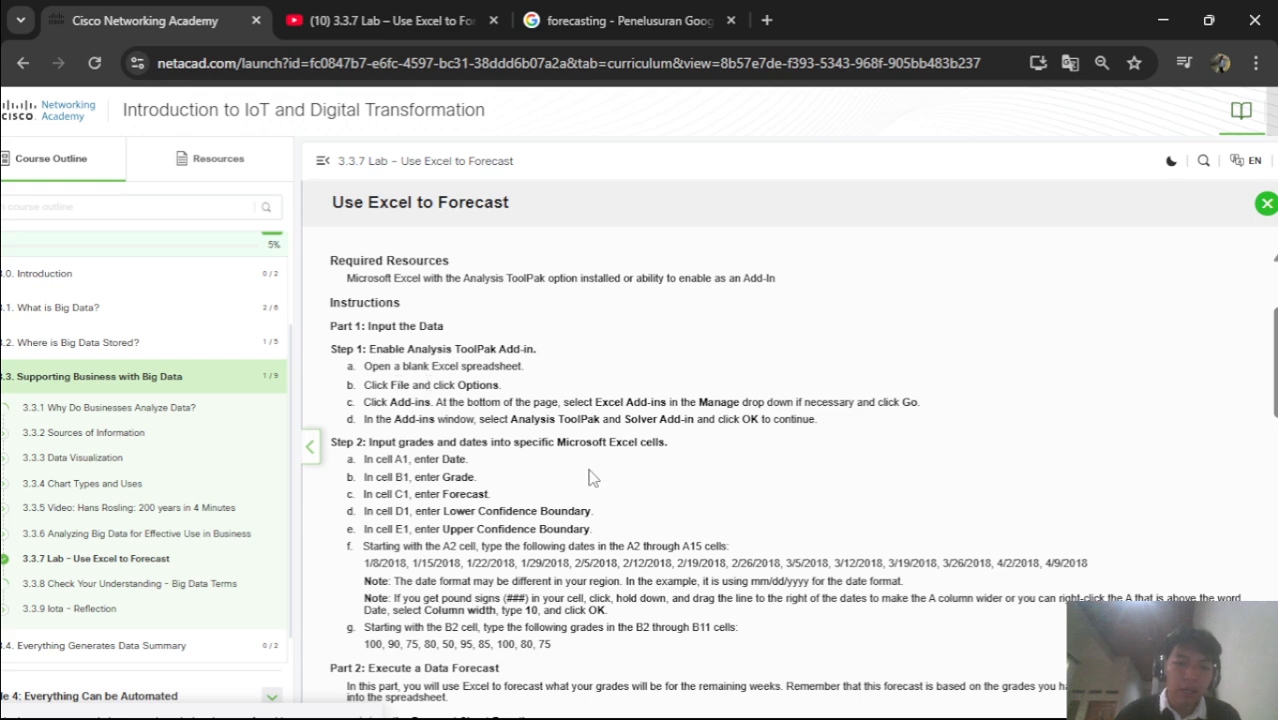
pyautogui.moveTo(884, 714)
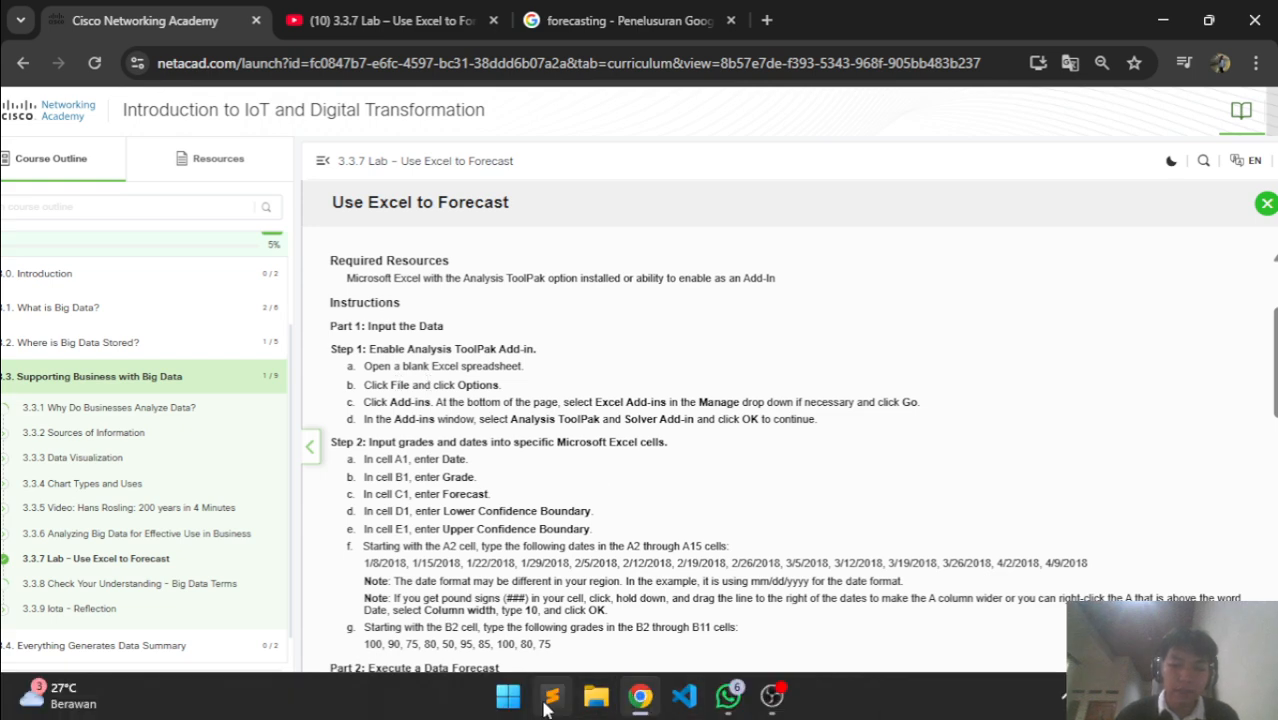
# Launch Excel from the Start menu search for 'excel', closing the stray Command Prompt window
pyautogui.click(497, 703)
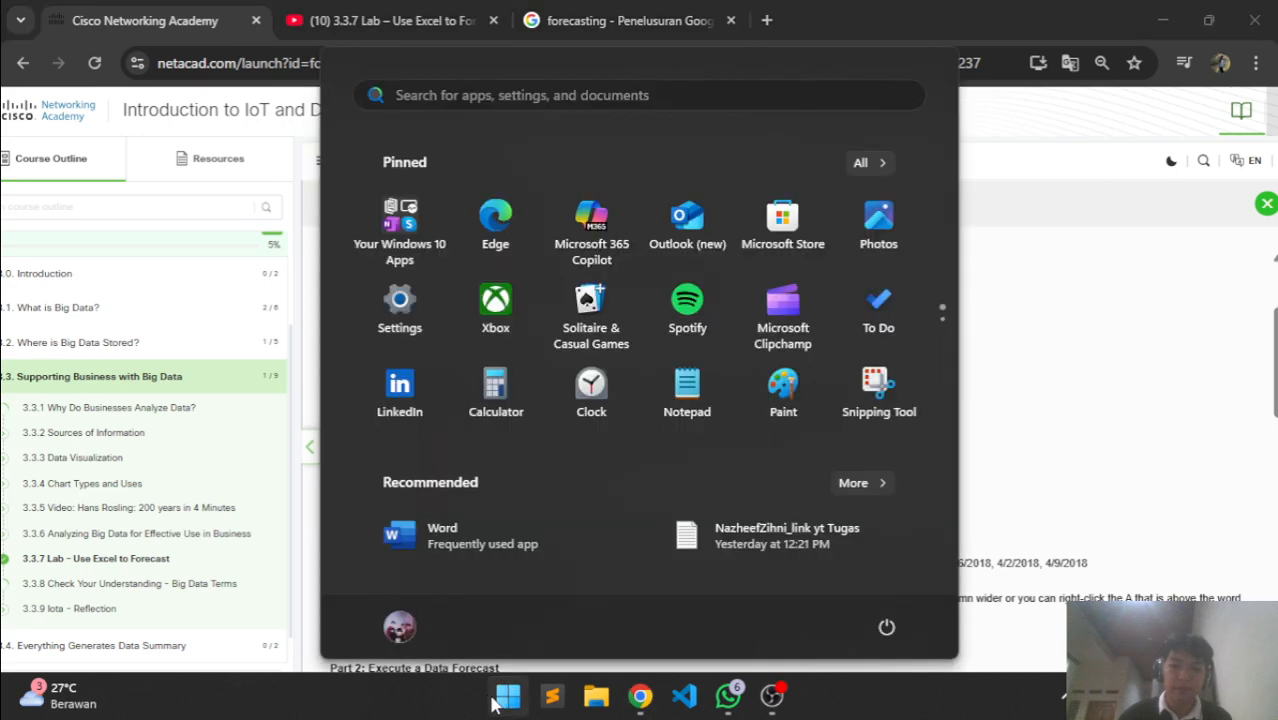
pyautogui.write('exc')
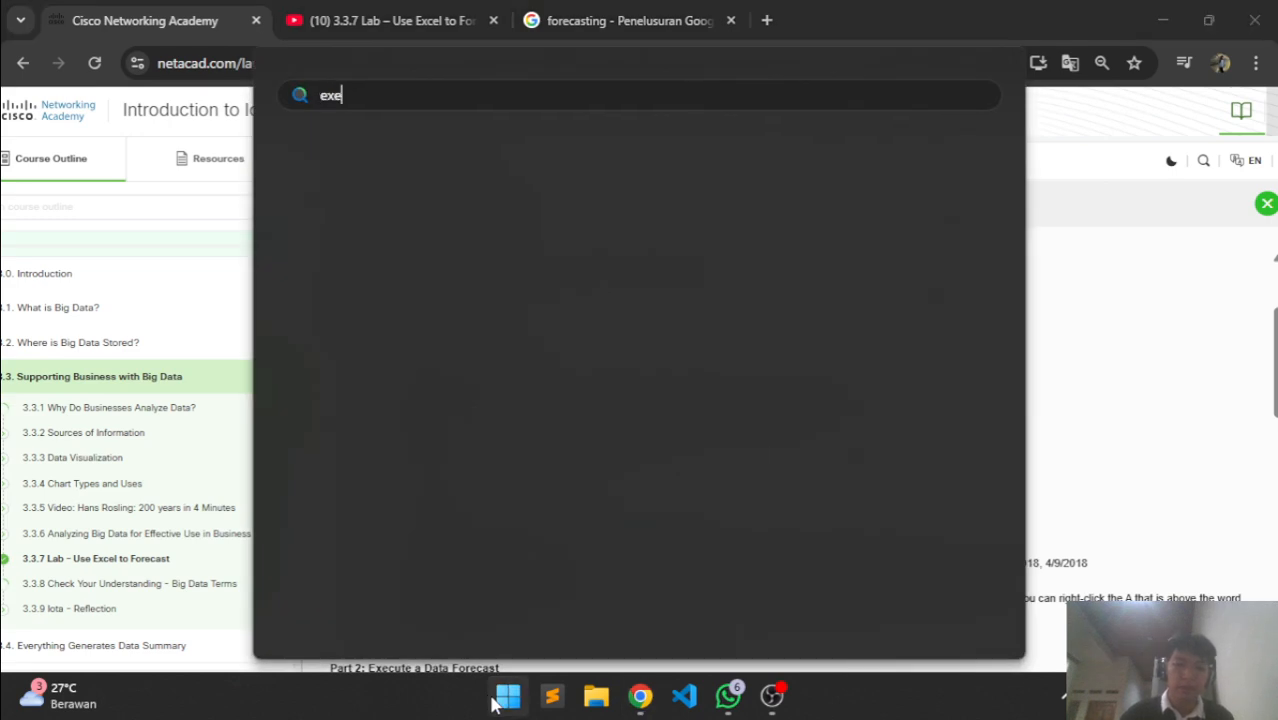
pyautogui.press('Return')
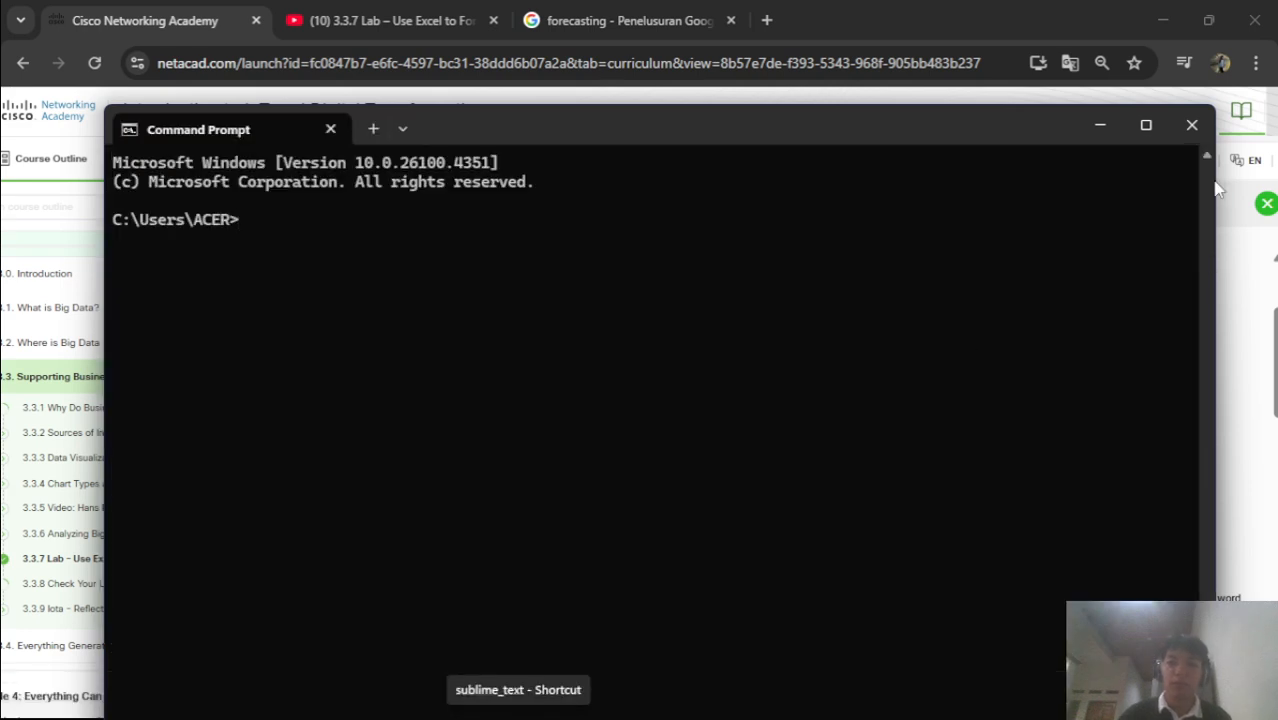
pyautogui.click(1192, 124)
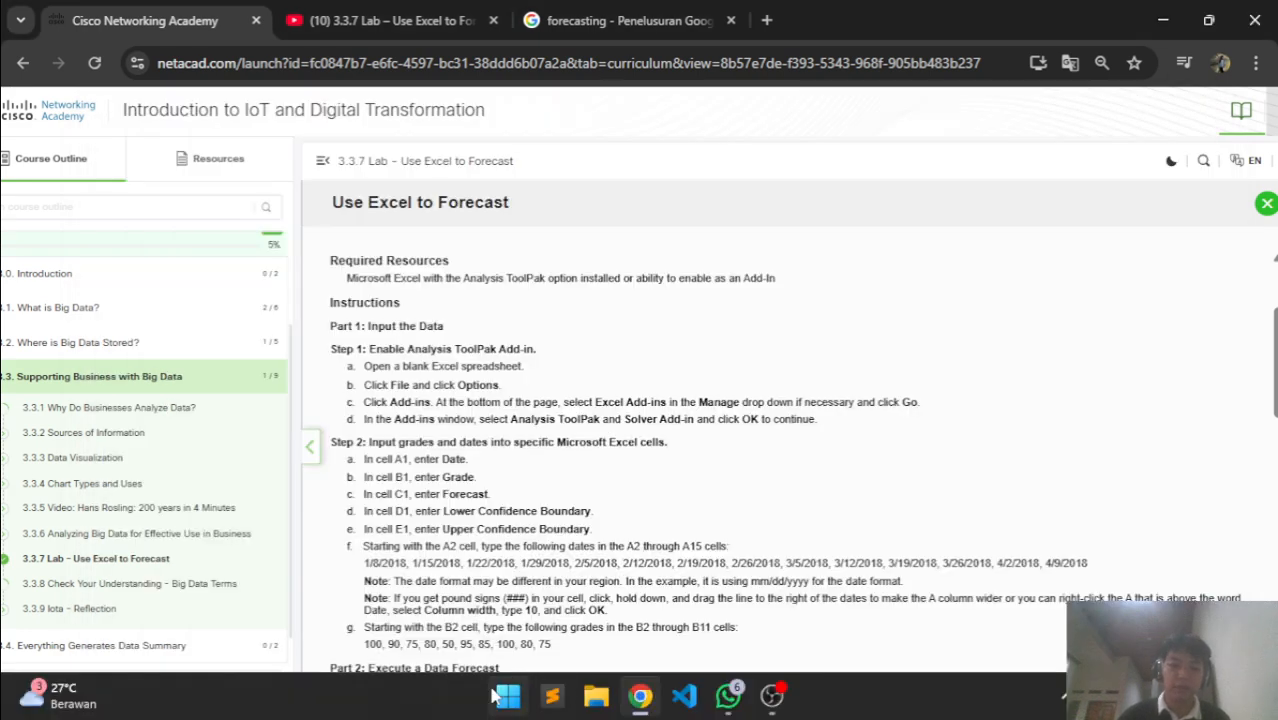
pyautogui.click(500, 697)
pyautogui.write('exc')
pyautogui.write('el')
pyautogui.press('Return')
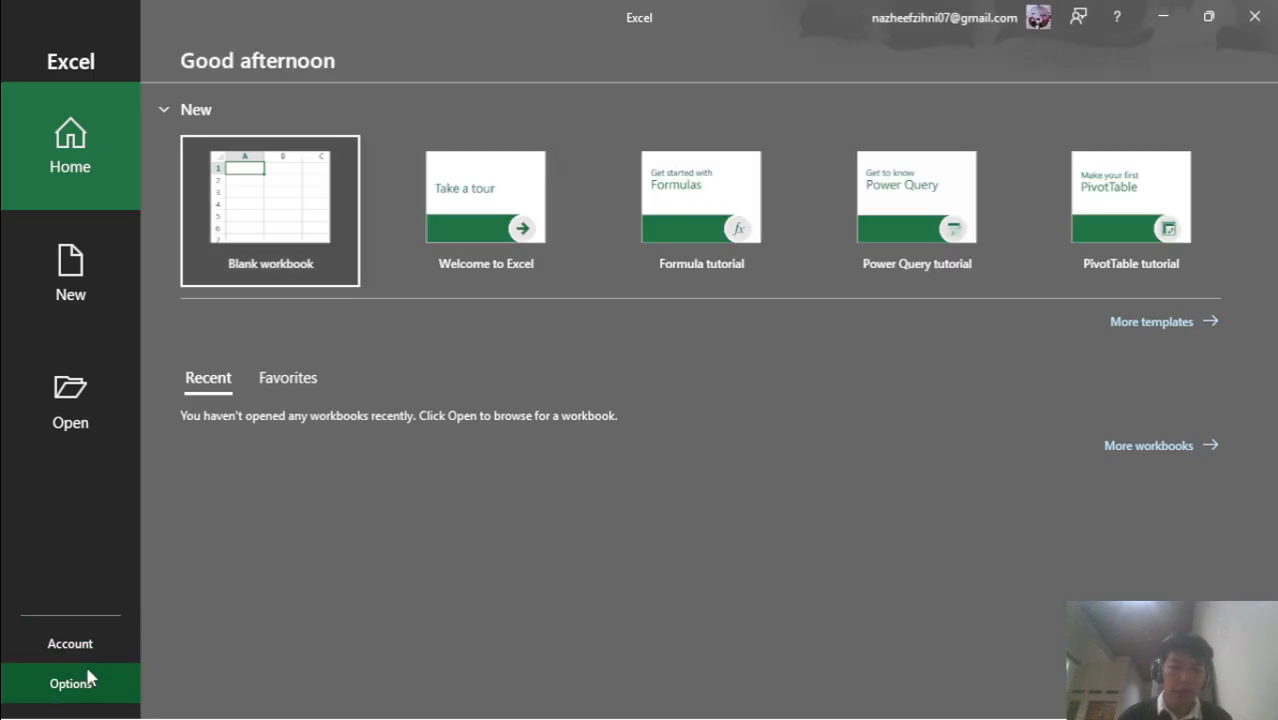
# Open Excel Options at the Add-ins page, checking the lab instructions along the way
pyautogui.hotkey('alt', 'Tab')
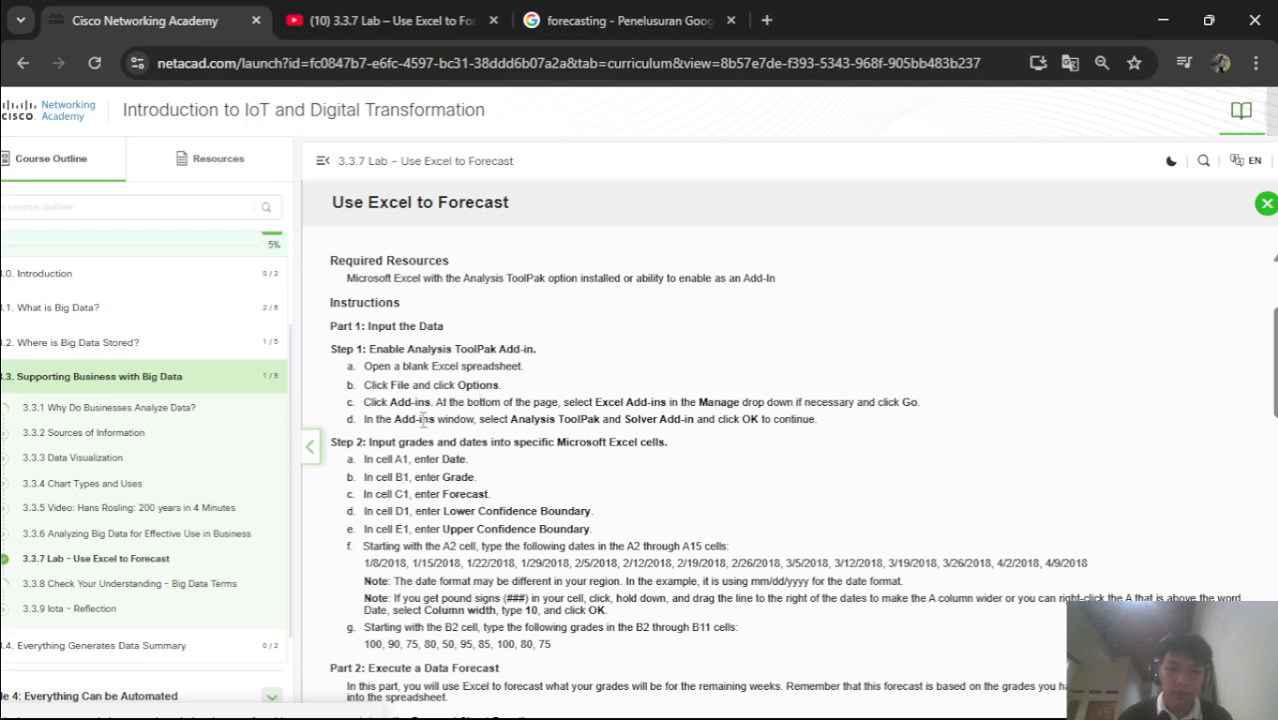
pyautogui.hotkey('alt', 'Tab')
pyautogui.click(80, 683)
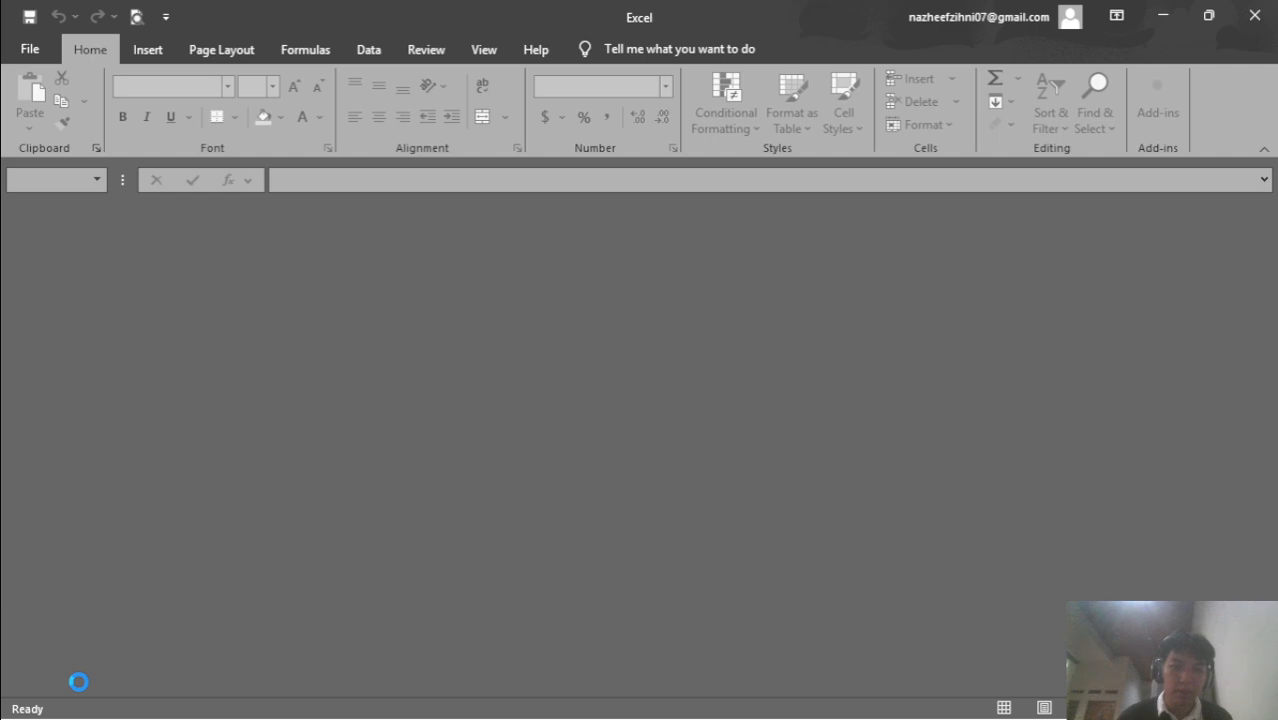
pyautogui.hotkey('alt', 'Tab')
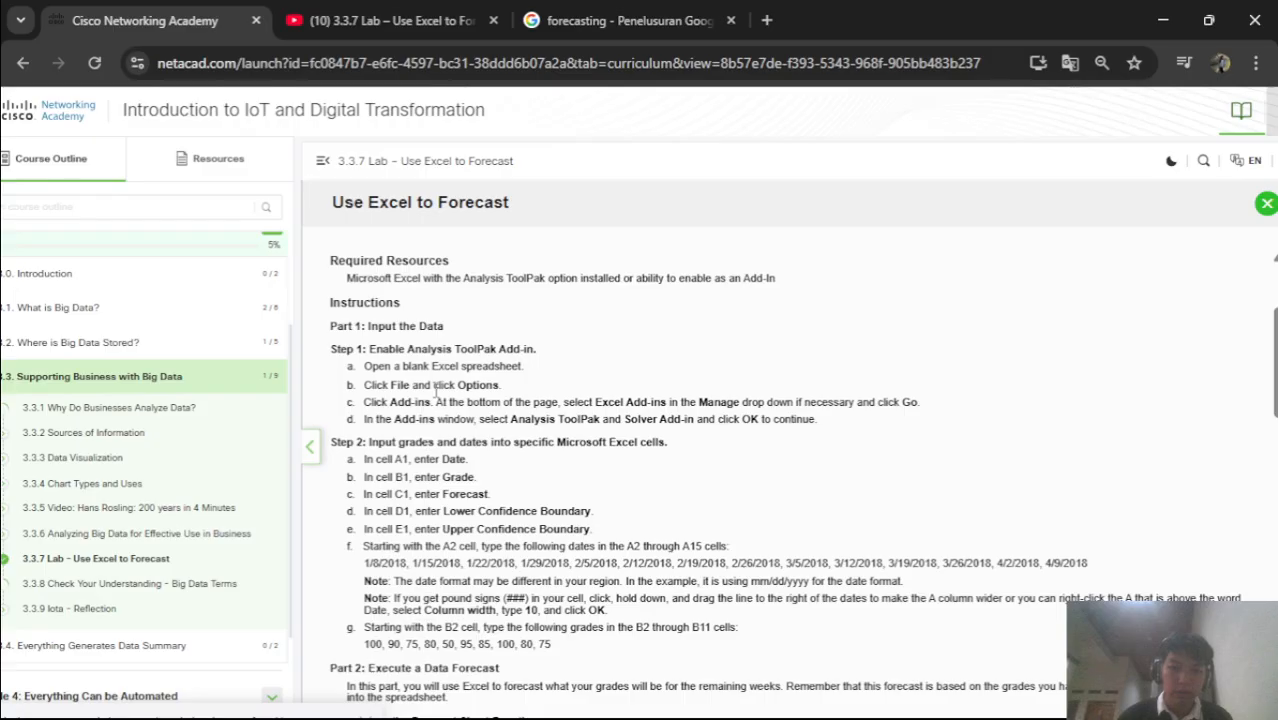
pyautogui.hotkey('alt', 'Tab')
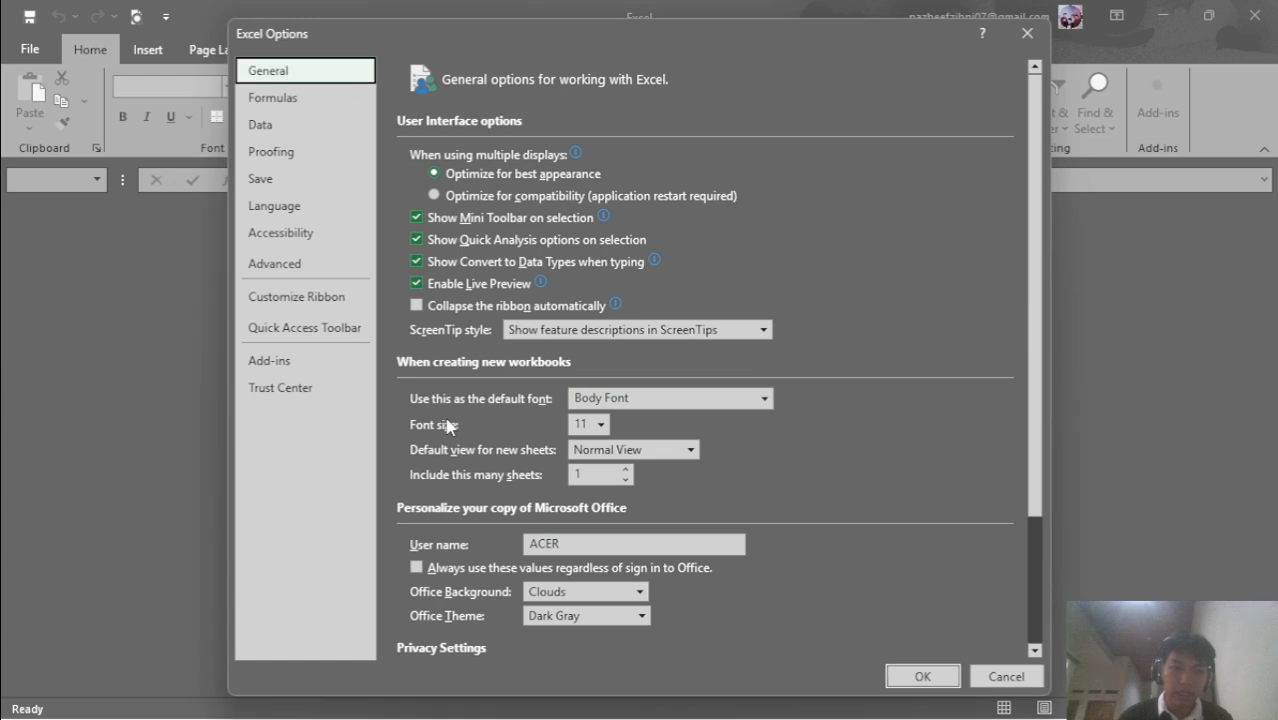
pyautogui.click(311, 391)
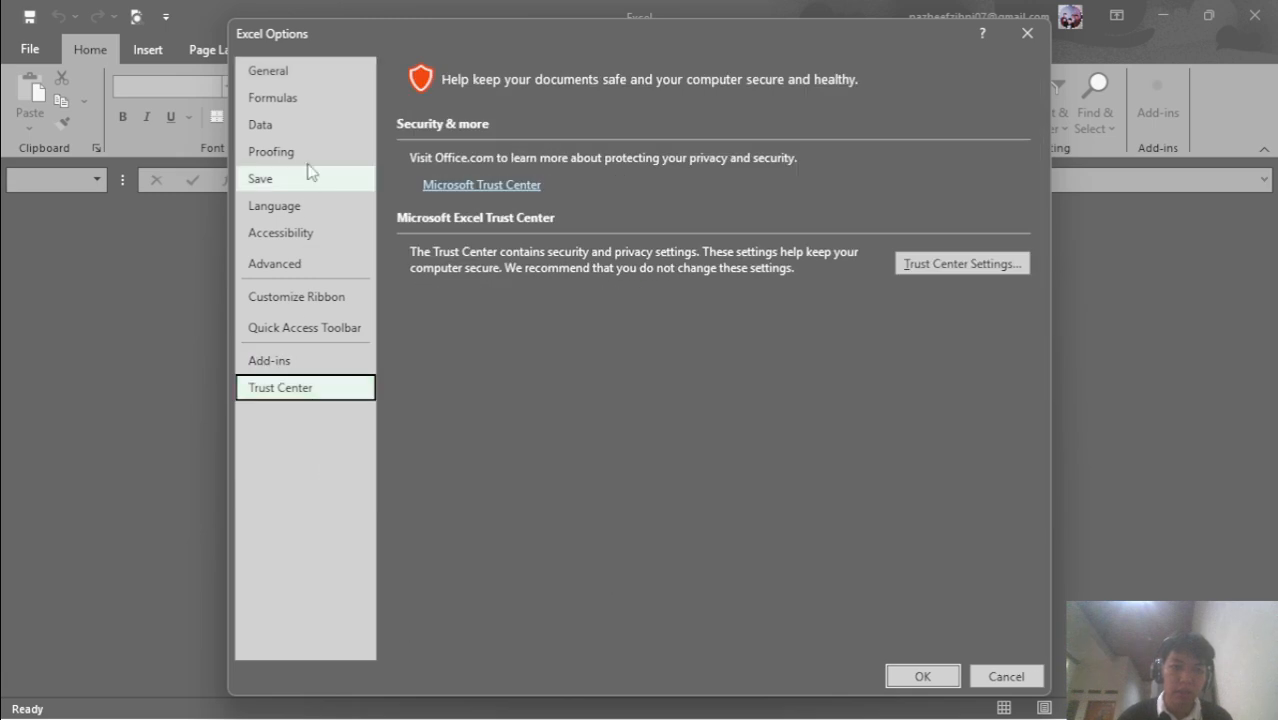
pyautogui.click(302, 364)
# Compare with the lab instructions, then open the Manage Excel Add-ins dialog with Go
pyautogui.hotkey('alt', 'Tab')
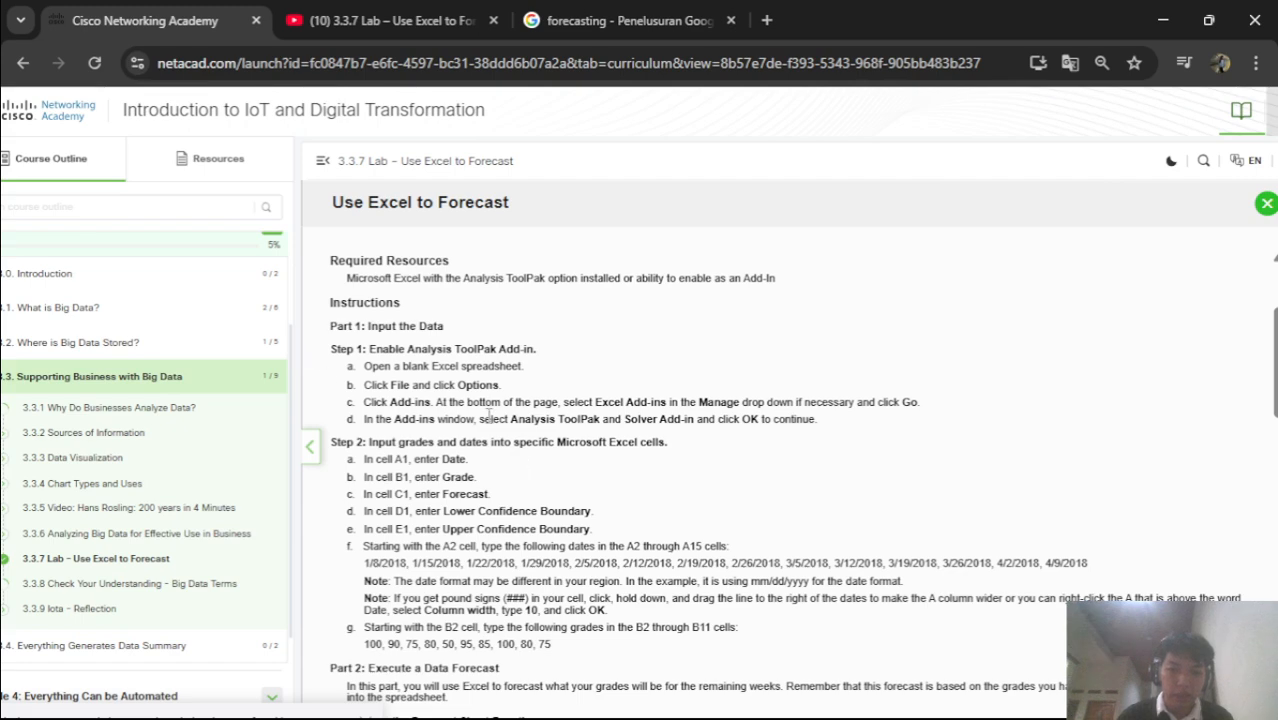
pyautogui.press('alt')
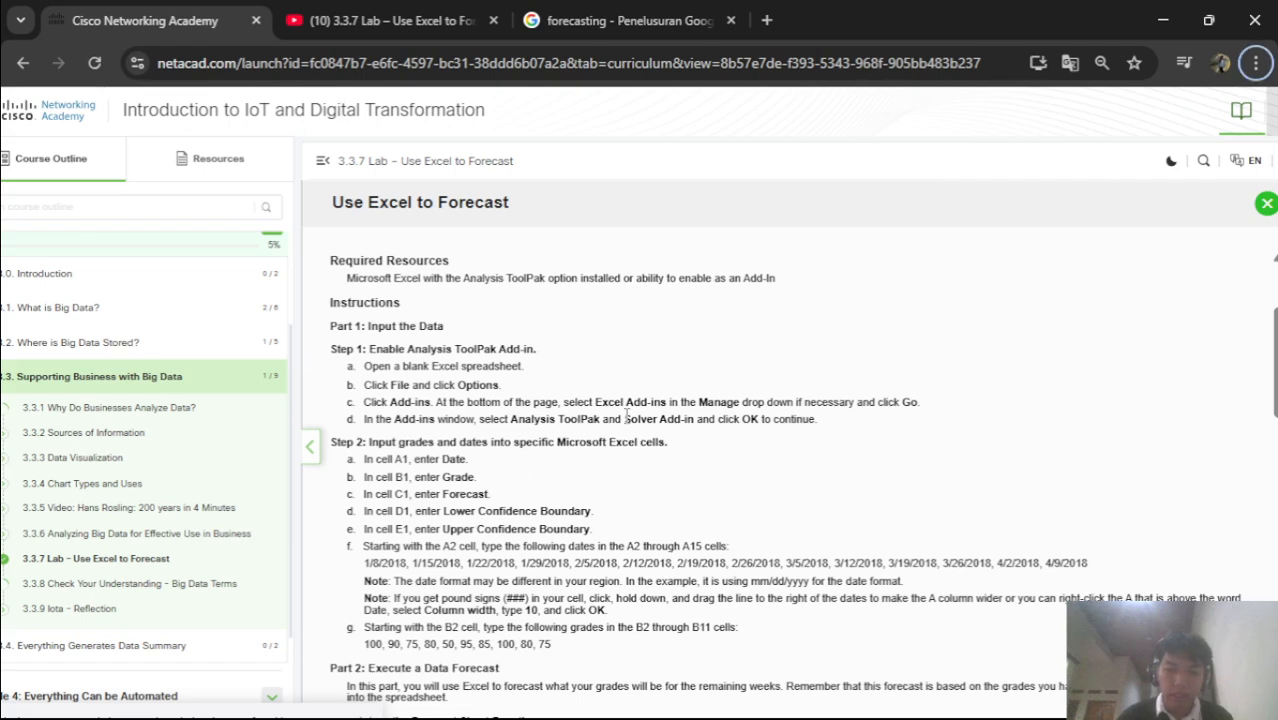
pyautogui.hotkey('alt', 'Tab')
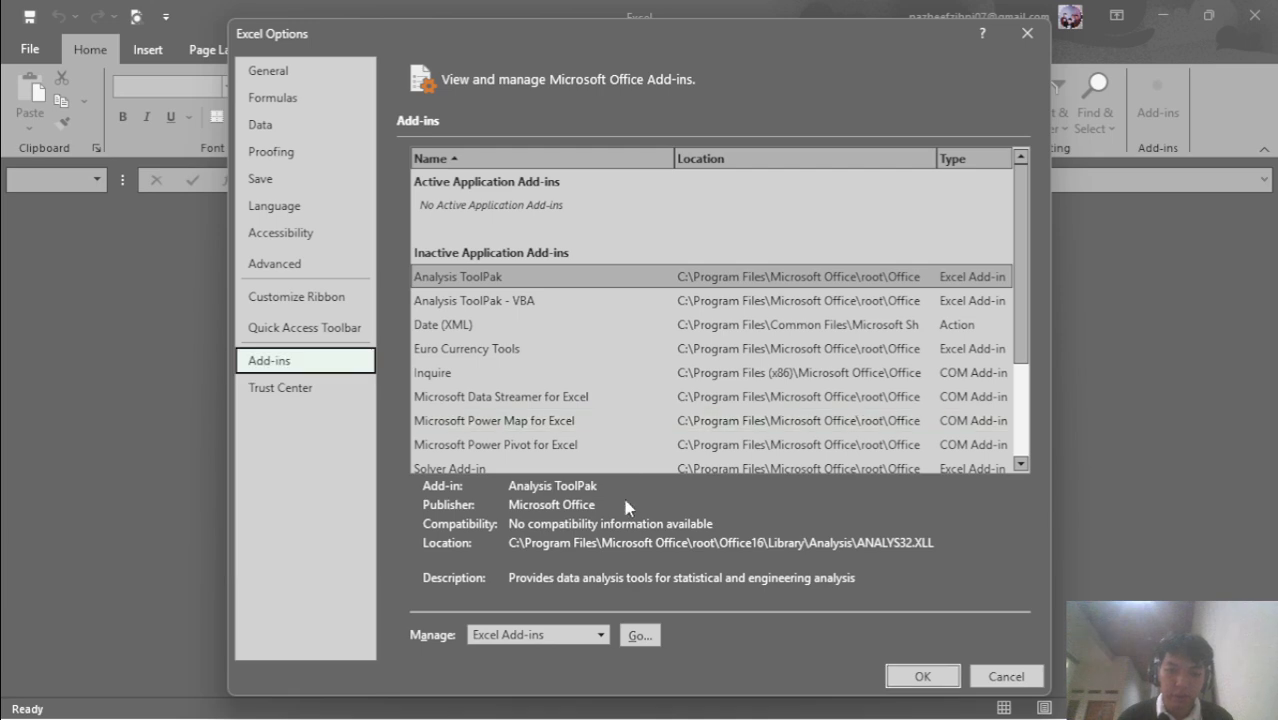
pyautogui.hotkey('alt', 'Tab')
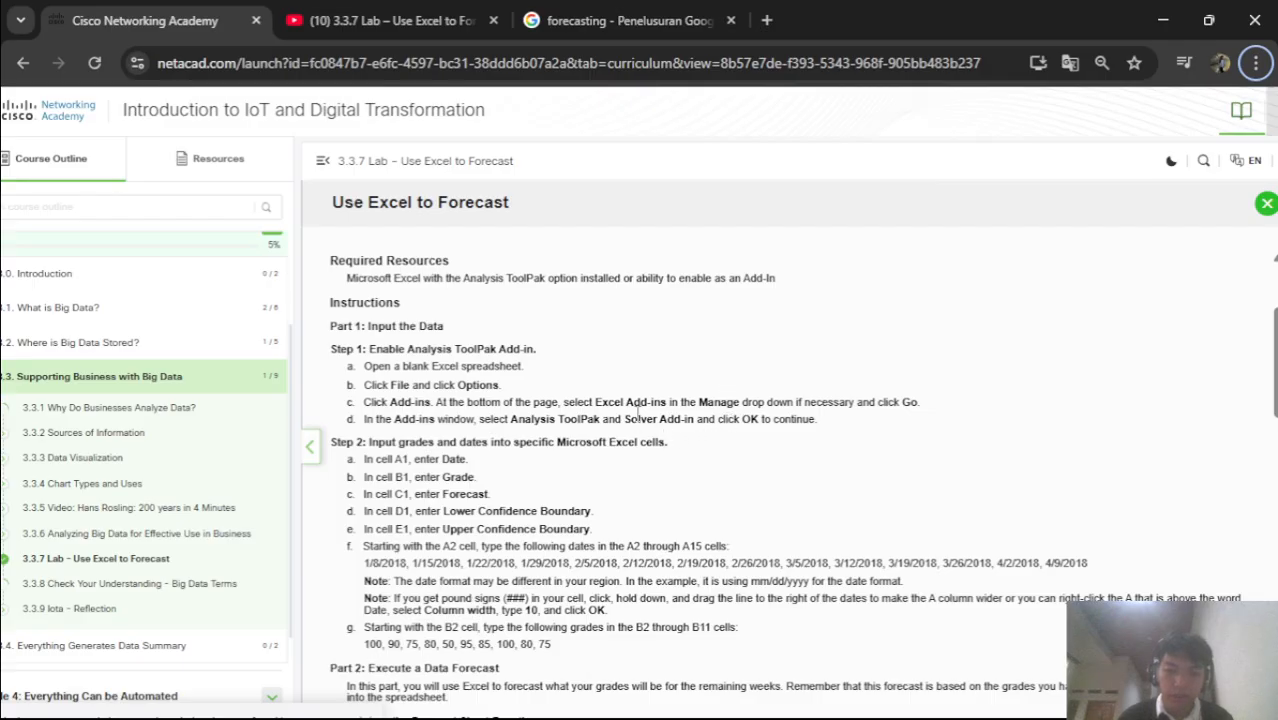
pyautogui.hotkey('alt', 'Tab')
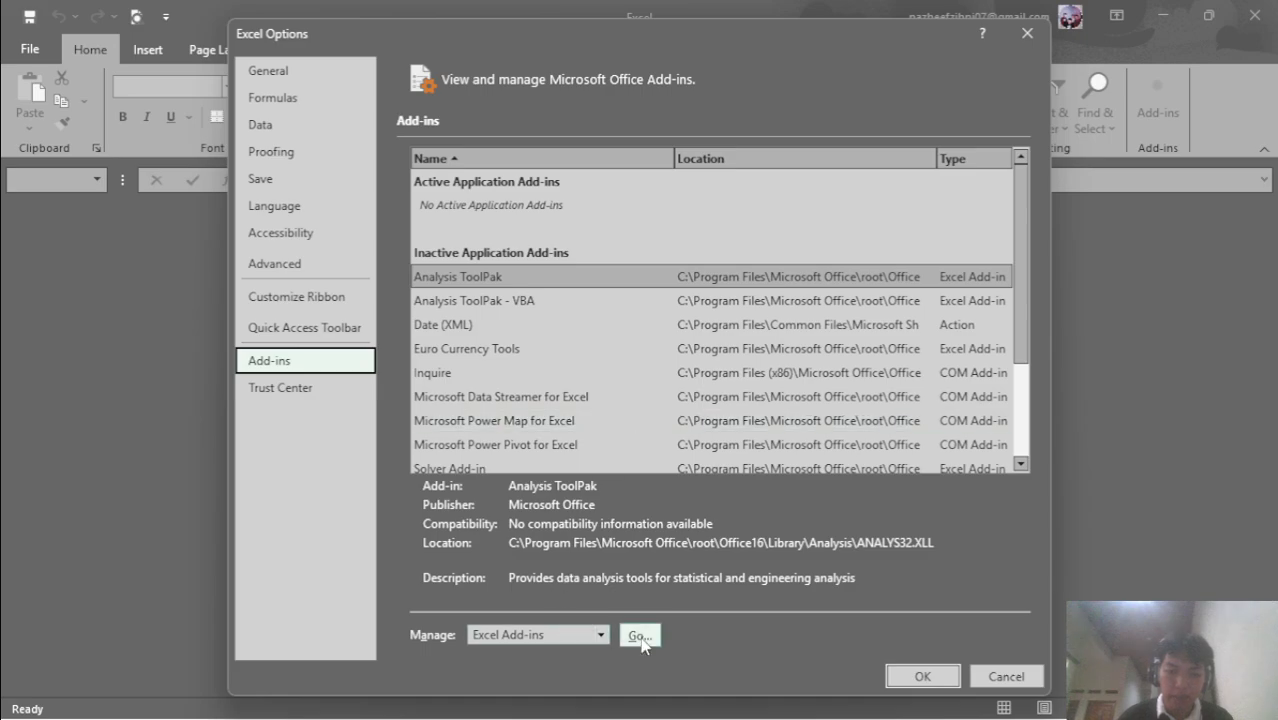
pyautogui.hotkey('alt', 'Tab')
pyautogui.hotkey('alt', 'Tab')
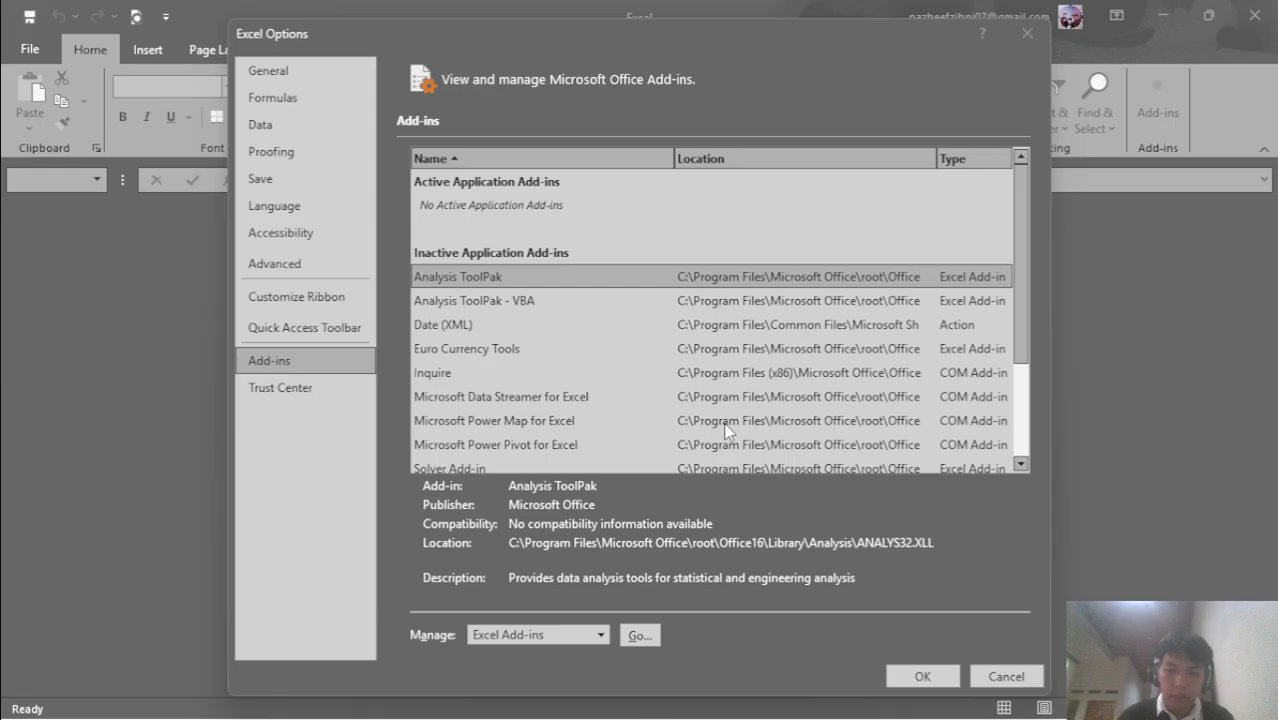
pyautogui.hotkey('alt', 'Tab')
pyautogui.hotkey('alt', 'Tab')
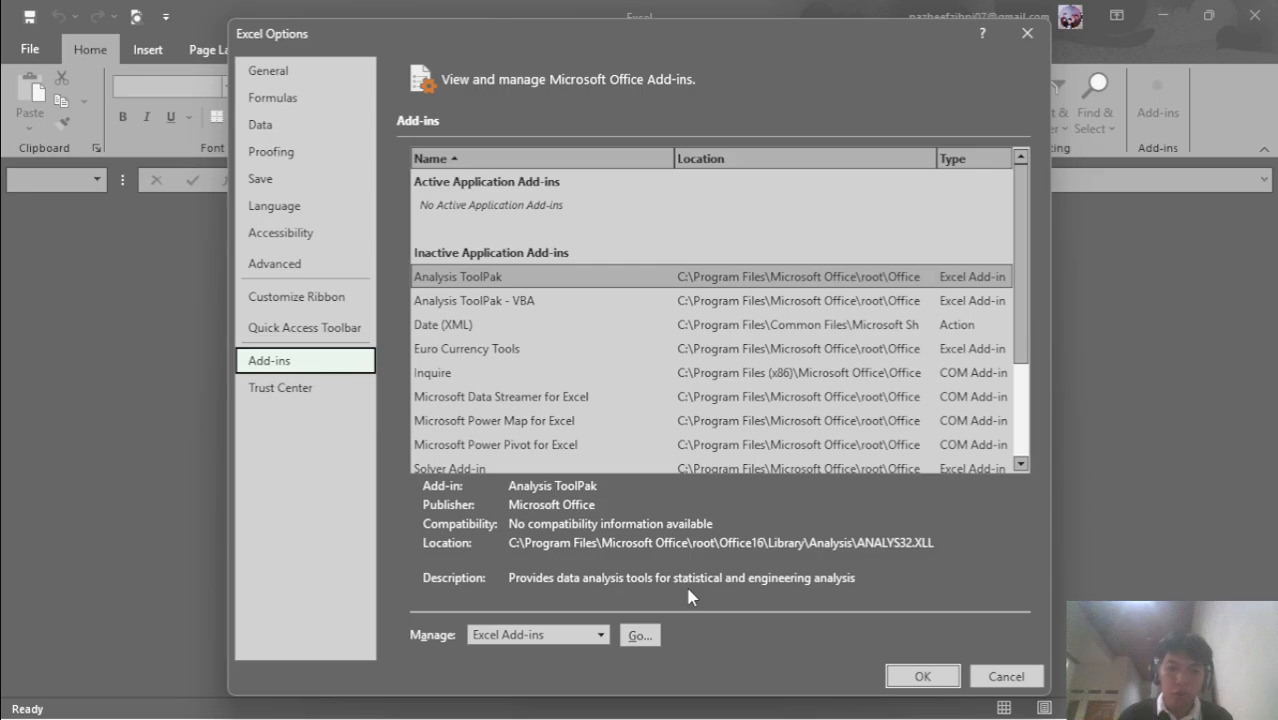
pyautogui.hotkey('alt', 'Tab')
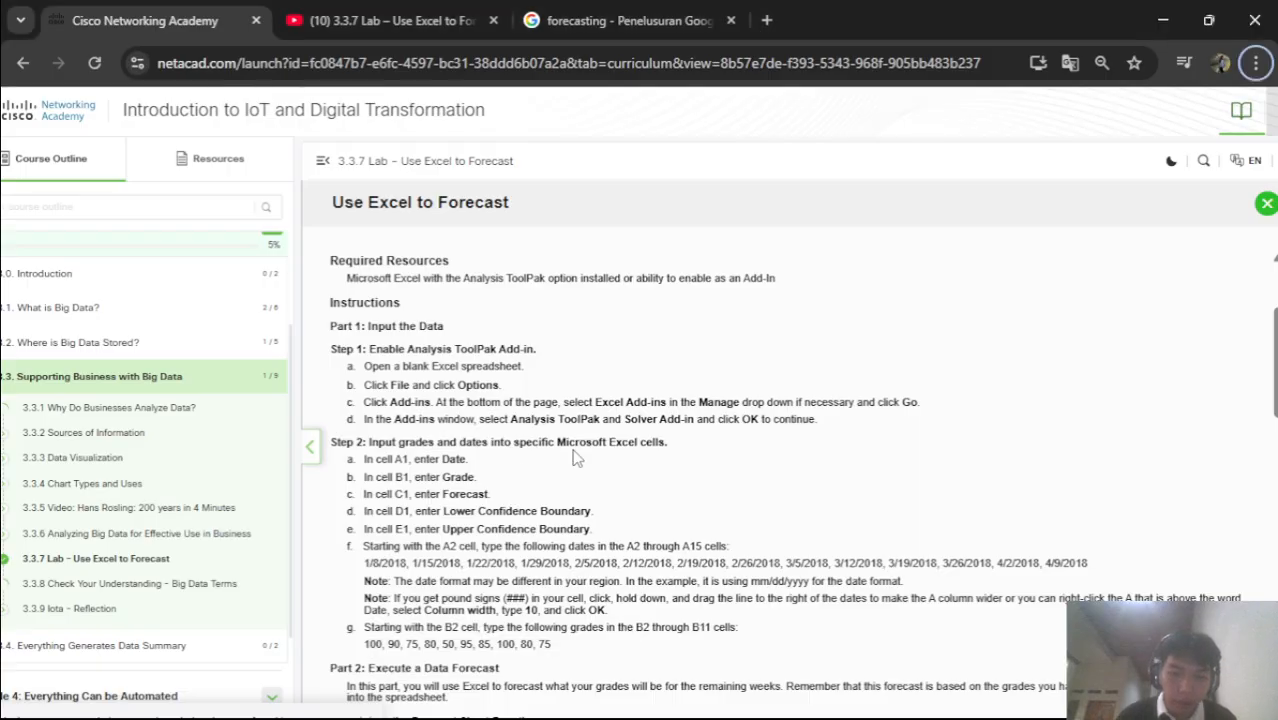
pyautogui.hotkey('alt', 'Tab')
pyautogui.click(637, 636)
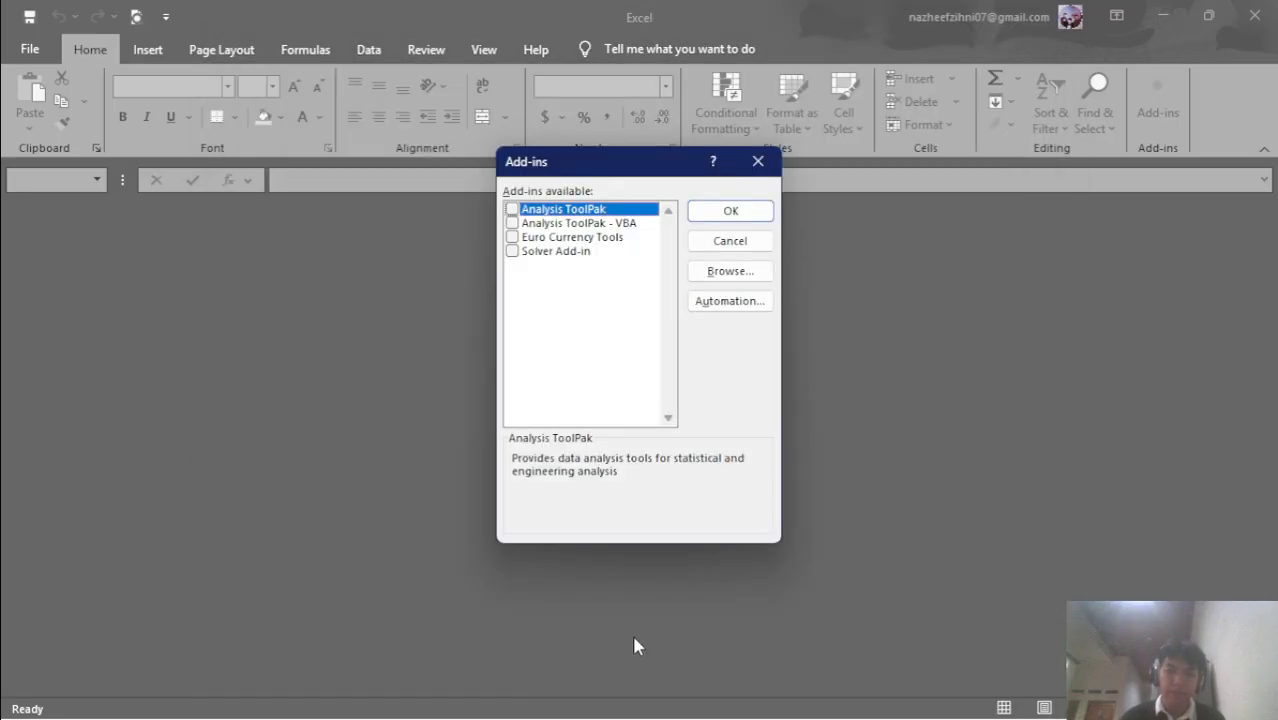
# Tick Analysis ToolPak and Solver Add-in and confirm with OK
pyautogui.hotkey('alt', 'Tab')
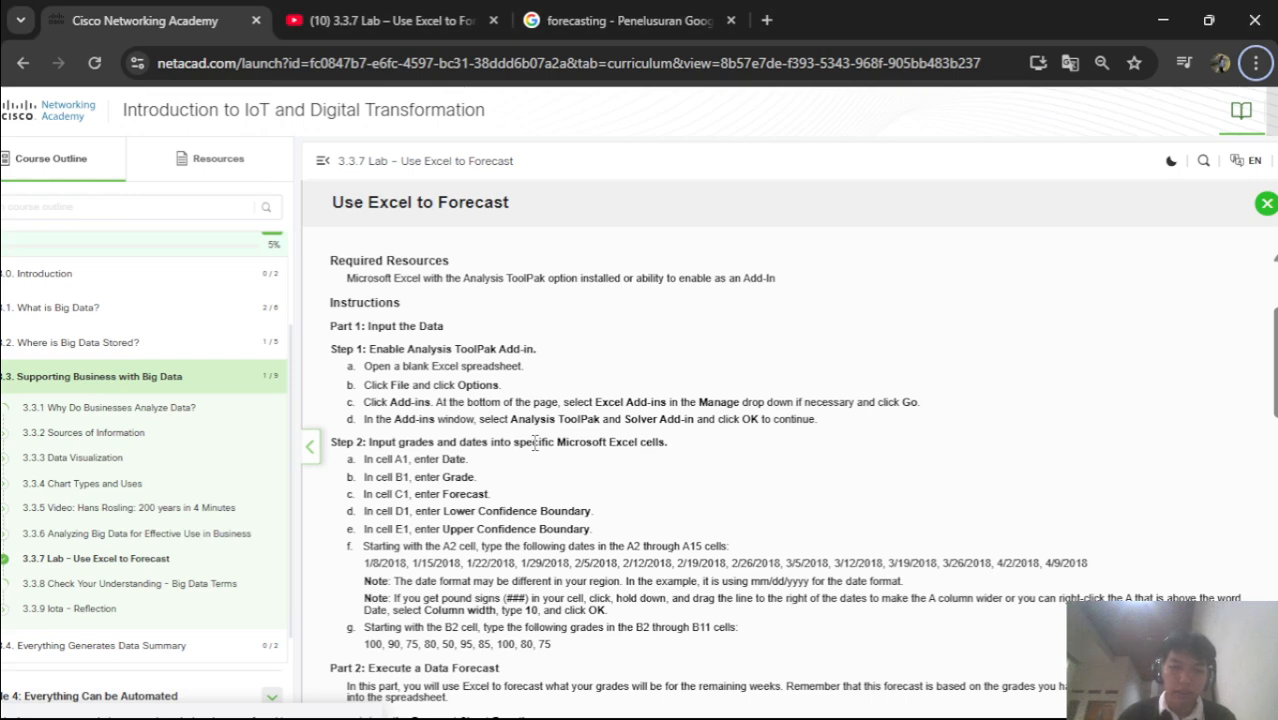
pyautogui.hotkey('alt', 'Tab')
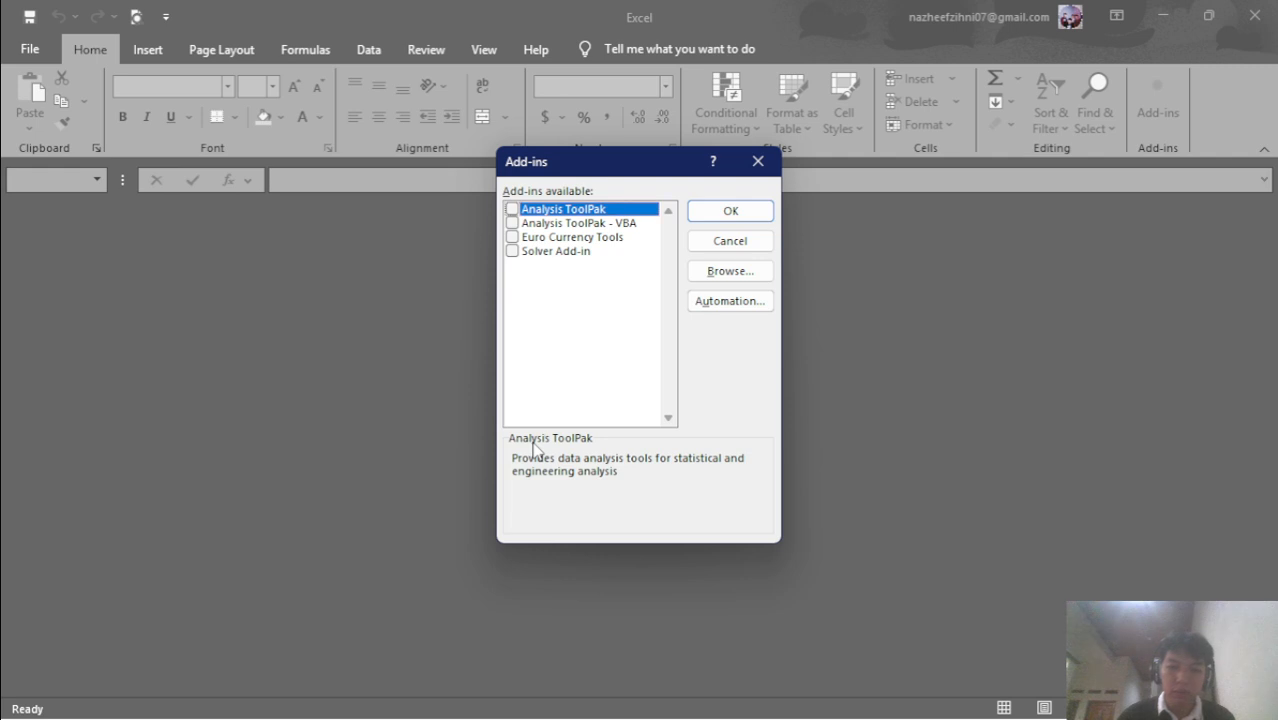
pyautogui.click(512, 209)
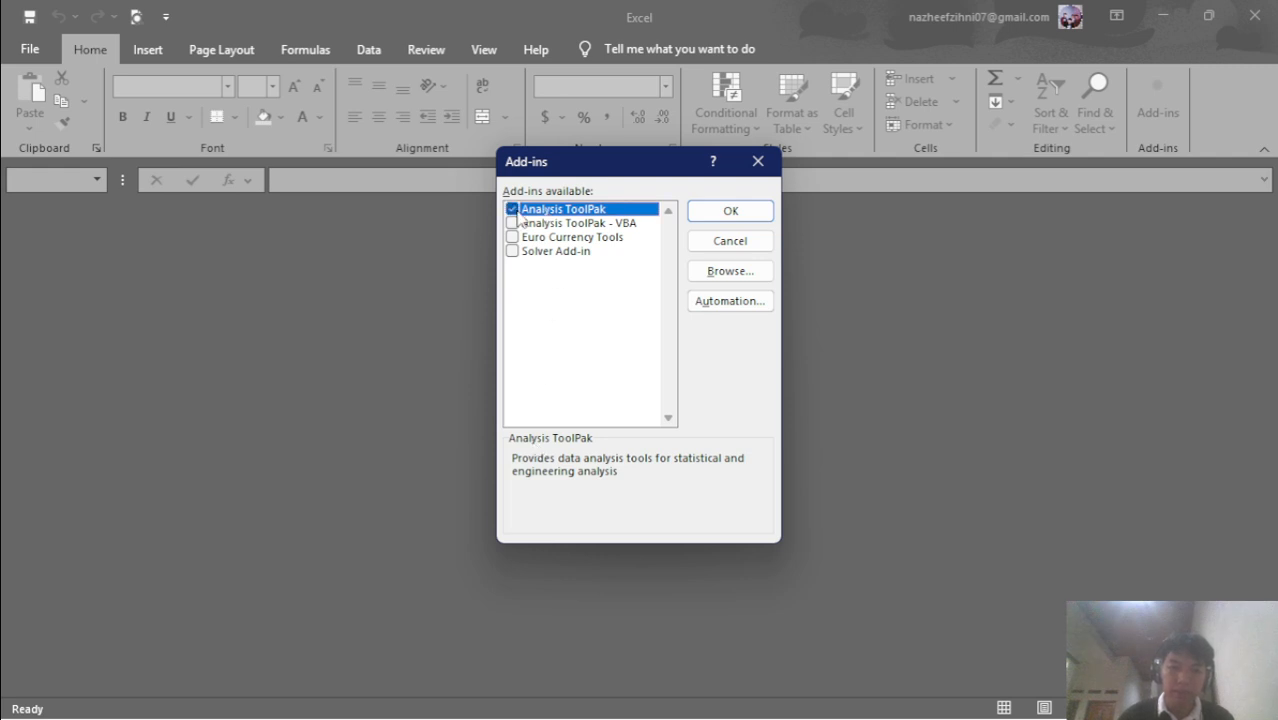
pyautogui.click(516, 255)
pyautogui.hotkey('alt', 'Tab')
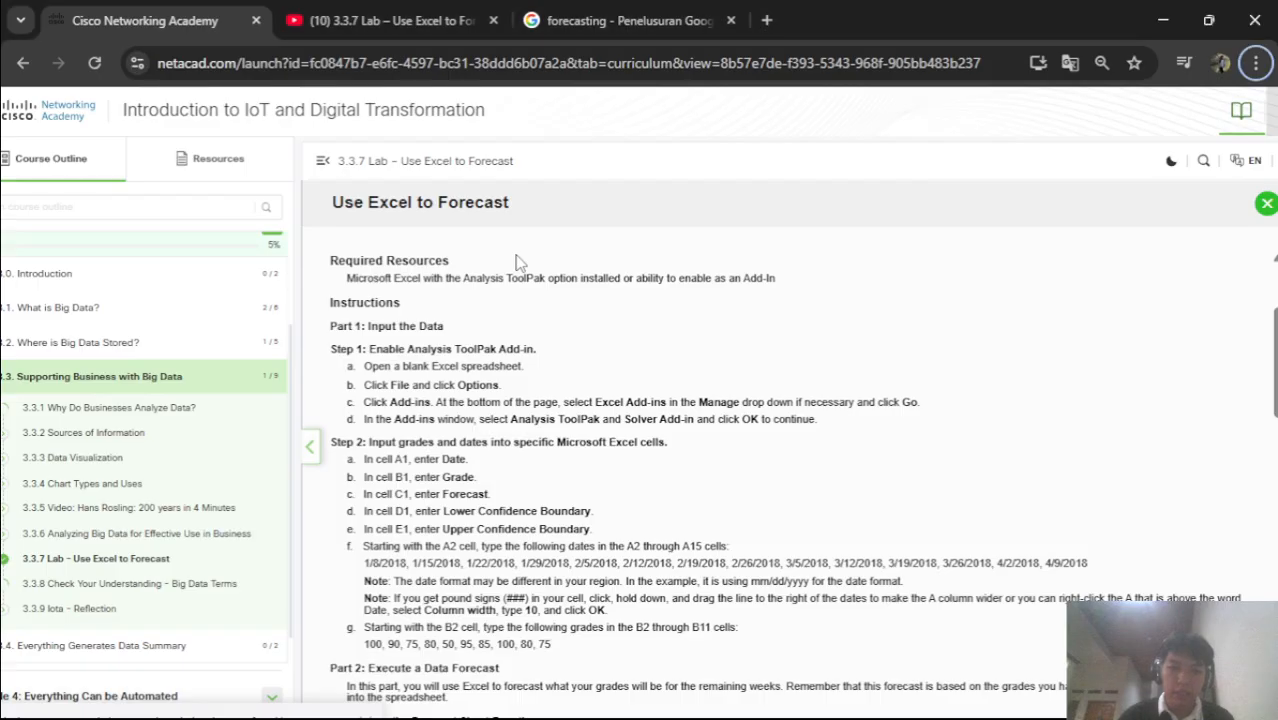
pyautogui.hotkey('alt', 'Tab')
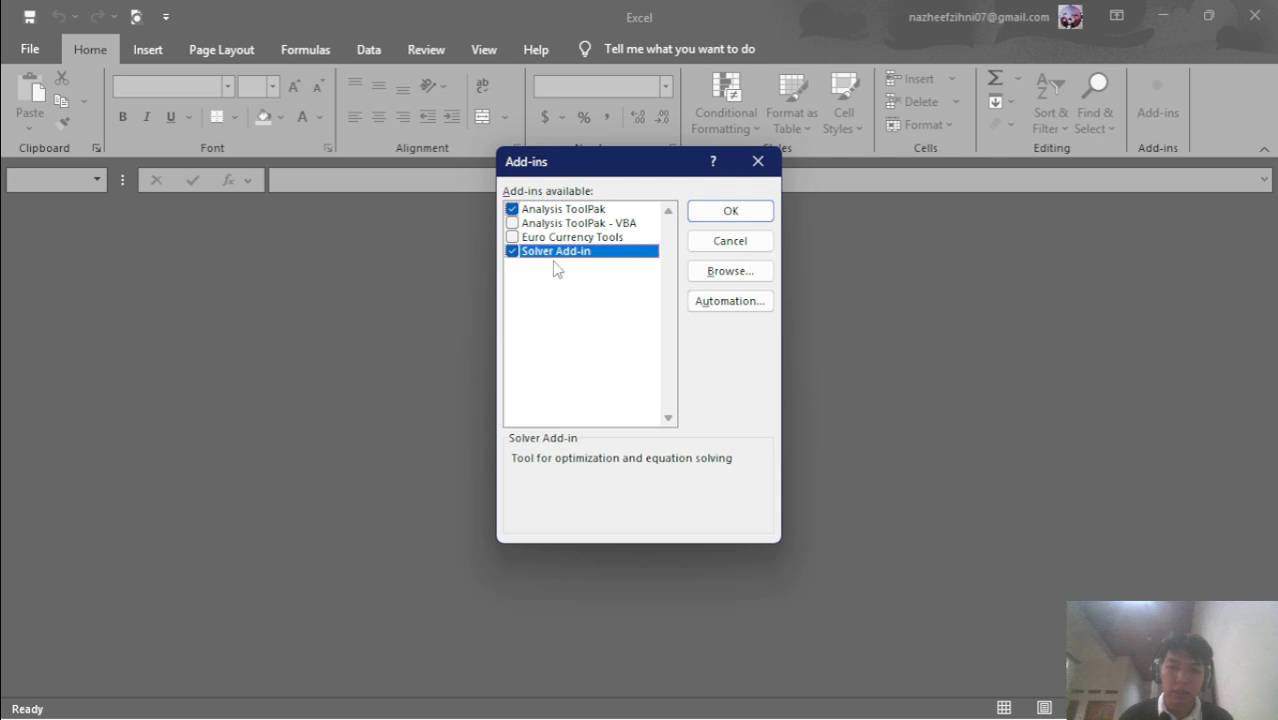
pyautogui.click(713, 216)
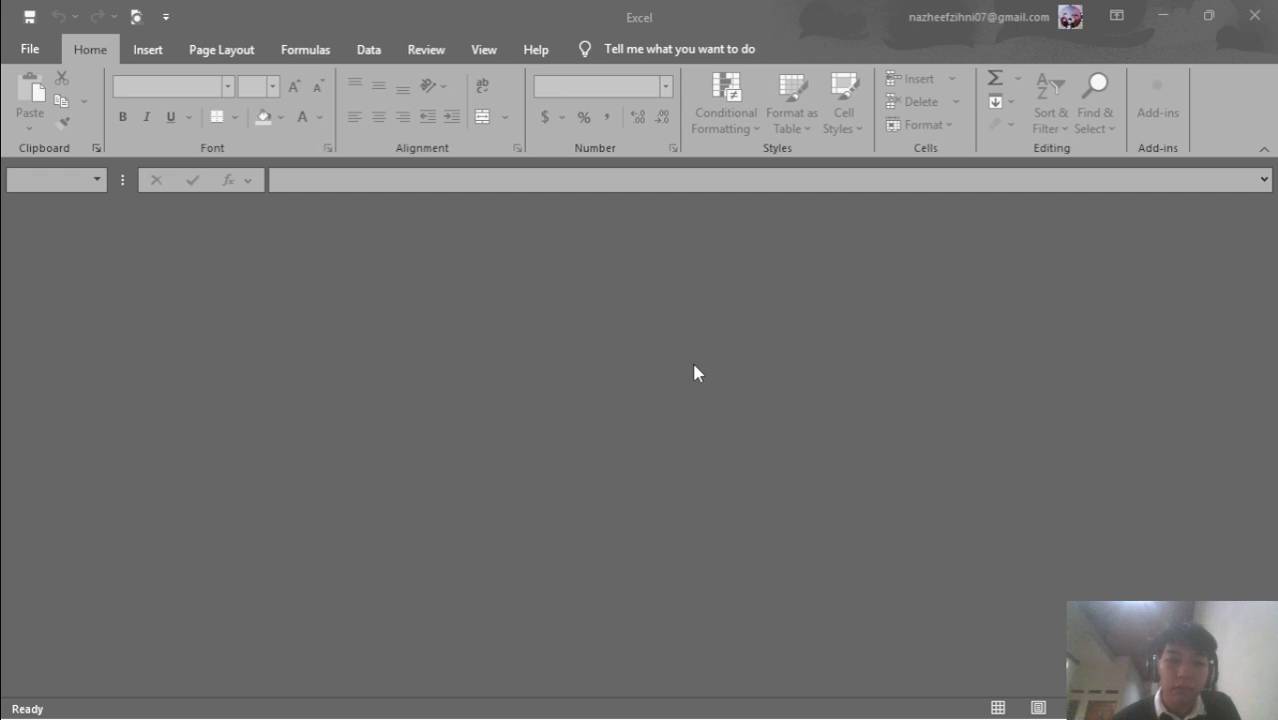
# Reopen the Excel Add-ins manager via File > Options > Add-ins and confirm with OK
pyautogui.moveTo(856, 715)
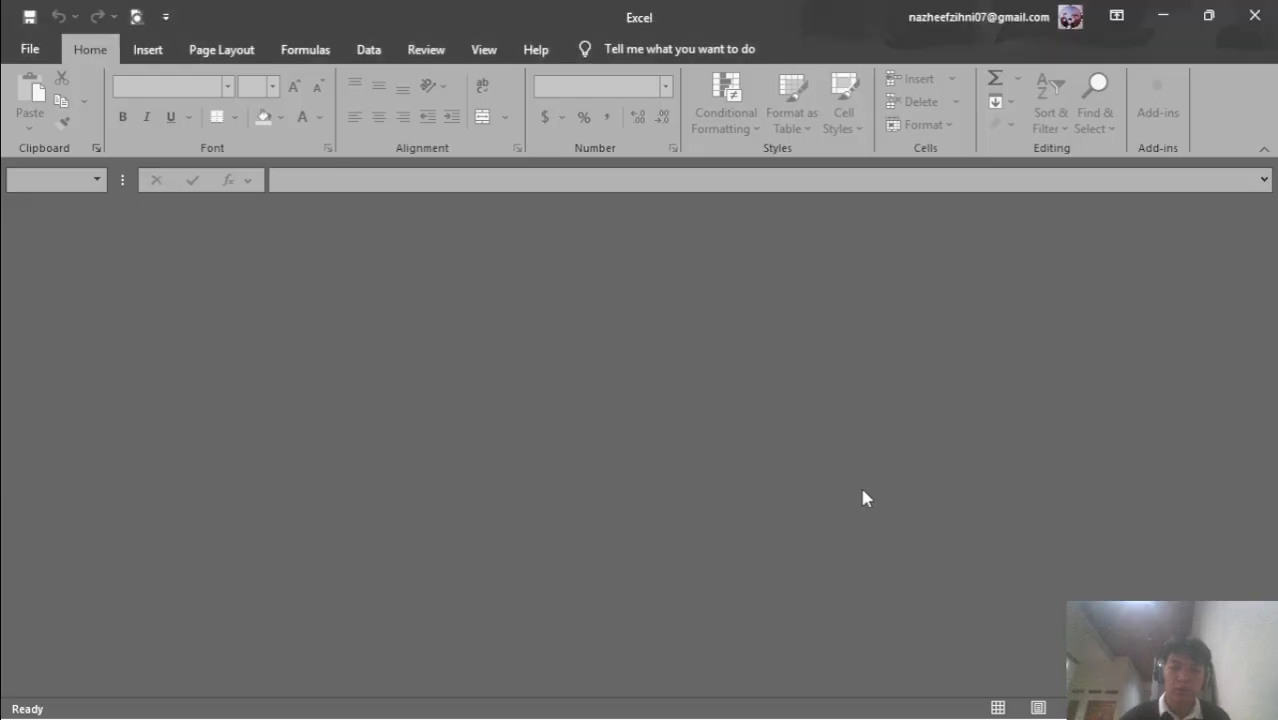
pyautogui.hotkey('alt', 'Tab')
pyautogui.hotkey('alt', 'Tab')
pyautogui.click(30, 48)
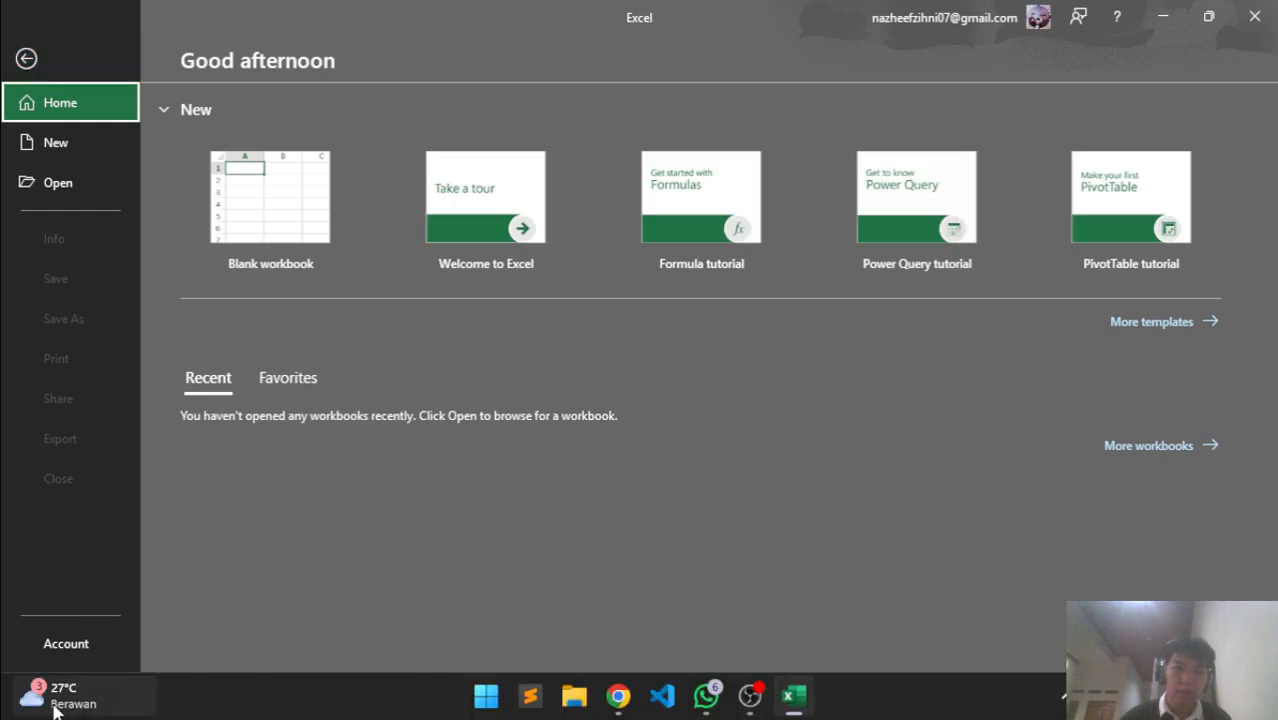
pyautogui.click(65, 698)
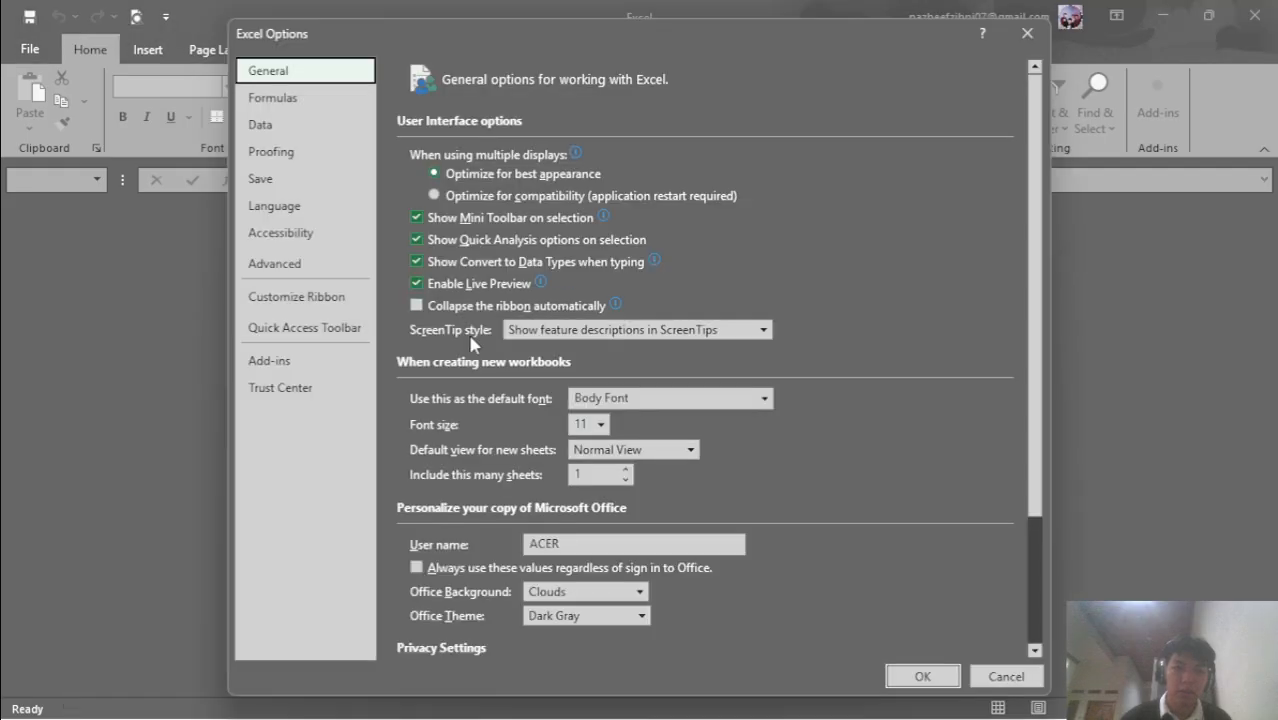
pyautogui.click(268, 362)
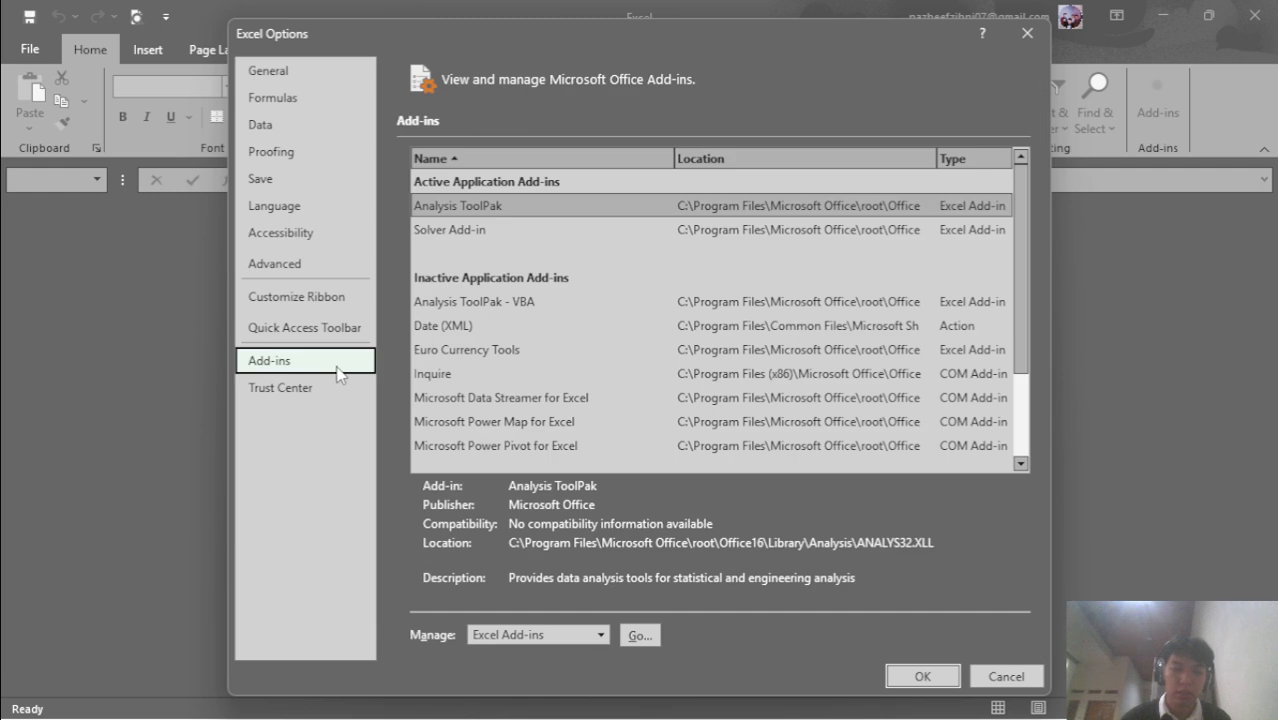
pyautogui.click(640, 636)
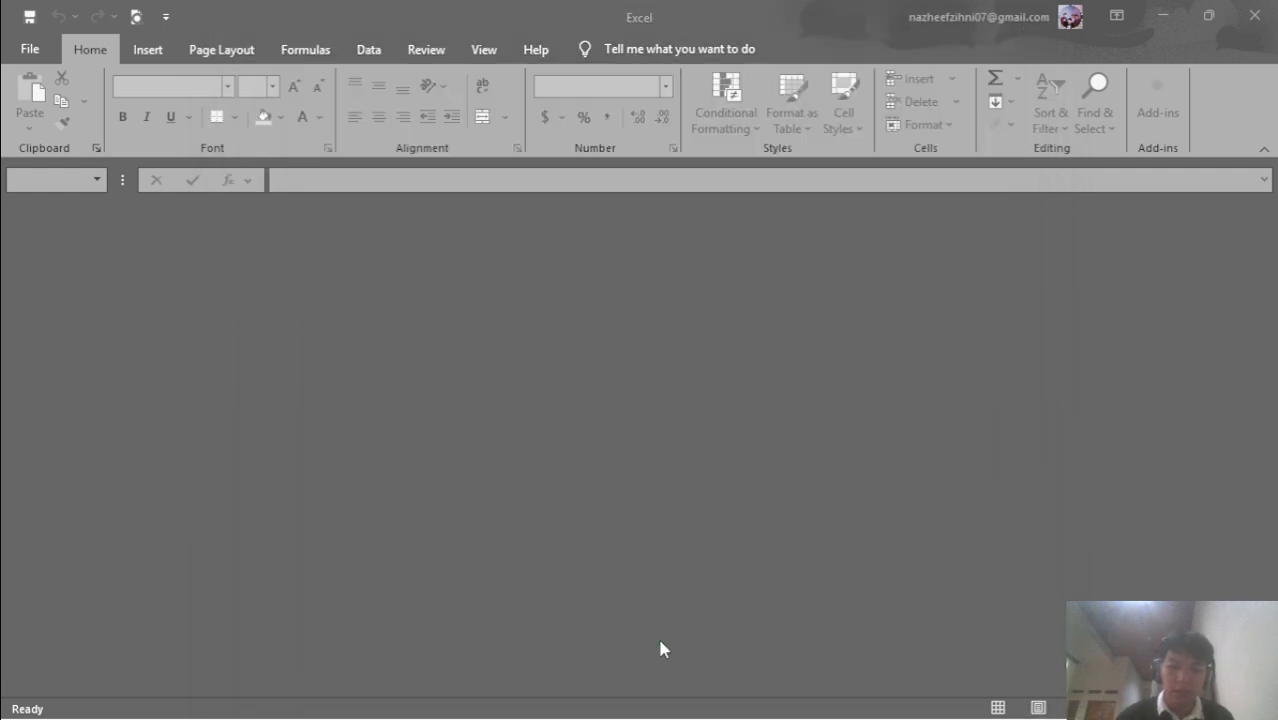
pyautogui.click(737, 211)
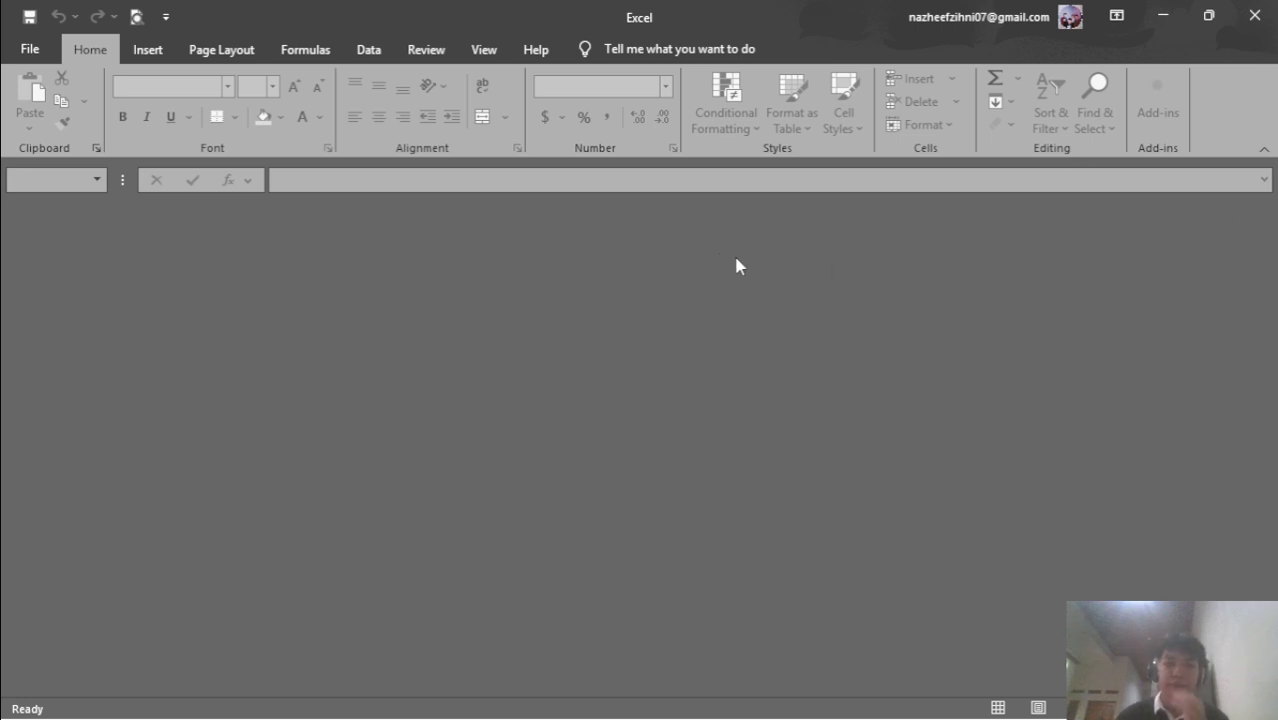
# Close the empty Excel window and relaunch Excel from the Start search
pyautogui.click(154, 49)
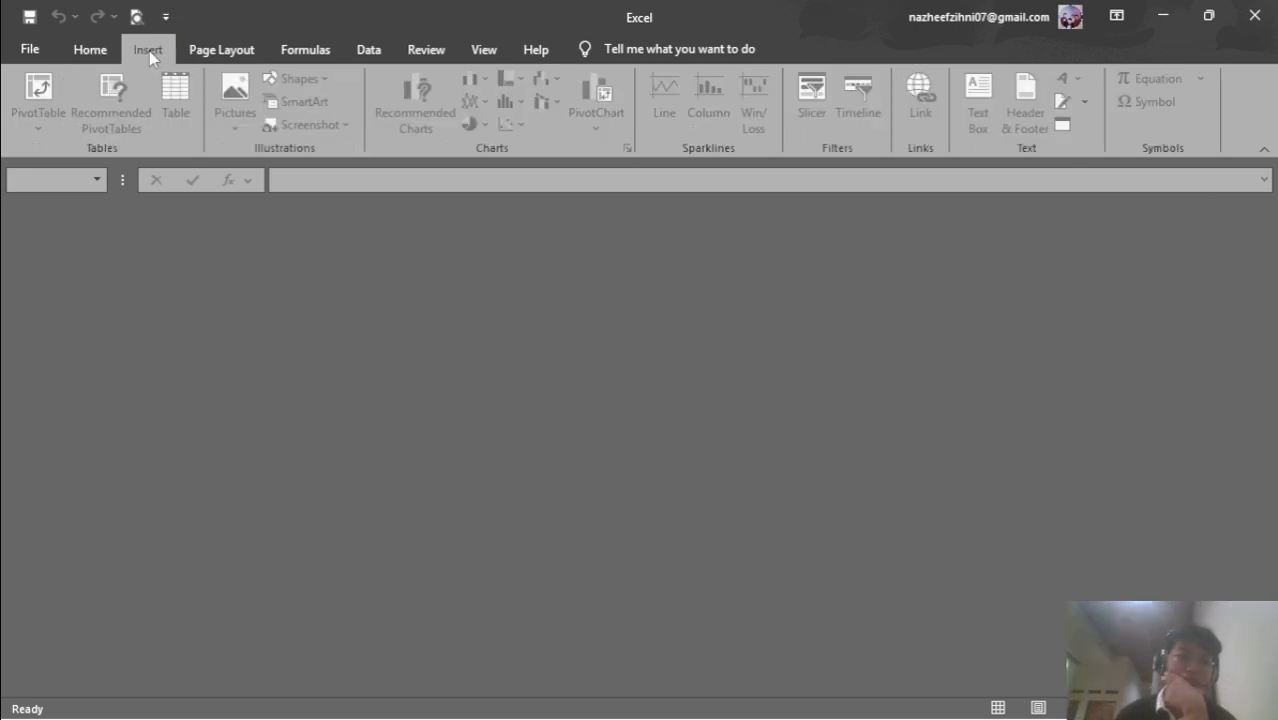
pyautogui.click(90, 52)
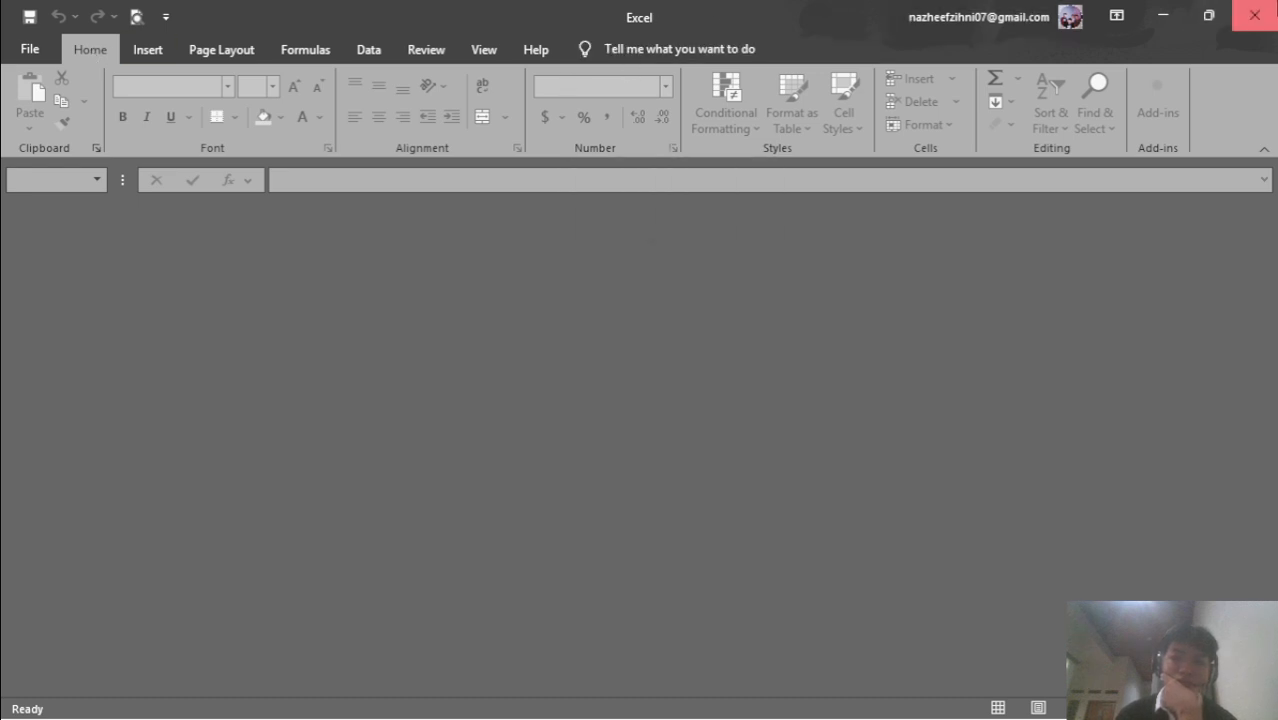
pyautogui.click(1262, 8)
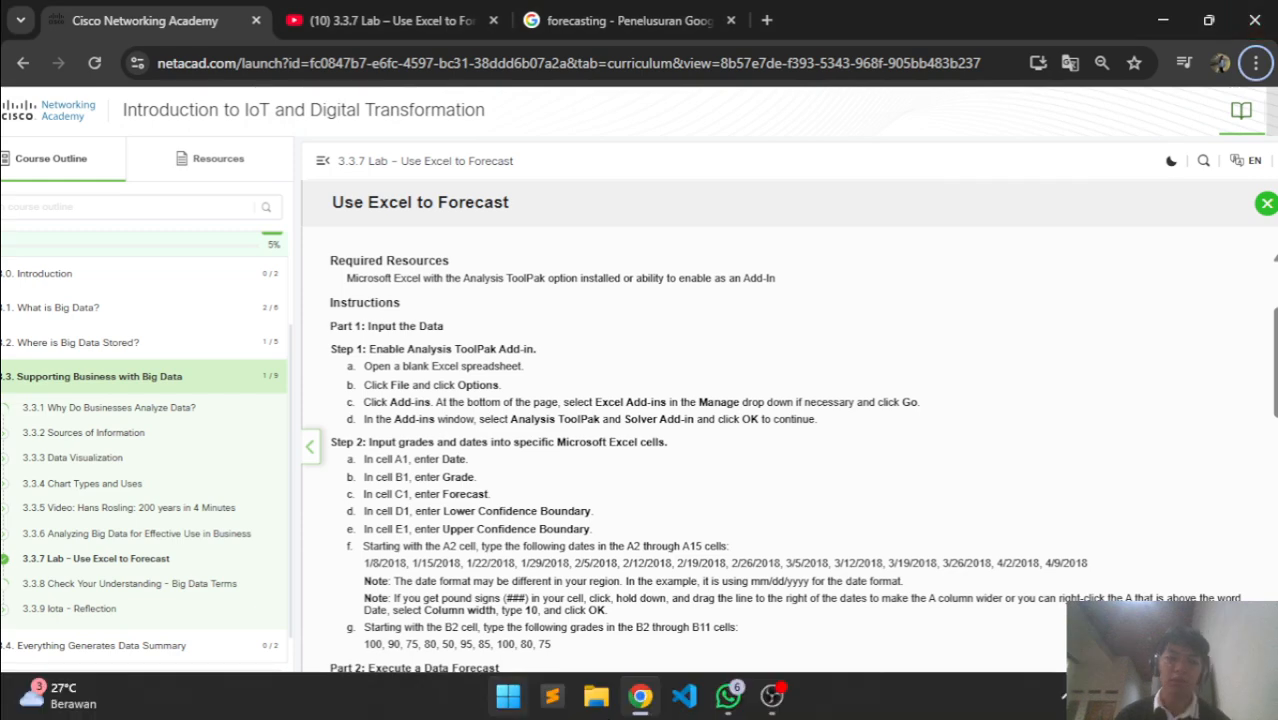
pyautogui.press('super')
pyautogui.write('exe')
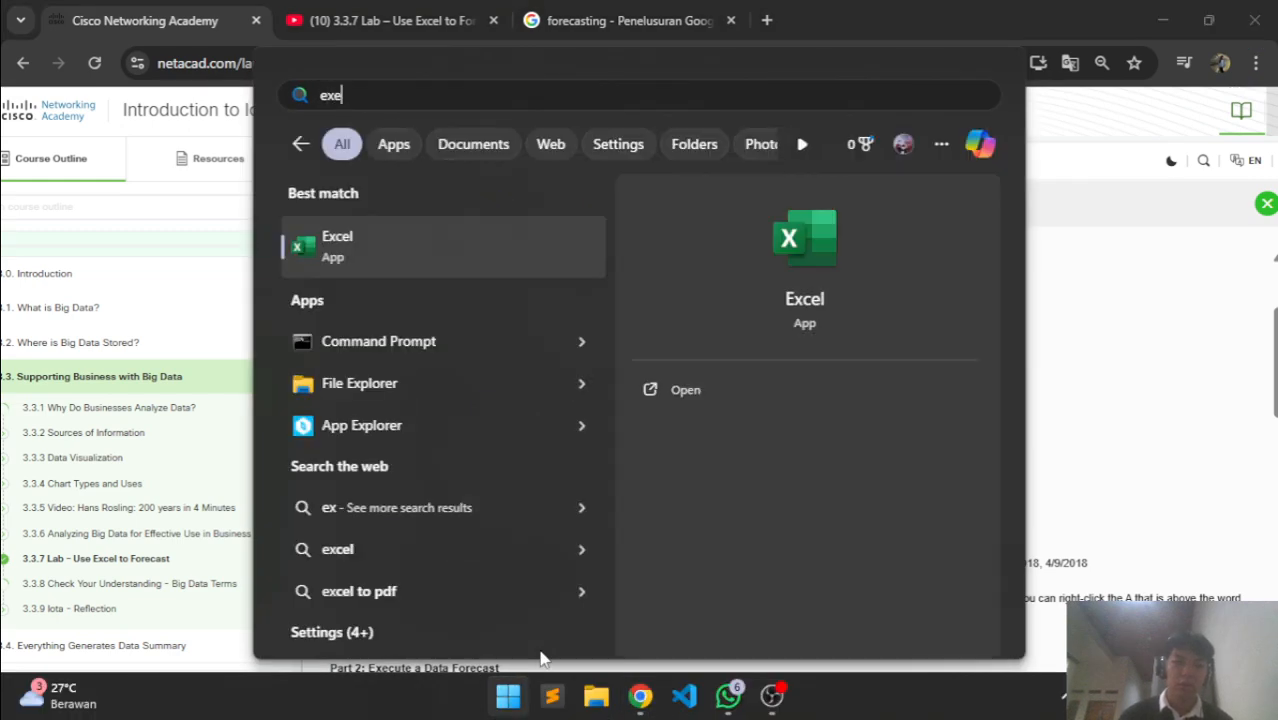
pyautogui.press('Return')
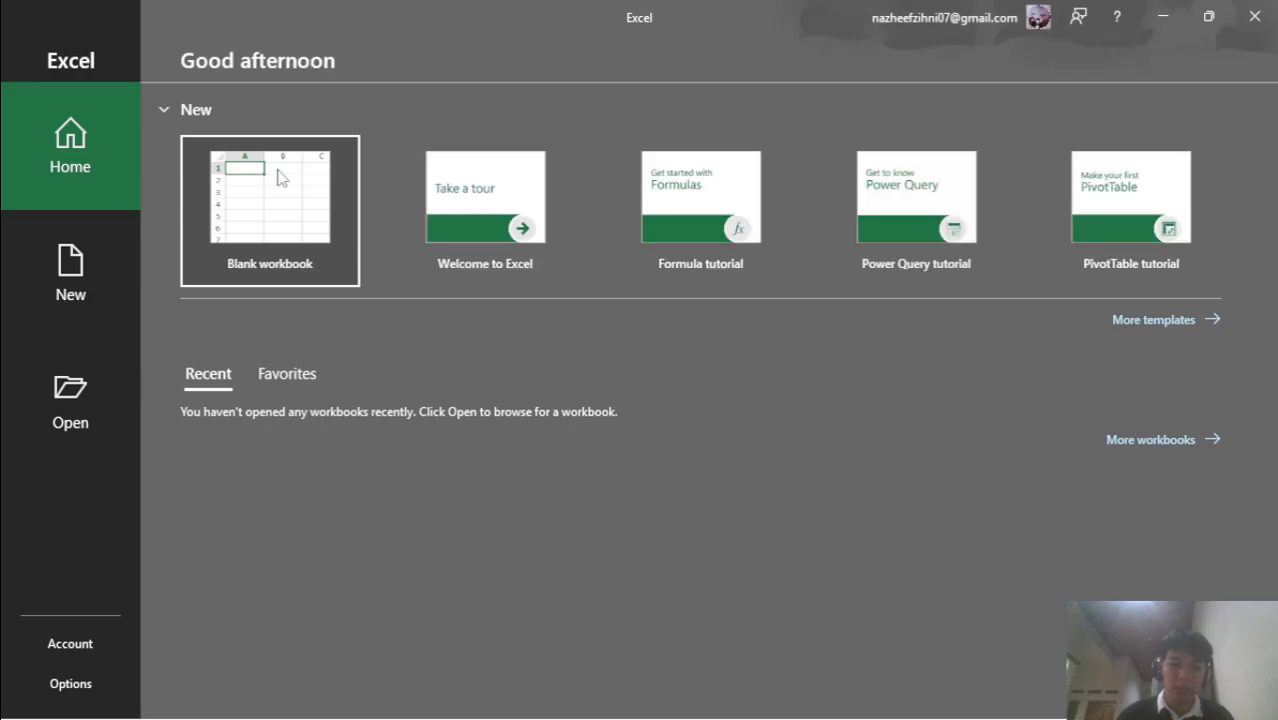
# Start a blank workbook and confirm Analysis ToolPak and Solver in the Excel Add-ins manager
pyautogui.click(277, 169)
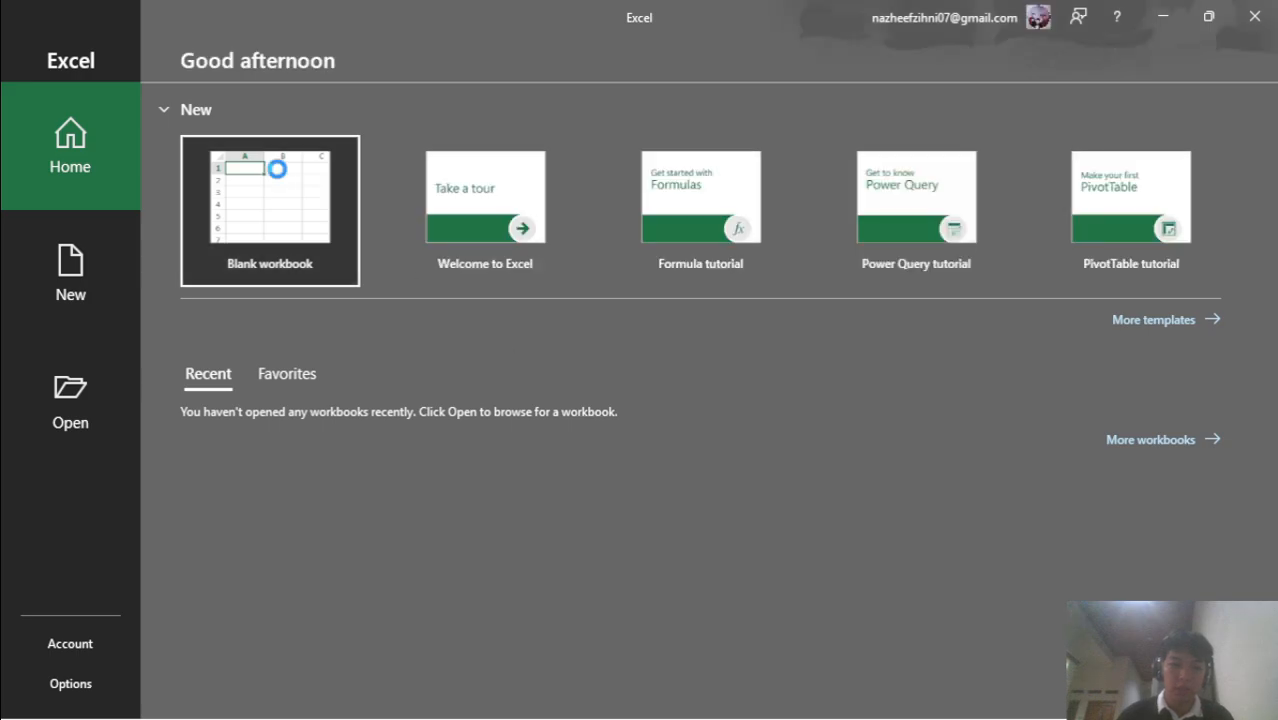
pyautogui.click(42, 50)
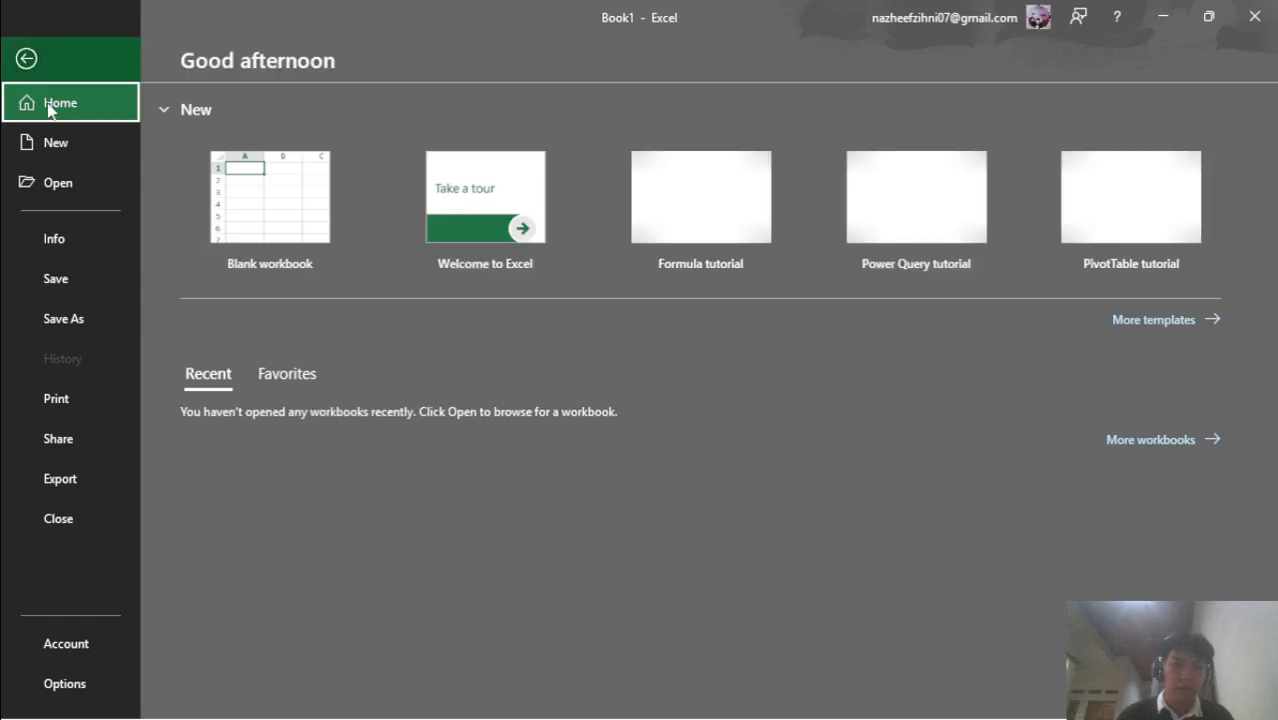
pyautogui.click(30, 688)
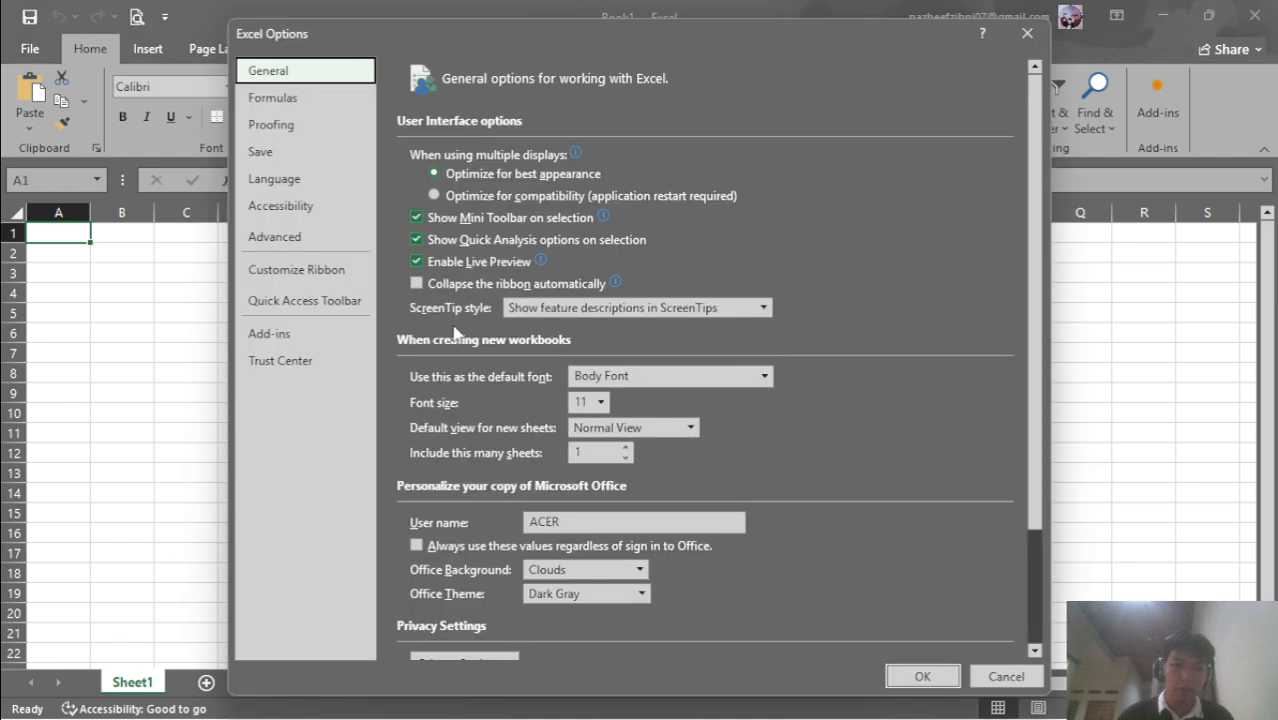
pyautogui.click(322, 344)
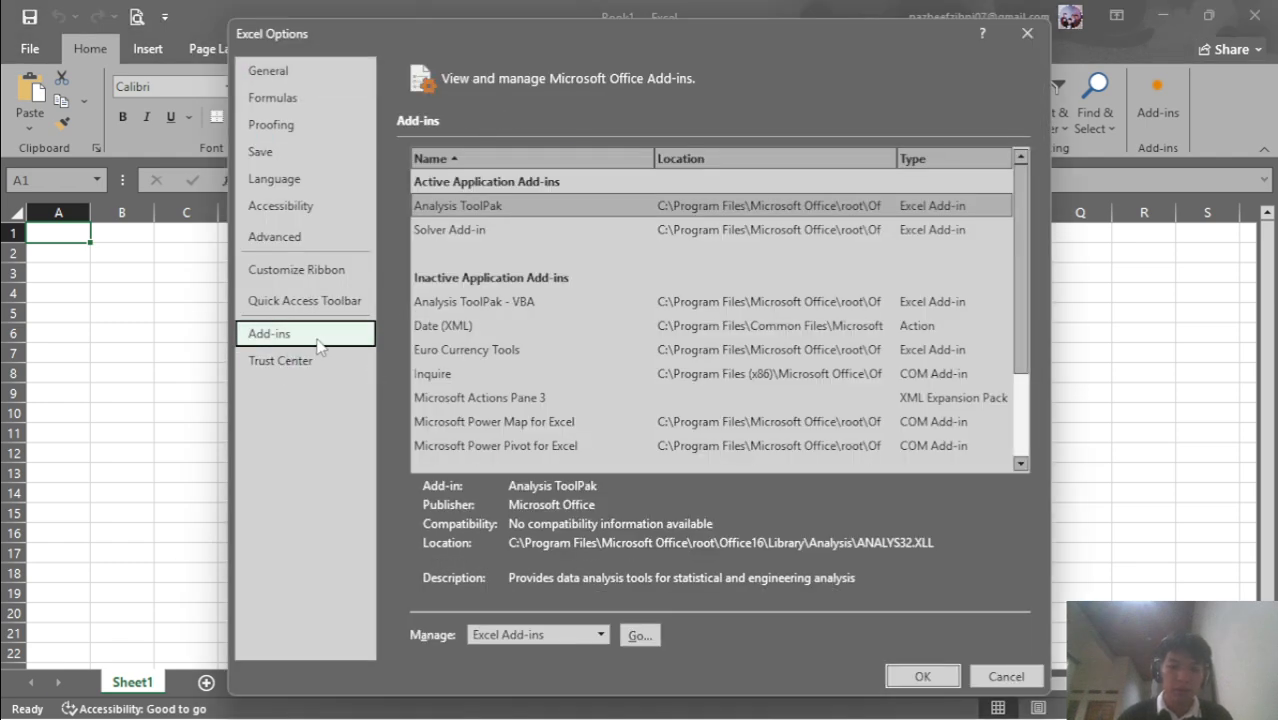
pyautogui.click(641, 642)
pyautogui.click(704, 211)
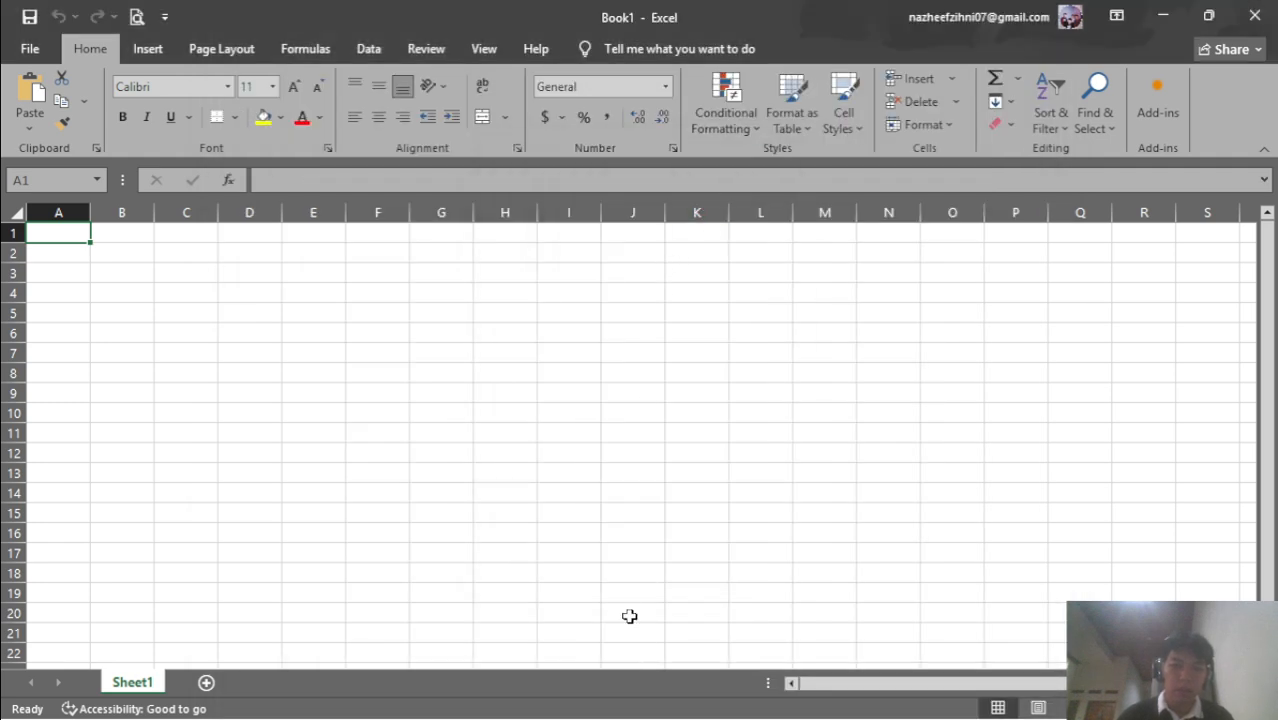
# Switch back to the Use Excel to Forecast lab instructions in Chrome
pyautogui.press('super')
pyautogui.press('super')
pyautogui.hotkey('alt', 'Tab')
pyautogui.scroll(-1, 452, 575)
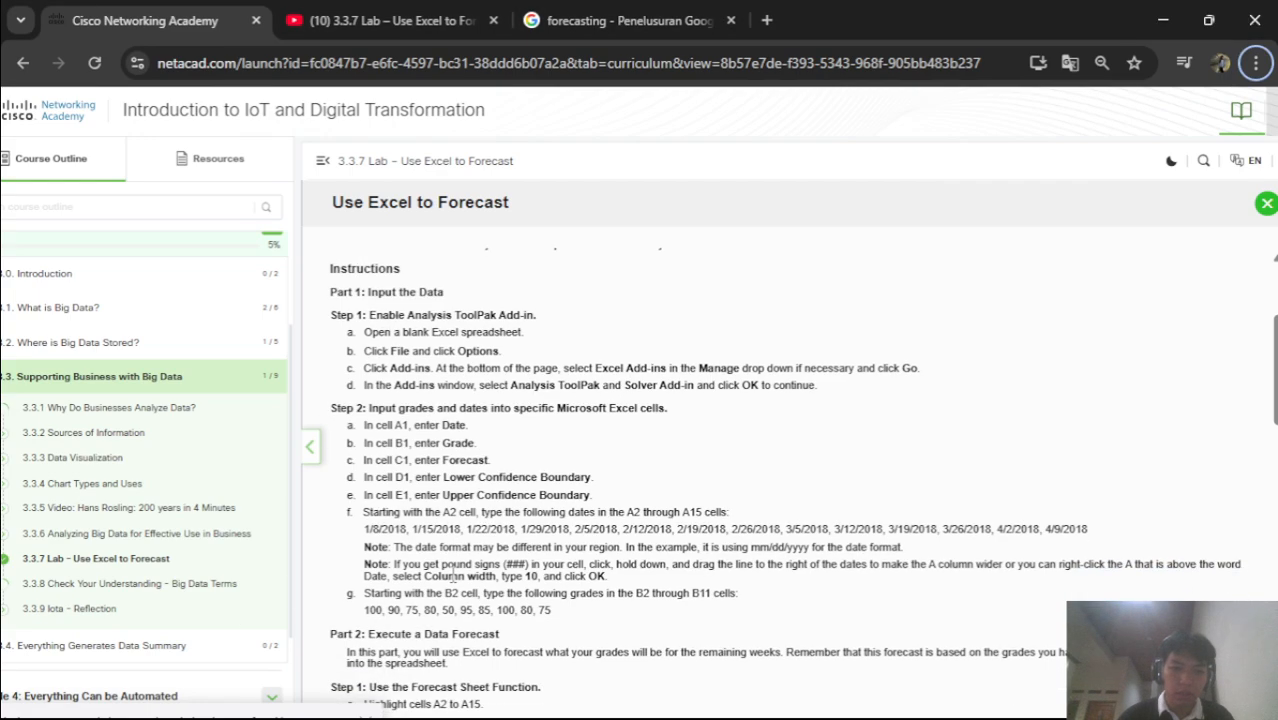
# Enter the header 'Date' in cell A1
pyautogui.hotkey('alt', 'Tab')
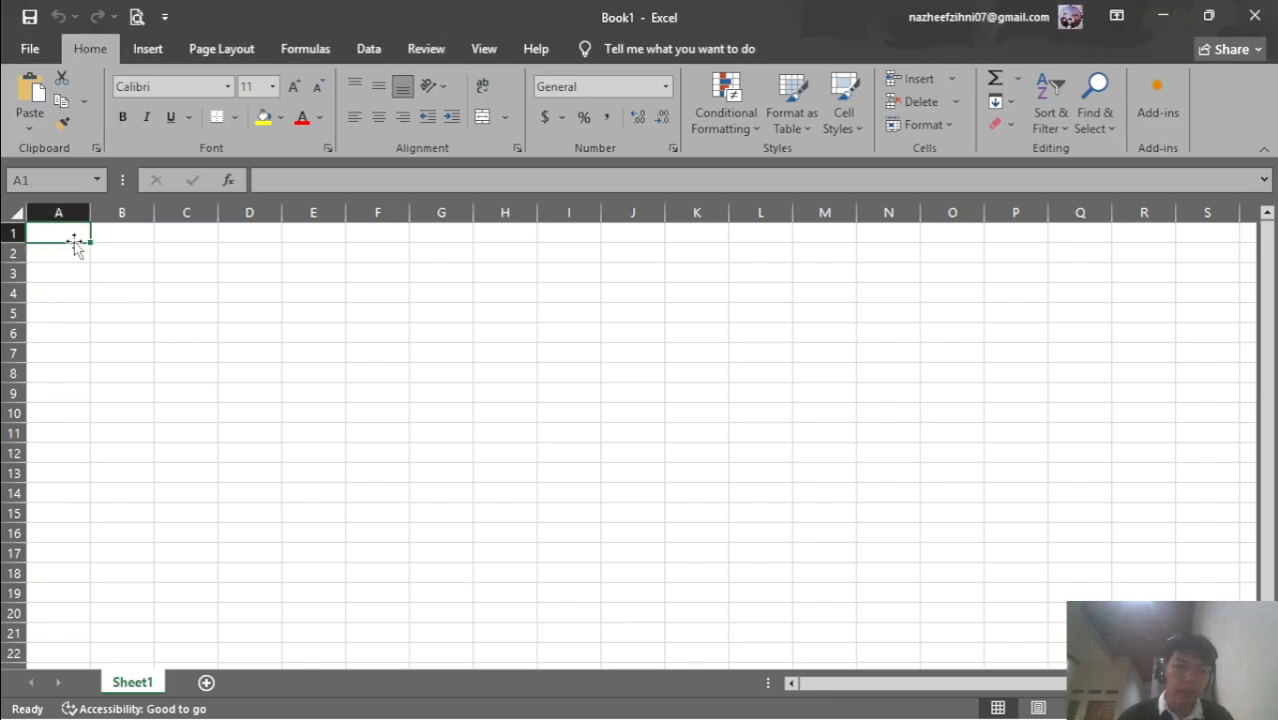
pyautogui.hotkey('alt', 'Tab')
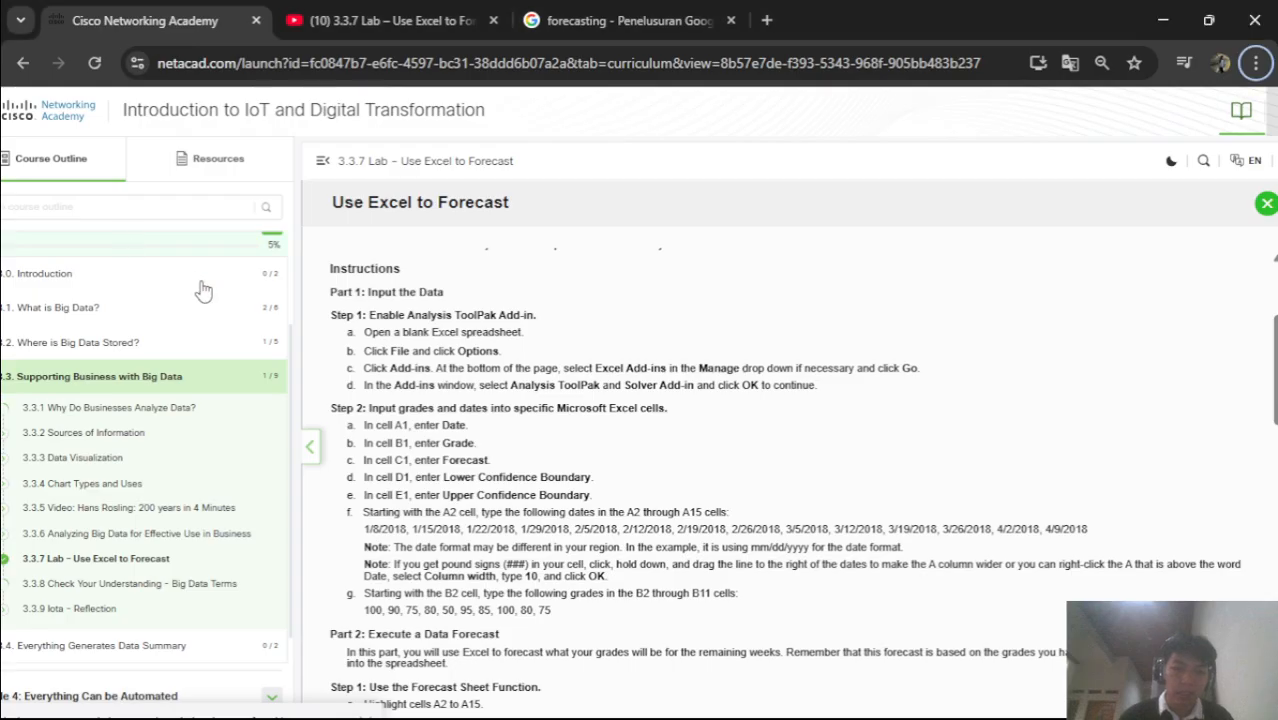
pyautogui.hotkey('alt', 'Tab')
pyautogui.doubleClick(75, 232)
pyautogui.write('a')
pyautogui.press('BackSpace')
pyautogui.write('Date')
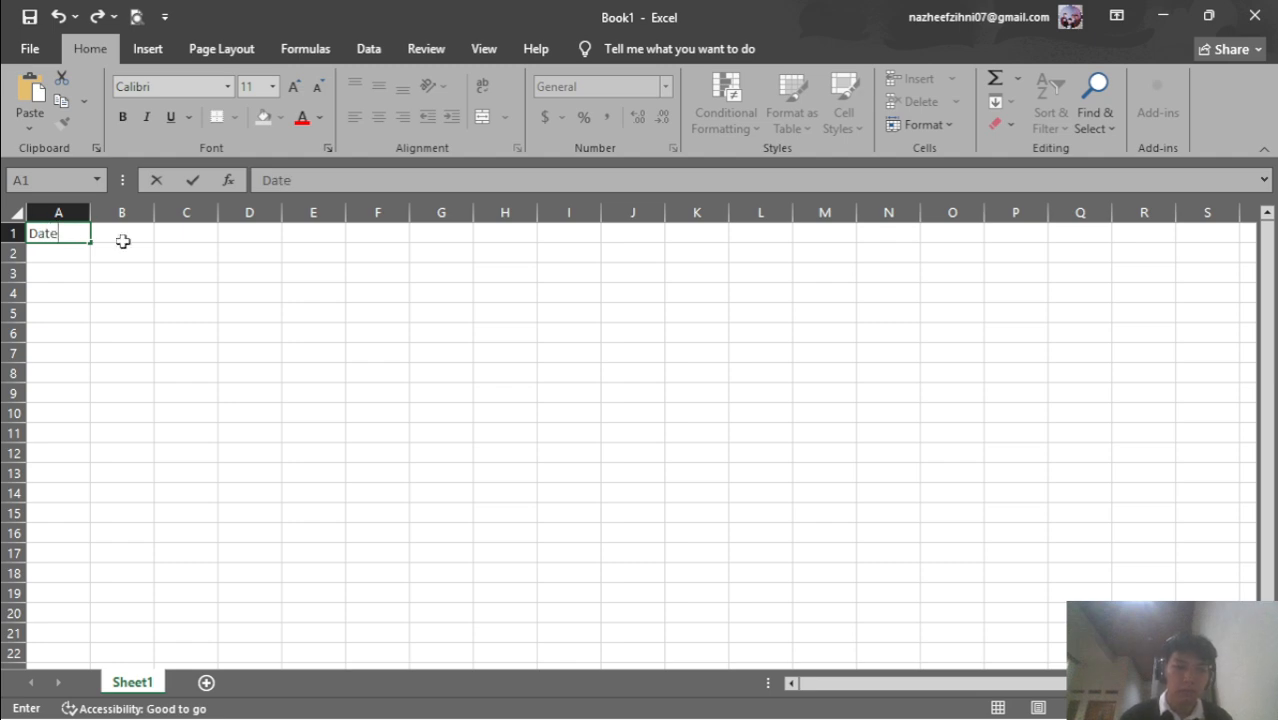
pyautogui.click(123, 240)
# Enter the header 'Grade' in cell B1
pyautogui.hotkey('alt', 'Tab')
pyautogui.hotkey('alt', 'Tab')
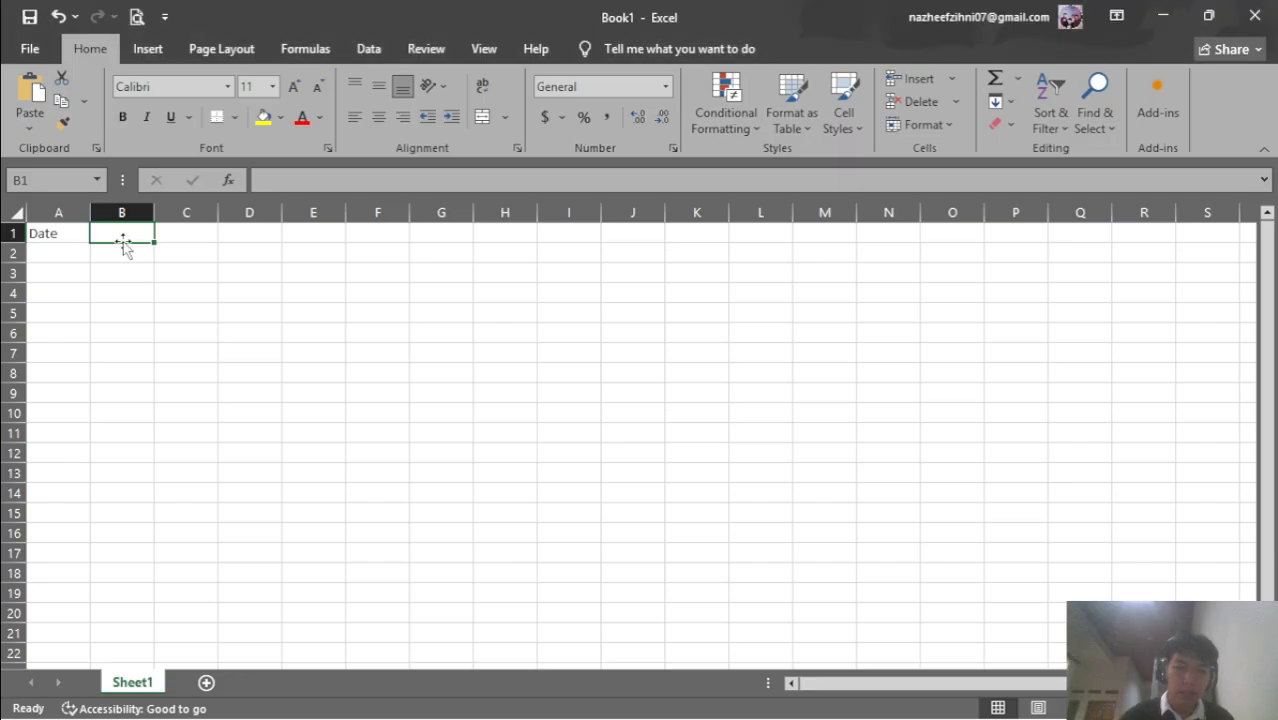
pyautogui.write('Grade')
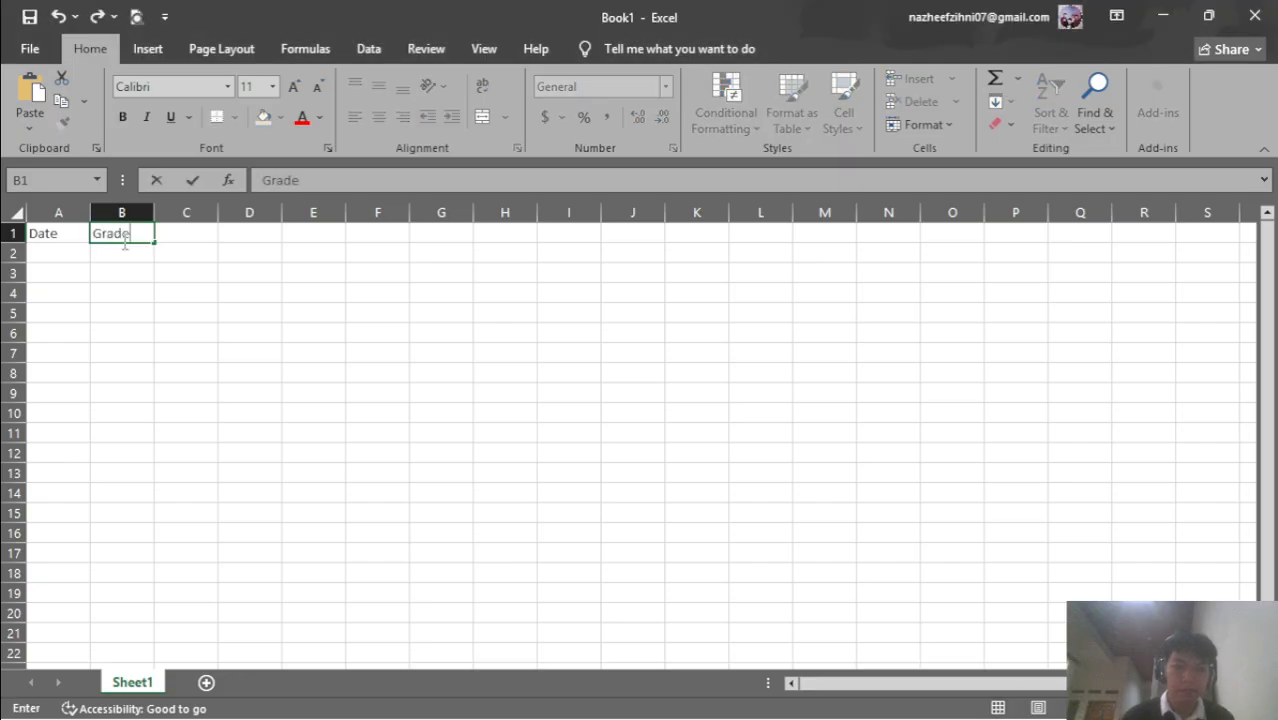
pyautogui.hotkey('alt', 'Tab')
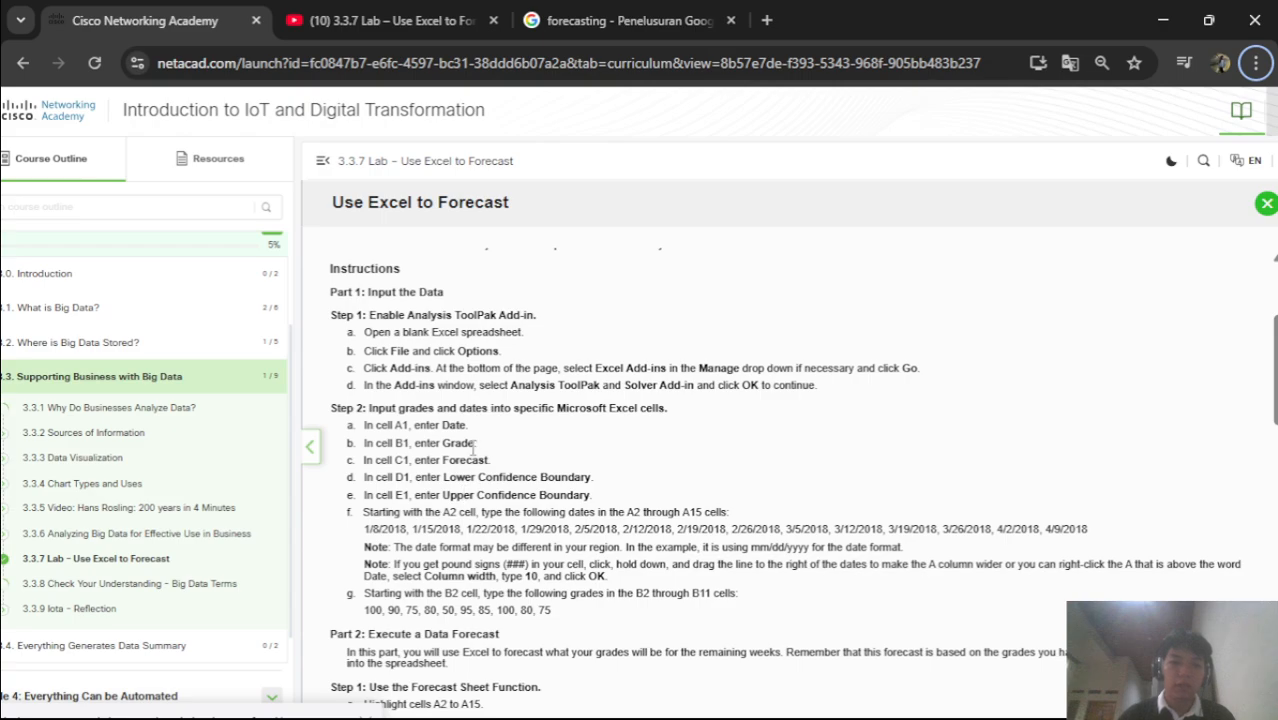
pyautogui.hotkey('alt', 'Tab')
pyautogui.hotkey('alt', 'Tab')
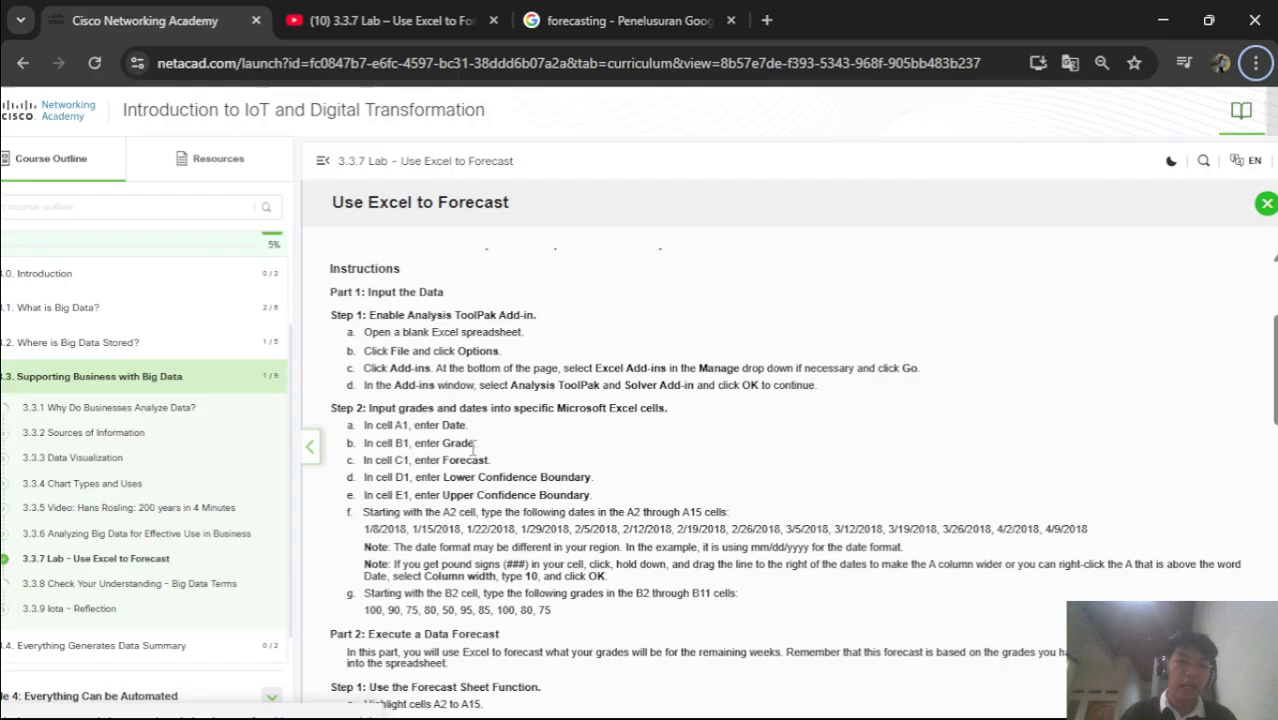
pyautogui.hotkey('alt', 'Tab')
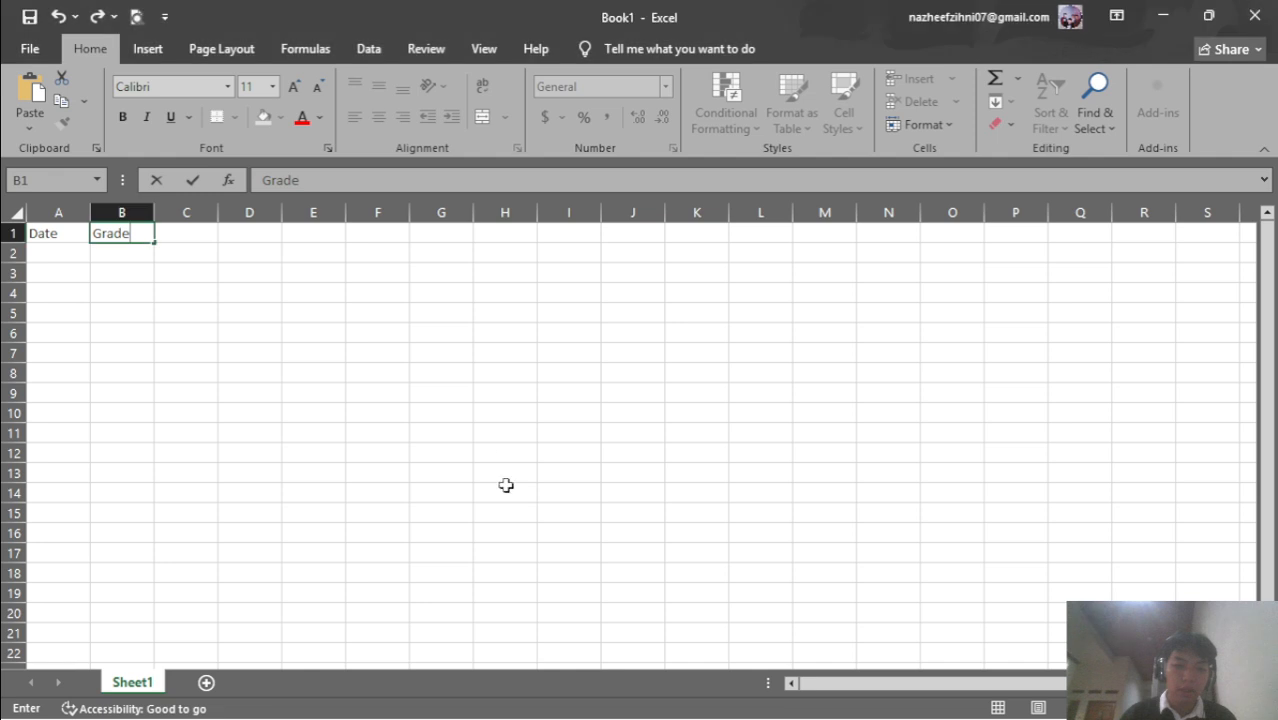
pyautogui.click(209, 230)
# Enter 'Forecast' in C1, undoing a pasted header that brought foreign formatting
pyautogui.write('Forecast')
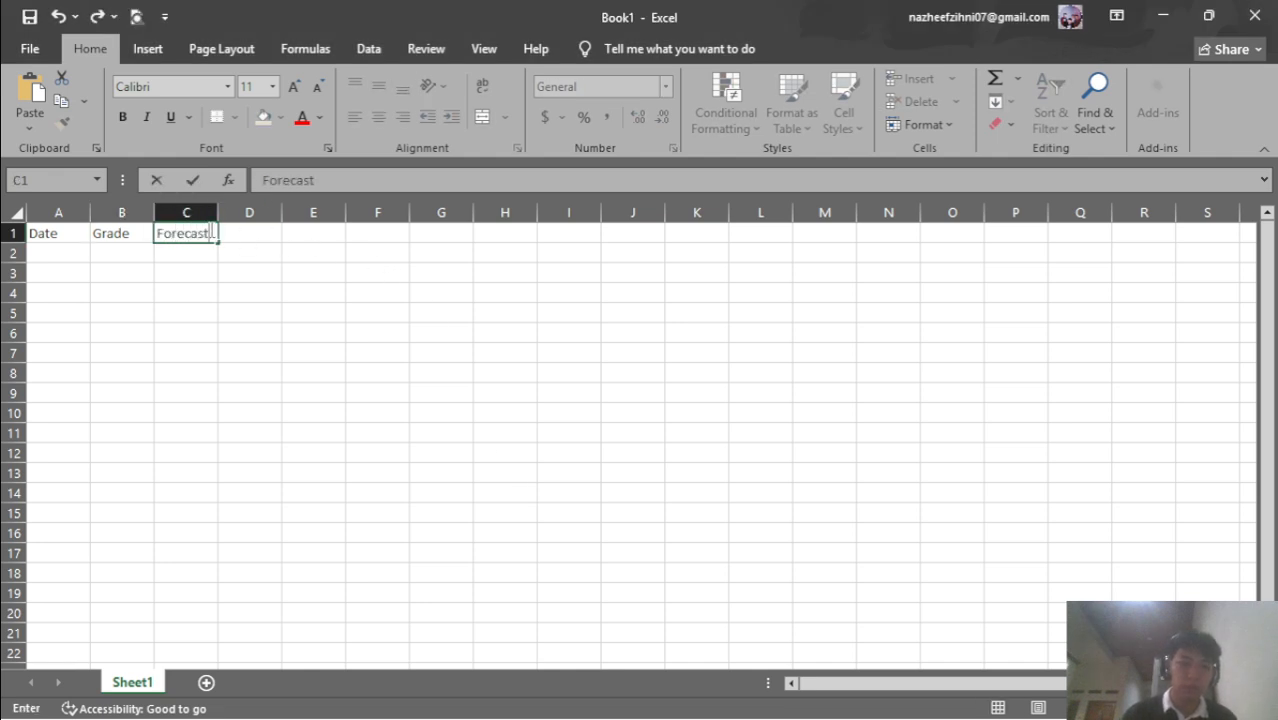
pyautogui.hotkey('alt', 'Tab')
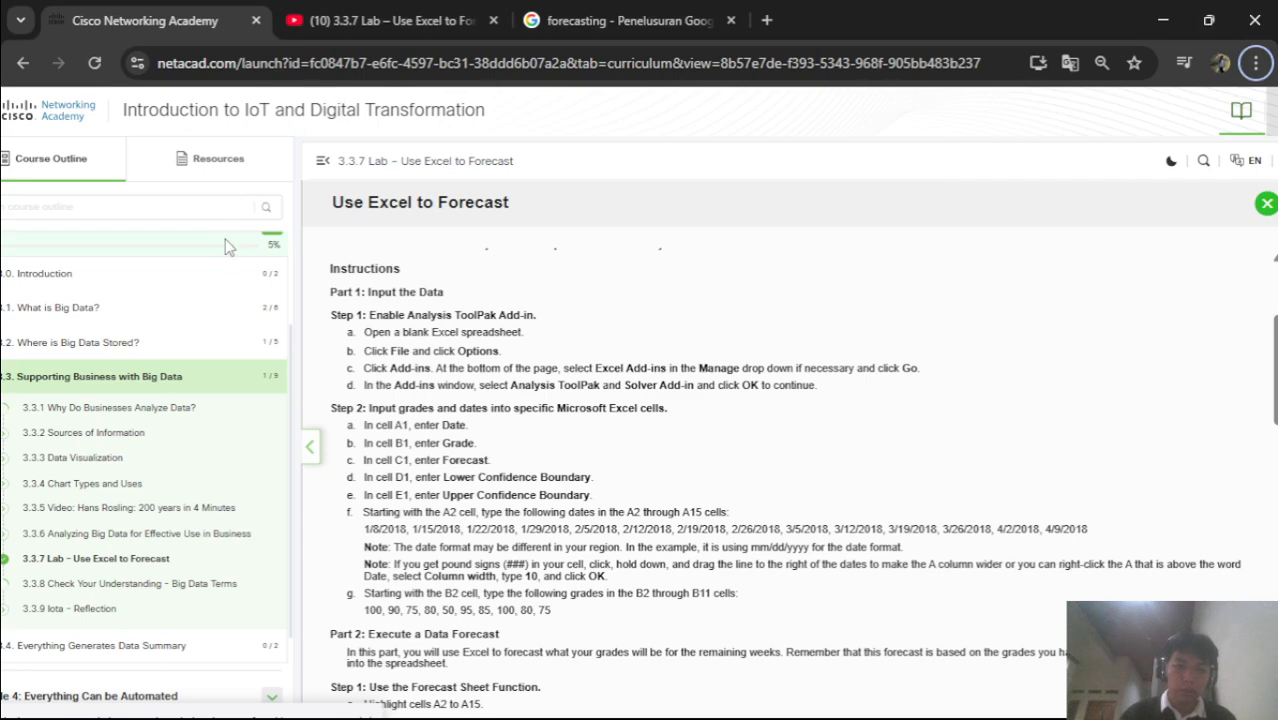
pyautogui.moveTo(443, 477); pyautogui.dragTo(615, 488)
pyautogui.hotkey('ctrl', 'c')
pyautogui.hotkey('alt', 'Tab')
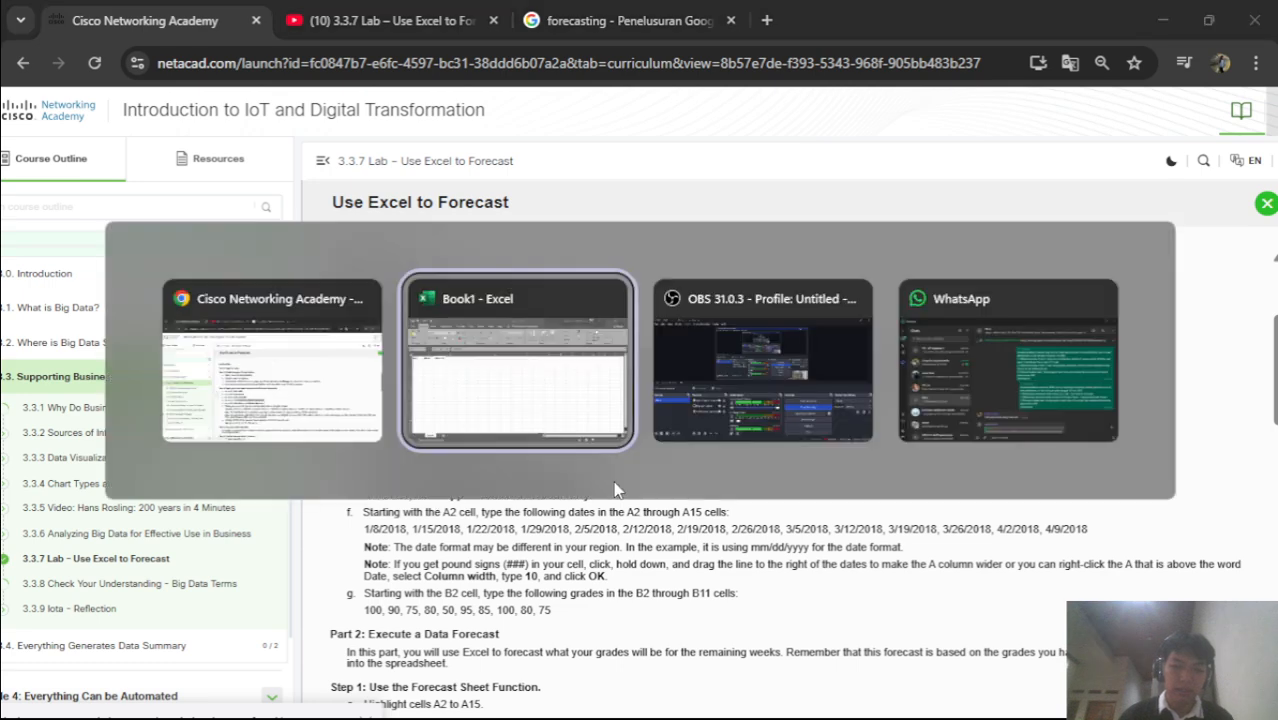
pyautogui.click(255, 234)
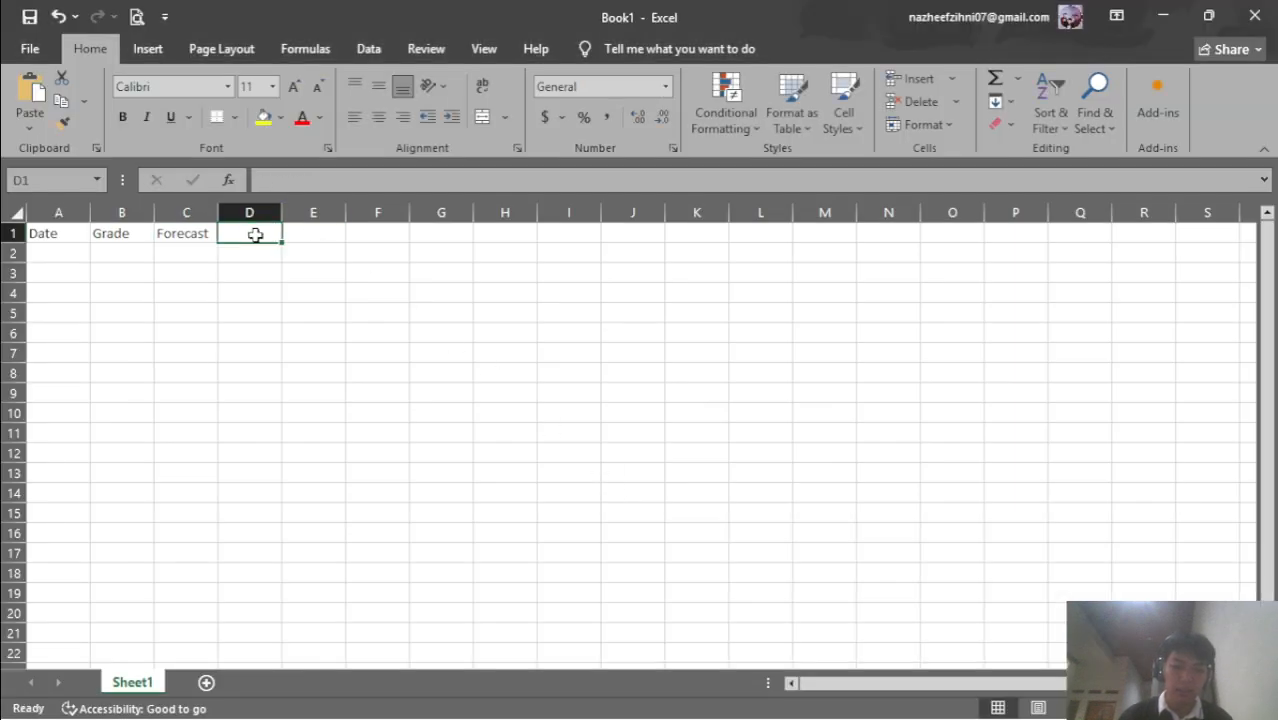
pyautogui.hotkey('ctrl', 'v')
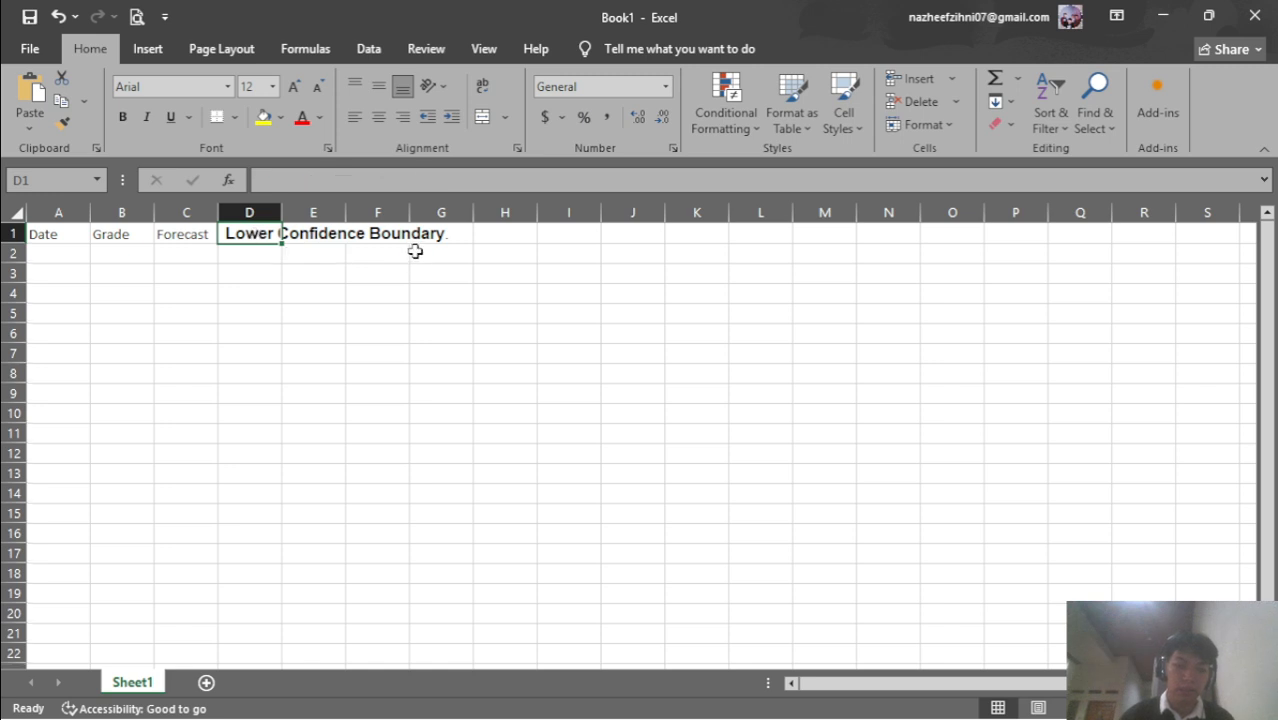
pyautogui.hotkey('ctrl', 'z')
# Enter 'Lower Confidance Boundary' in D1 and autofit column D
pyautogui.write('l')
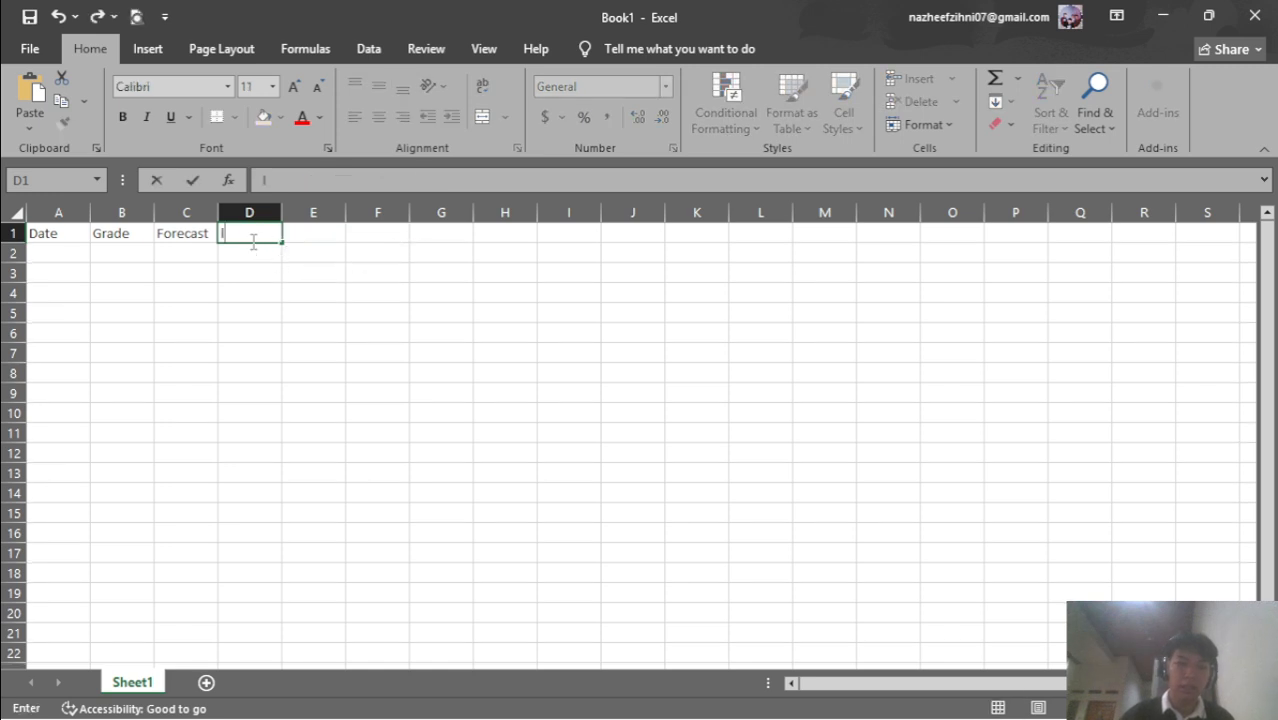
pyautogui.write('ower')
pyautogui.hotkey('alt', 'Tab')
pyautogui.hotkey('alt', 'Tab')
pyautogui.write('Confidance')
pyautogui.hotkey('alt', 'Tab')
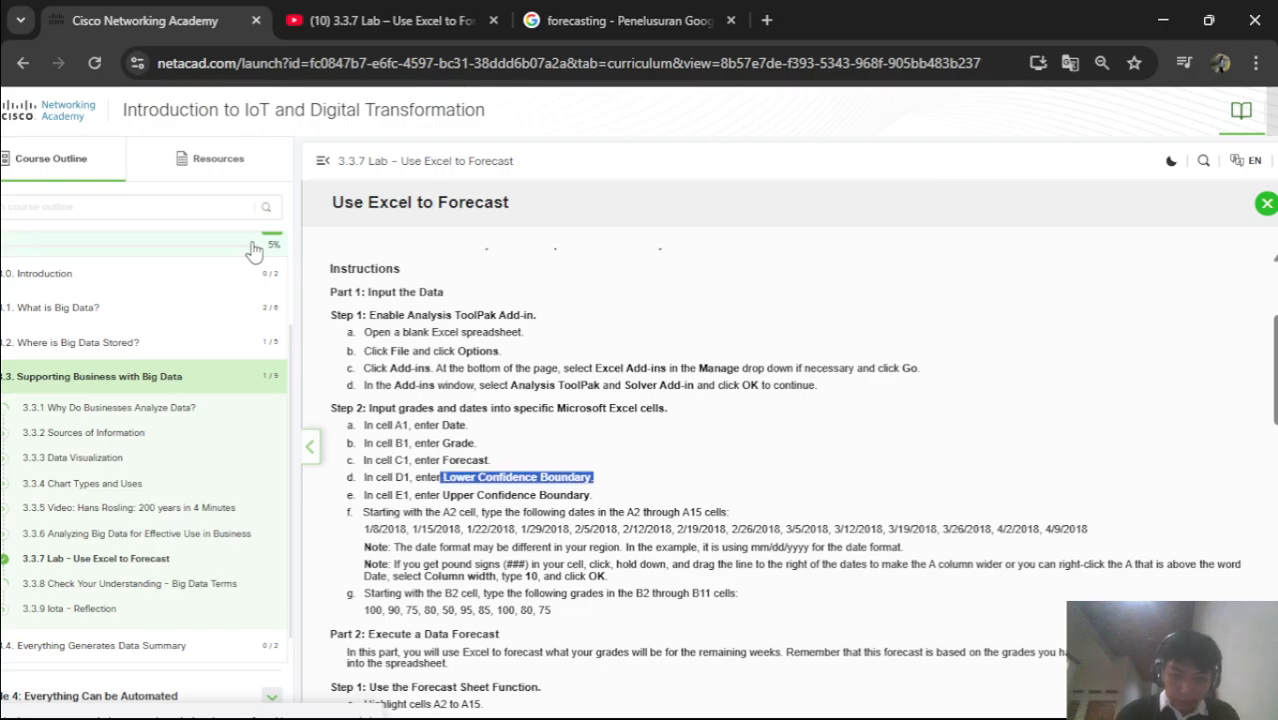
pyautogui.hotkey('alt', 'Tab')
pyautogui.write('Boundar')
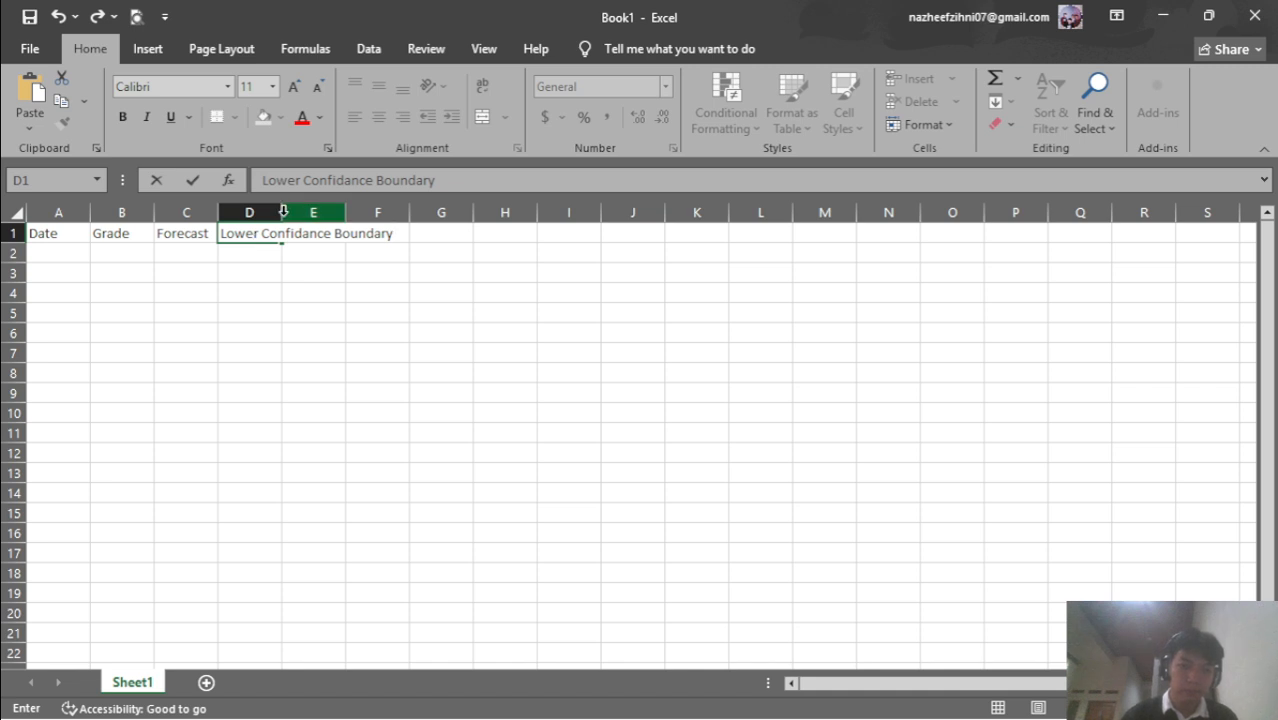
pyautogui.doubleClick(283, 212)
# Enter 'Upper Confidance Boundary' in E1 and autofit column E
pyautogui.click(421, 236)
pyautogui.hotkey('alt', 'Tab')
pyautogui.hotkey('alt', 'Tab')
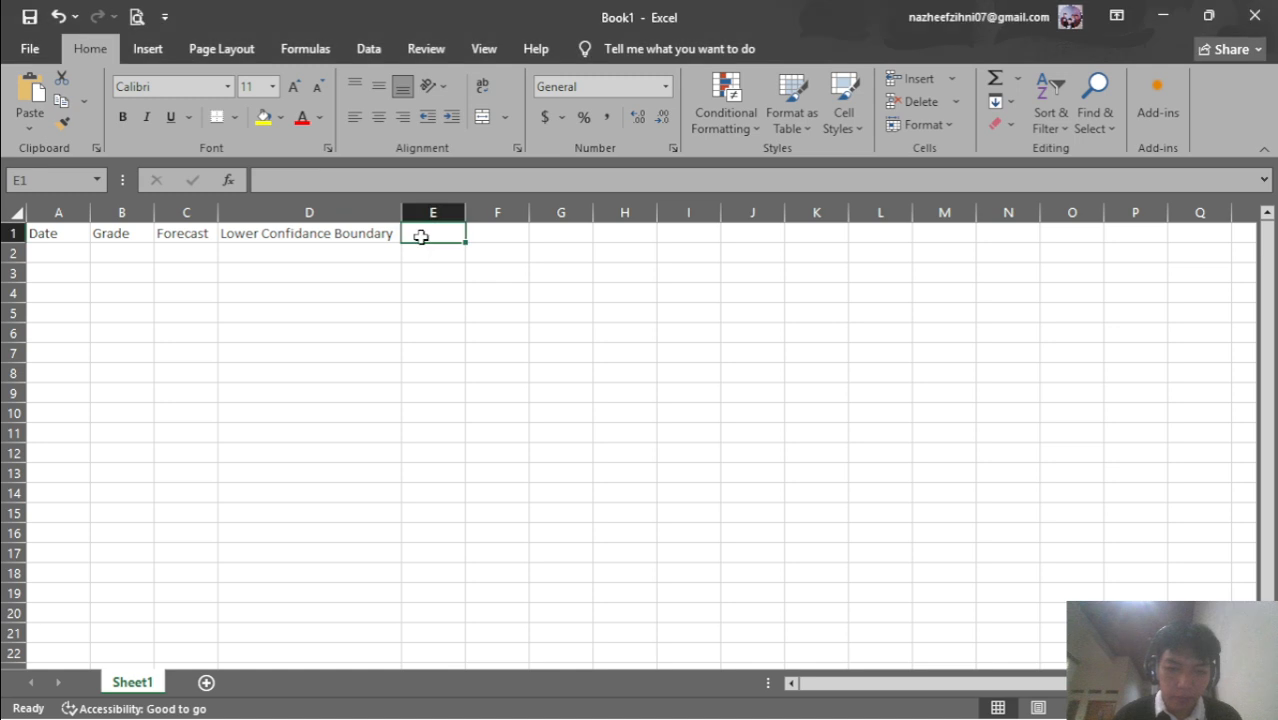
pyautogui.write('U')
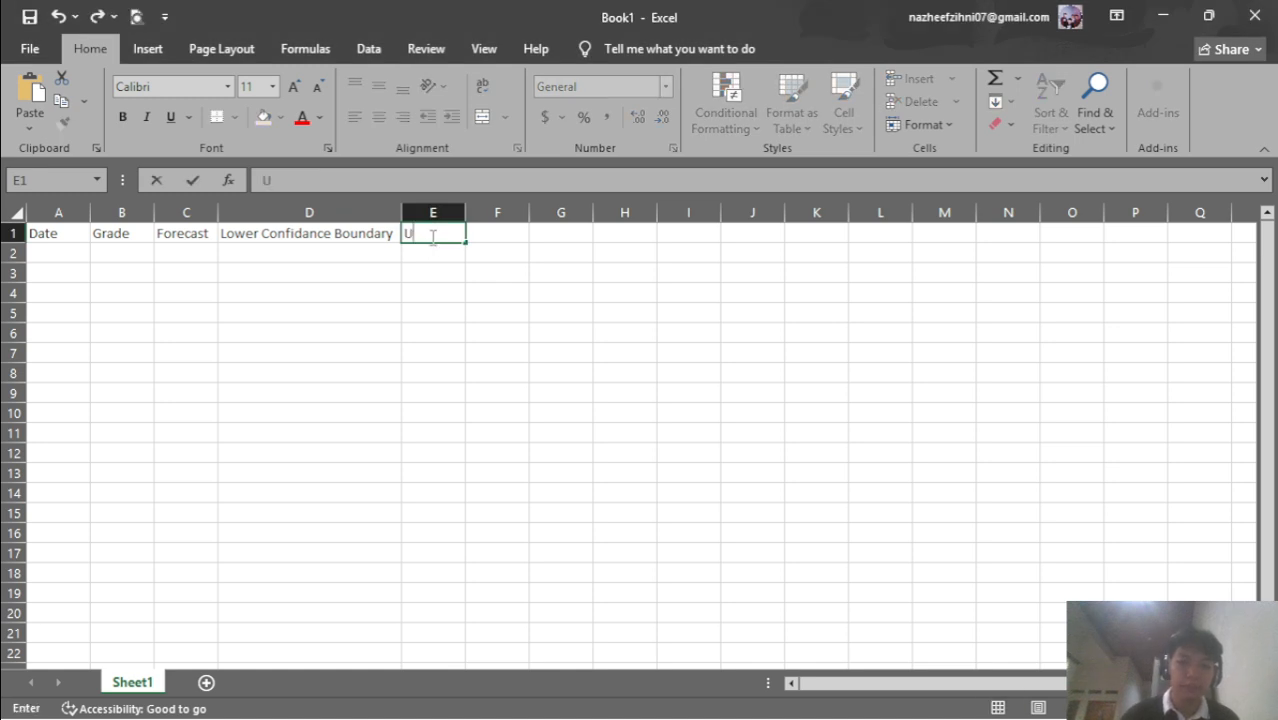
pyautogui.write('pper')
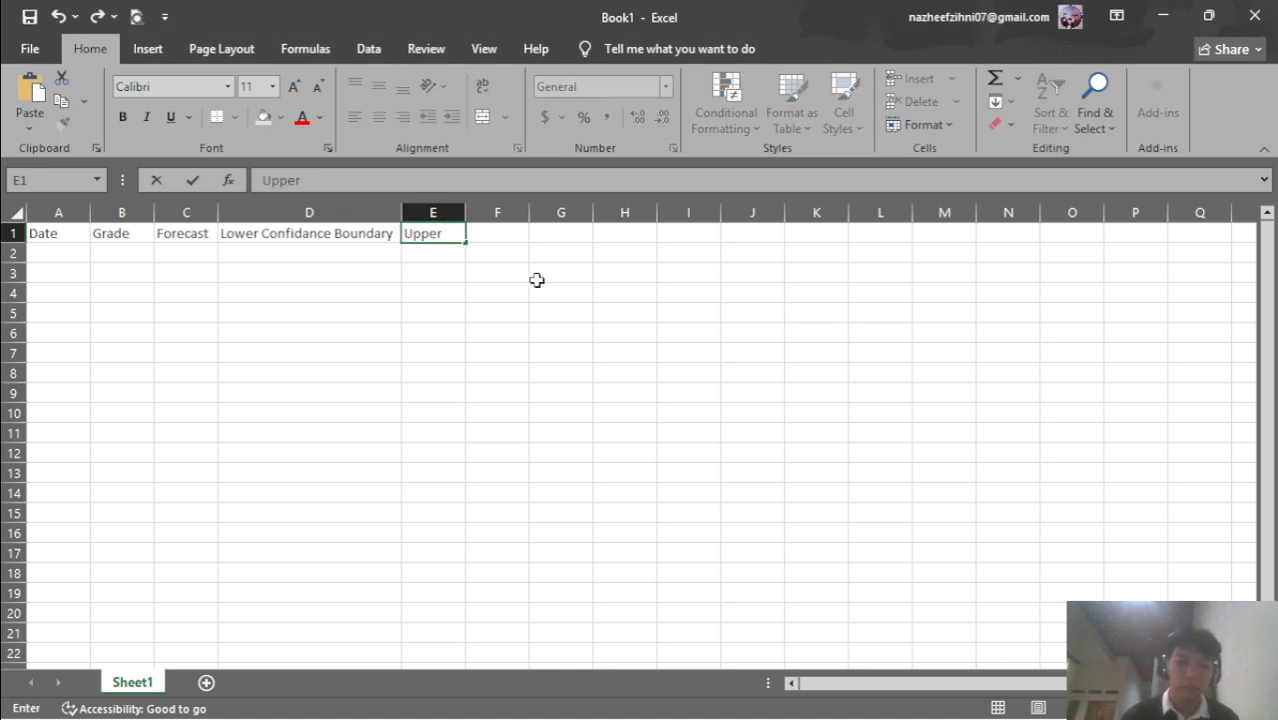
pyautogui.write(' Confidance')
pyautogui.hotkey('alt', 'Tab')
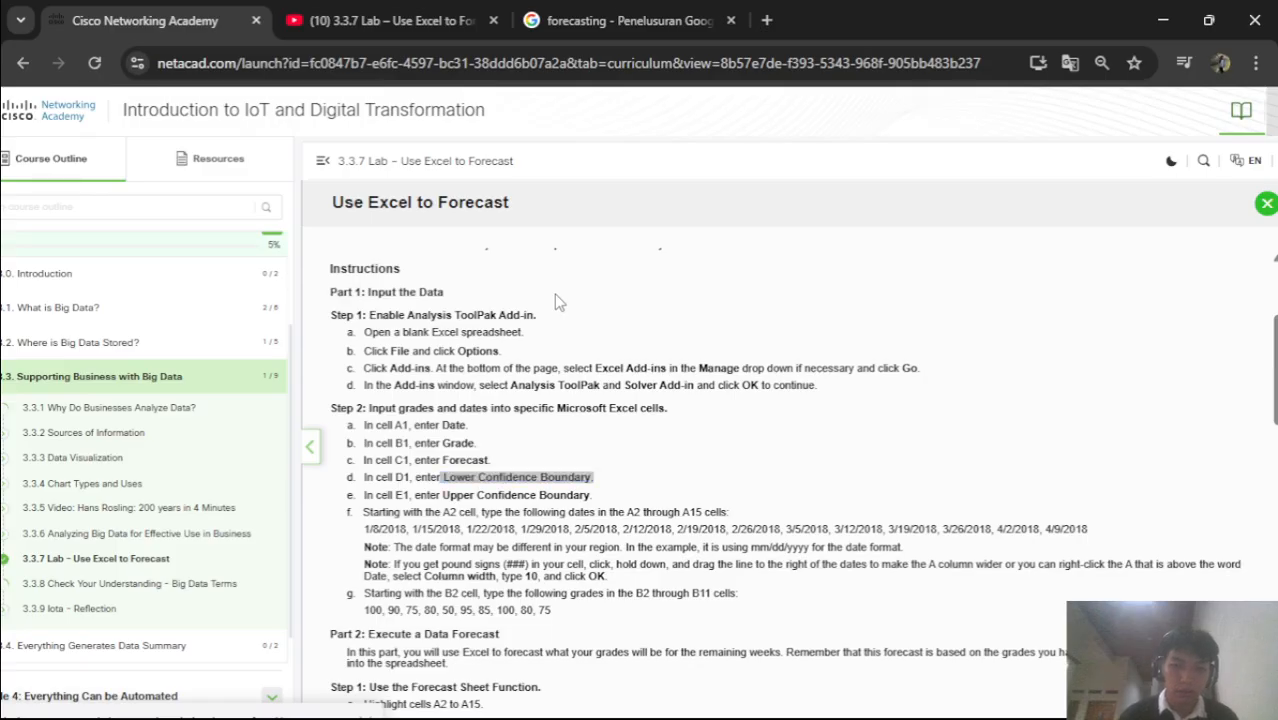
pyautogui.hotkey('alt', 'Tab')
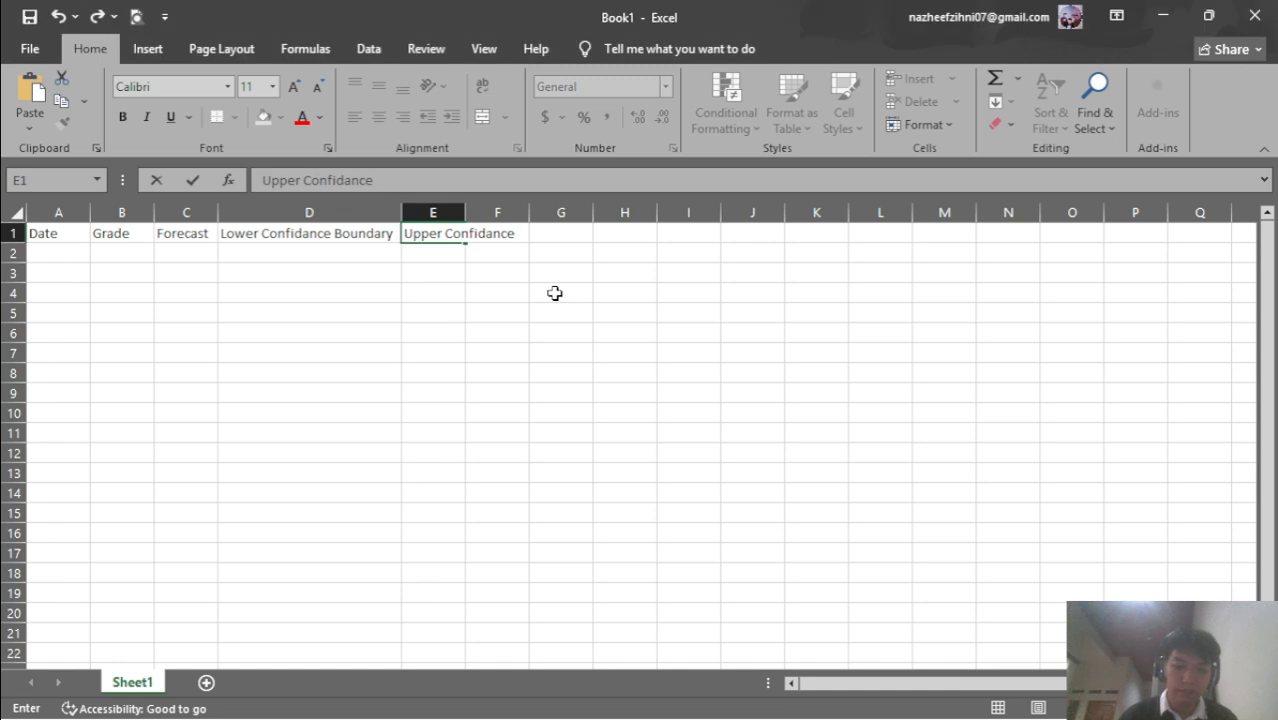
pyautogui.write('Boundary')
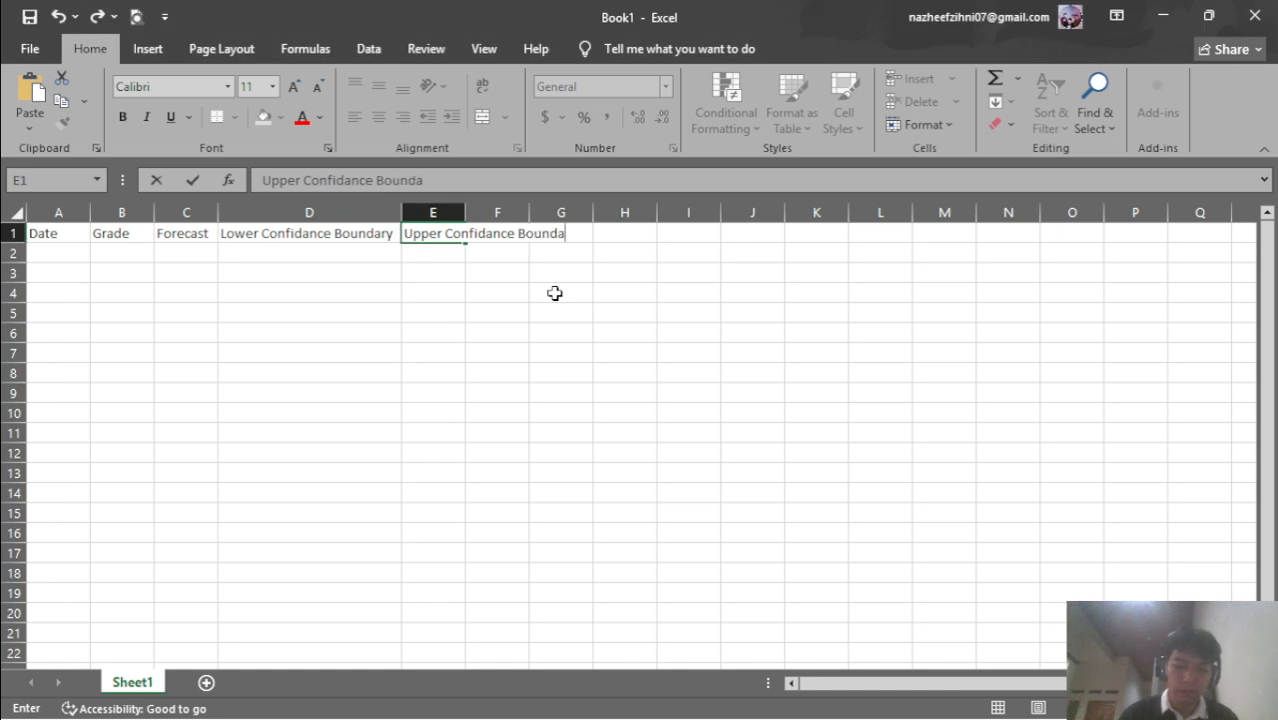
pyautogui.doubleClick(465, 212)
# Select the list of dates on the lab instructions page
pyautogui.hotkey('alt', 'Tab')
pyautogui.scroll(-2, 472, 240)
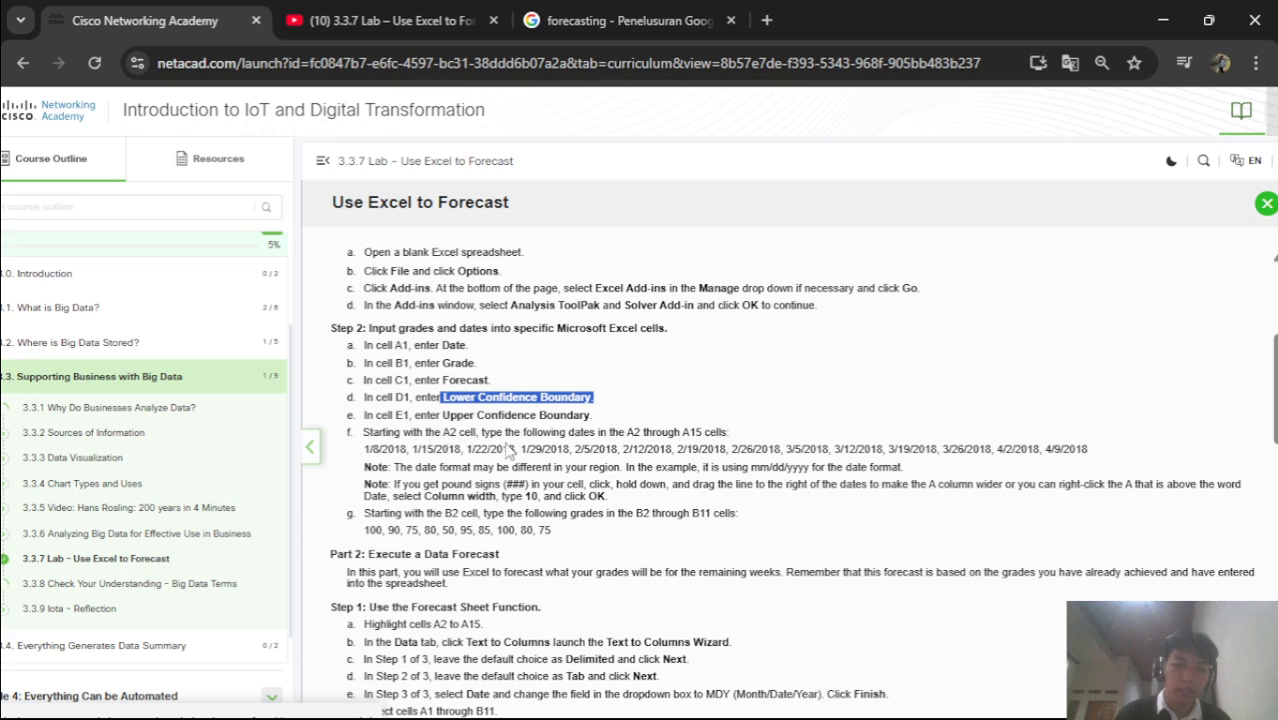
pyautogui.scroll(-1, 545, 452)
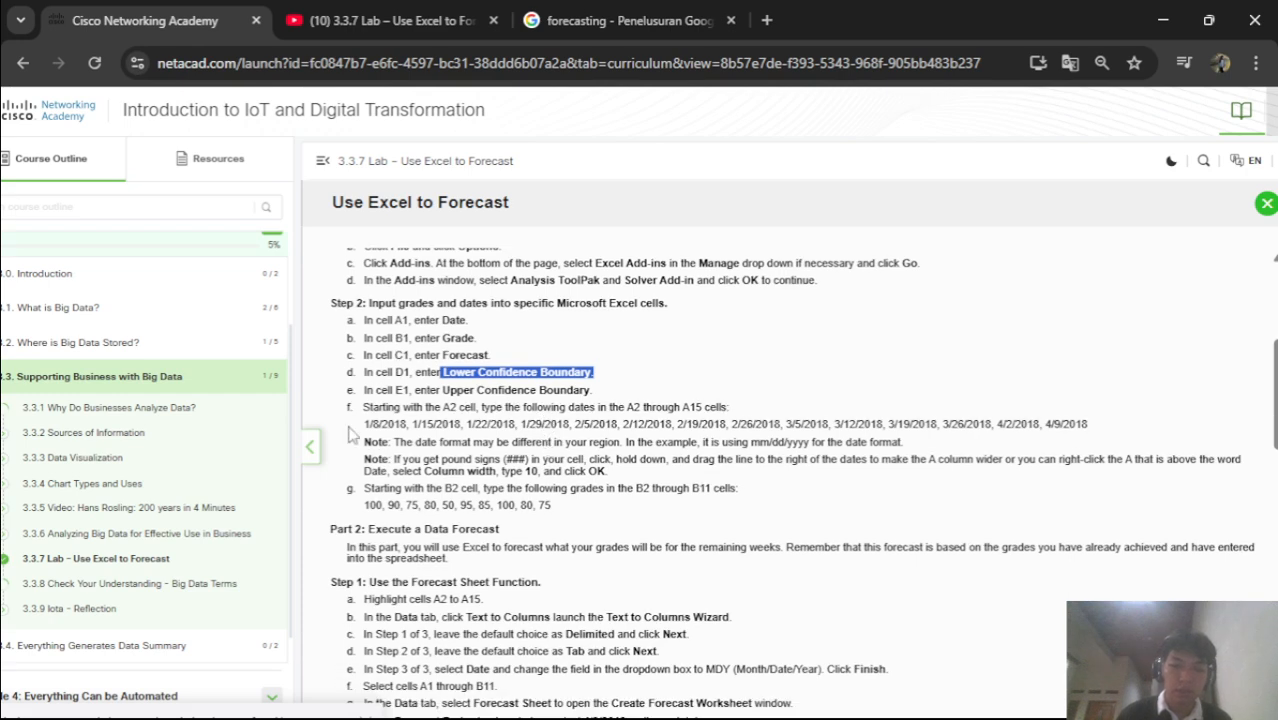
pyautogui.moveTo(358, 428); pyautogui.dragTo(1090, 426)
pyautogui.hotkey('ctrl', 'c')
# Paste the copied dates into A2, then undo the paste
pyautogui.hotkey('alt', 'Tab')
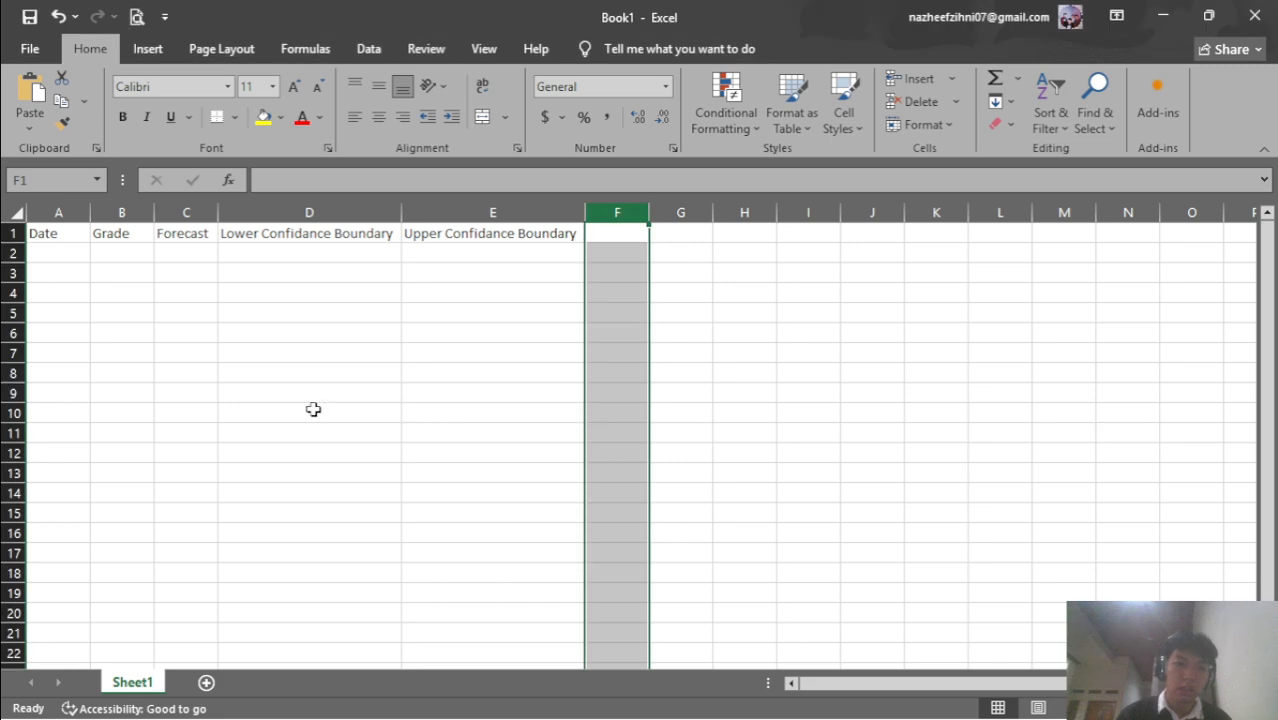
pyautogui.click(68, 261)
pyautogui.hotkey('ctrl', 'v')
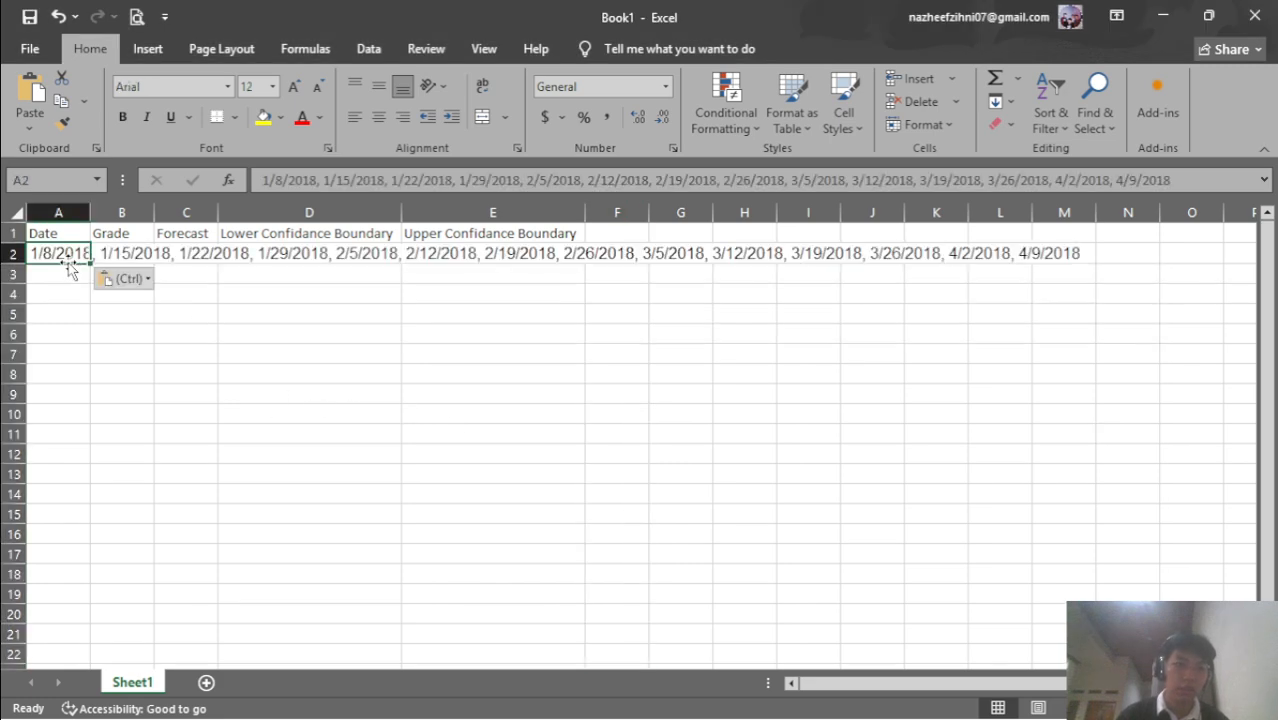
pyautogui.hotkey('ctrl', 'z')
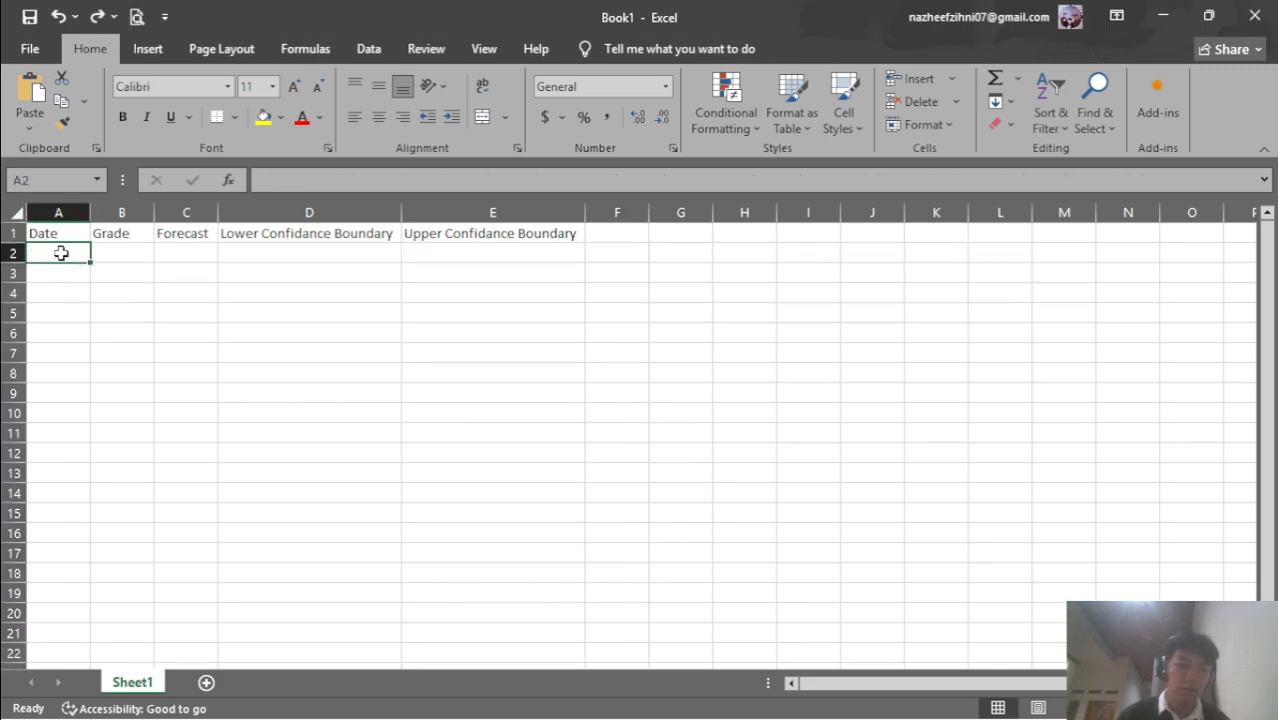
# Enter the first date 1/8/2018 in cell A2
pyautogui.hotkey('alt', 'Tab')
pyautogui.hotkey('alt', 'Tab')
pyautogui.write('1')
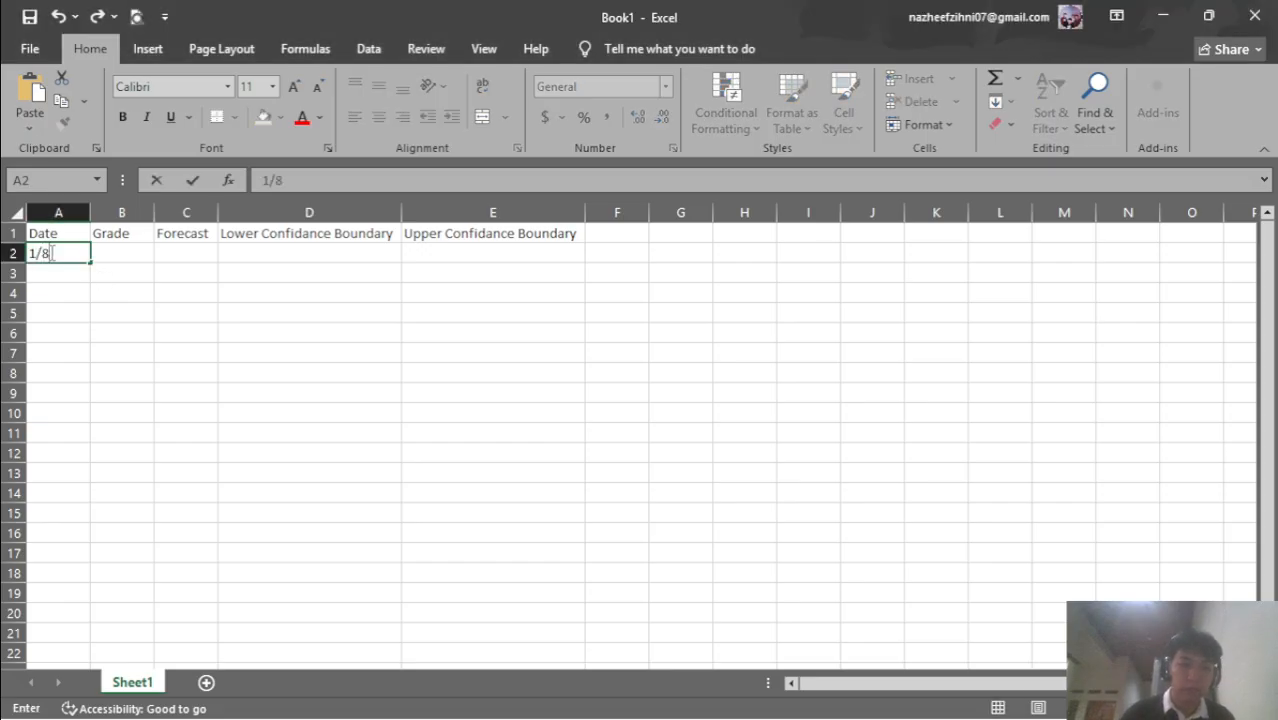
pyautogui.hotkey('alt', 'Tab')
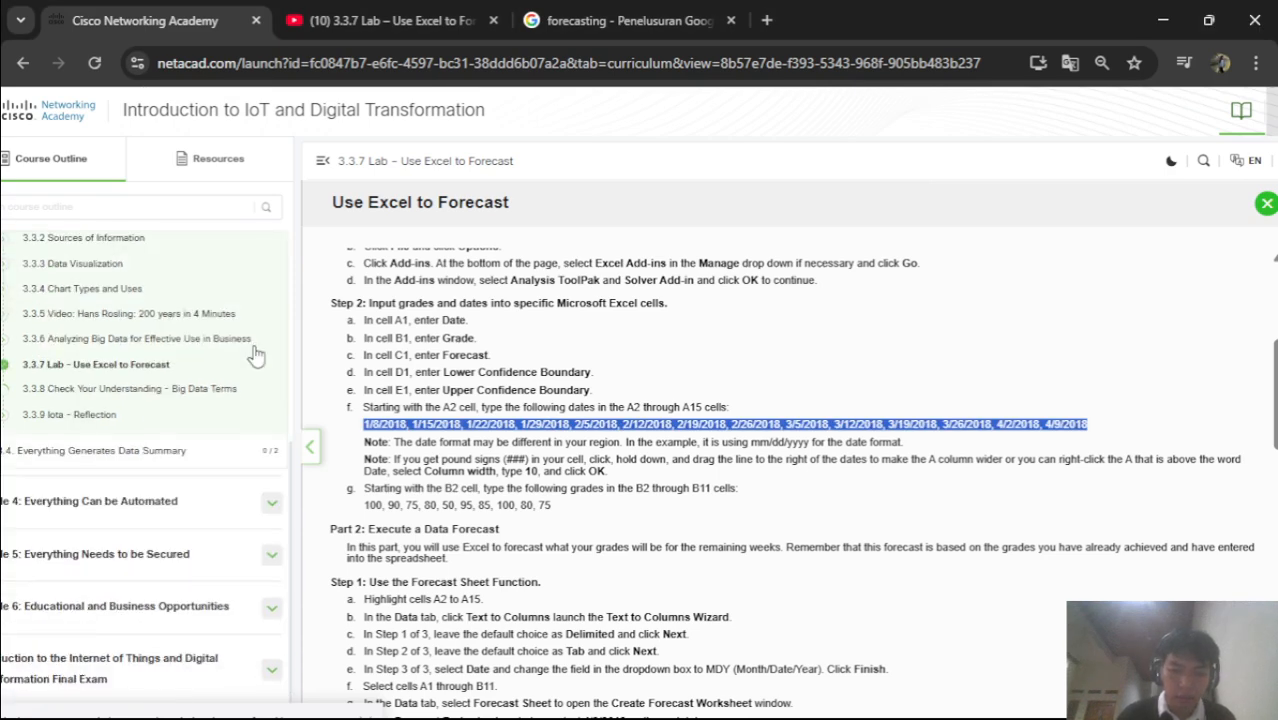
pyautogui.scroll(-8, 590, 445)
pyautogui.scroll(5, 590, 445)
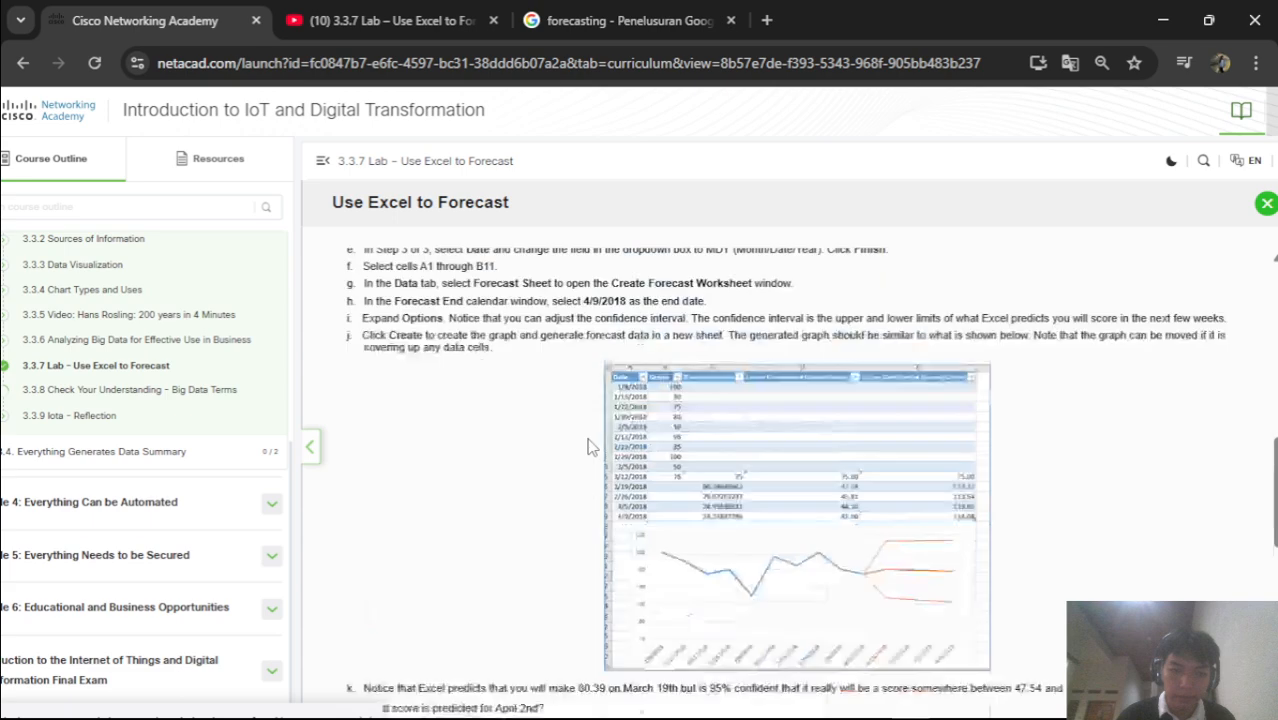
pyautogui.scroll(2, 590, 440)
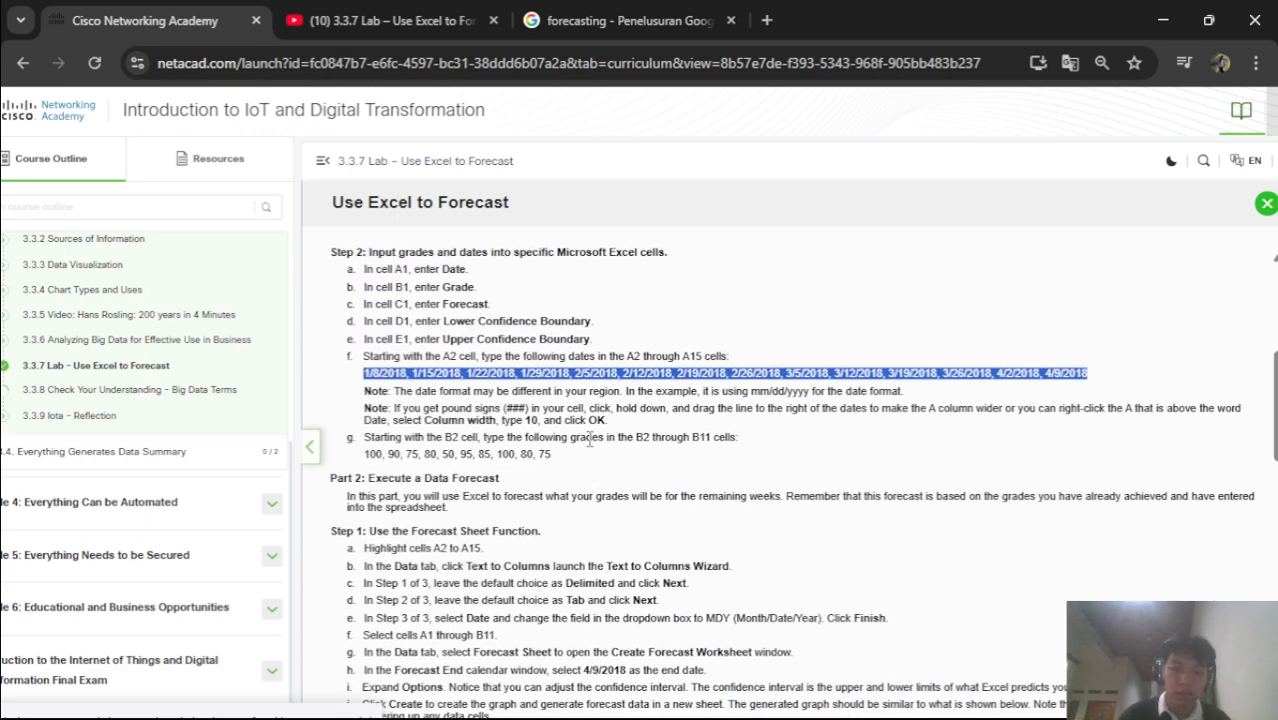
pyautogui.hotkey('alt', 'Tab')
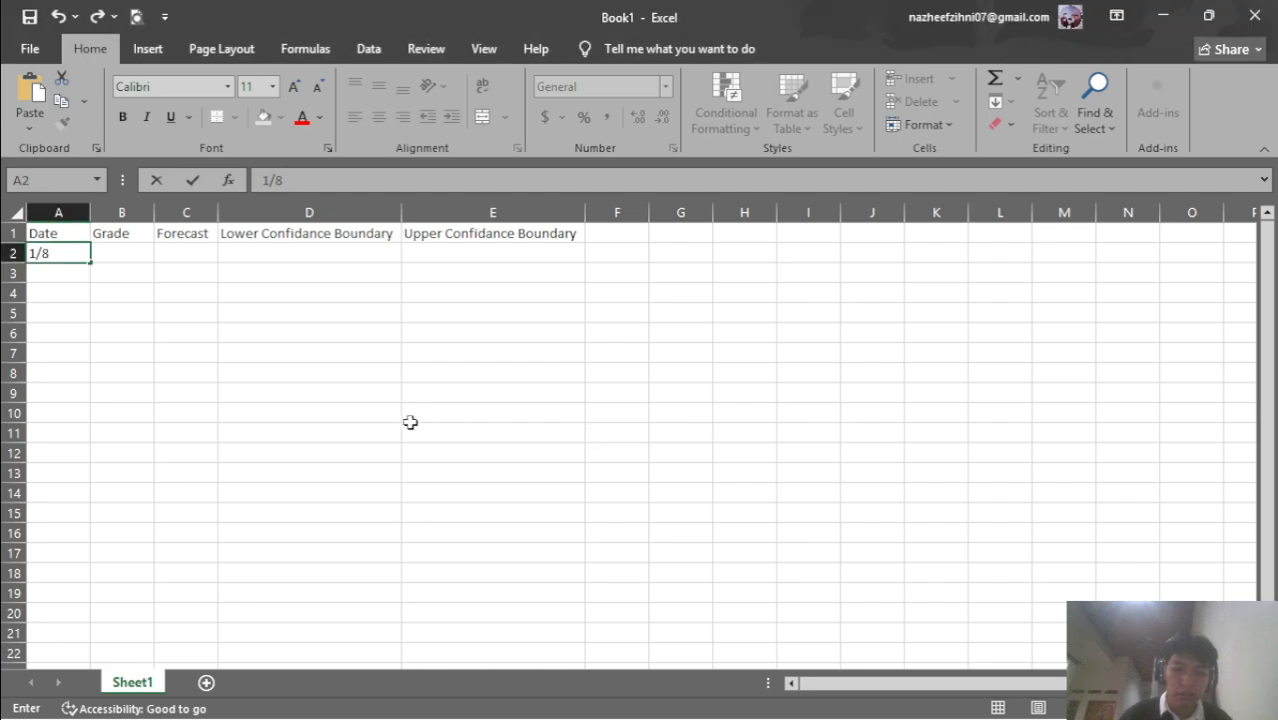
pyautogui.hotkey('alt', 'Tab')
pyautogui.hotkey('alt', 'Tab')
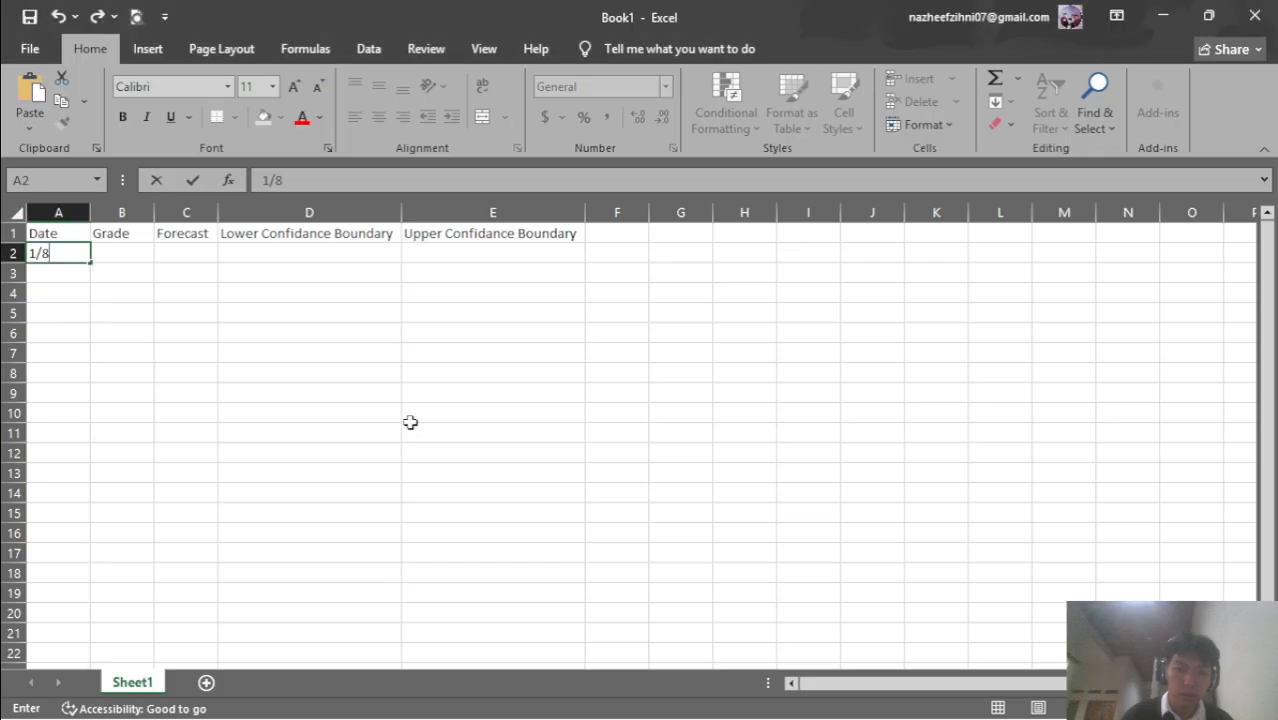
pyautogui.write('/2018')
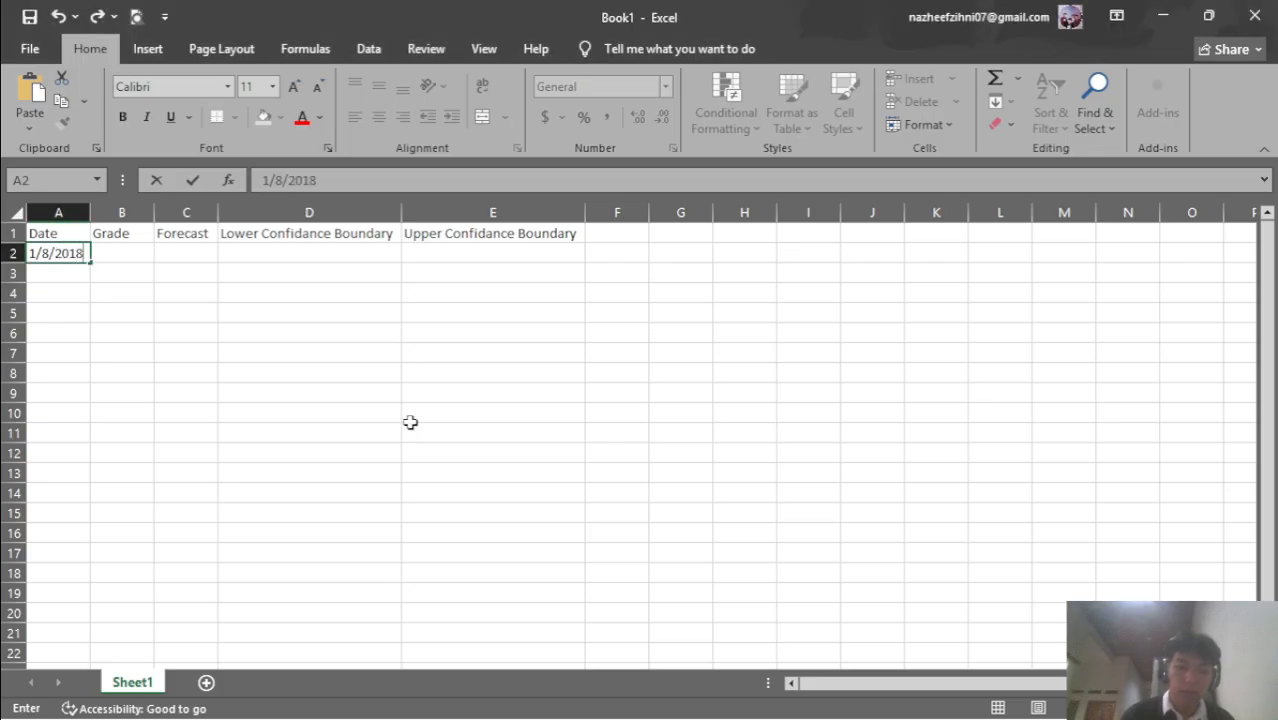
pyautogui.click(63, 270)
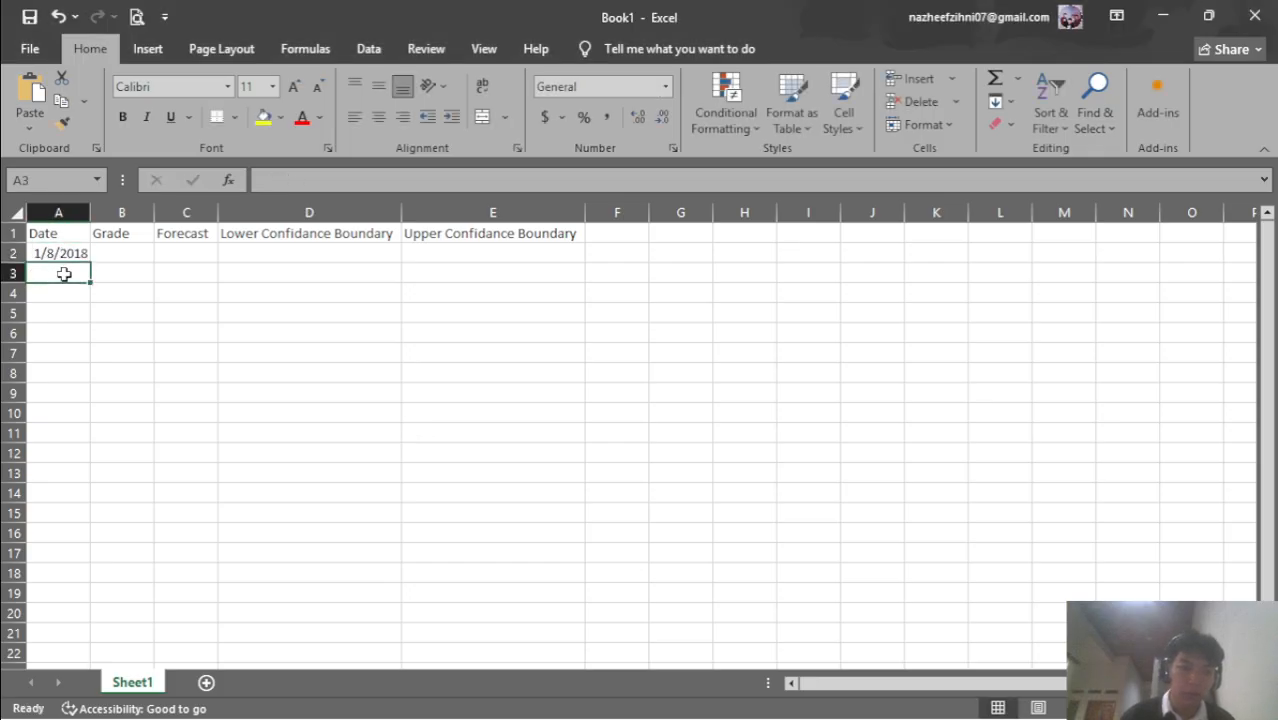
# Enter 1/15/2018 in A3 and autofit columns A and B
pyautogui.hotkey('alt', 'Tab')
pyautogui.hotkey('alt', 'Tab')
pyautogui.write('1/15')
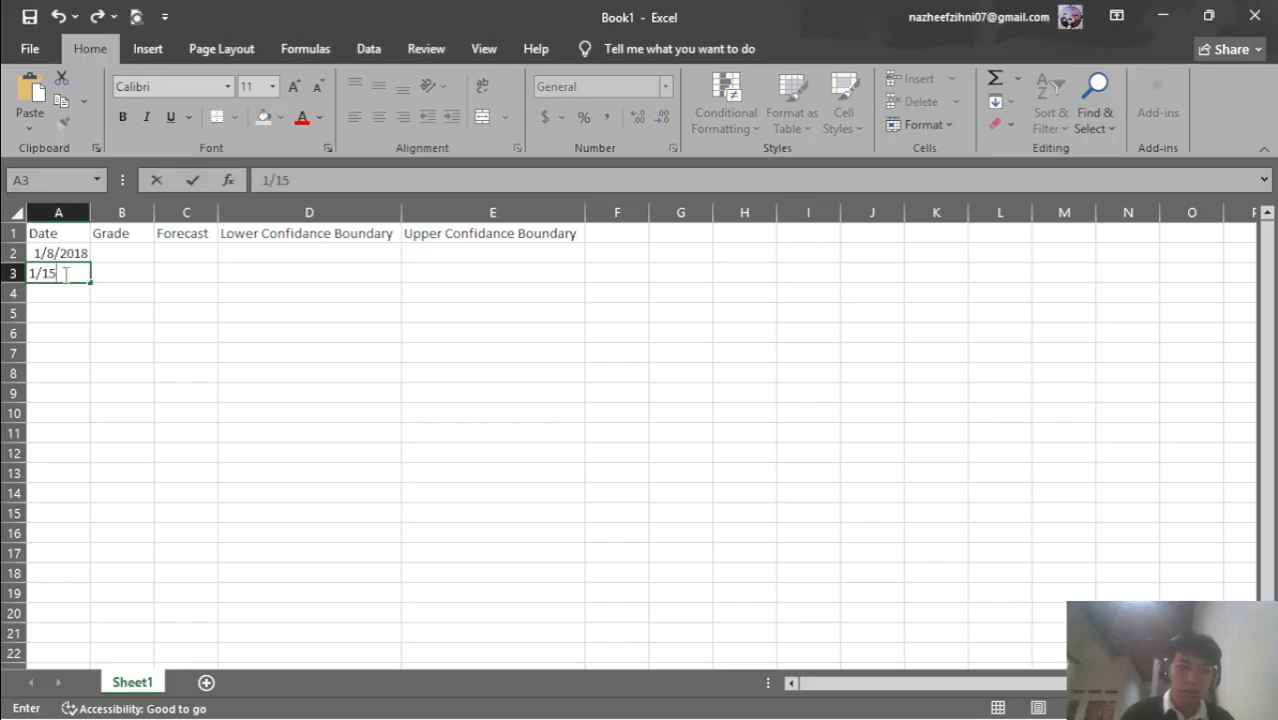
pyautogui.write('/2018')
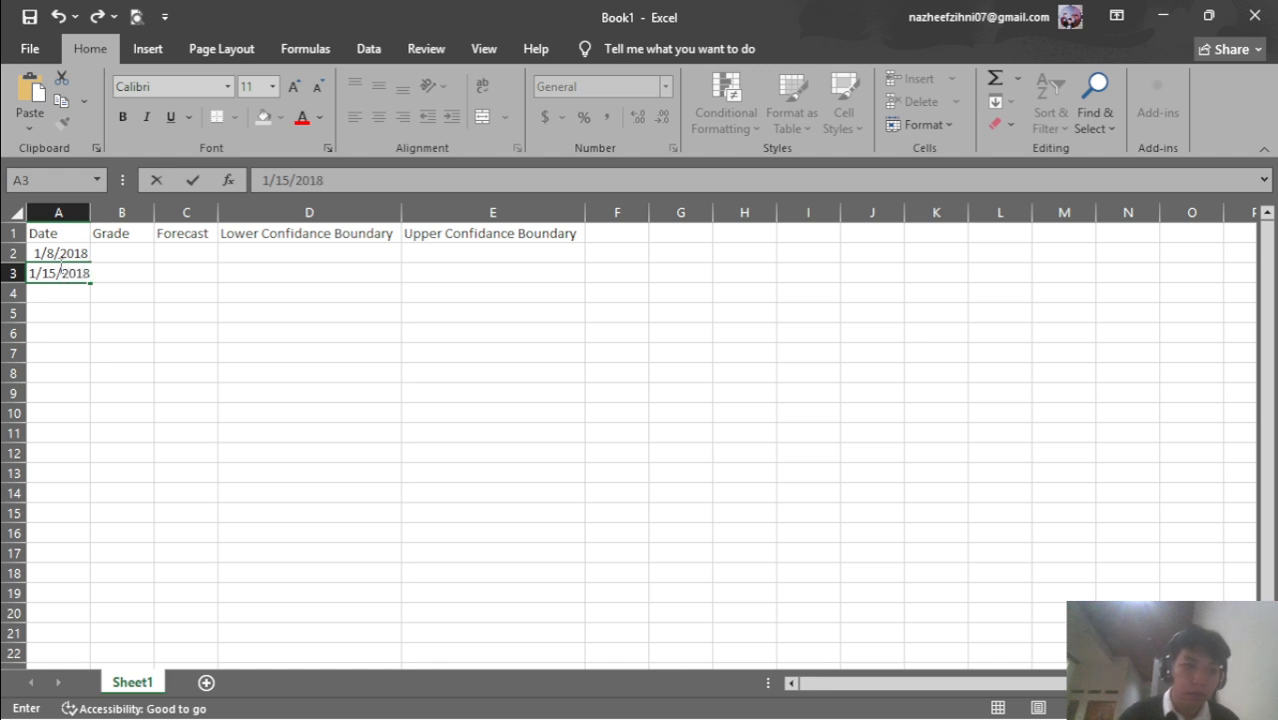
pyautogui.moveTo(93, 211); pyautogui.dragTo(91, 213)
pyautogui.doubleClick(91, 213)
pyautogui.click(155, 326)
pyautogui.moveTo(62, 253); pyautogui.dragTo(94, 284)
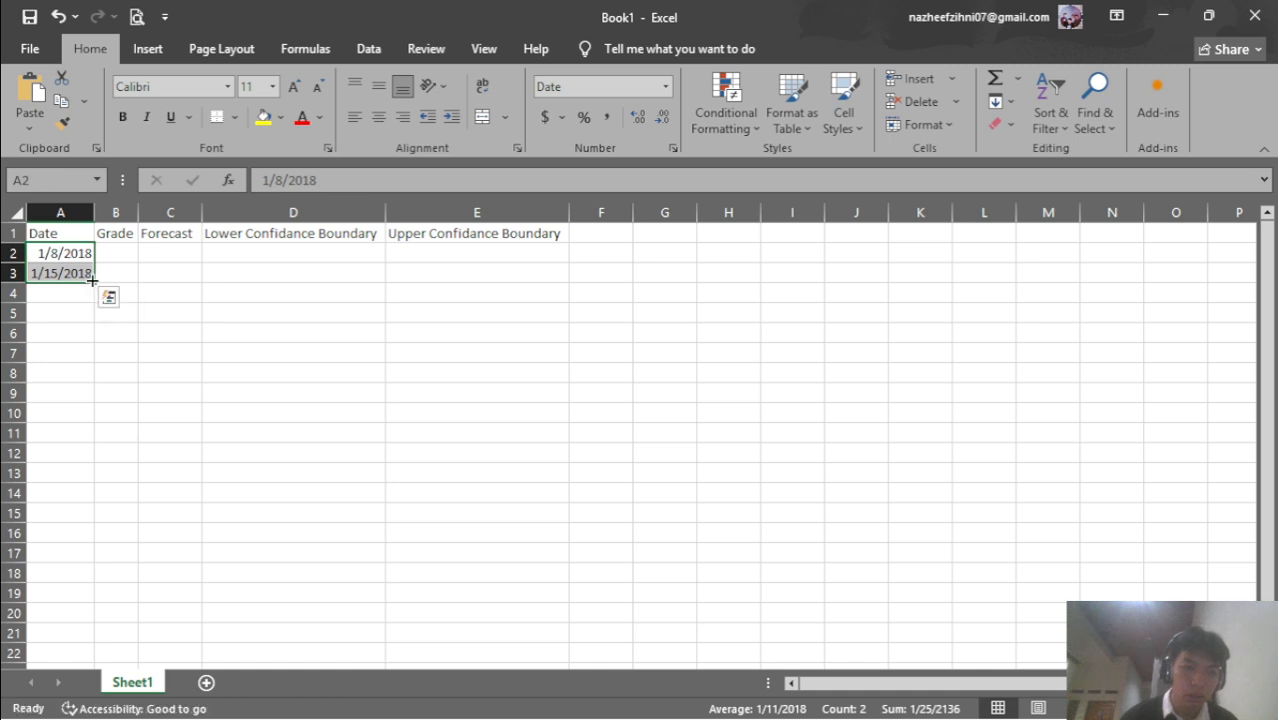
# Type 1/22/2018 in A4 and snap Excel to the right half of the screen
pyautogui.hotkey('alt', 'Tab')
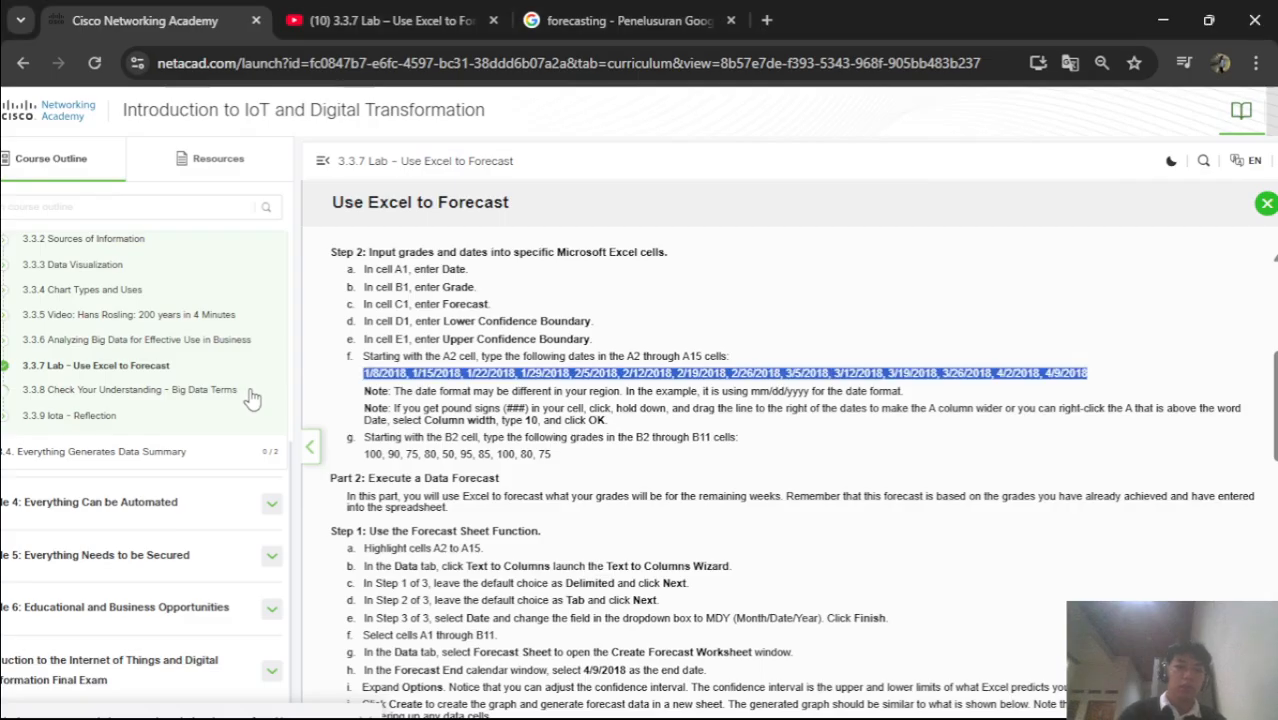
pyautogui.click(617, 436)
pyautogui.hotkey('alt', 'Tab')
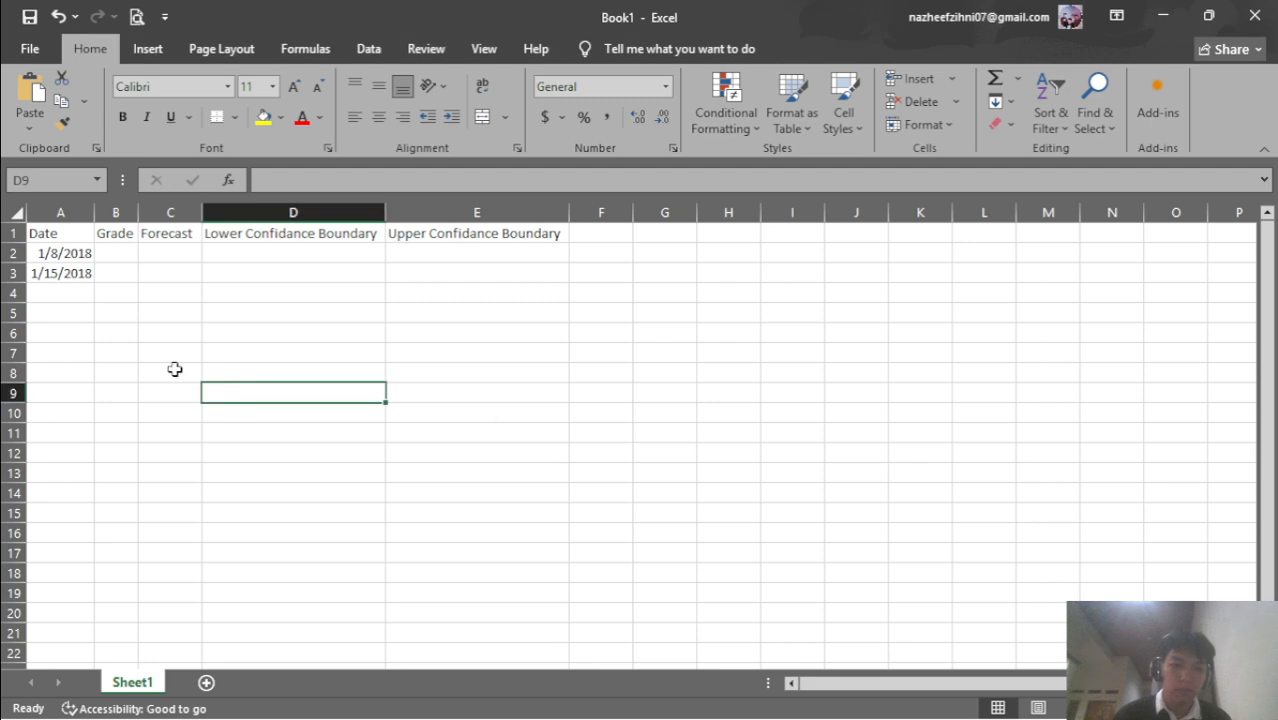
pyautogui.click(67, 296)
pyautogui.write('1/')
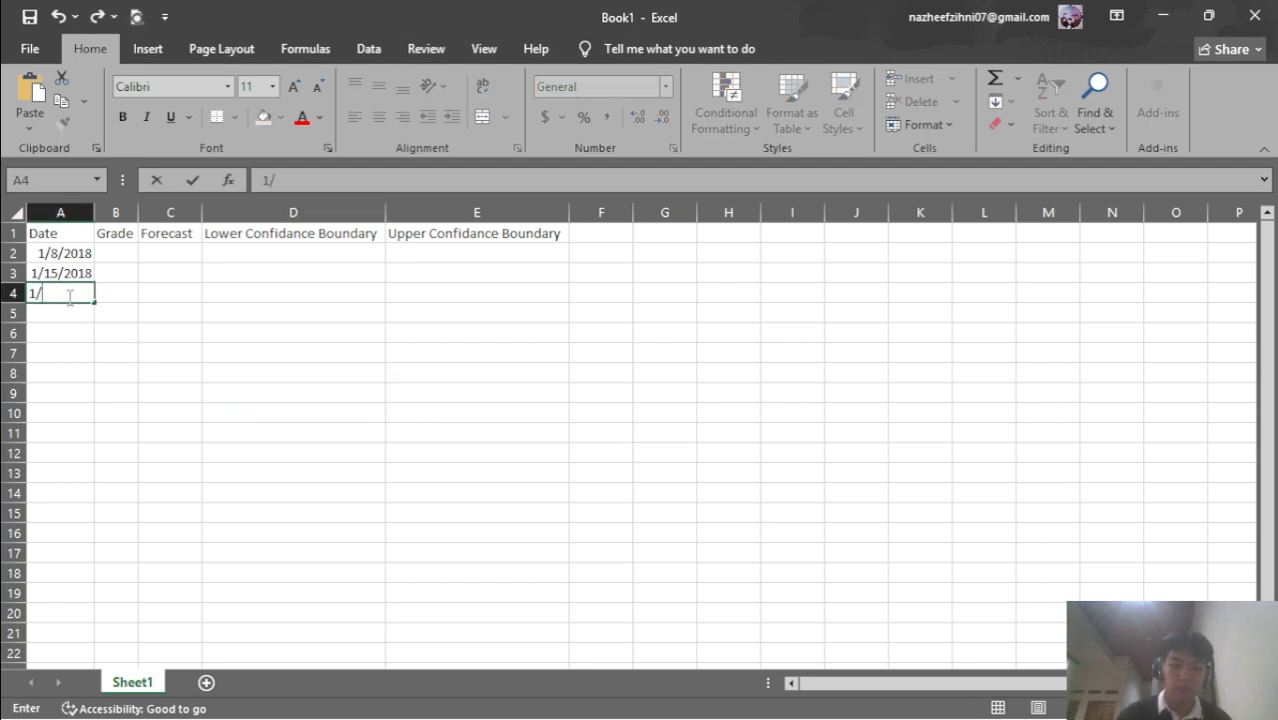
pyautogui.write('22/2018')
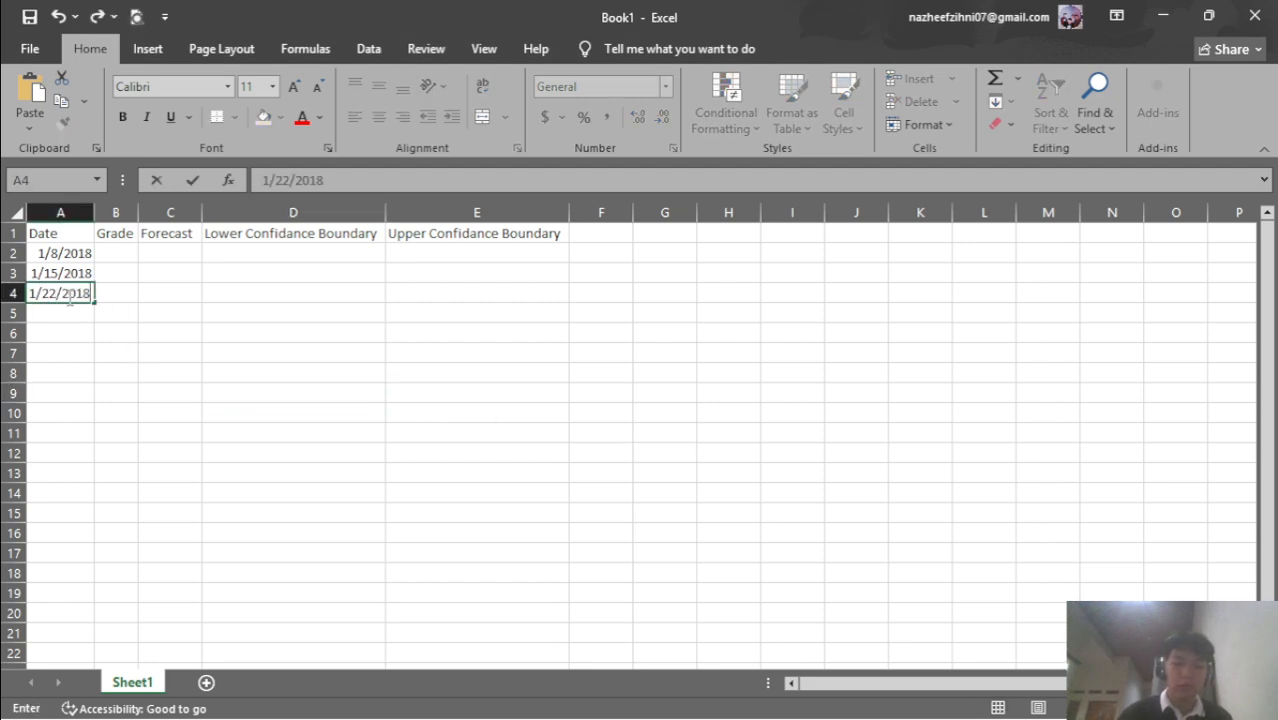
pyautogui.press('super+Right')
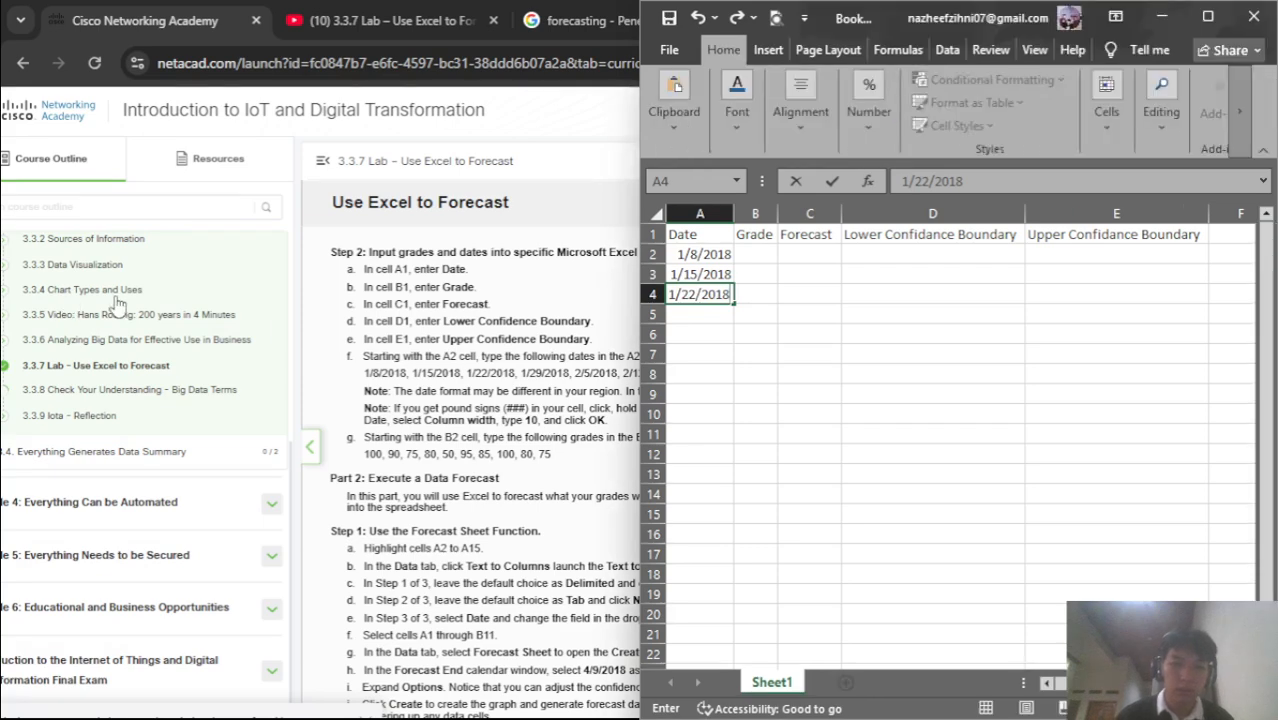
# Dock the lab page on the left in dark mode and confirm 1/22/2018 in A4
pyautogui.doubleClick(572, 420)
pyautogui.press('super+Left')
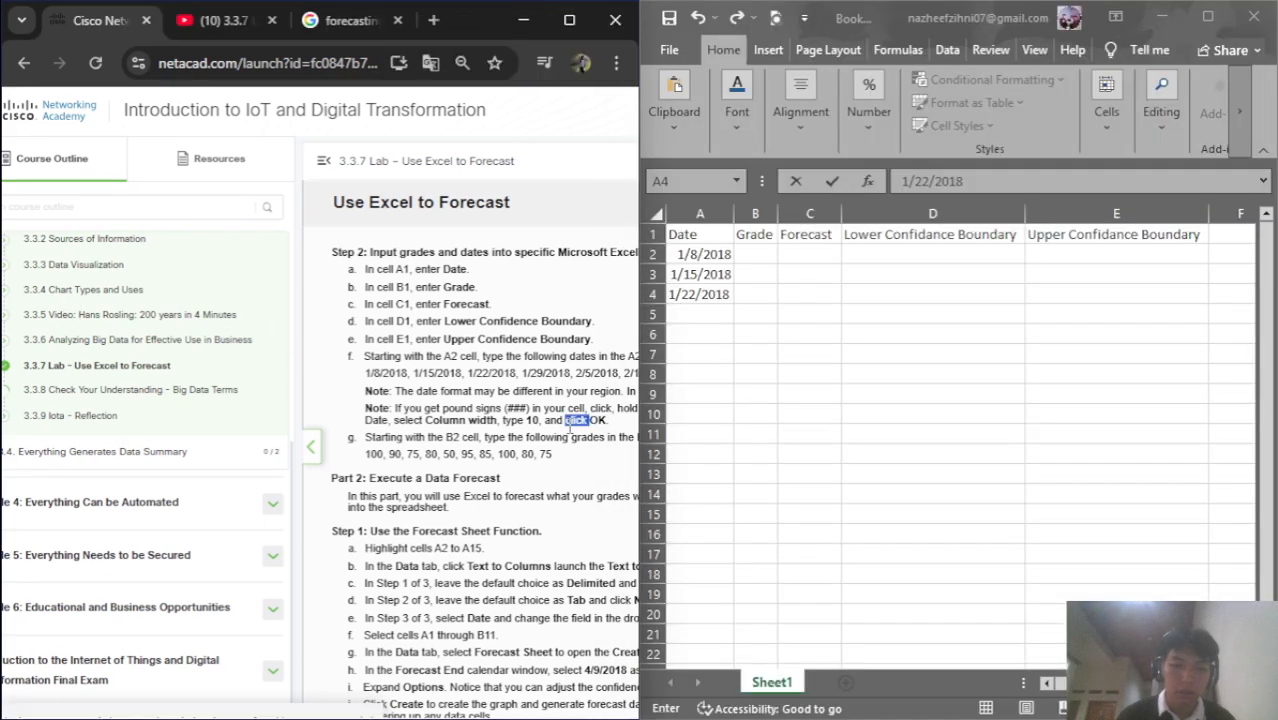
pyautogui.click(710, 314)
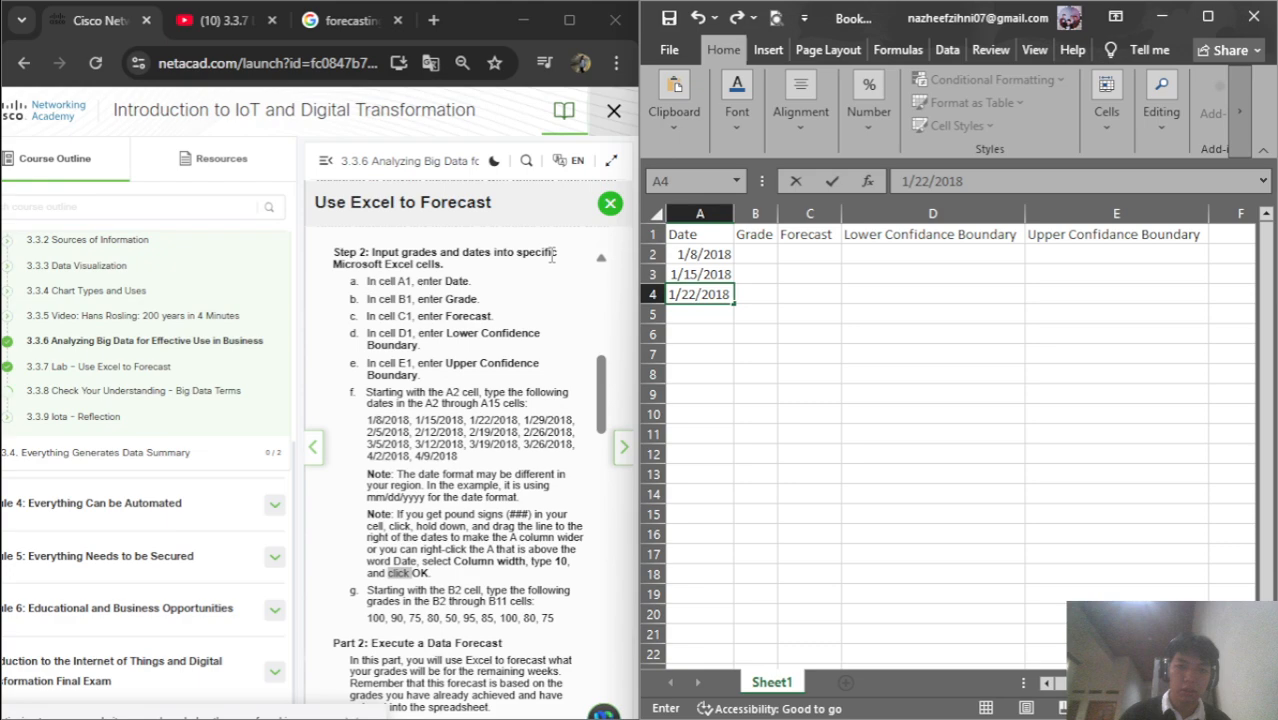
pyautogui.click(493, 161)
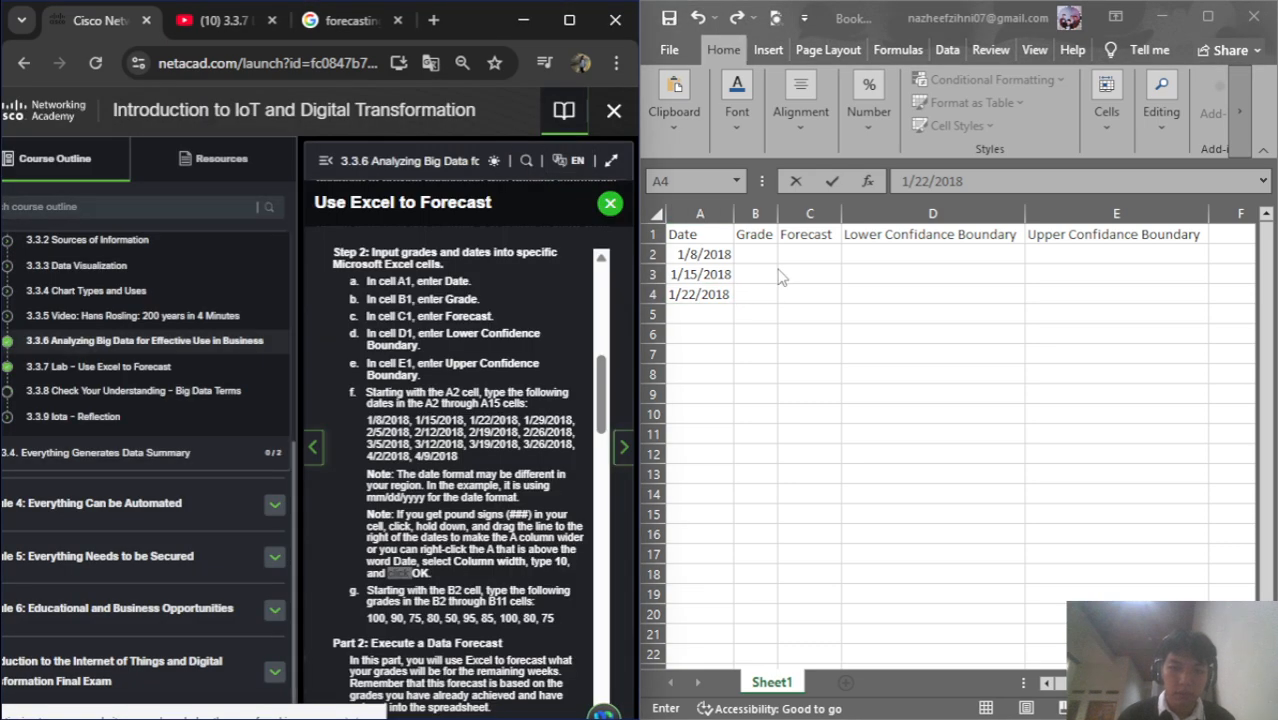
pyautogui.click(705, 316)
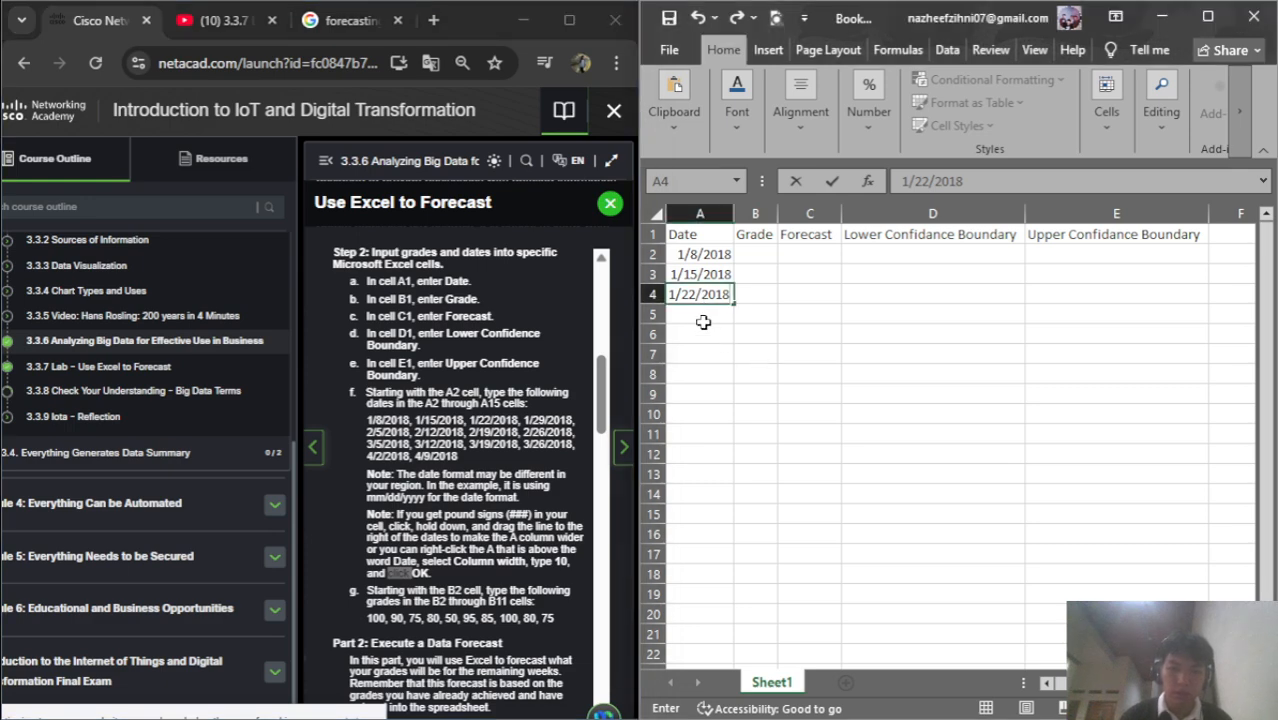
pyautogui.click(702, 318)
# Enter the dates 1/29/2018 and 2/5/2018 below 1/22/2018
pyautogui.write('1')
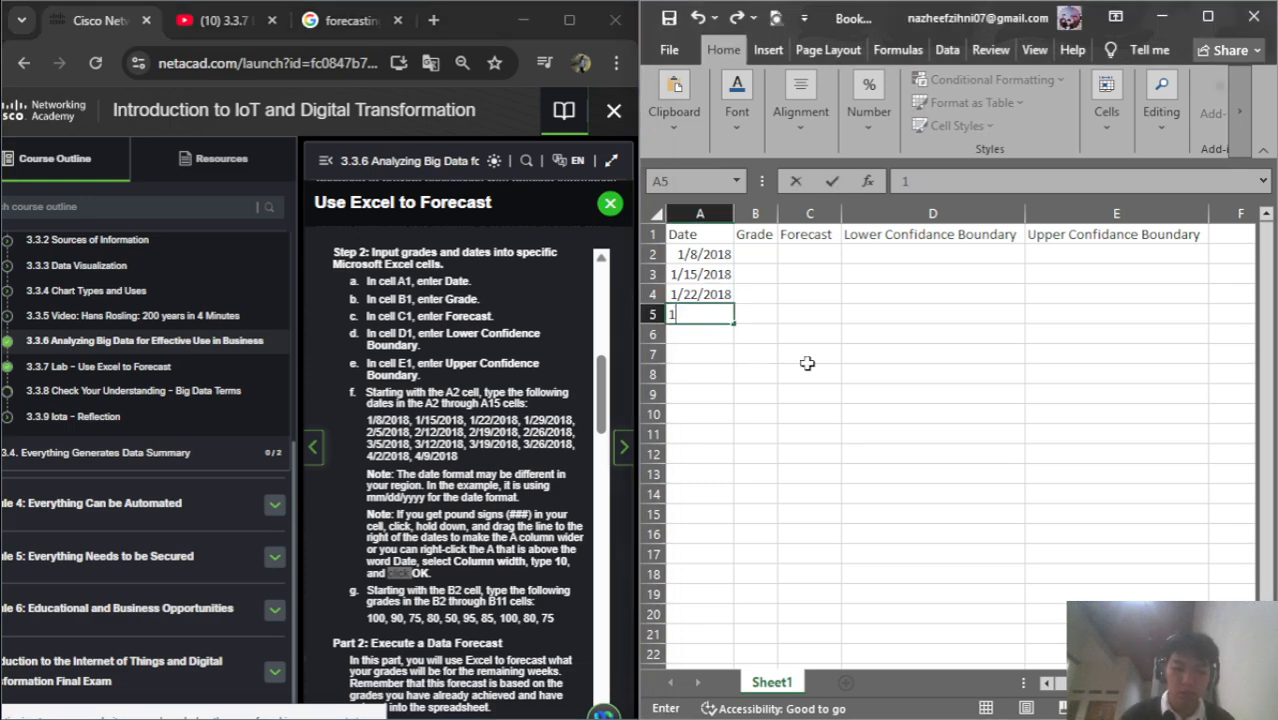
pyautogui.write('/29')
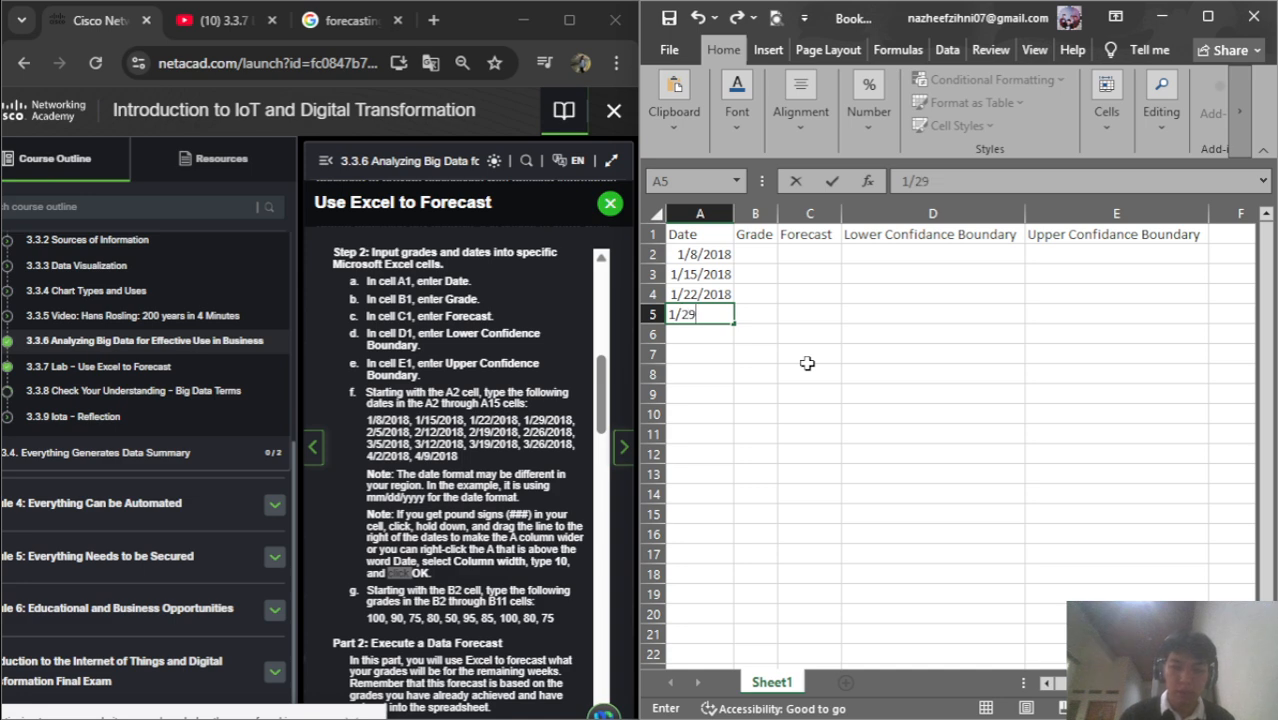
pyautogui.write('/2018')
pyautogui.press('Return')
pyautogui.write('1')
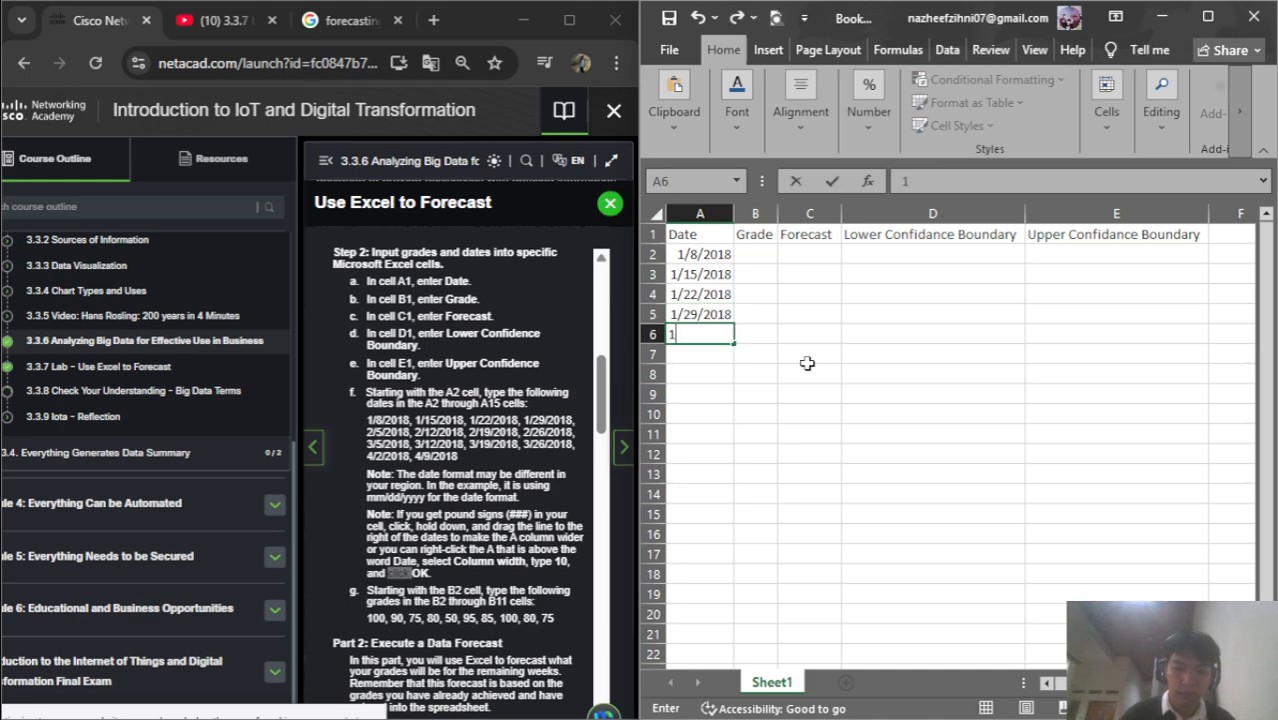
pyautogui.press('BackSpace')
pyautogui.write('2/5/2018')
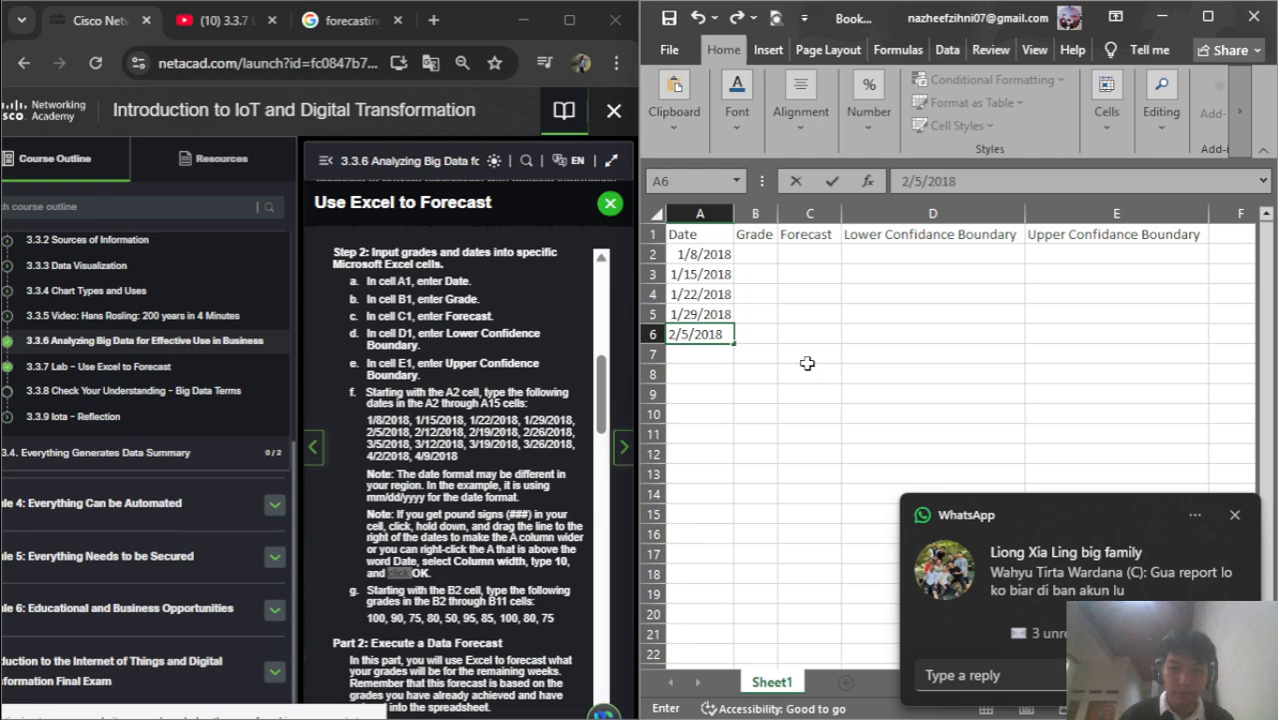
pyautogui.press('Return')
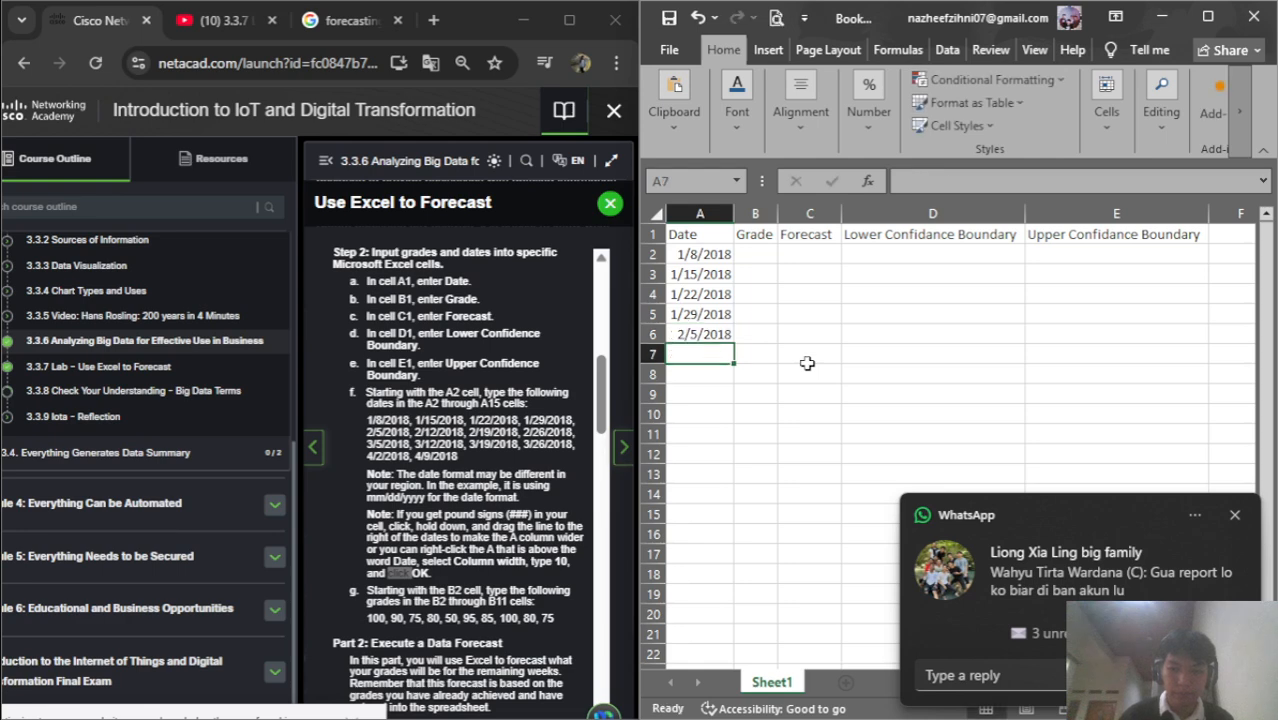
# Enter the dates 2/12/2018, 2/19/2018 and 2/26/2018, fixing a year typo
pyautogui.click(1234, 518)
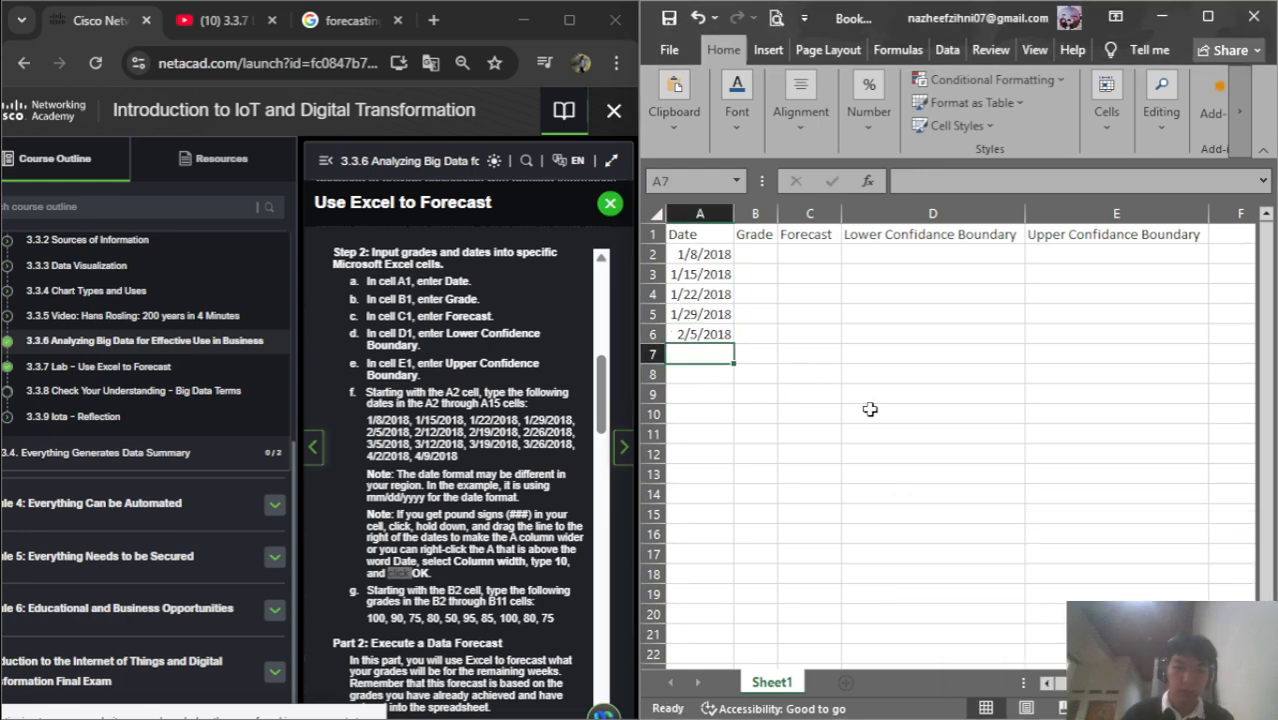
pyautogui.write('2')
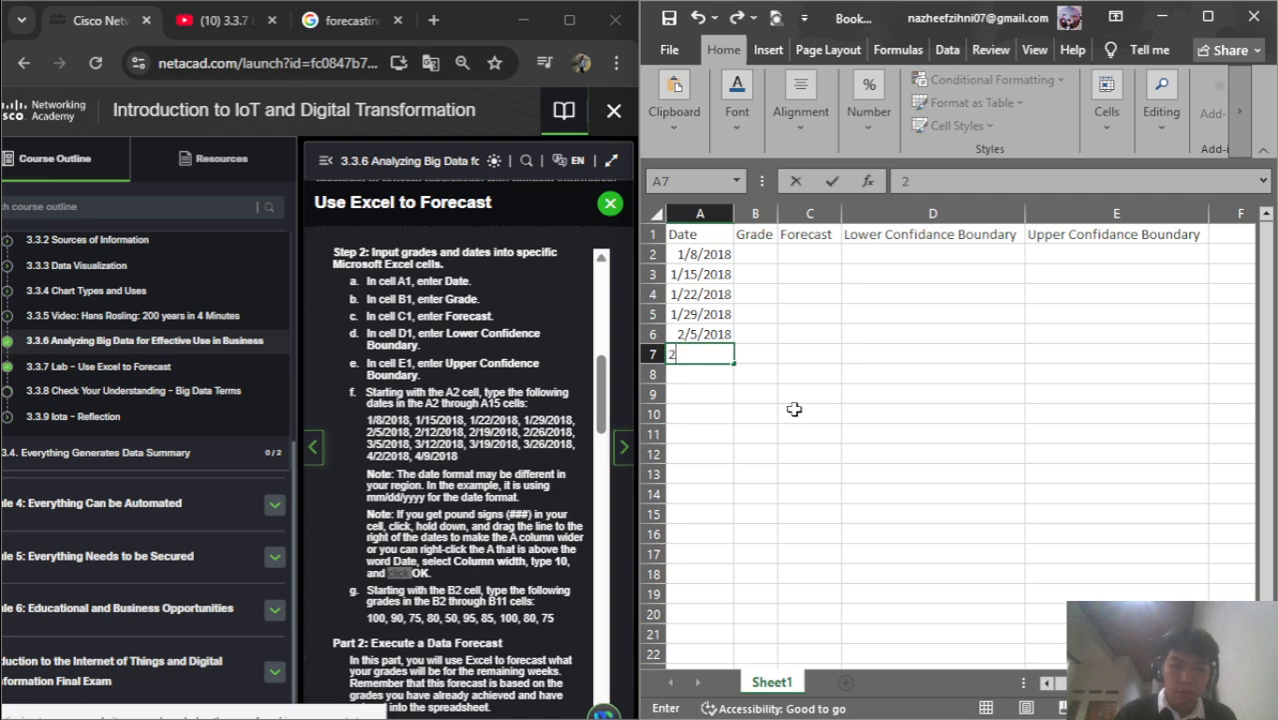
pyautogui.write('/12/2018')
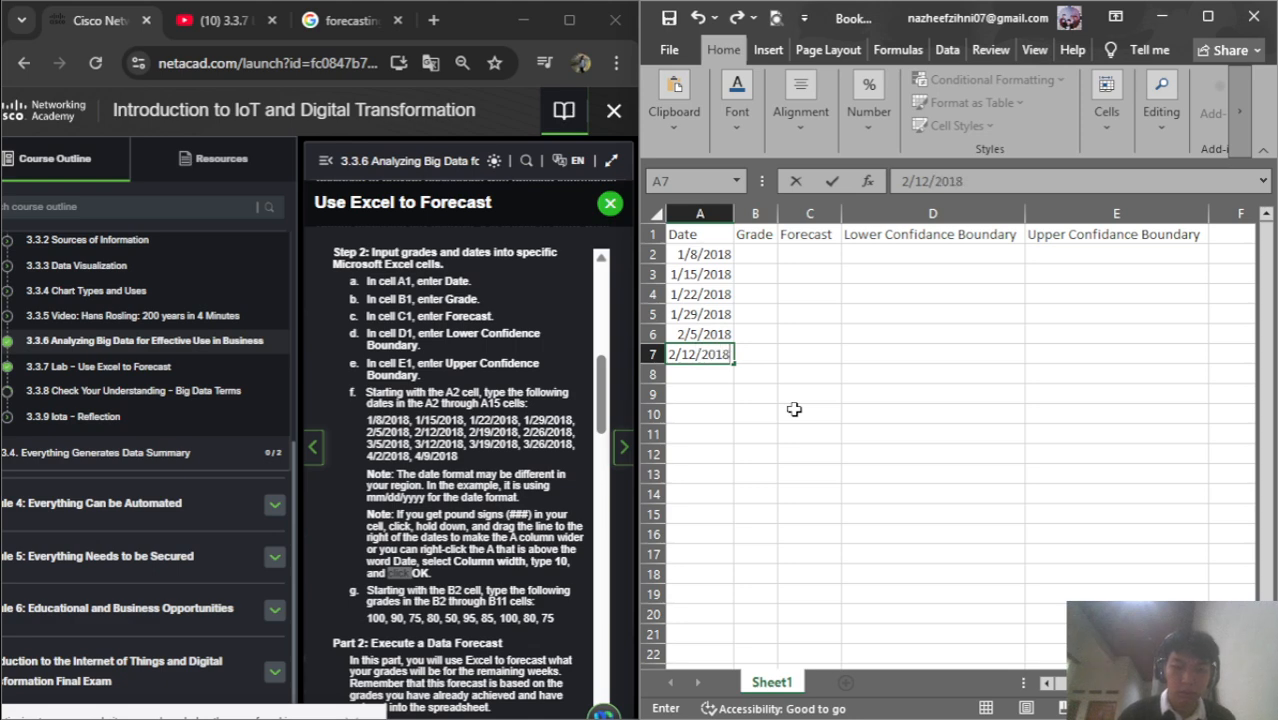
pyautogui.press('Return')
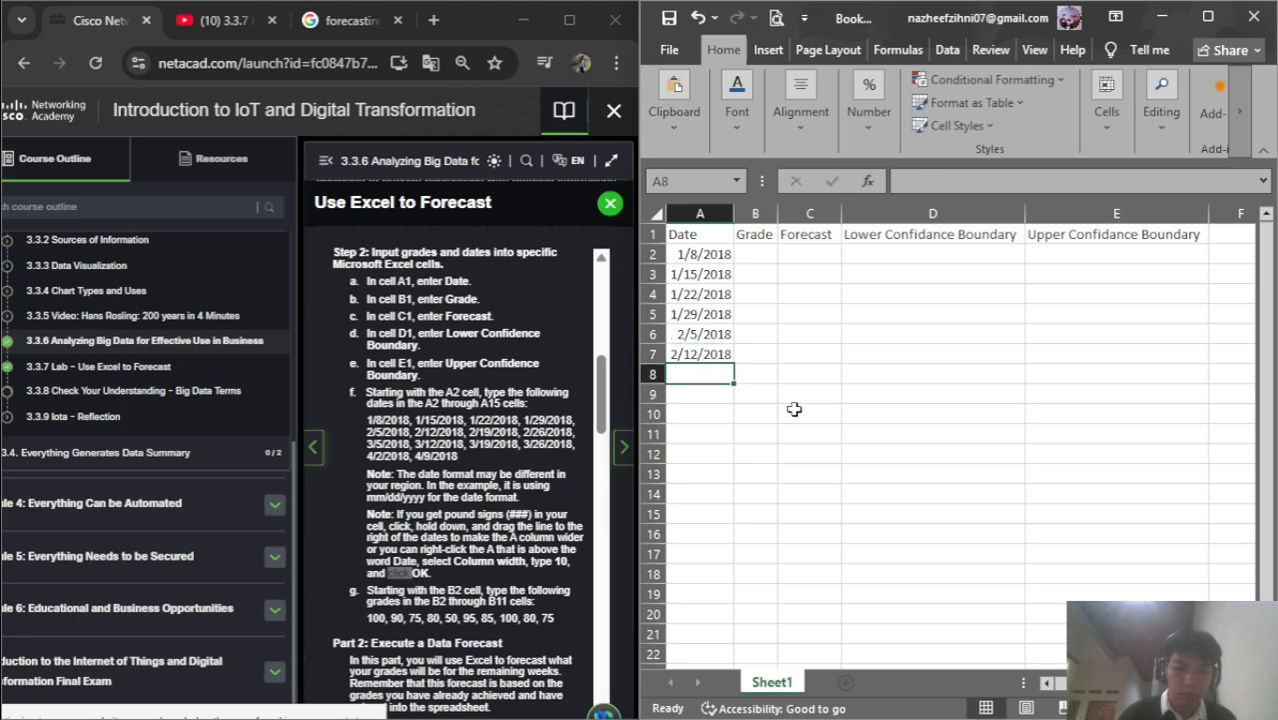
pyautogui.write('2/19/2018')
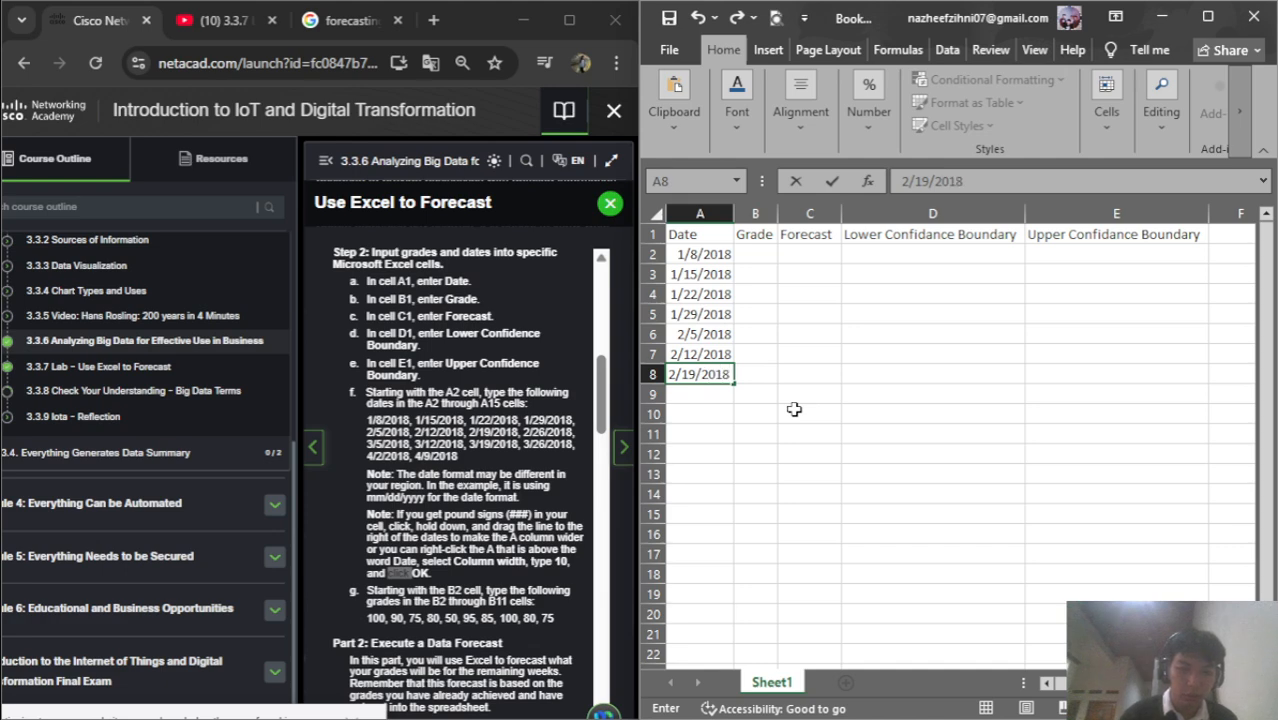
pyautogui.hotkey('ctrl', 'Return')
pyautogui.write('2/26')
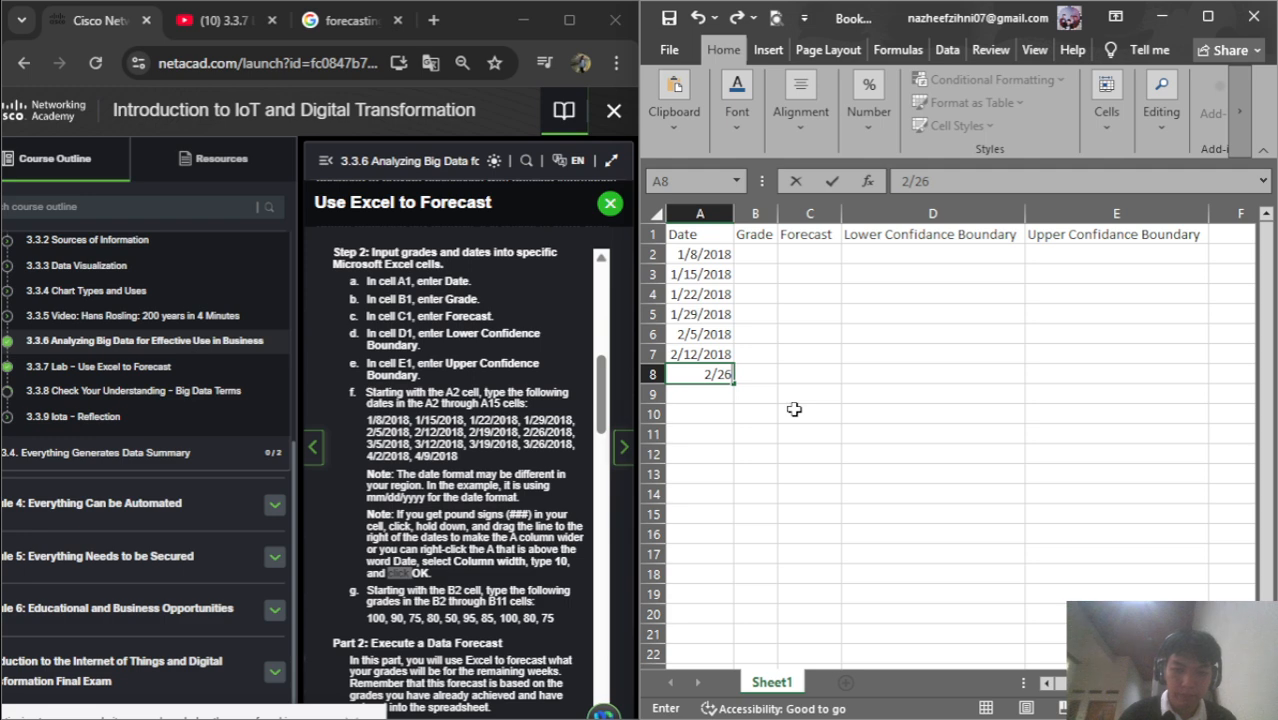
pyautogui.write('/201')
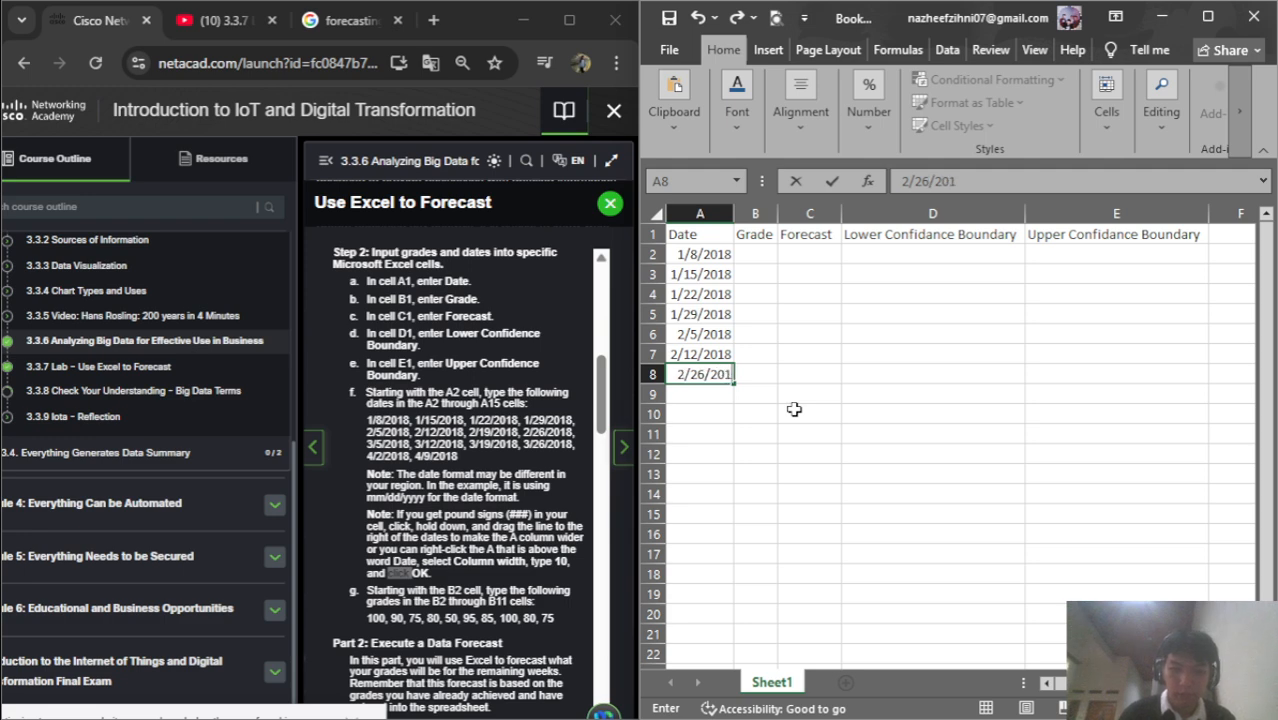
pyautogui.write('18')
pyautogui.press('BackSpace')
pyautogui.press('BackSpace')
pyautogui.write('8')
pyautogui.press('Return')
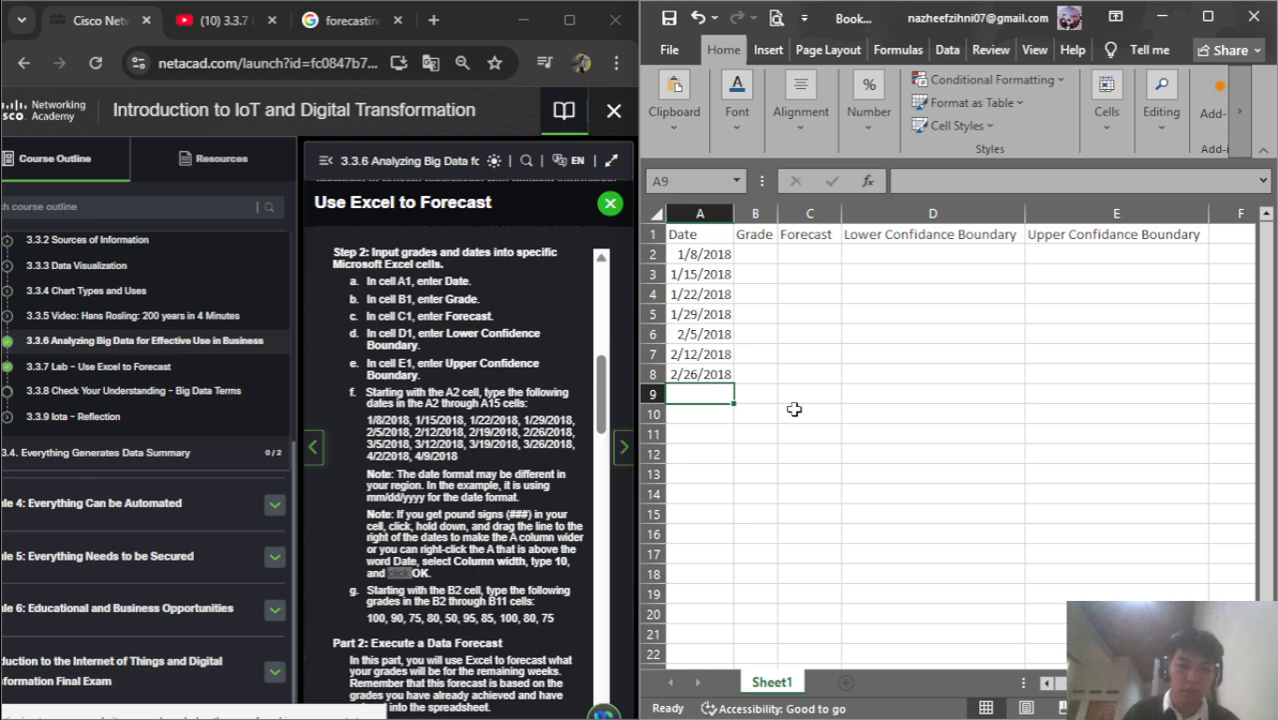
# Enter the dates 3/5/2018 and 3/12/2018, correcting the mistyped year
pyautogui.write('3/5/10')
pyautogui.press('BackSpace')
pyautogui.press('BackSpace')
pyautogui.write('1')
pyautogui.press('BackSpace')
pyautogui.write('2018')
pyautogui.press('Return')
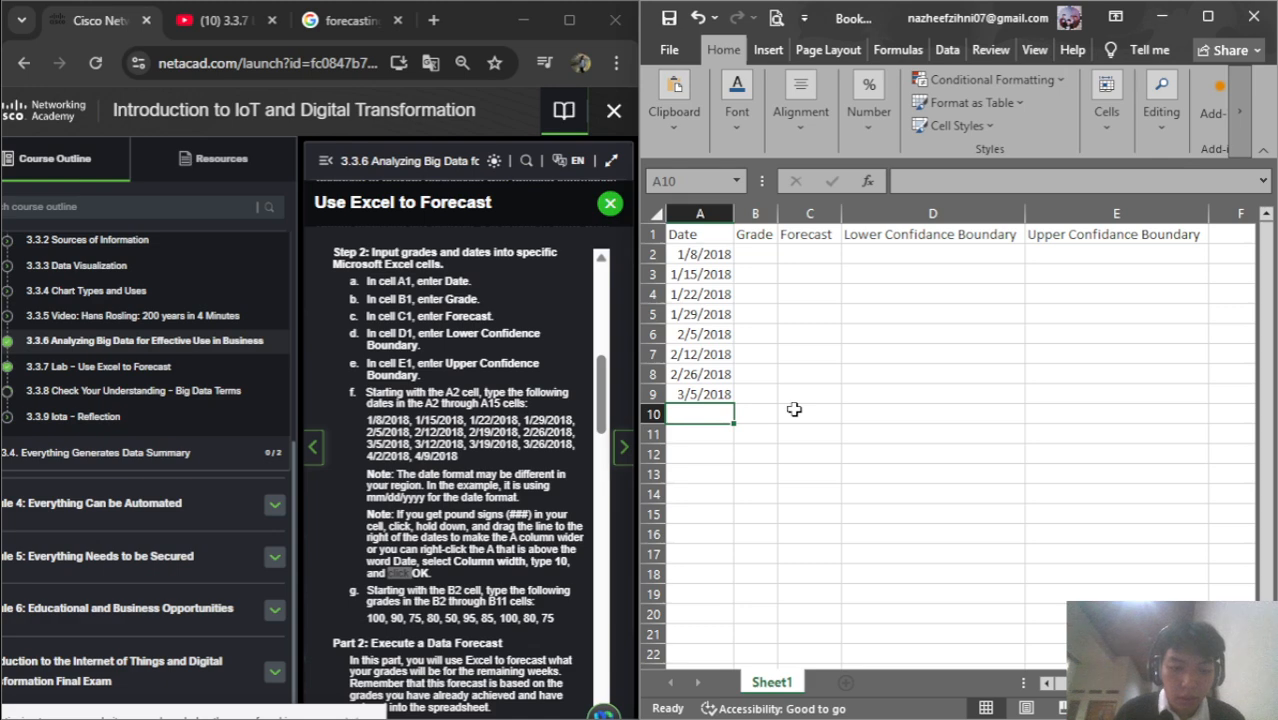
pyautogui.write('3/12/201')
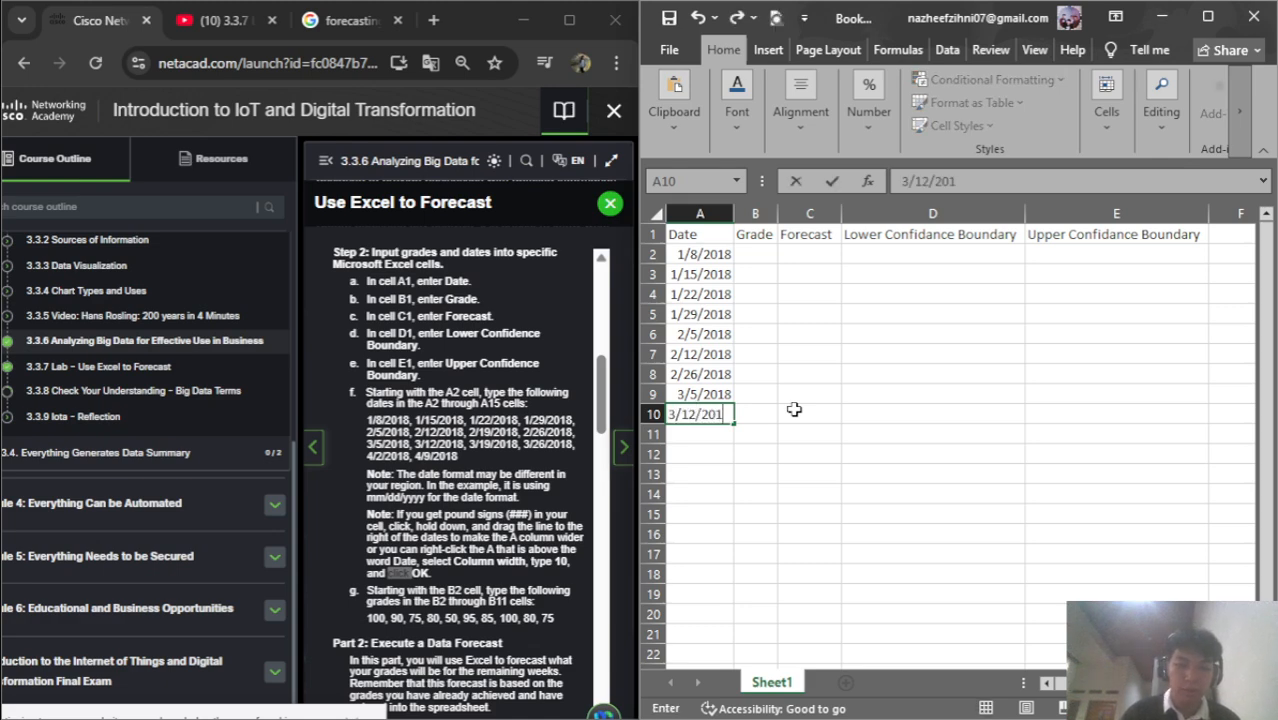
pyautogui.write('8')
pyautogui.press('Return')
# Enter 3/19/2018 in A11, correcting a mistyped month
pyautogui.write('2/19')
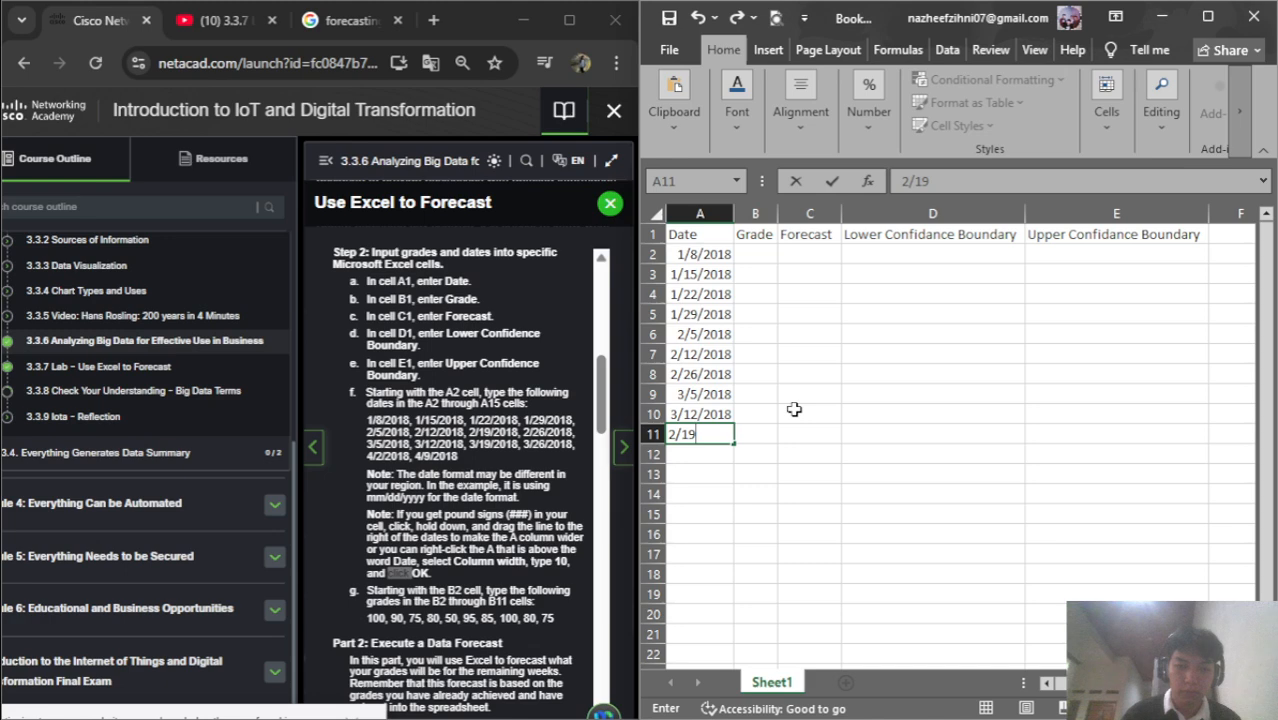
pyautogui.write('/201')
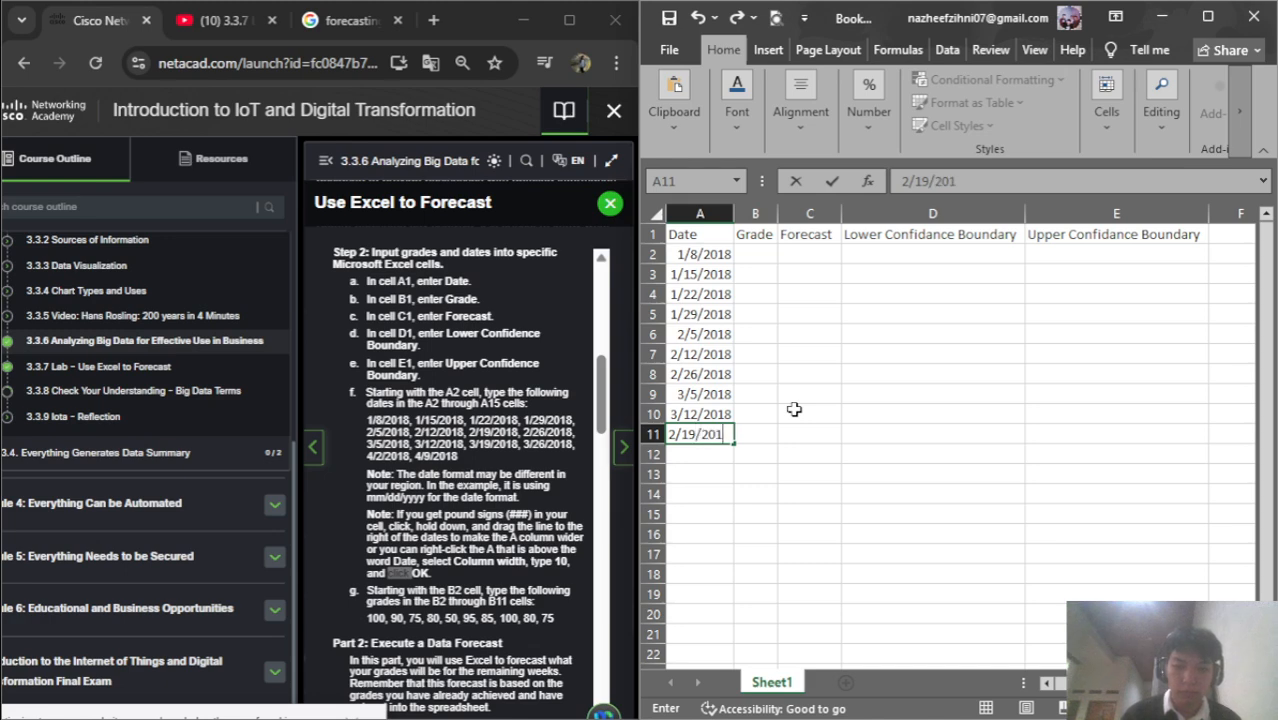
pyautogui.write('8')
pyautogui.press('Return')
pyautogui.press('Up')
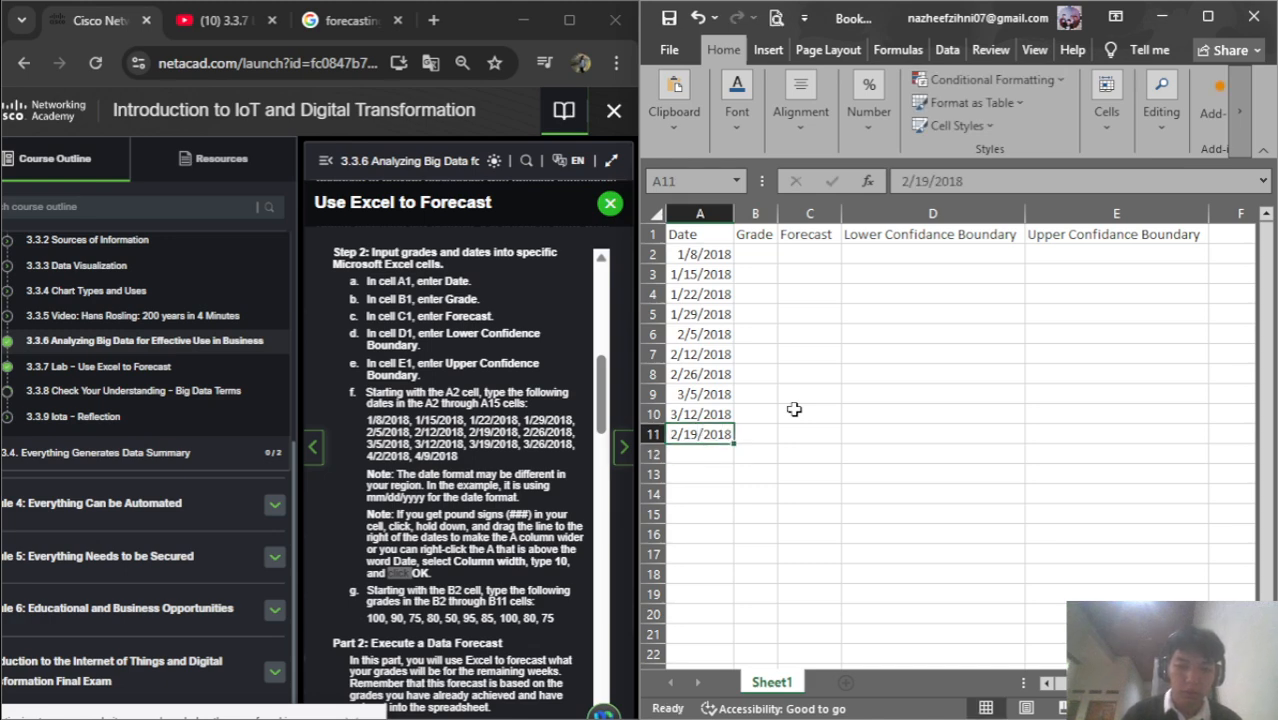
pyautogui.doubleClick(674, 434)
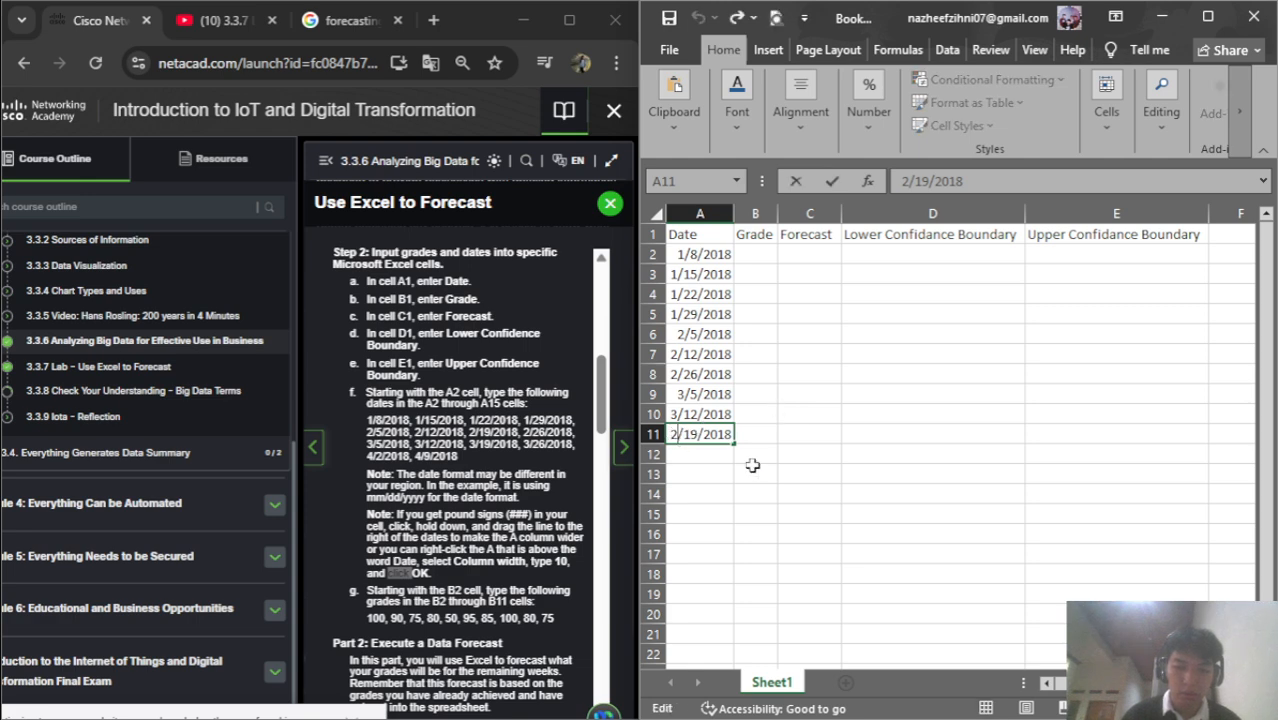
pyautogui.press('BackSpace')
pyautogui.write('3')
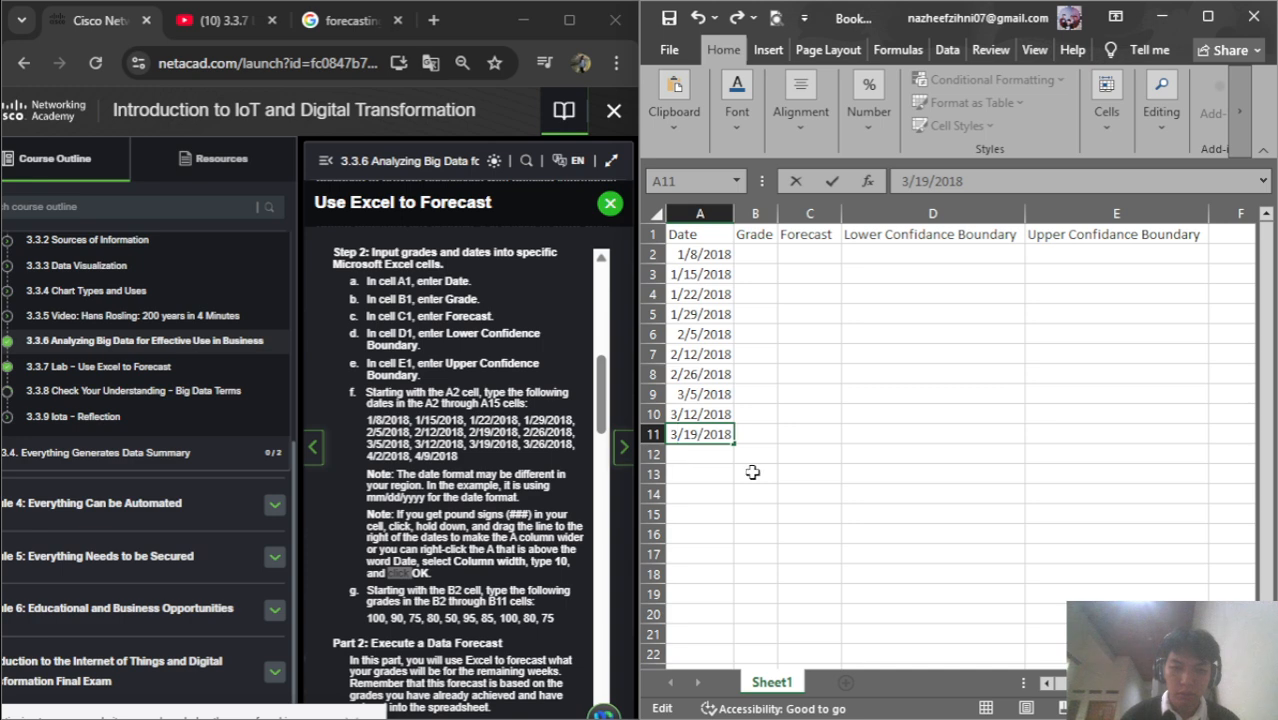
pyautogui.press('Return')
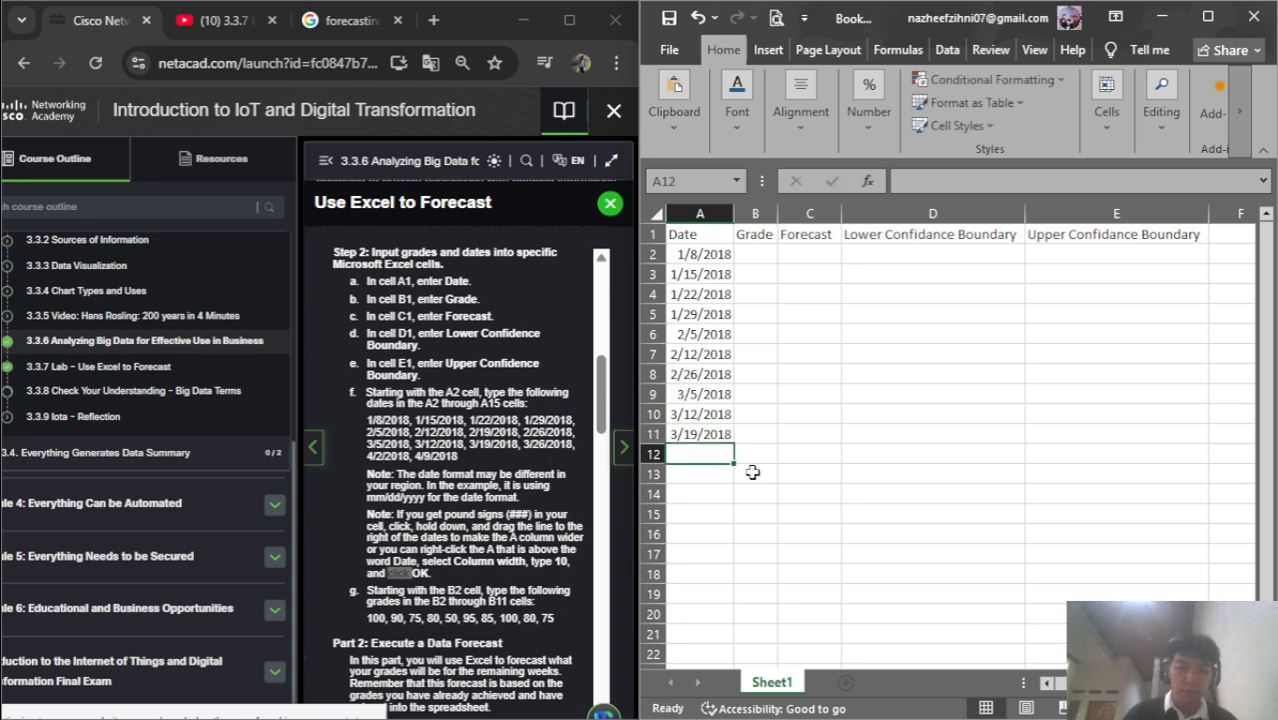
# Enter 3/26/2018 and 4/2/2018, then type 4/9/2018 in A14
pyautogui.write('3/')
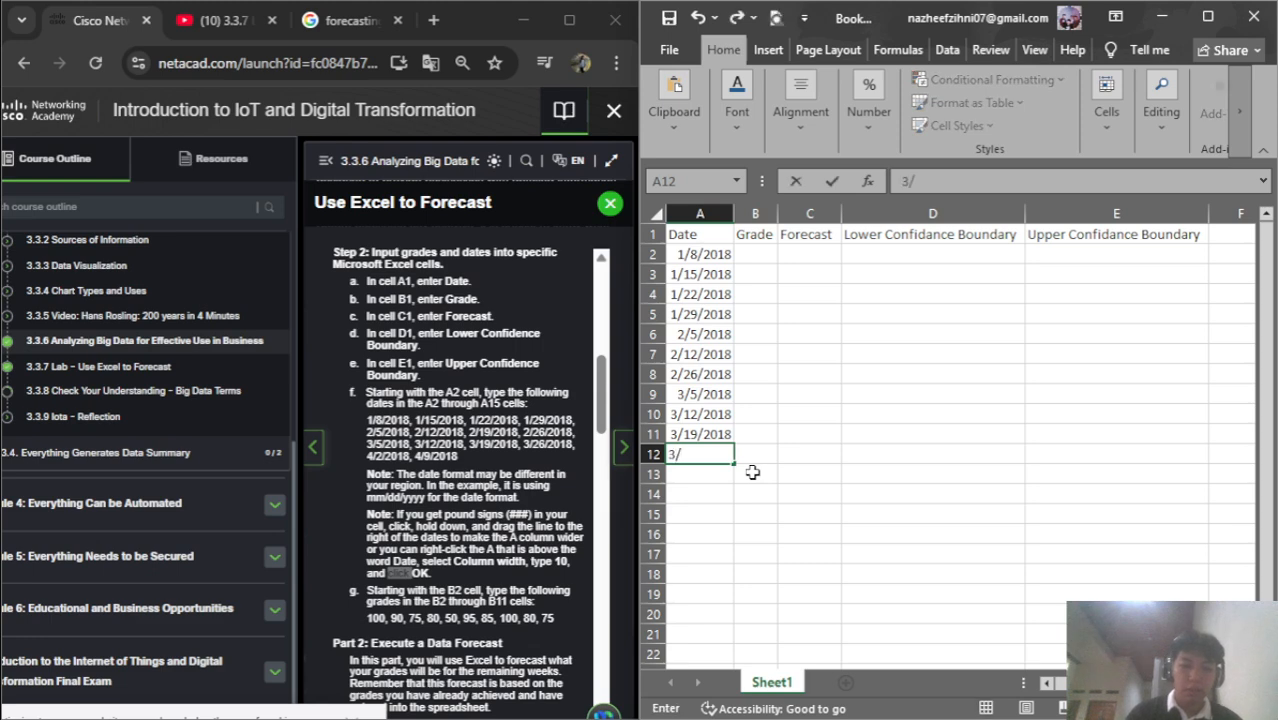
pyautogui.write('26/')
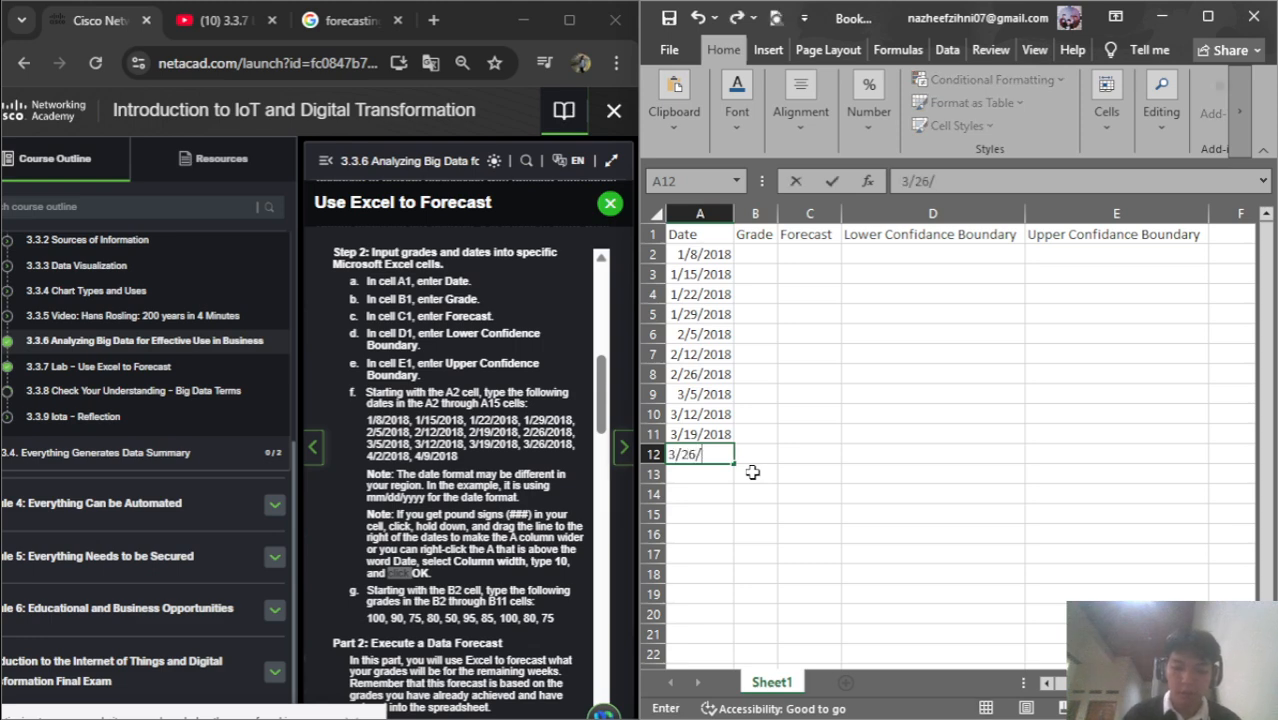
pyautogui.write('2018')
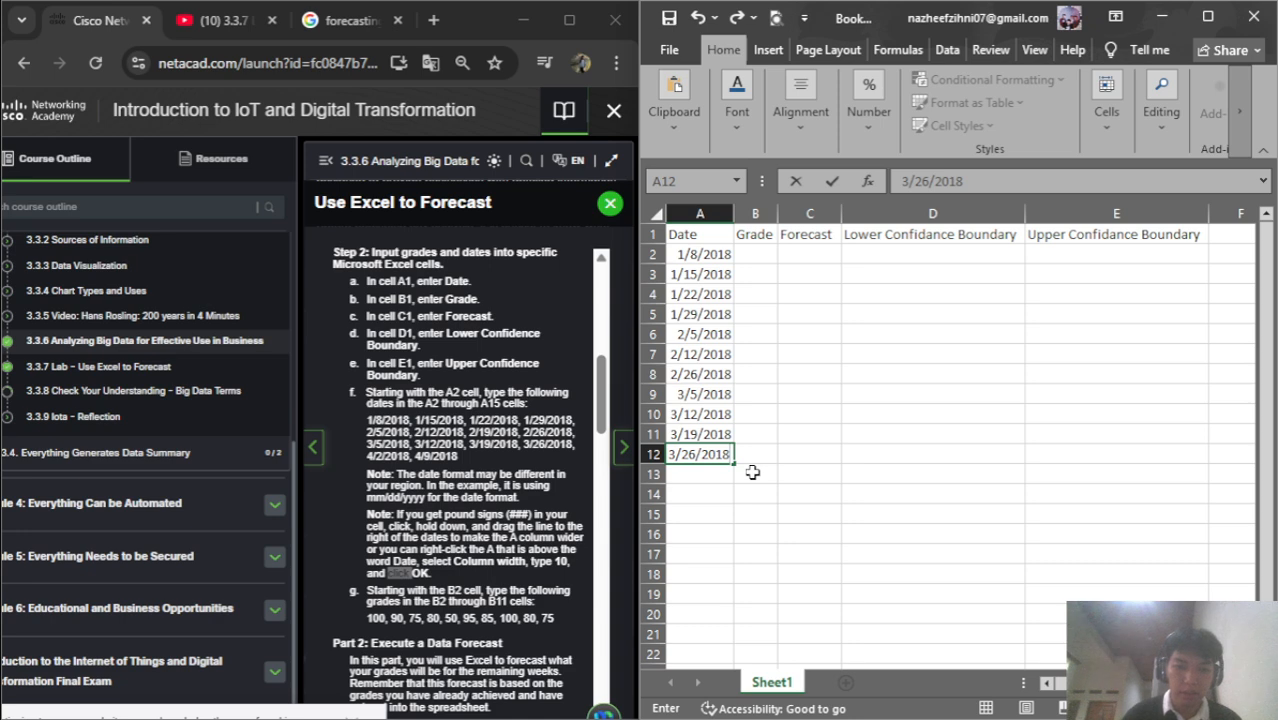
pyautogui.press('Return')
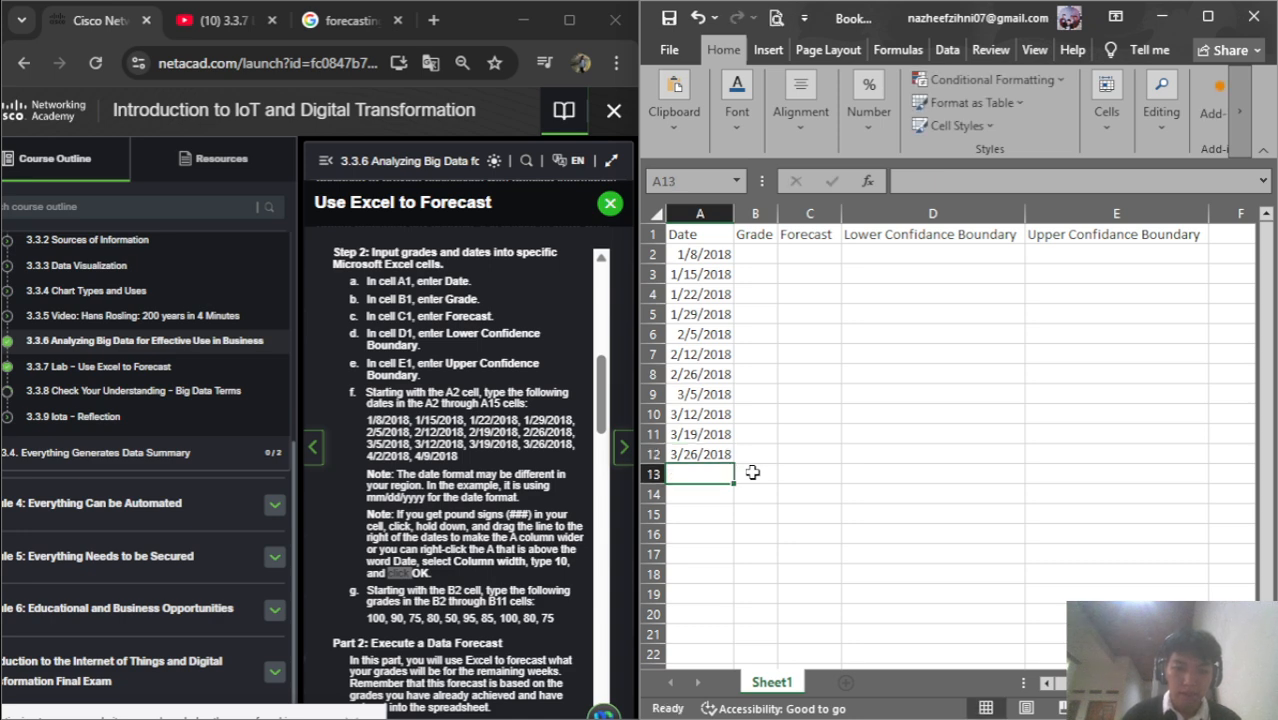
pyautogui.write('4/2/2018')
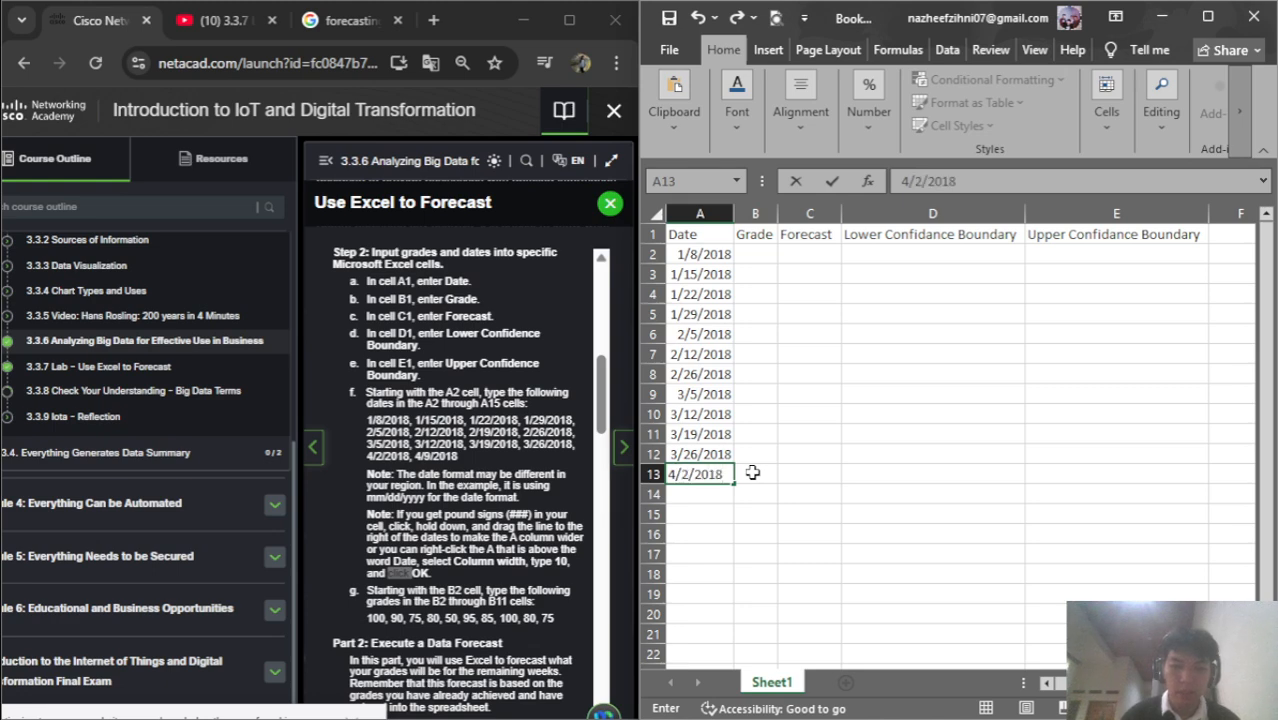
pyautogui.press('Return')
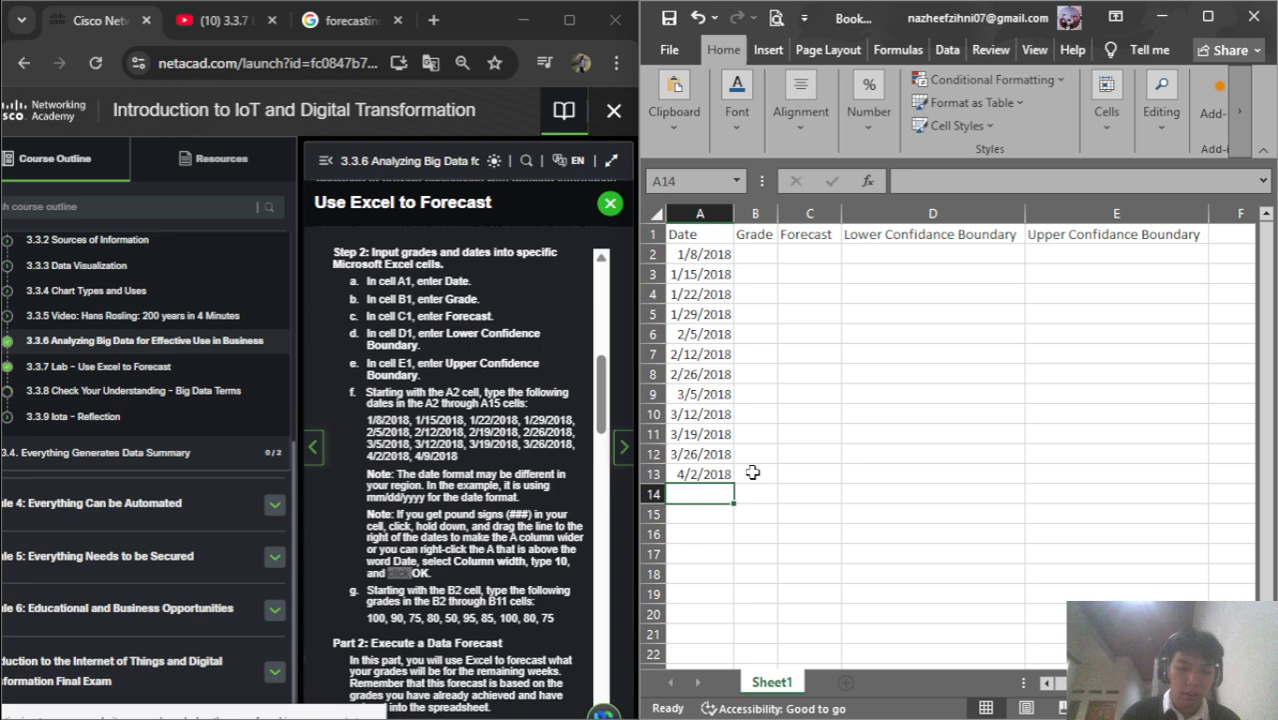
pyautogui.write('4/9')
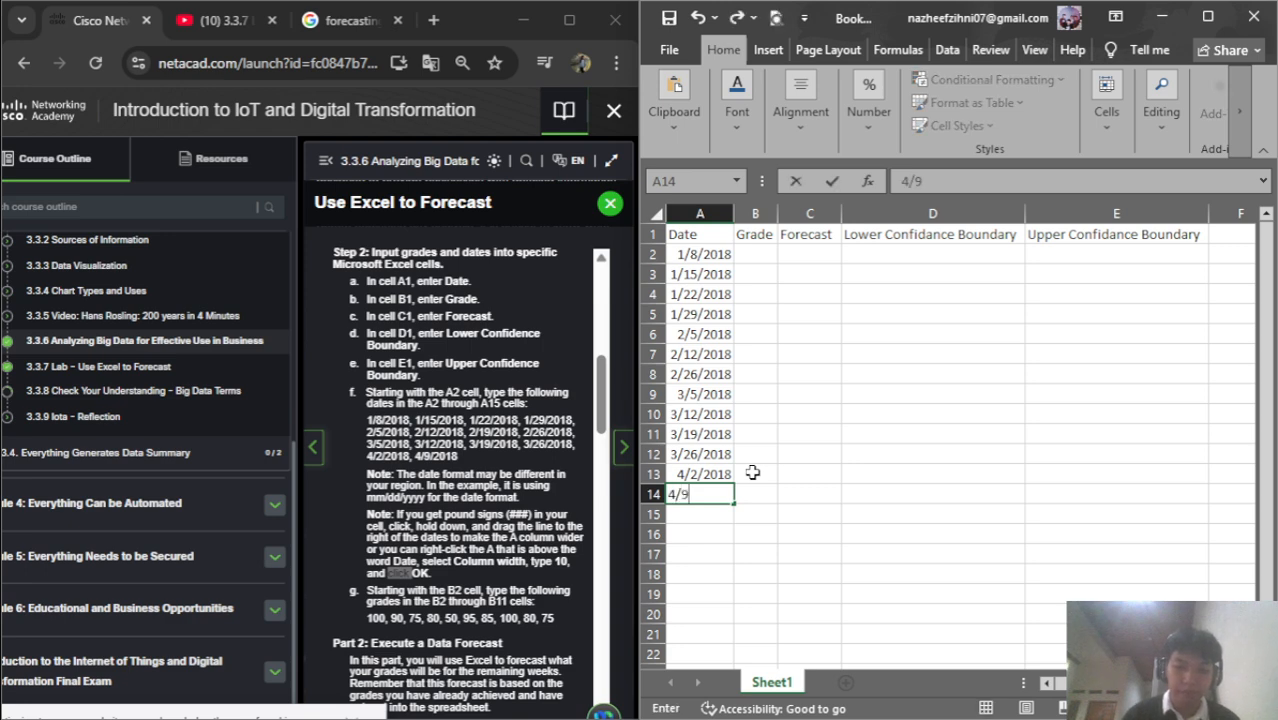
pyautogui.write('/')
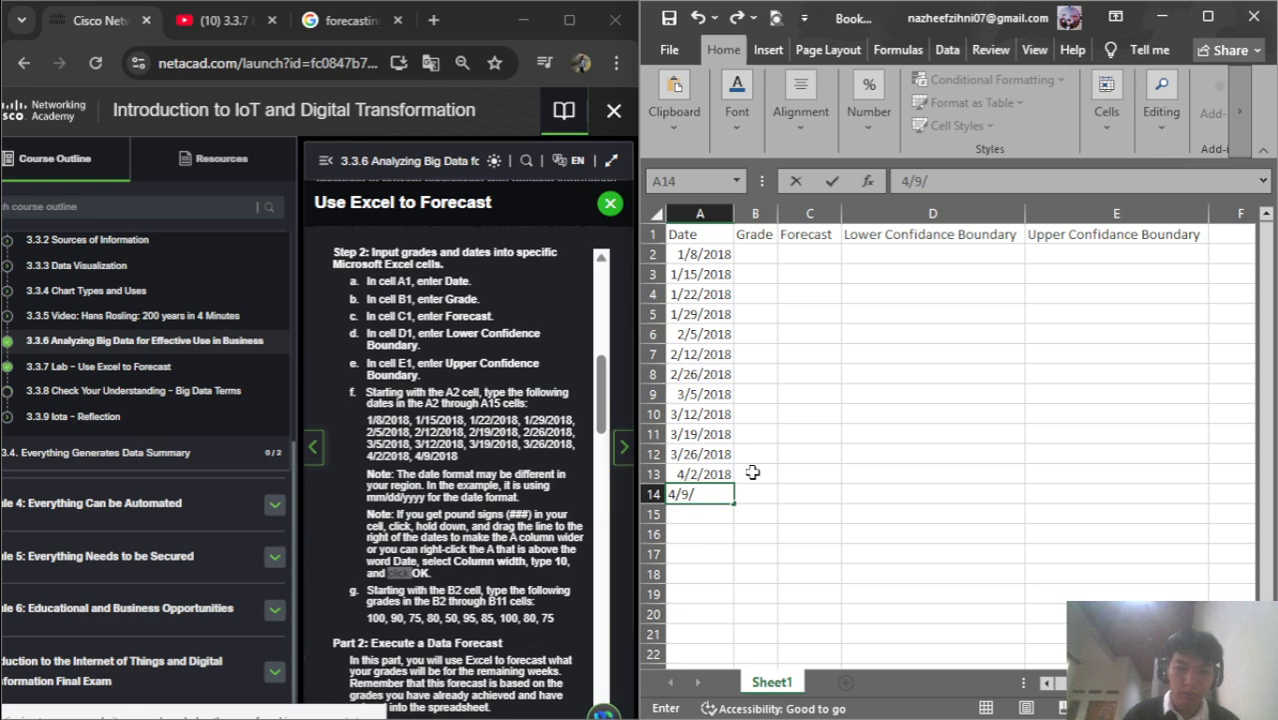
pyautogui.write('2019')
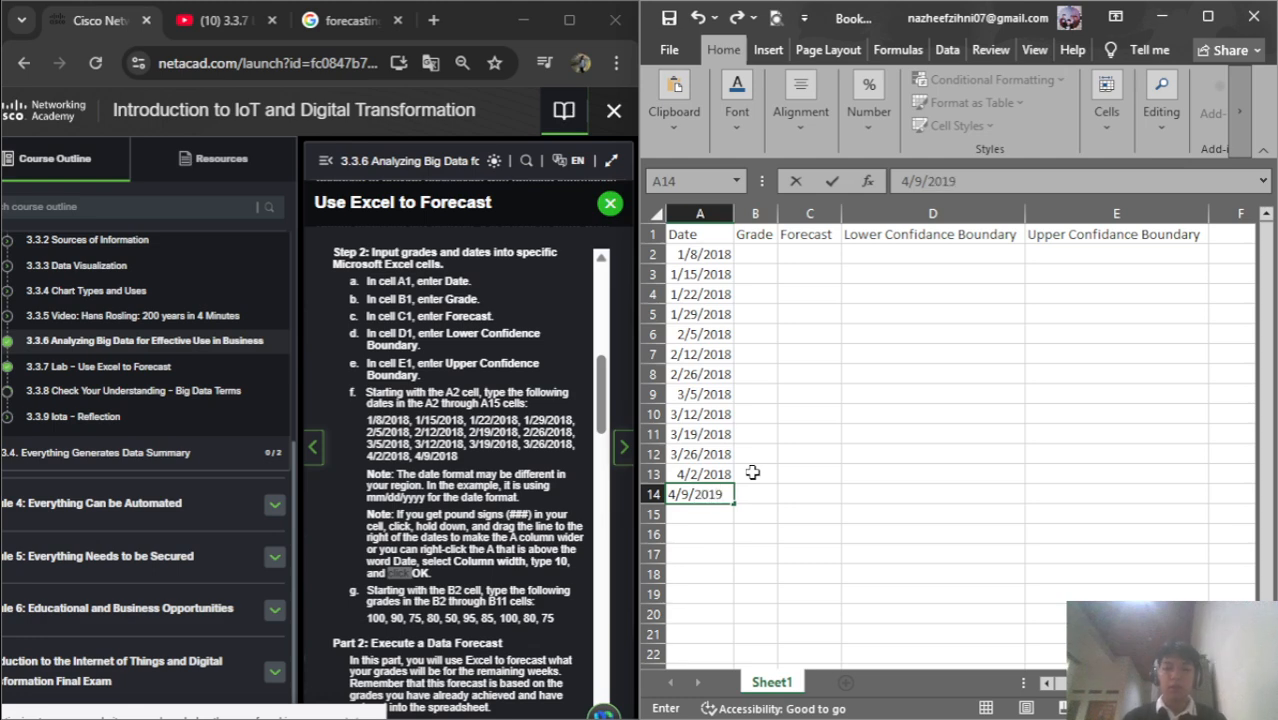
pyautogui.press('BackSpace')
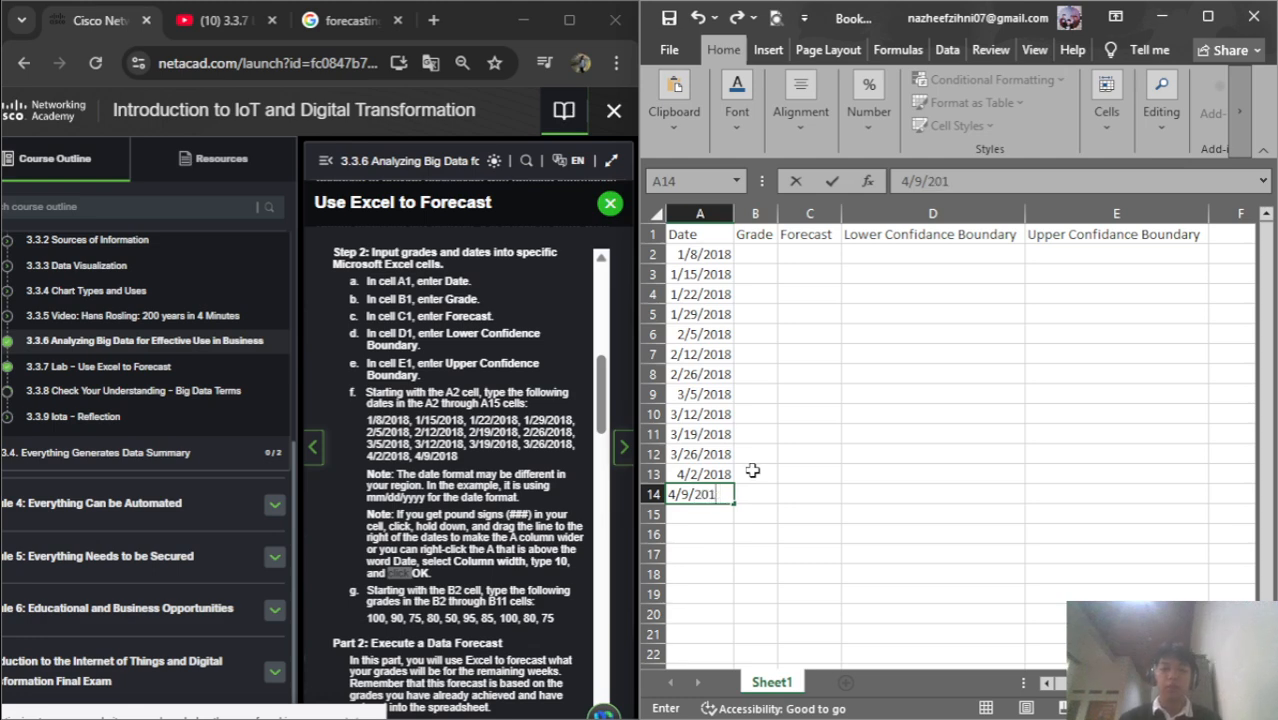
pyautogui.write('8')
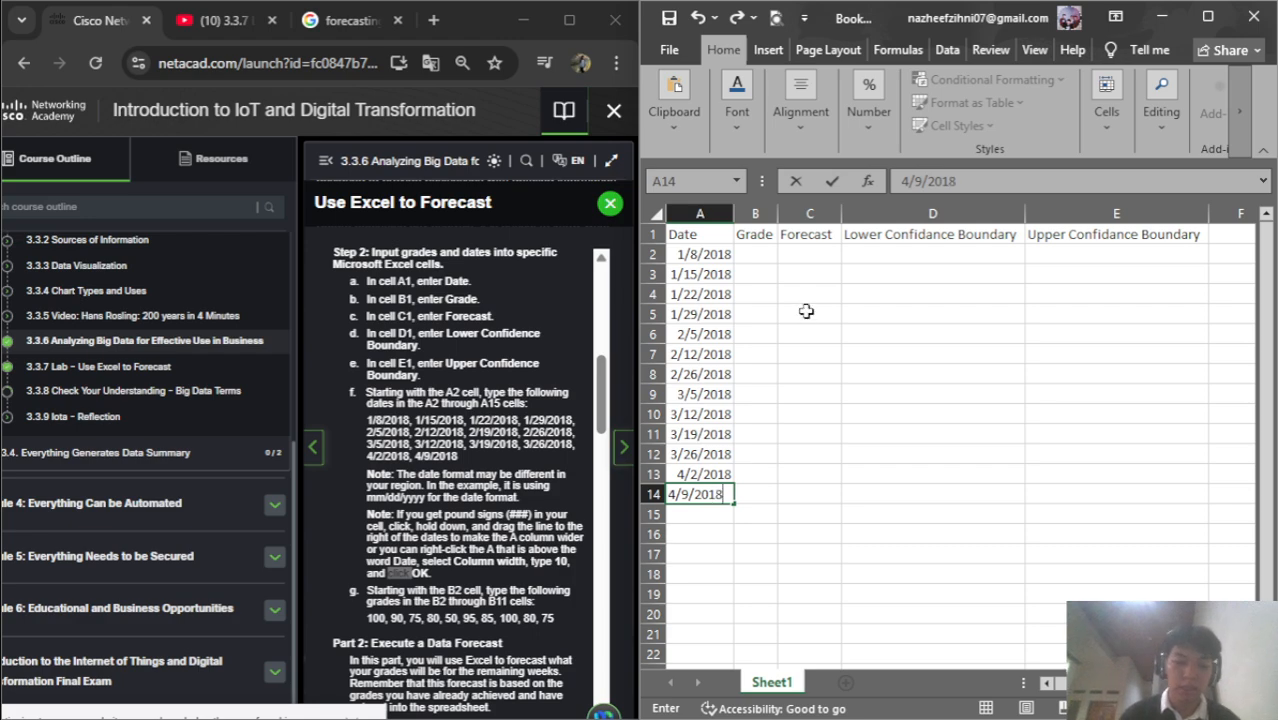
pyautogui.hotkey('alt', 'Tab')
pyautogui.hotkey('alt', 'Tab')
pyautogui.hotkey('alt', 'Tab')
pyautogui.hotkey('alt', 'Tab')
pyautogui.hotkey('alt', 'Tab')
# Maximize the Excel window and review the course instructions page
pyautogui.click(569, 20)
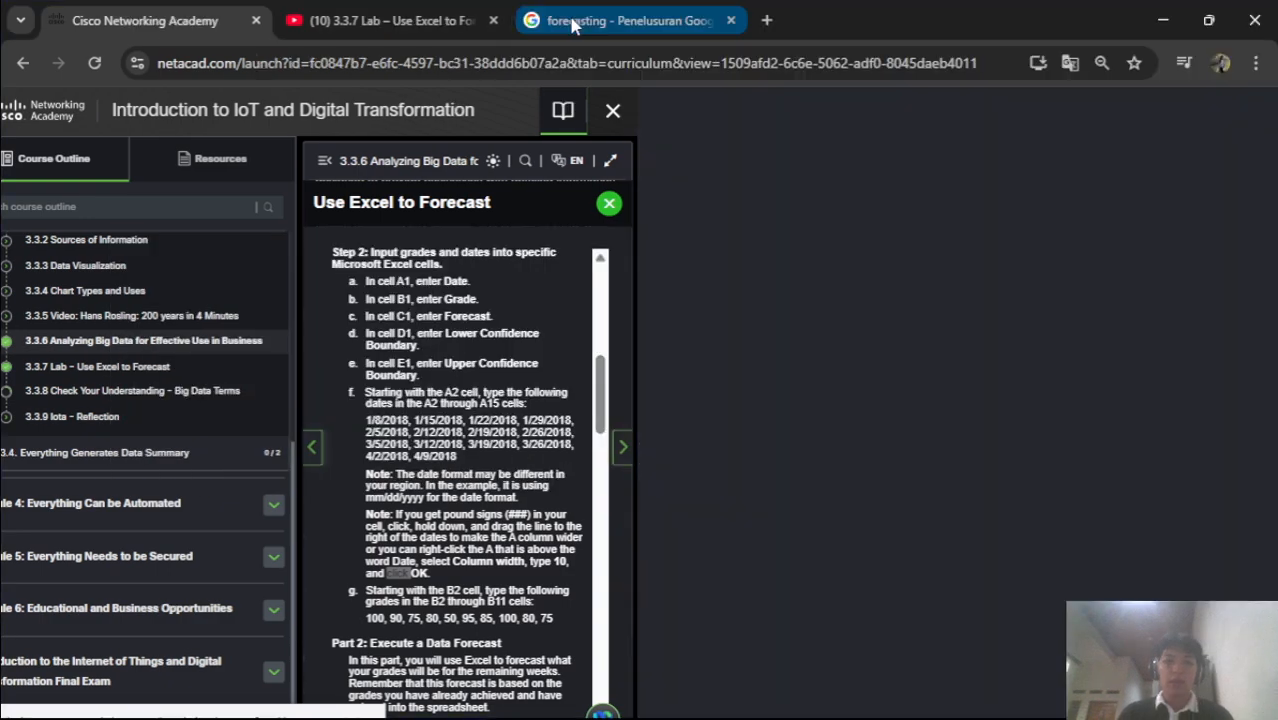
pyautogui.scroll(1, 643, 453)
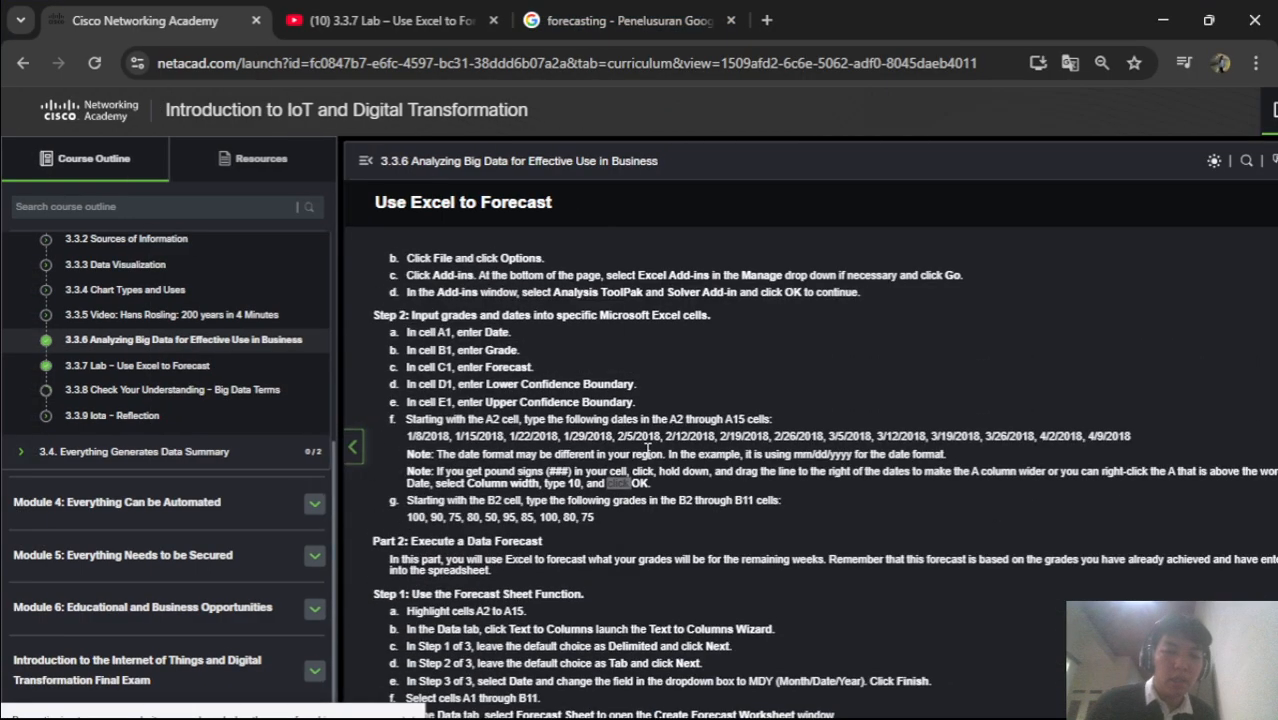
pyautogui.hotkey('alt', 'Tab')
pyautogui.press('super+Up')
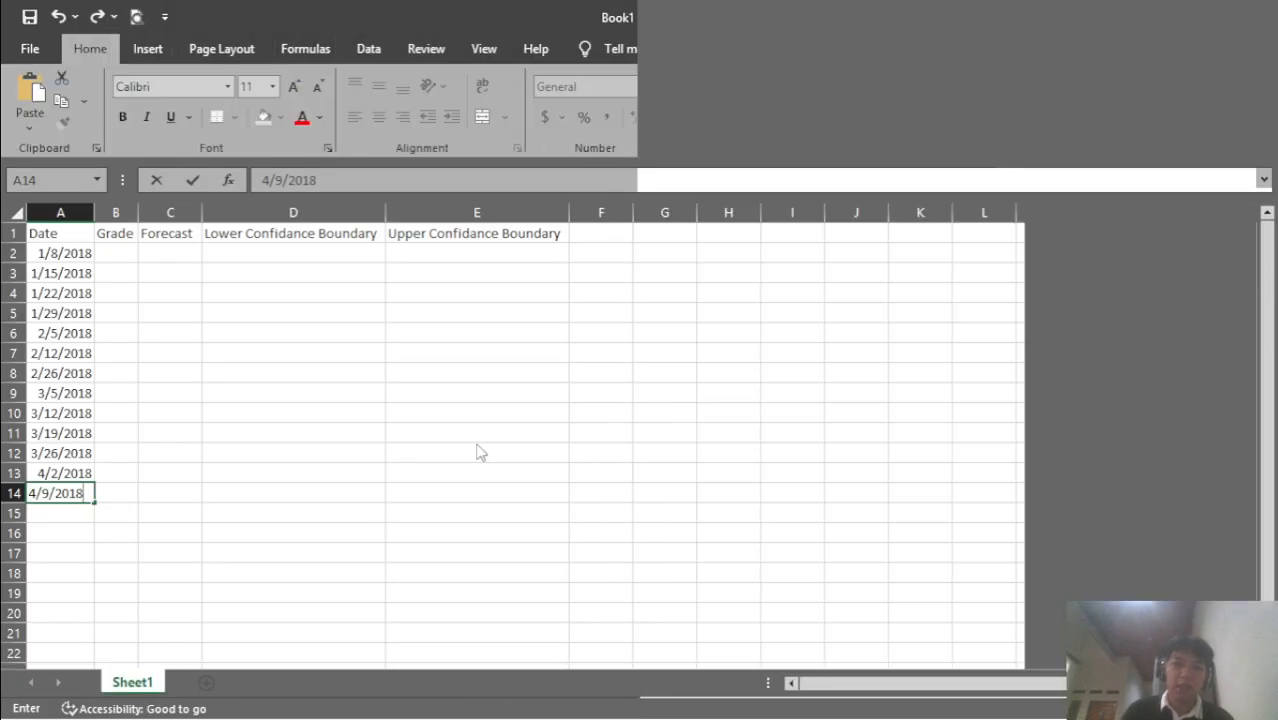
pyautogui.hotkey('alt', 'Tab')
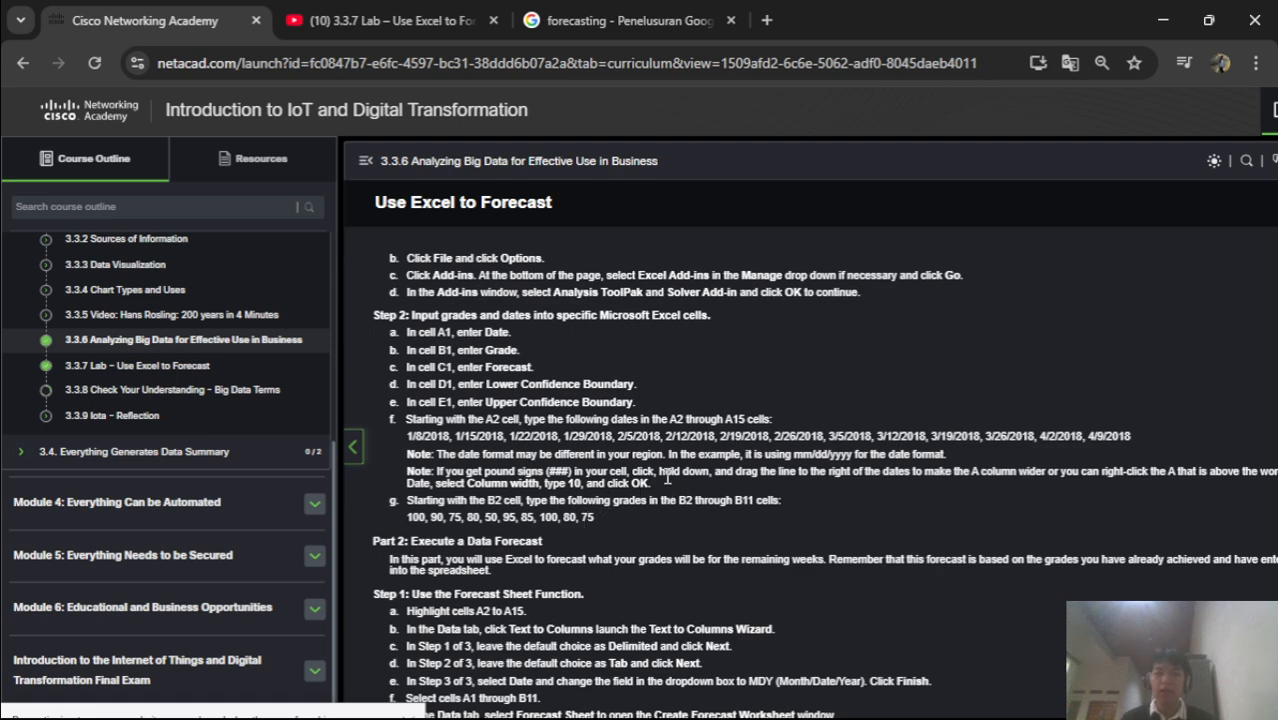
pyautogui.hscroll(1, 646, 457)
pyautogui.scroll(-1, 646, 457)
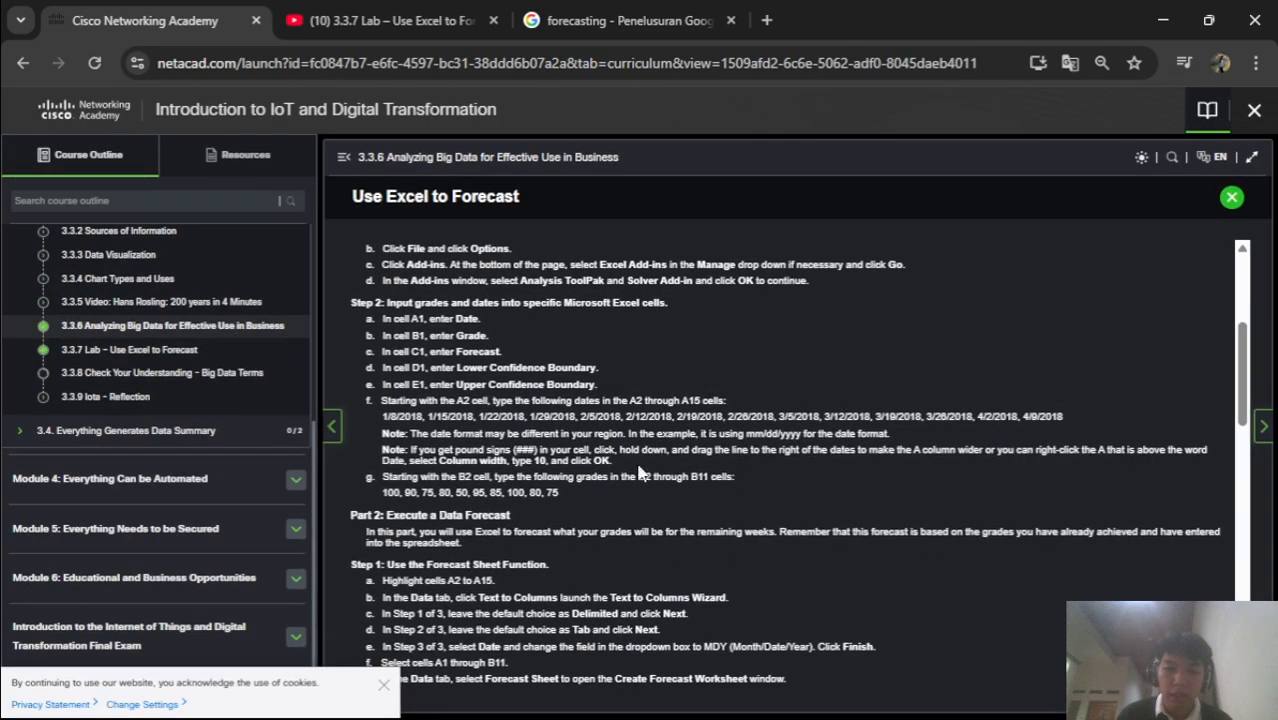
pyautogui.scroll(1, 632, 476)
pyautogui.scroll(1, 632, 476)
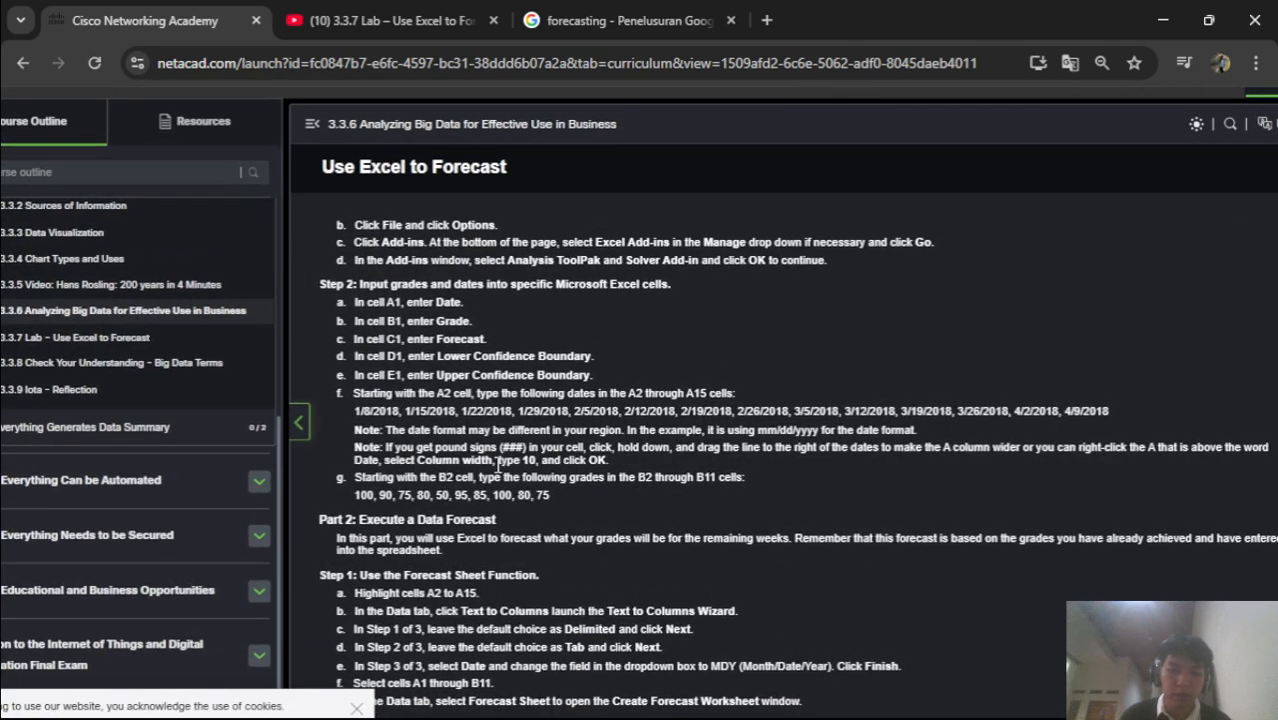
# Commit 4/9/2018 in A14 by selecting the date range A2:A15
pyautogui.click(793, 698)
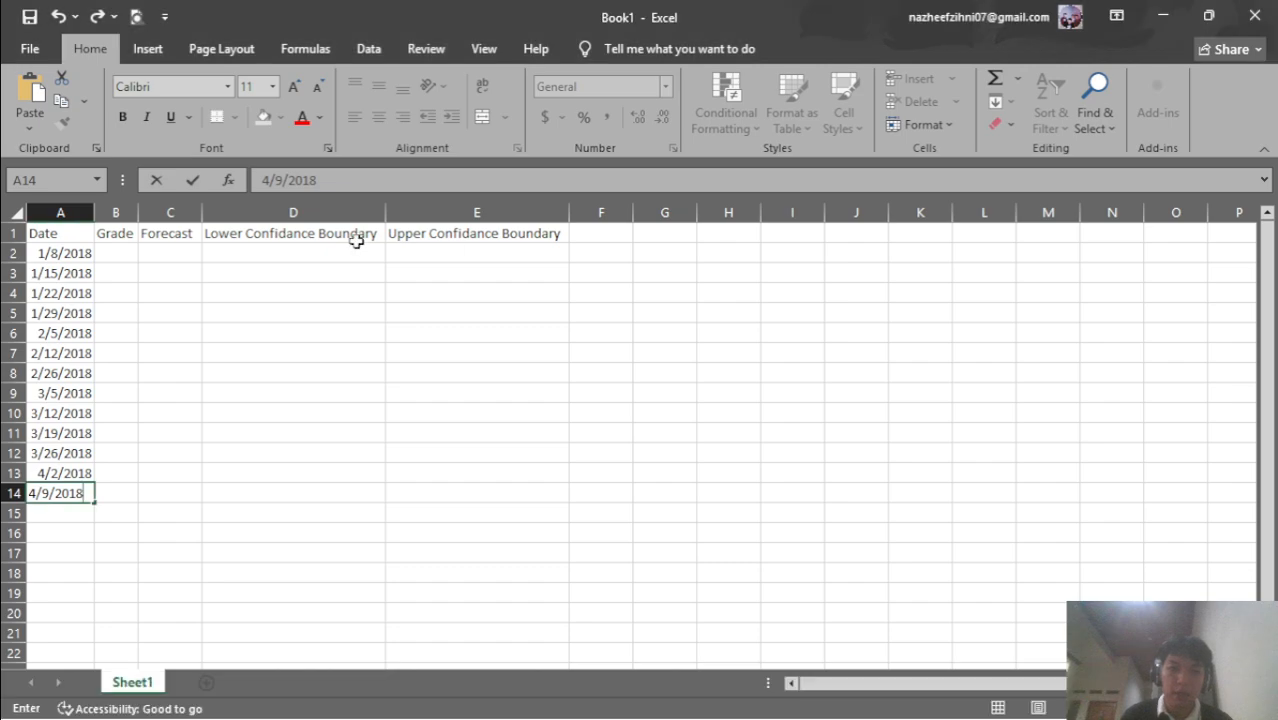
pyautogui.moveTo(70, 253); pyautogui.dragTo(82, 525)
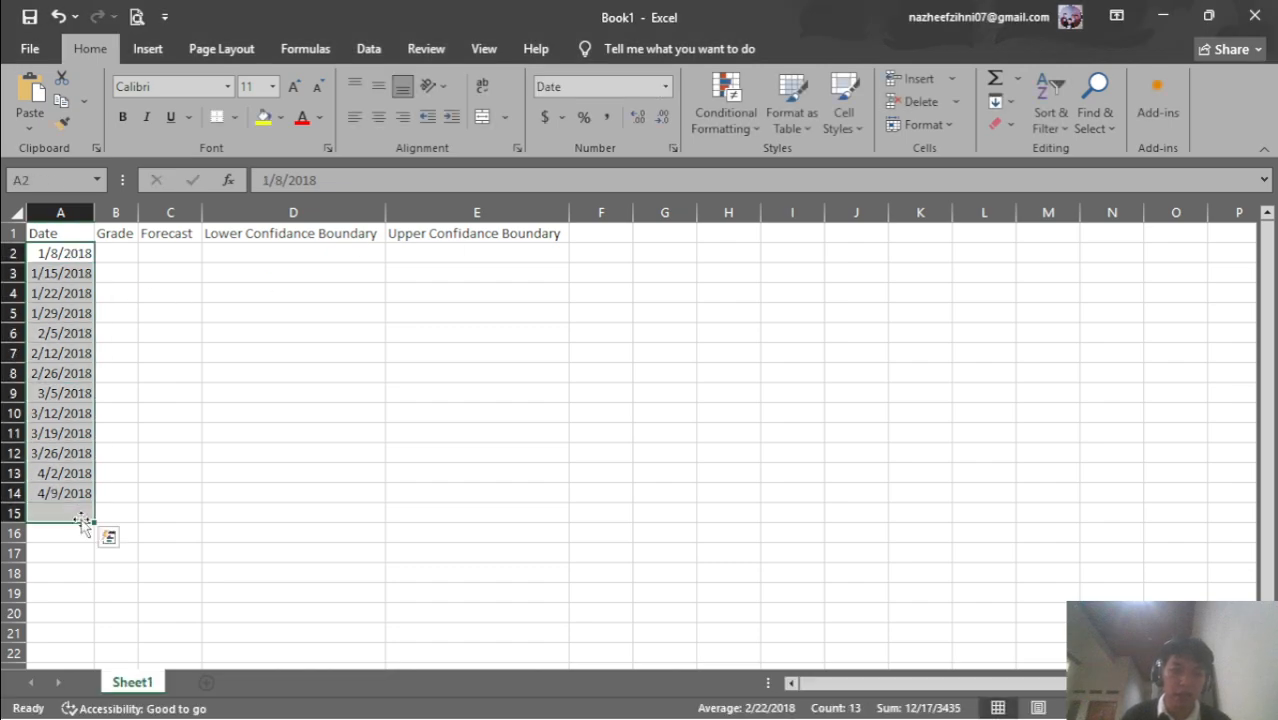
pyautogui.hotkey('alt', 'Tab')
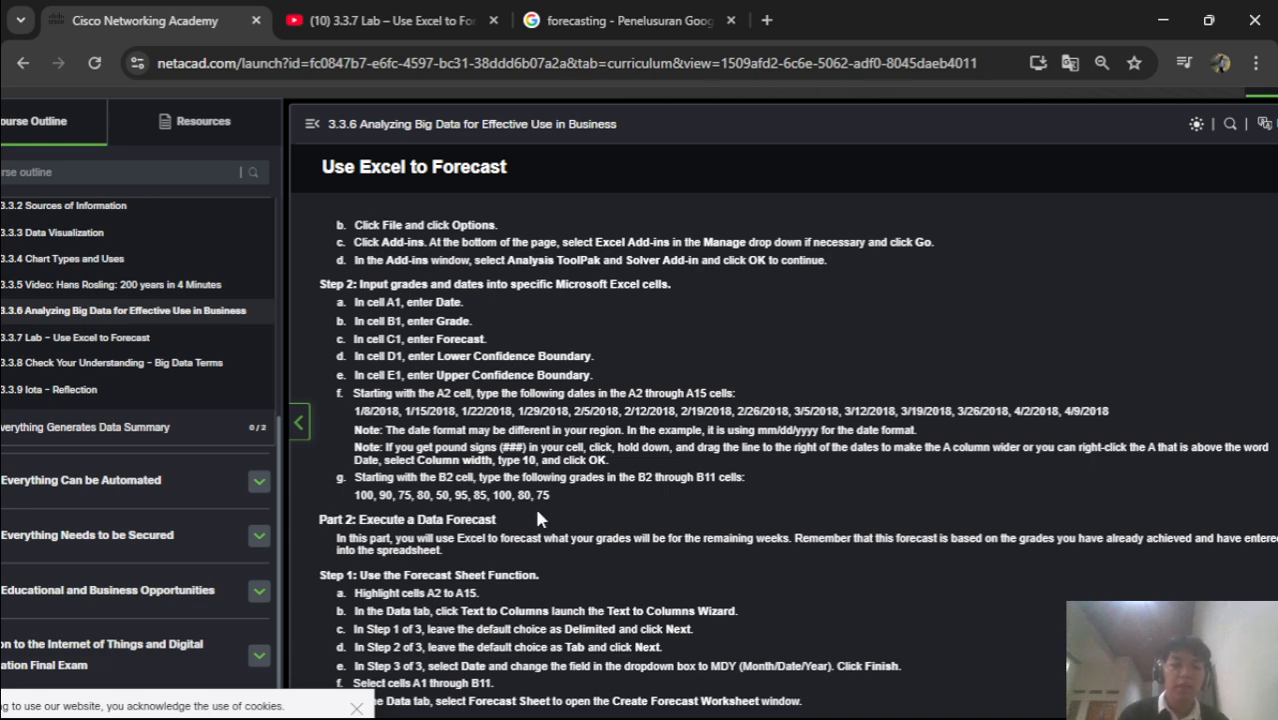
pyautogui.hotkey('alt', 'Tab')
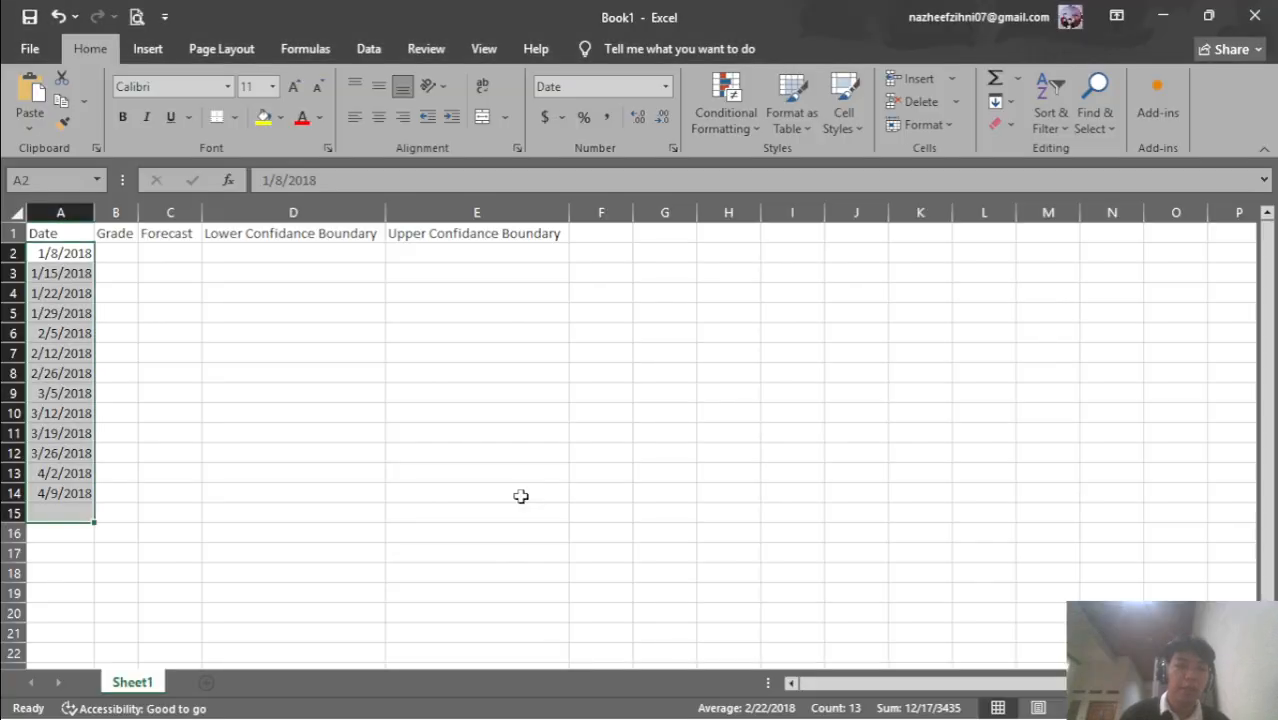
pyautogui.hotkey('alt', 'Tab')
pyautogui.hotkey('alt', 'Tab')
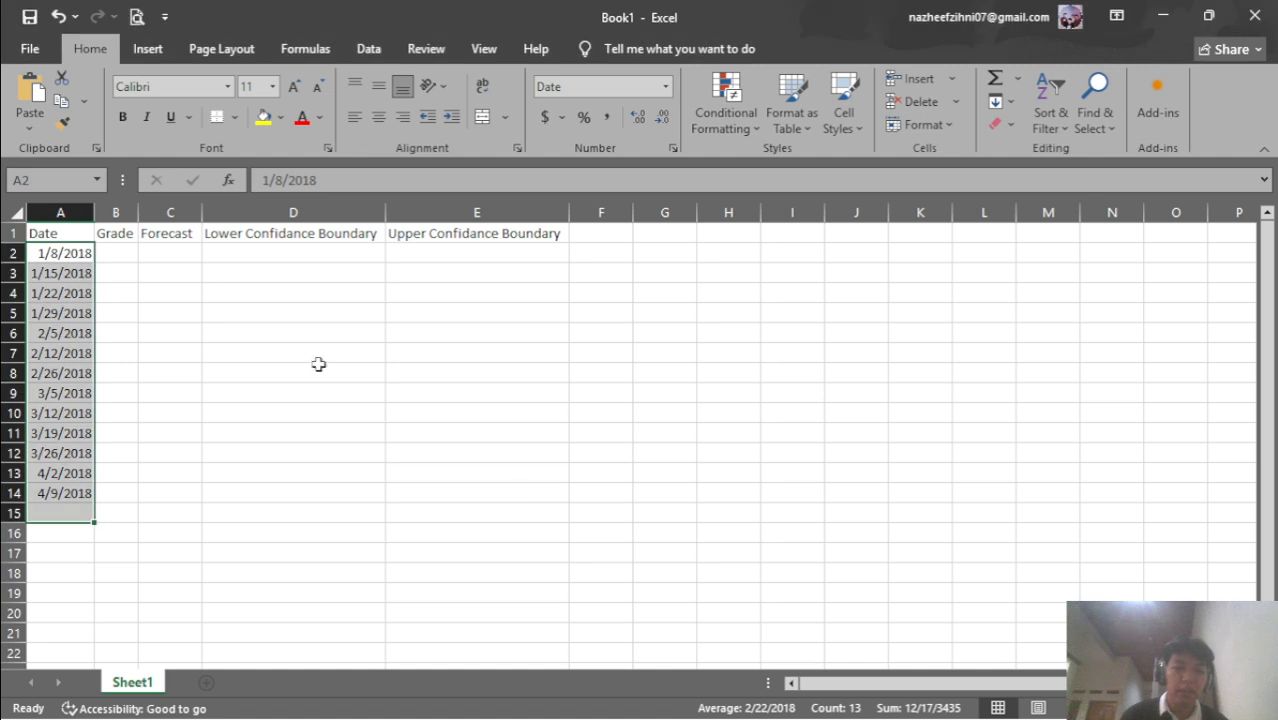
# Enter grades 100, 90, 75, 80 and 50 into B2 through B6
pyautogui.click(125, 260)
pyautogui.write('100')
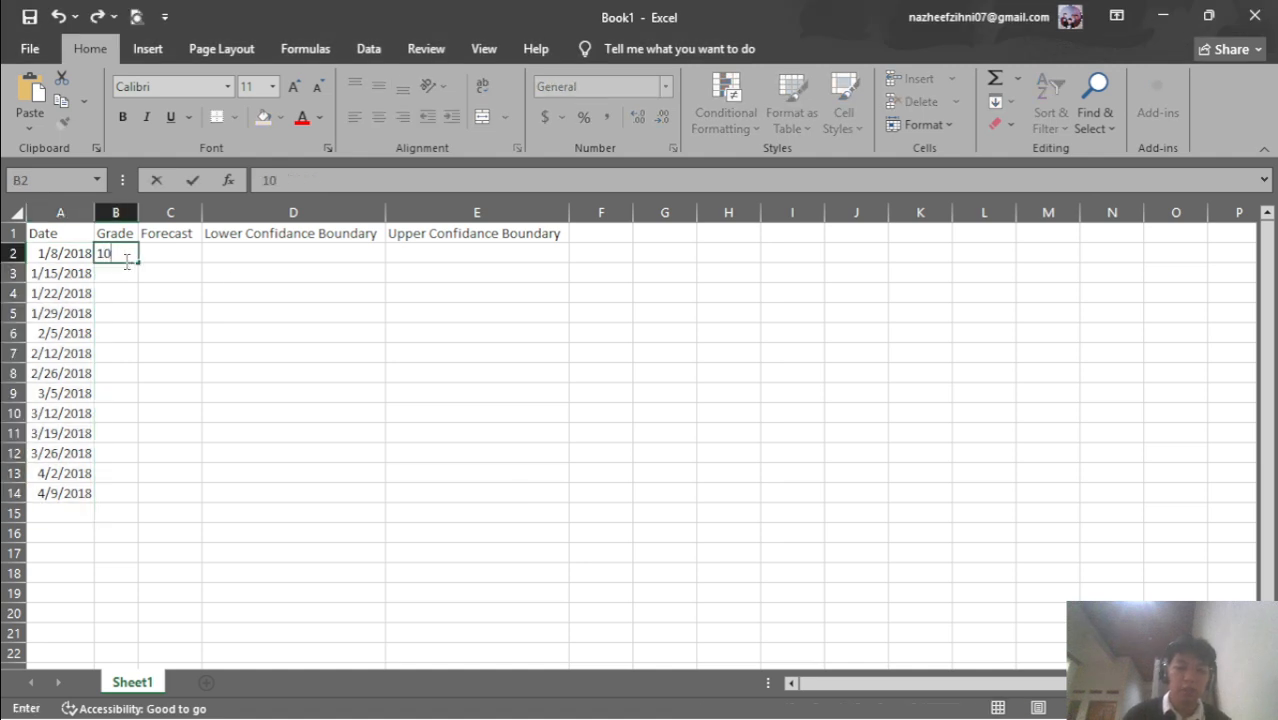
pyautogui.press('Return')
pyautogui.write('90')
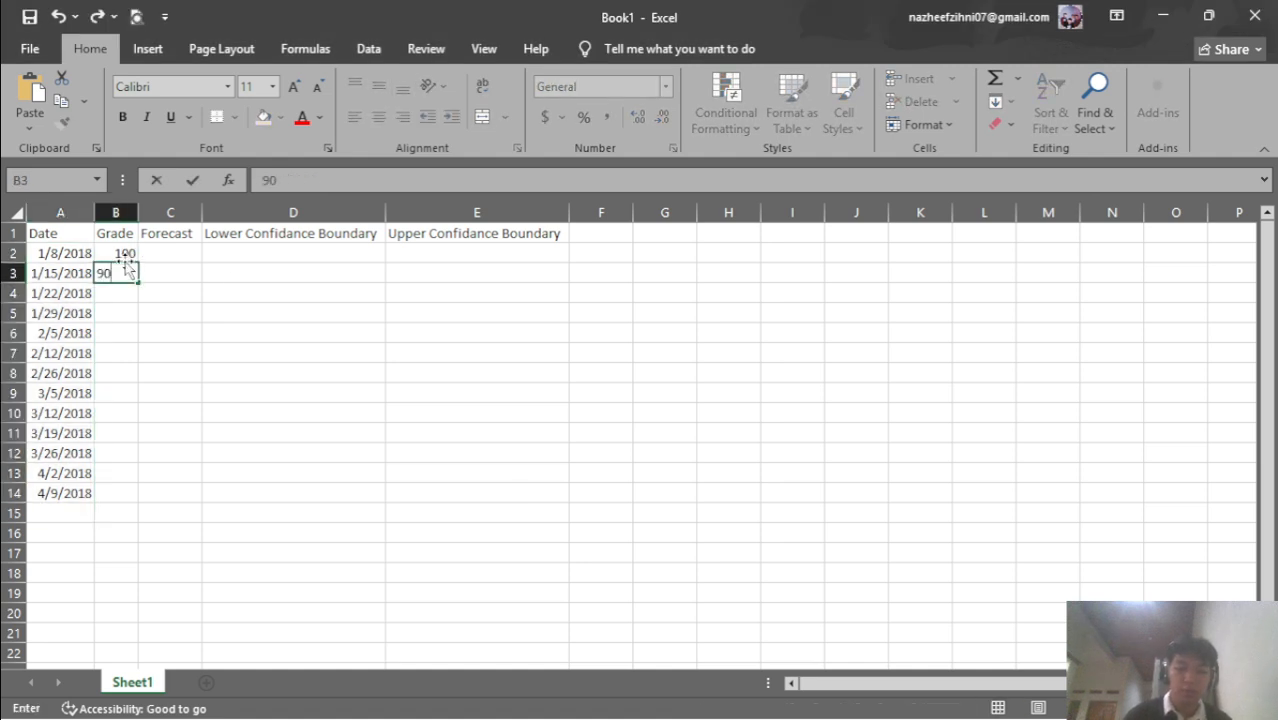
pyautogui.press('Return')
pyautogui.write('75')
pyautogui.hotkey('alt', 'Tab')
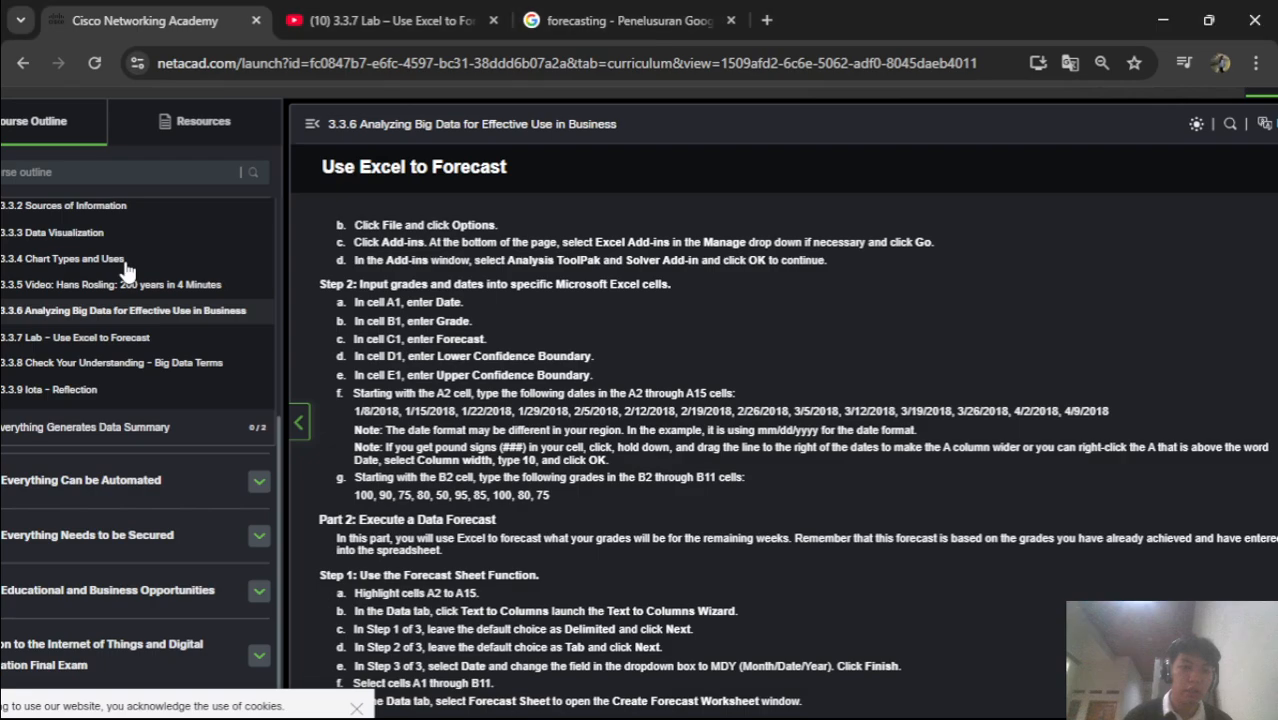
pyautogui.hotkey('alt', 'Tab')
pyautogui.press('Return')
pyautogui.write('80')
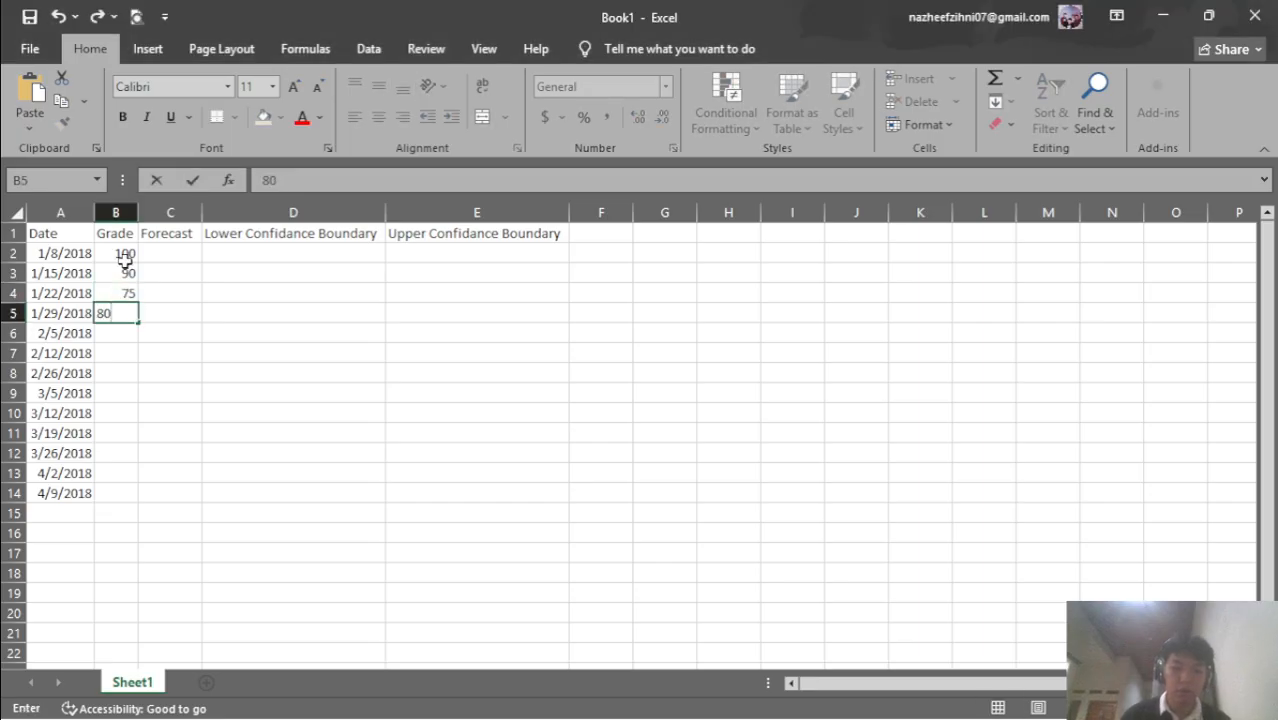
pyautogui.press('Return')
pyautogui.write('50')
pyautogui.hotkey('alt', 'Tab')
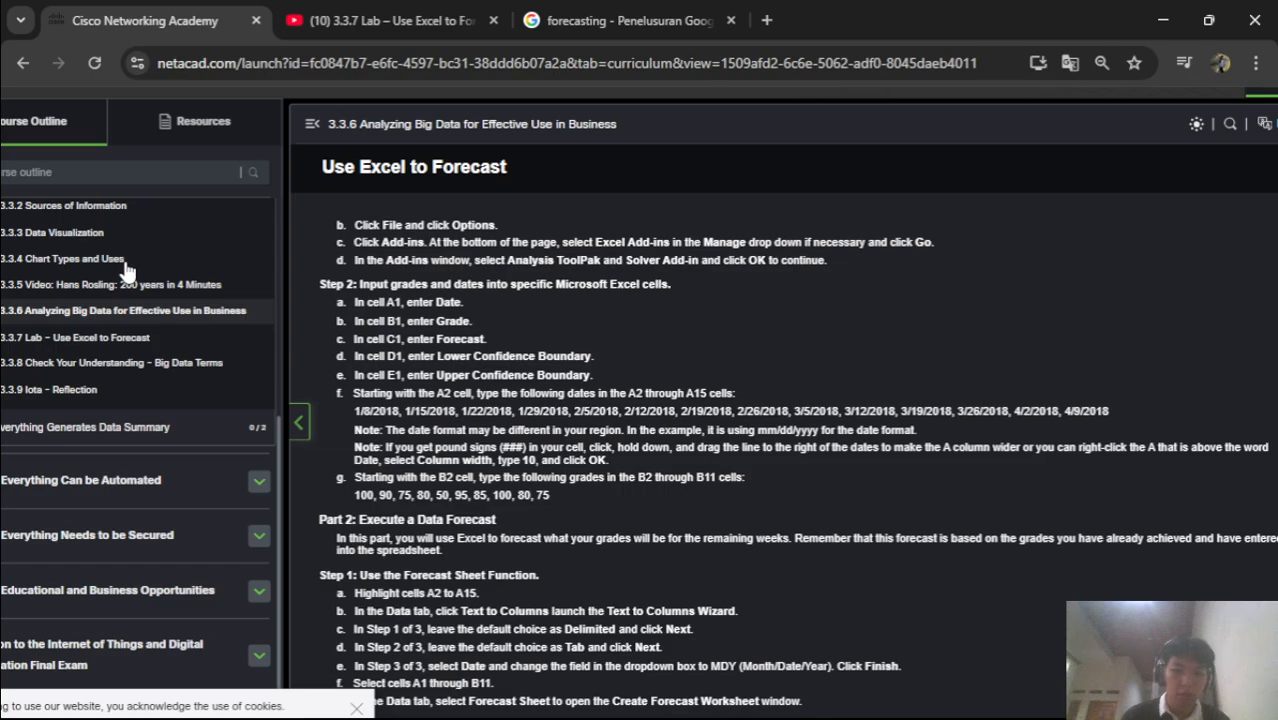
pyautogui.hotkey('alt', 'Tab')
pyautogui.press('Return')
# Enter the remaining grades 95, 85, 100, 80 and 75 into B7 through B11
pyautogui.write('95')
pyautogui.hotkey('alt', 'Tab')
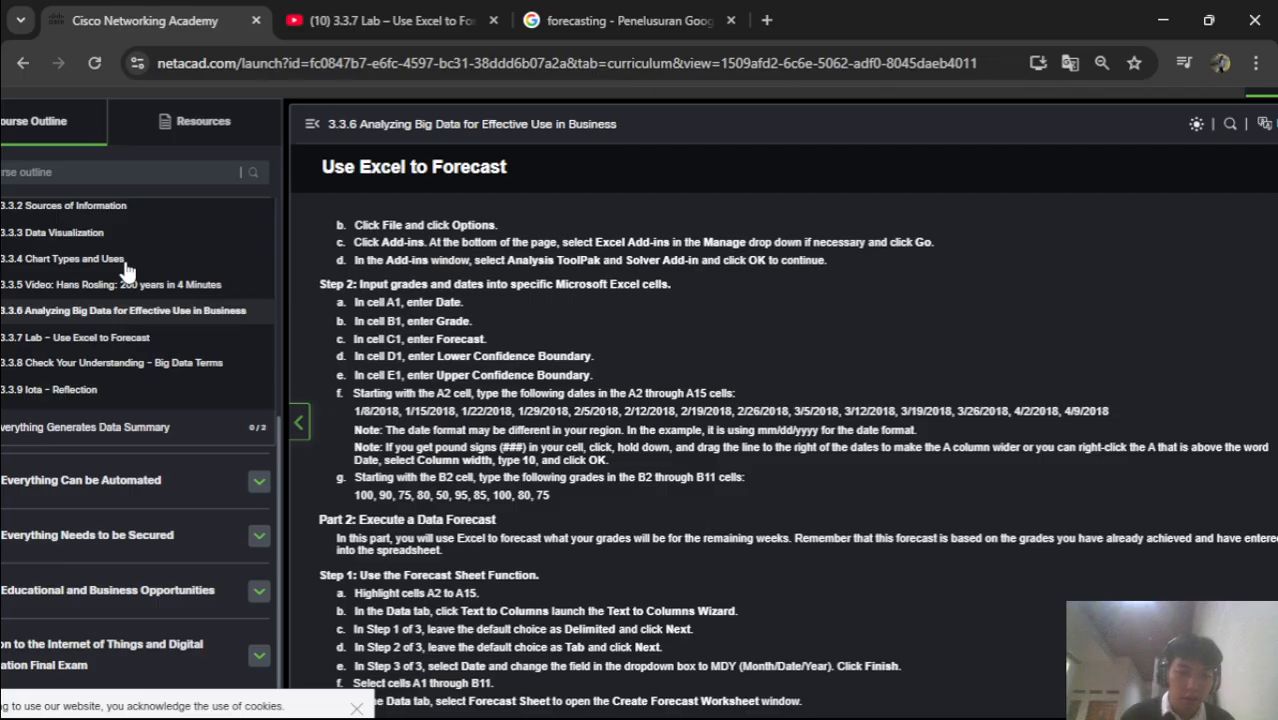
pyautogui.hotkey('alt', 'Tab')
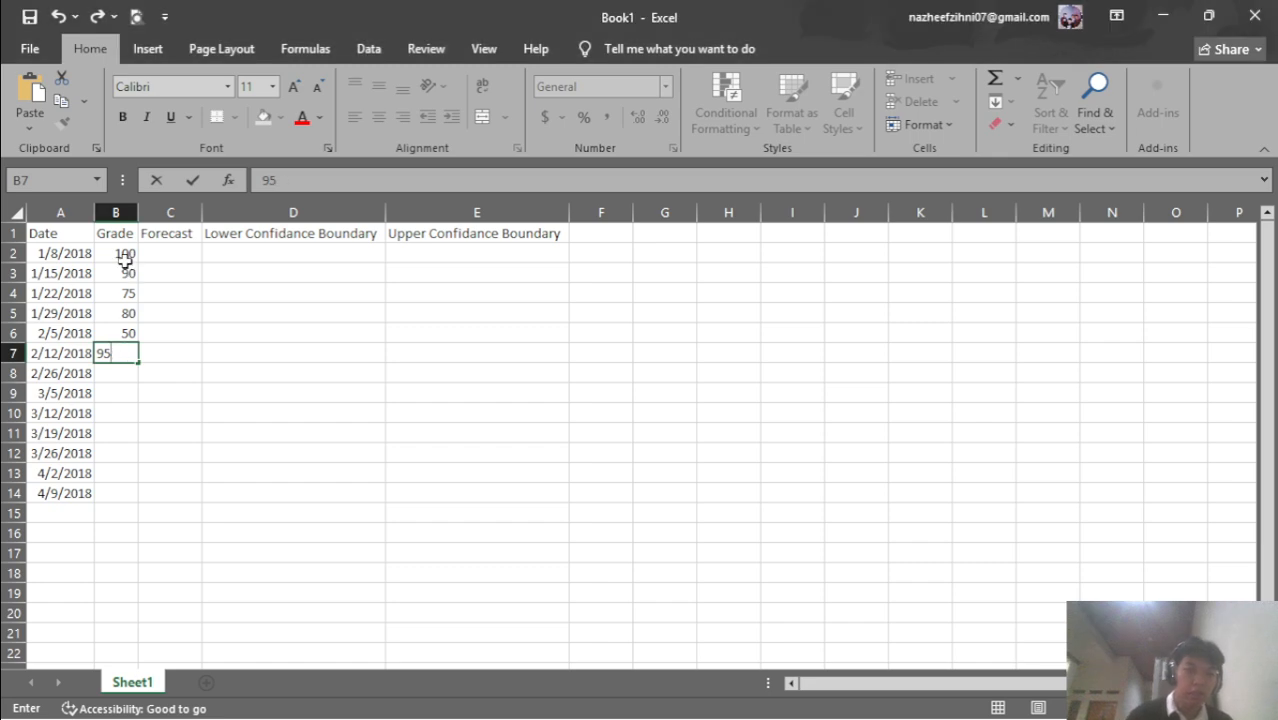
pyautogui.press('Return')
pyautogui.write('85')
pyautogui.hotkey('alt', 'Tab')
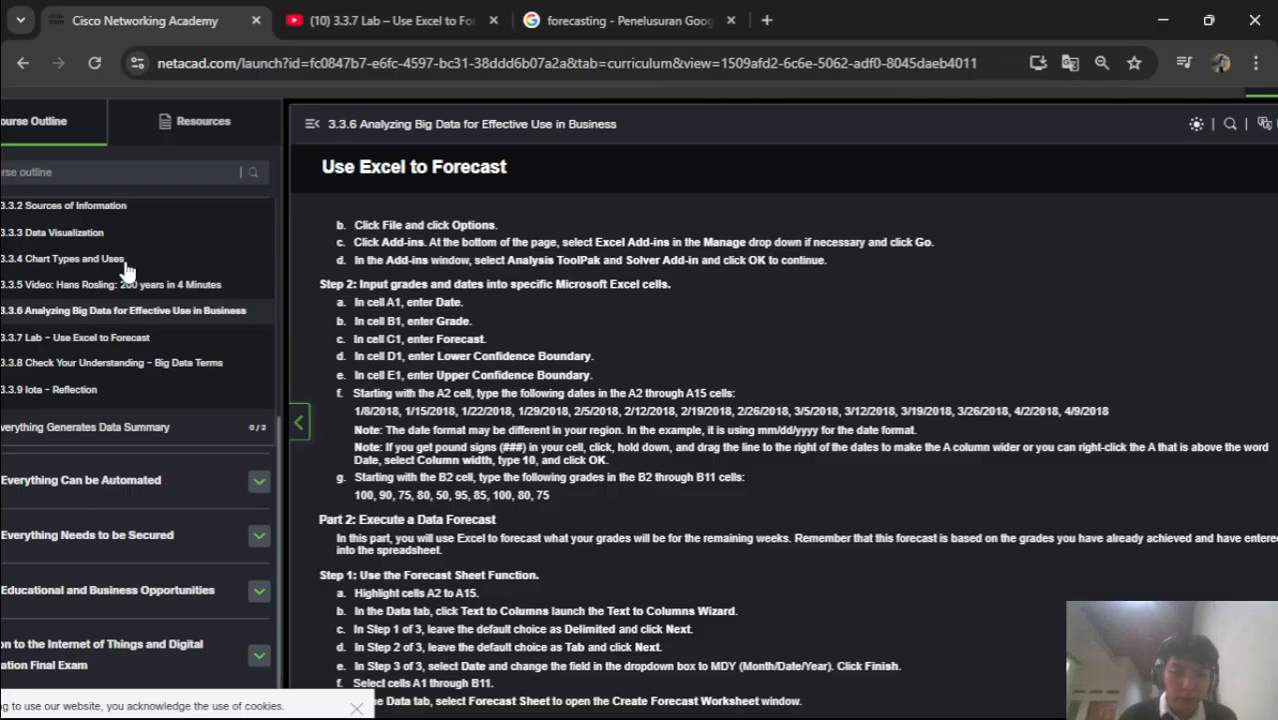
pyautogui.hotkey('alt', 'Tab')
pyautogui.press('Return')
pyautogui.write('10')
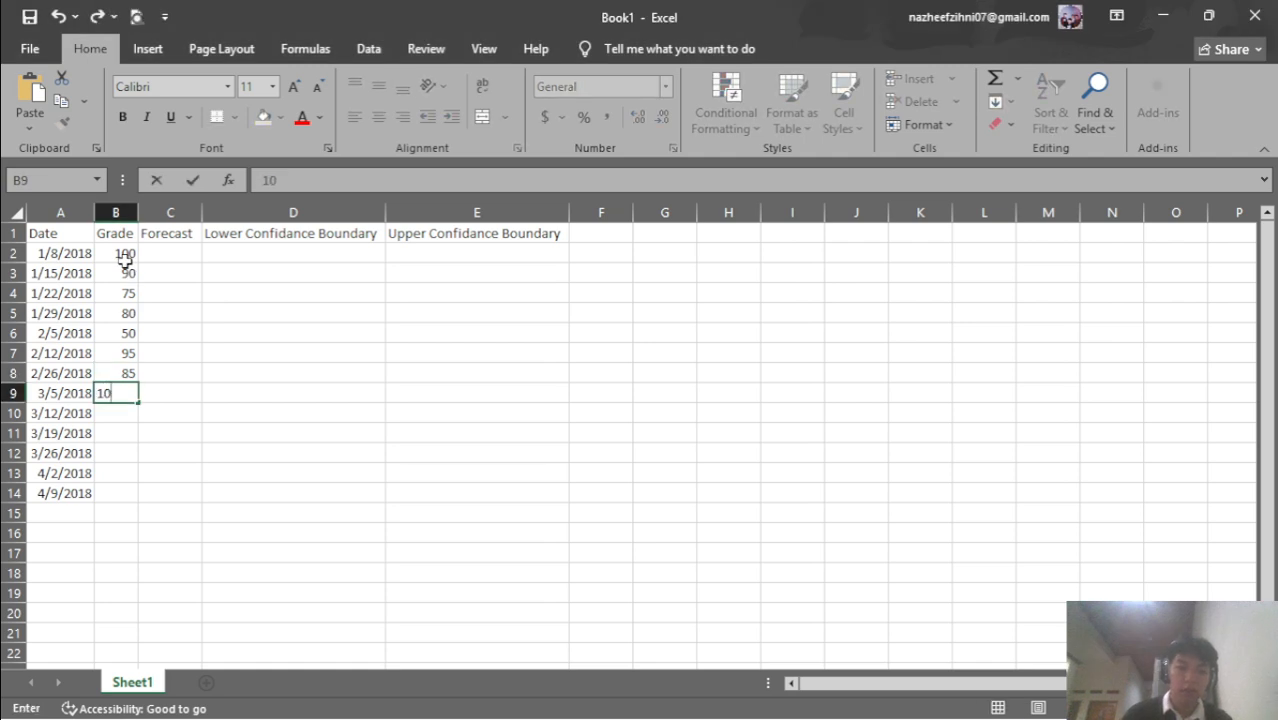
pyautogui.press('Return')
pyautogui.write('80')
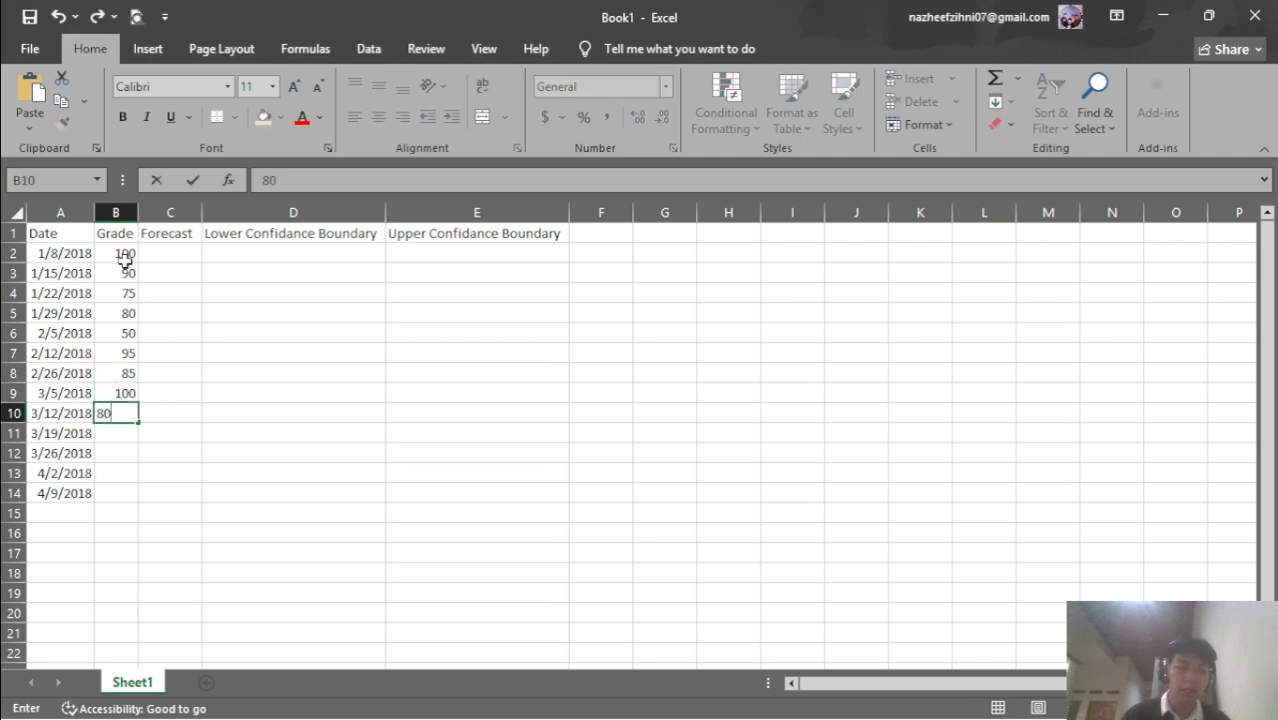
pyautogui.hotkey('alt', 'Tab')
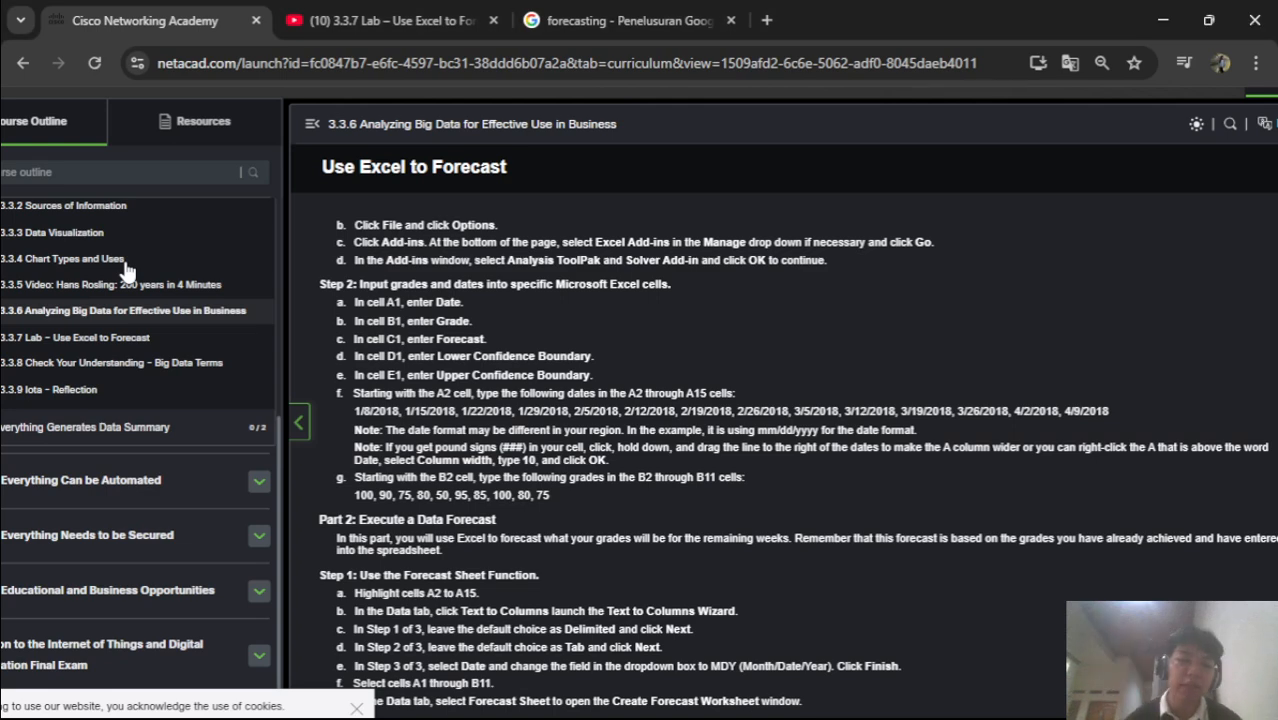
pyautogui.hotkey('alt', 'Tab')
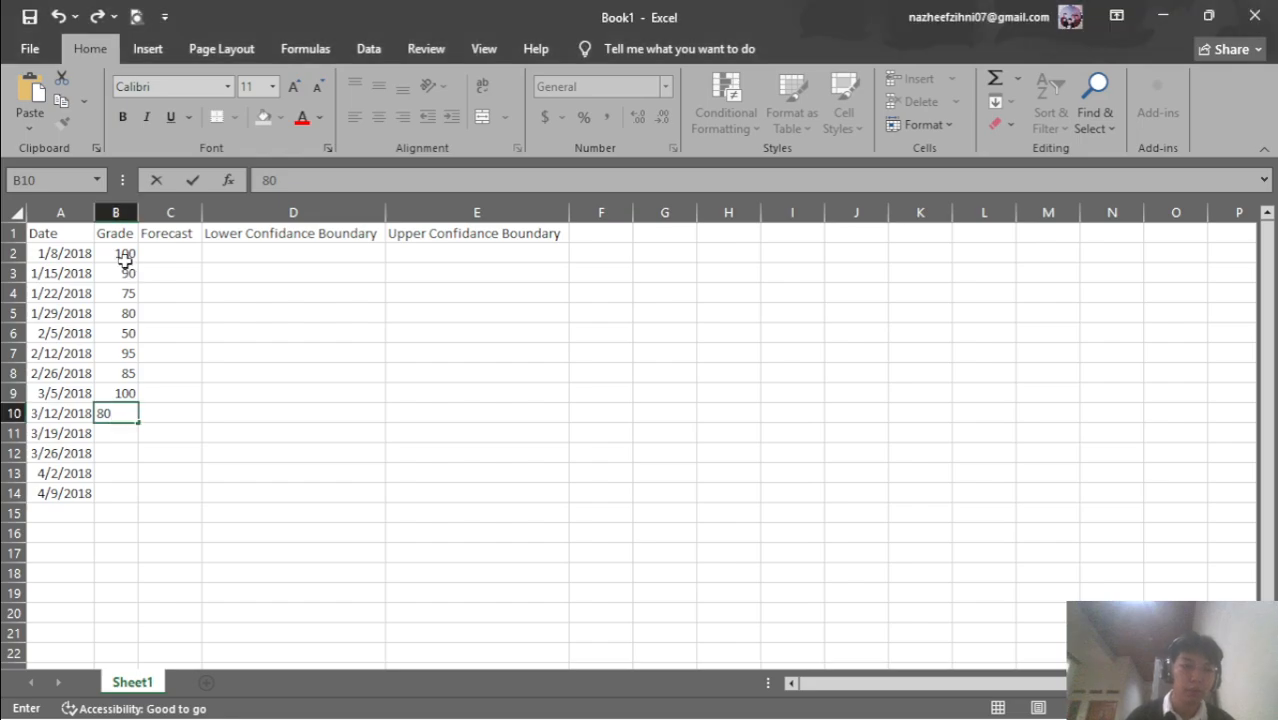
pyautogui.hotkey('alt', 'Tab')
pyautogui.hotkey('alt', 'Tab')
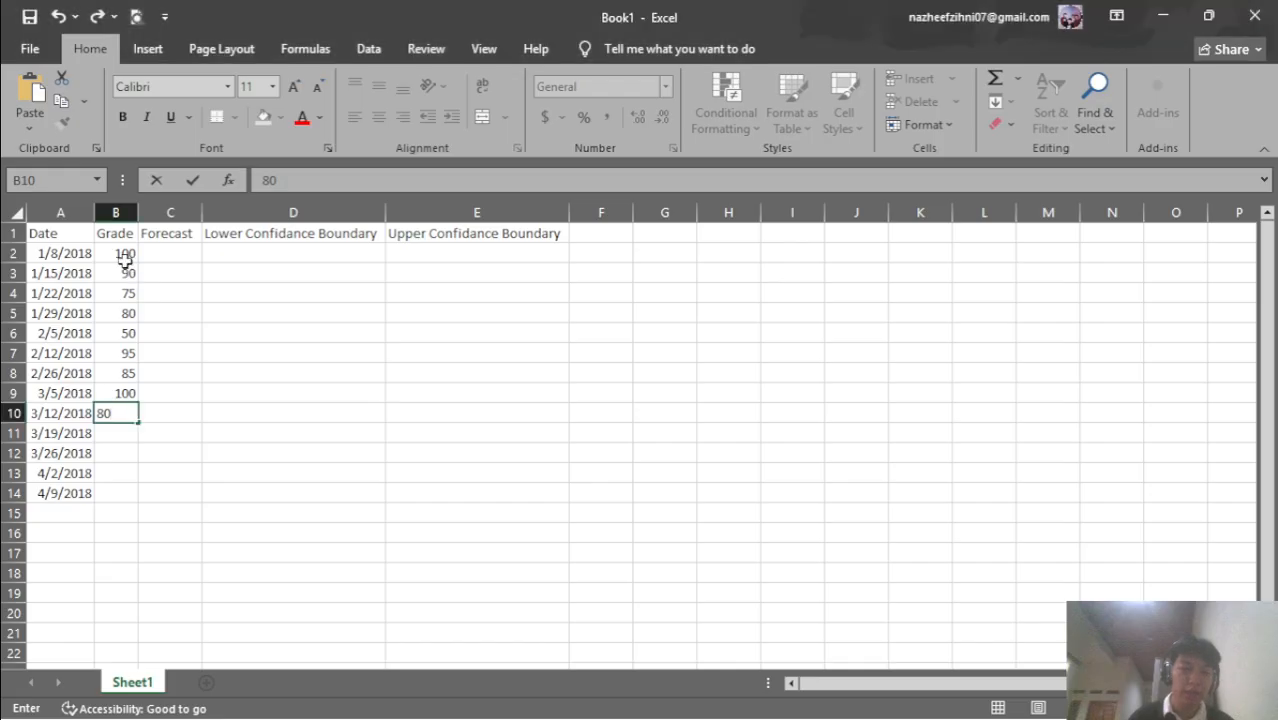
pyautogui.hotkey('alt', 'Tab')
pyautogui.hotkey('alt', 'Tab')
pyautogui.press('Return')
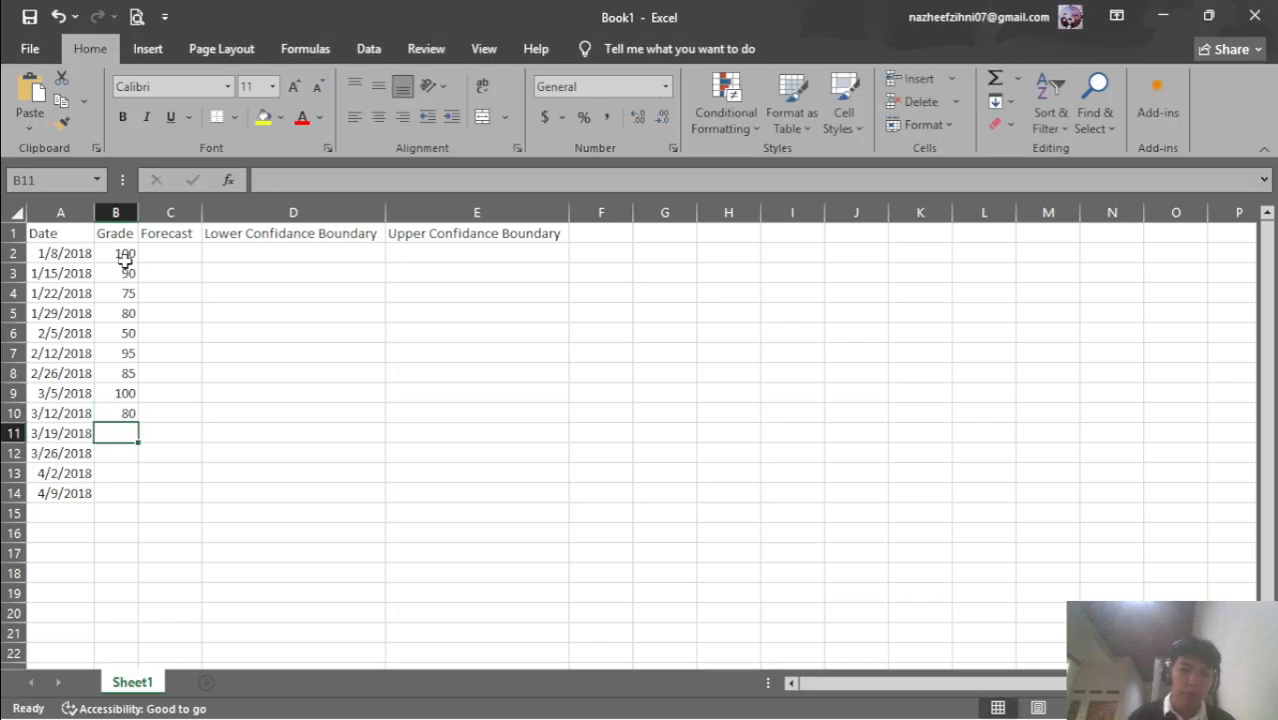
pyautogui.write('75')
pyautogui.press('Return')
pyautogui.hotkey('alt', 'Tab')
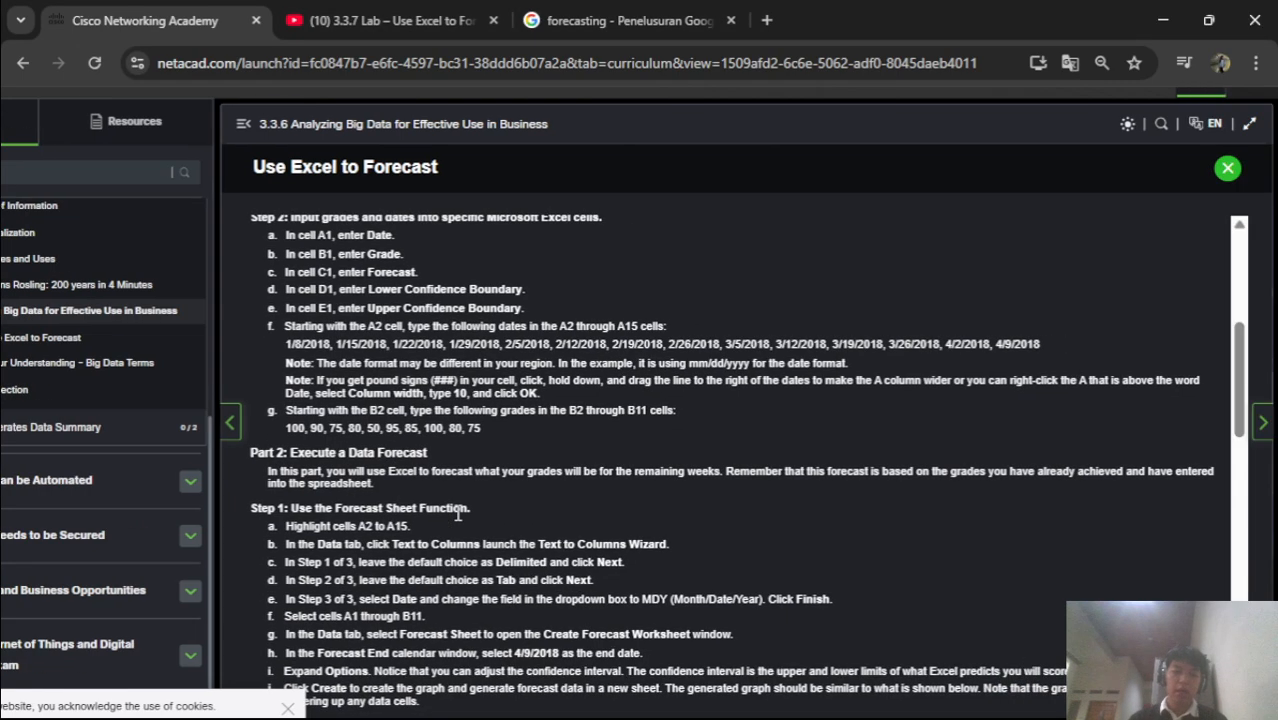
# Translate the Part 2 introduction paragraph into Indonesian, then close the translation popup
pyautogui.scroll(5, 455, 512)
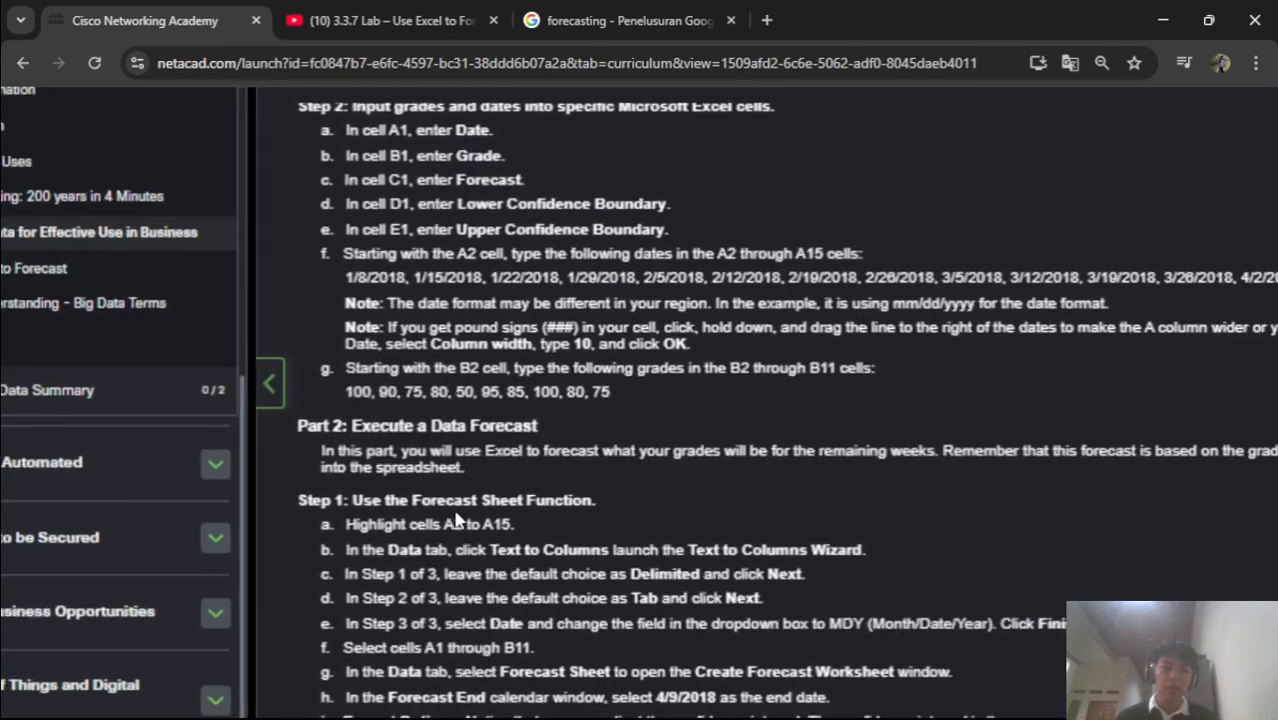
pyautogui.scroll(-2, 428, 507)
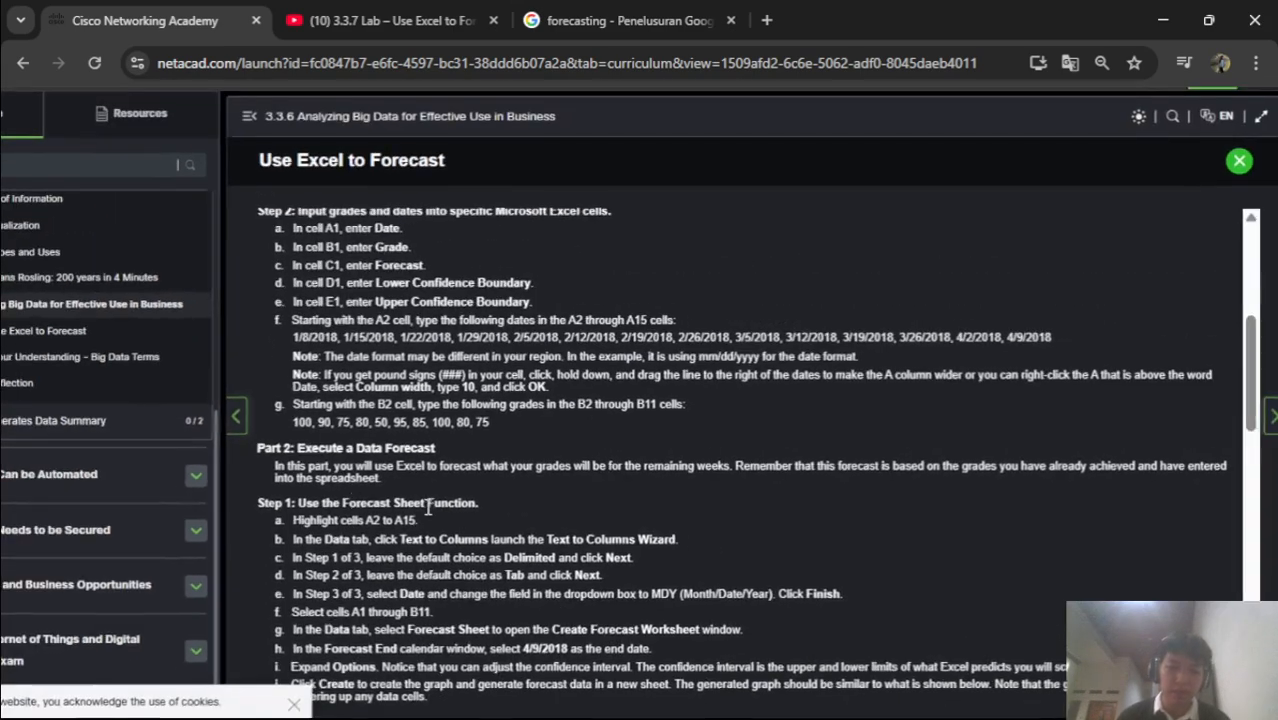
pyautogui.moveTo(275, 467); pyautogui.dragTo(397, 494)
pyautogui.click(376, 492)
pyautogui.moveTo(268, 468); pyautogui.dragTo(399, 488)
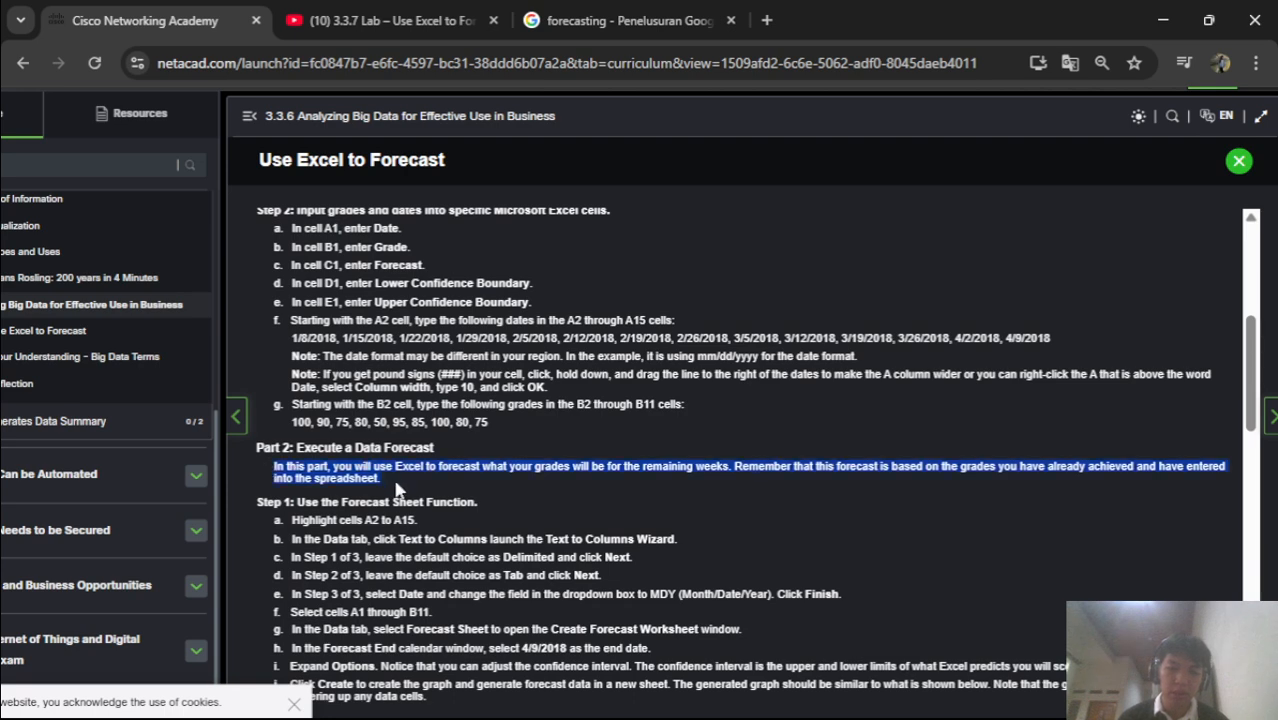
pyautogui.rightClick(397, 488)
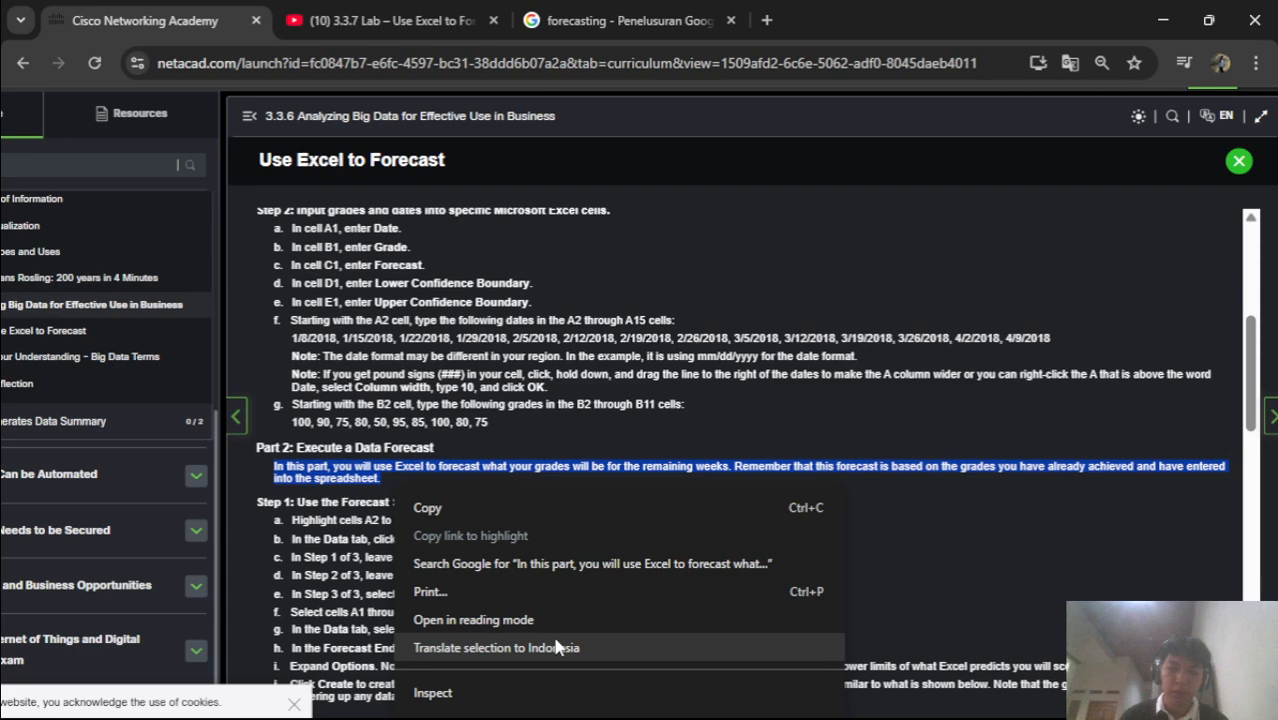
pyautogui.press('Escape')
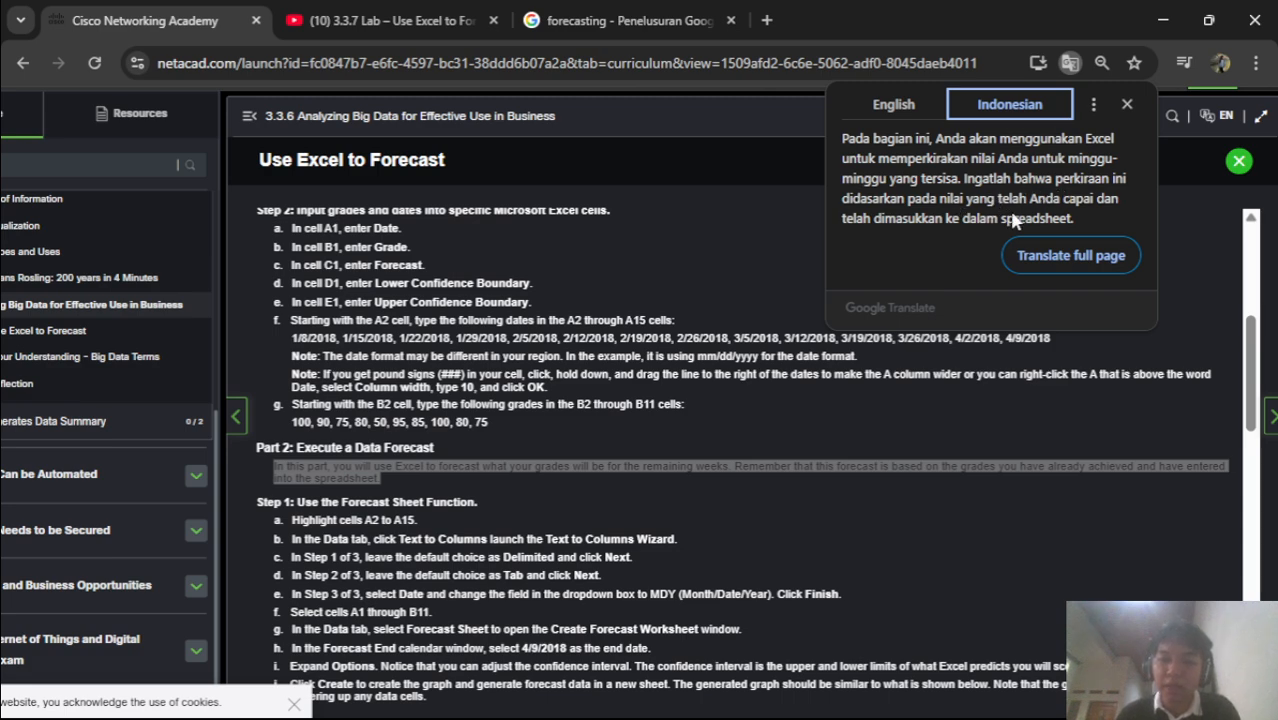
pyautogui.click(797, 543)
# Scroll to the Part 2 forecast steps and return to Excel with cell A2 selected
pyautogui.scroll(-2, 797, 543)
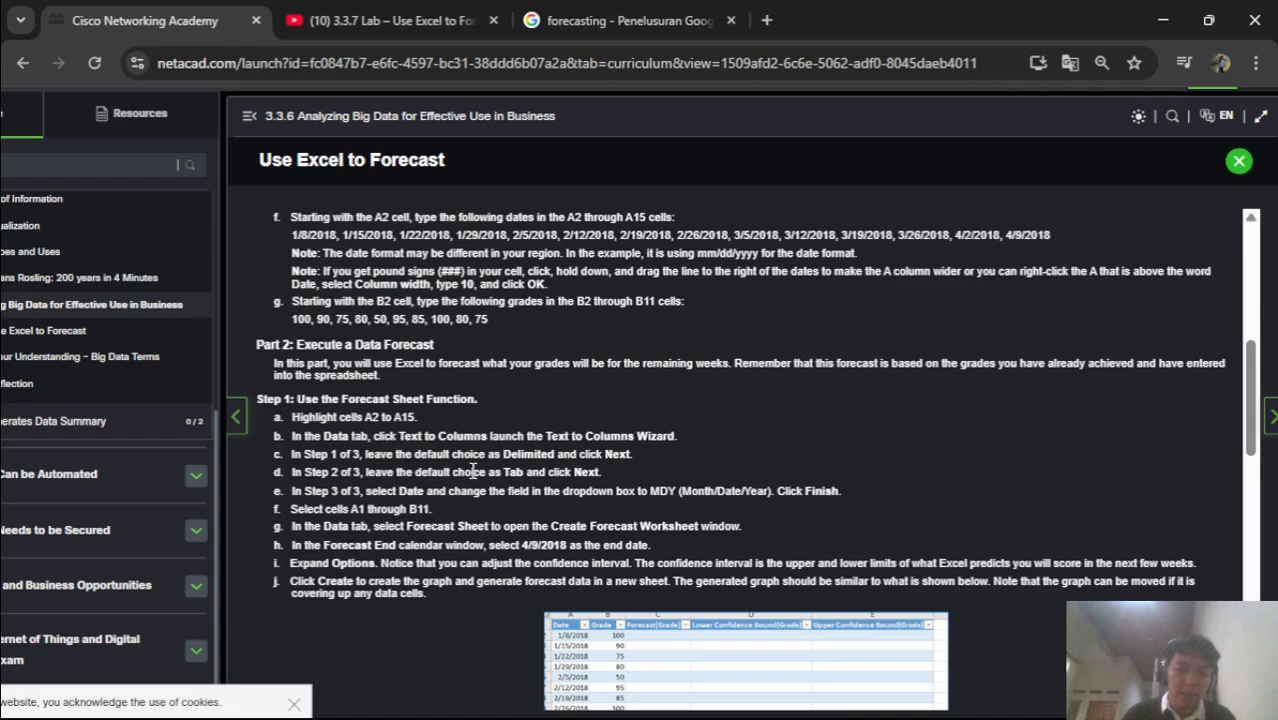
pyautogui.hotkey('alt', 'Tab')
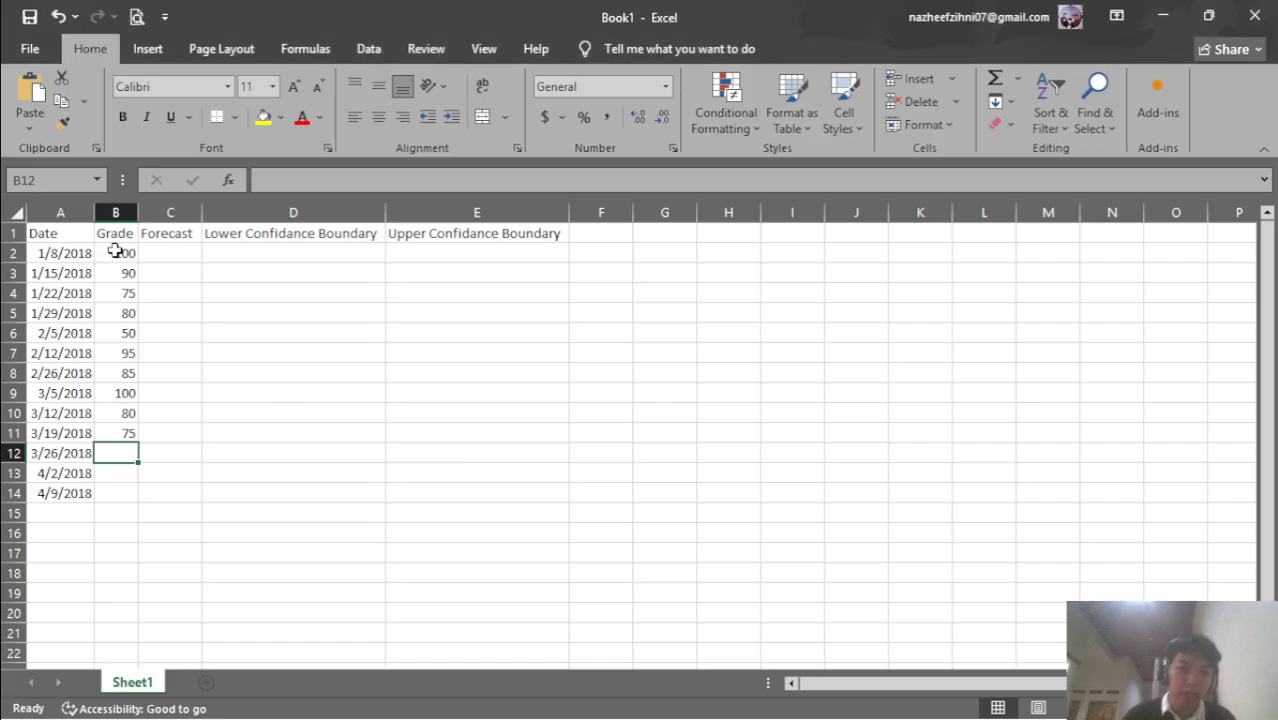
pyautogui.click(68, 254)
pyautogui.hotkey('alt', 'Tab')
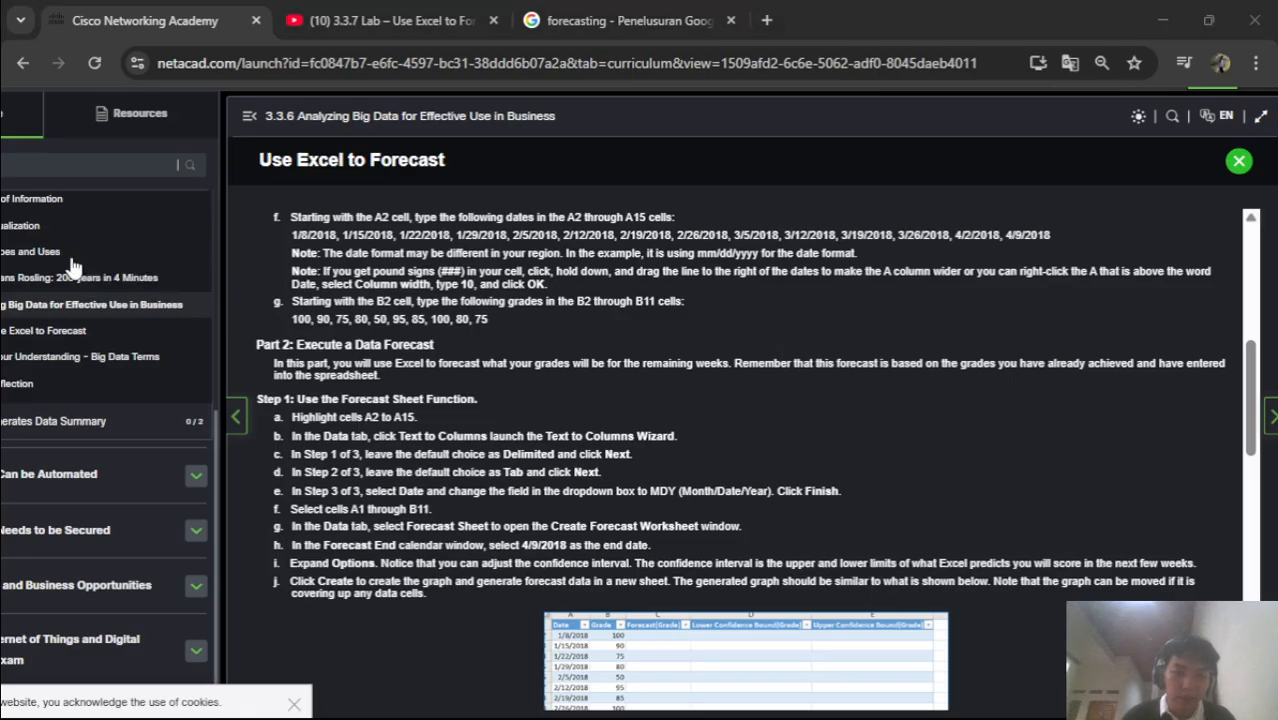
pyautogui.hotkey('alt', 'Tab')
pyautogui.click(364, 49)
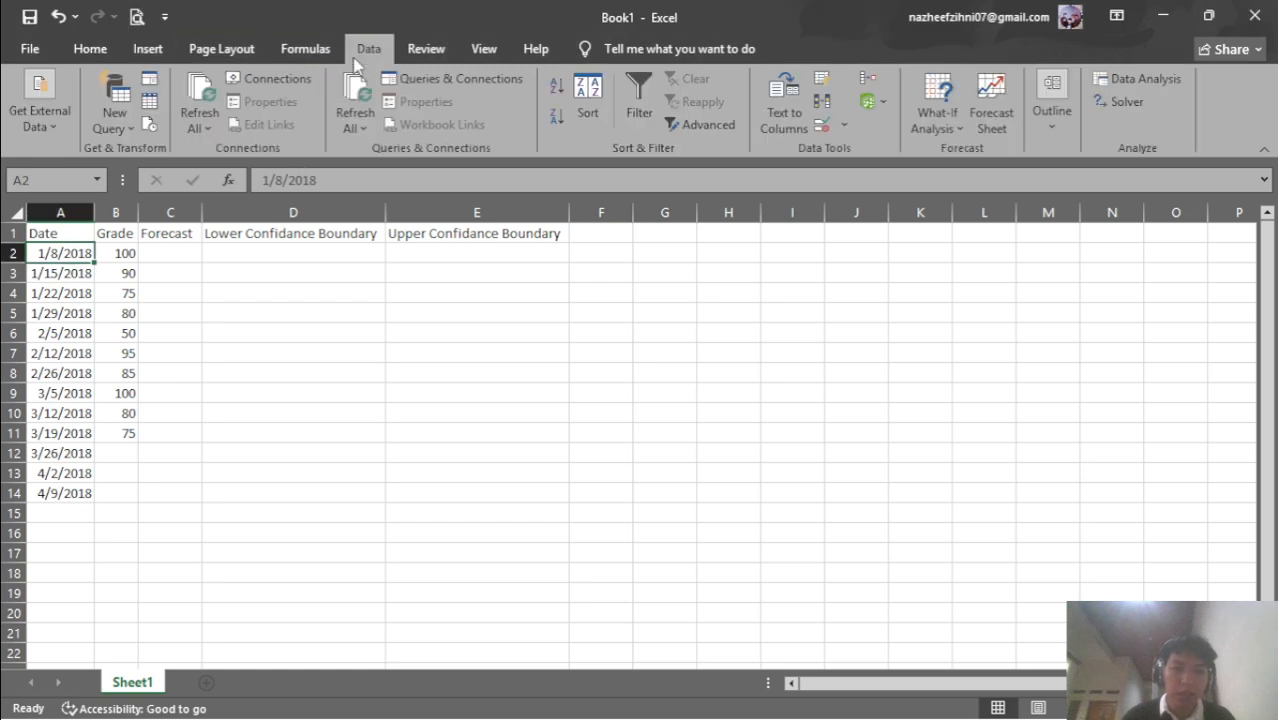
pyautogui.hotkey('alt', 'Tab')
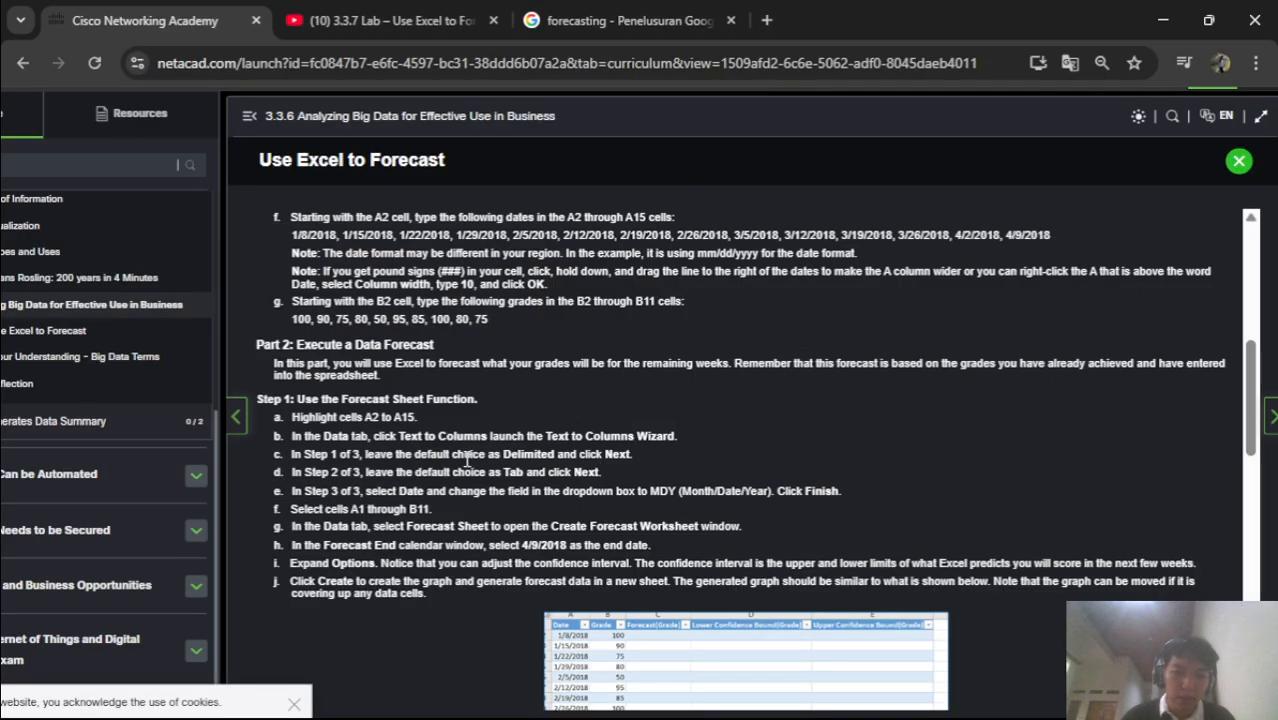
pyautogui.hotkey('alt', 'Tab')
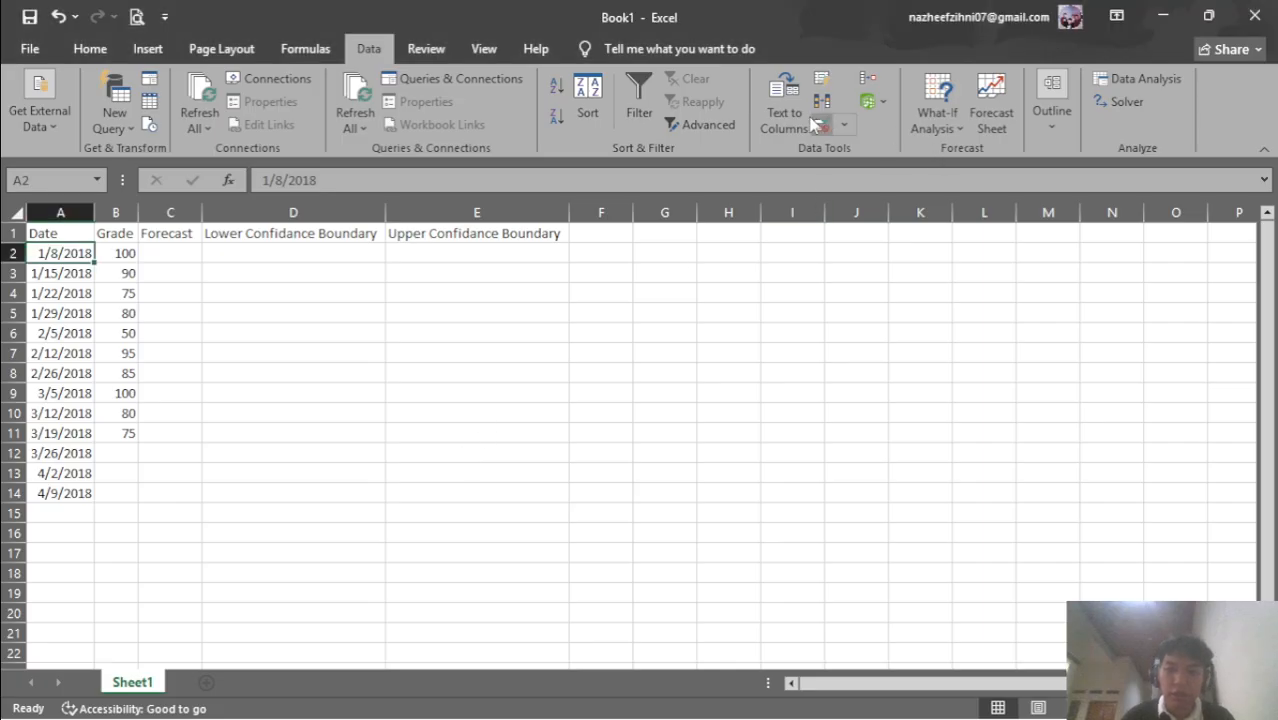
pyautogui.hotkey('alt', 'Tab')
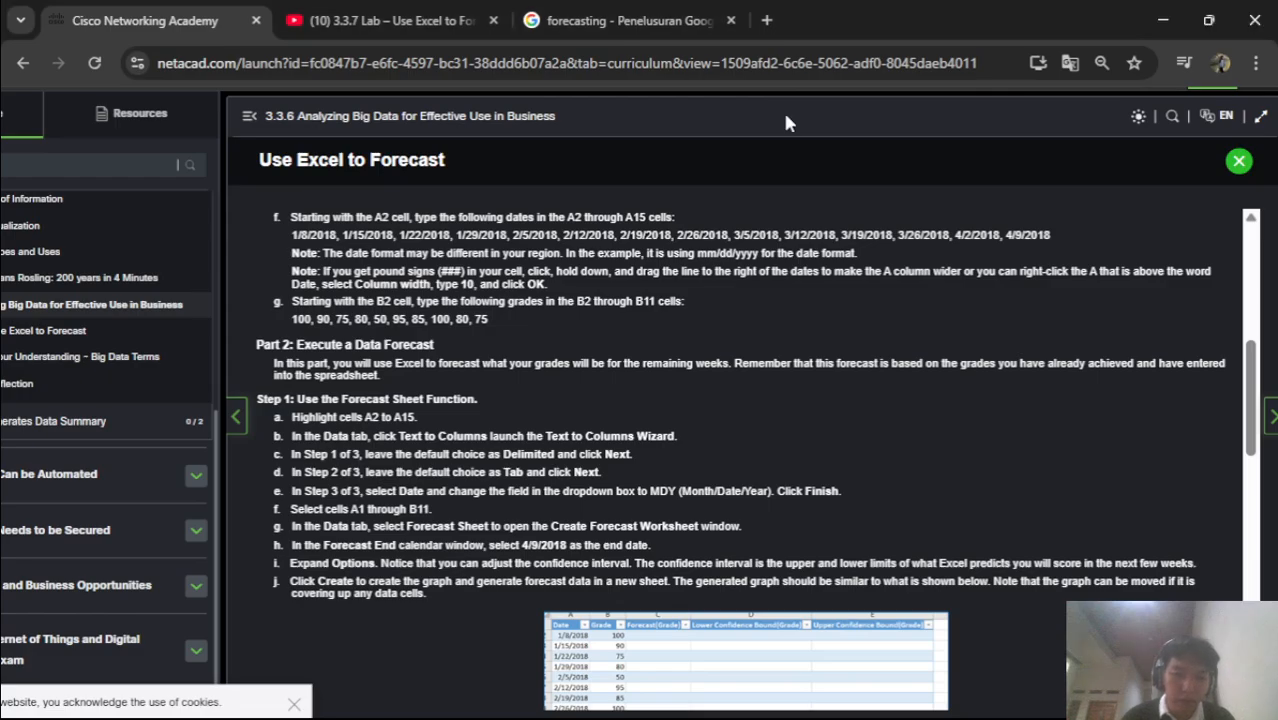
pyautogui.hotkey('alt', 'Tab')
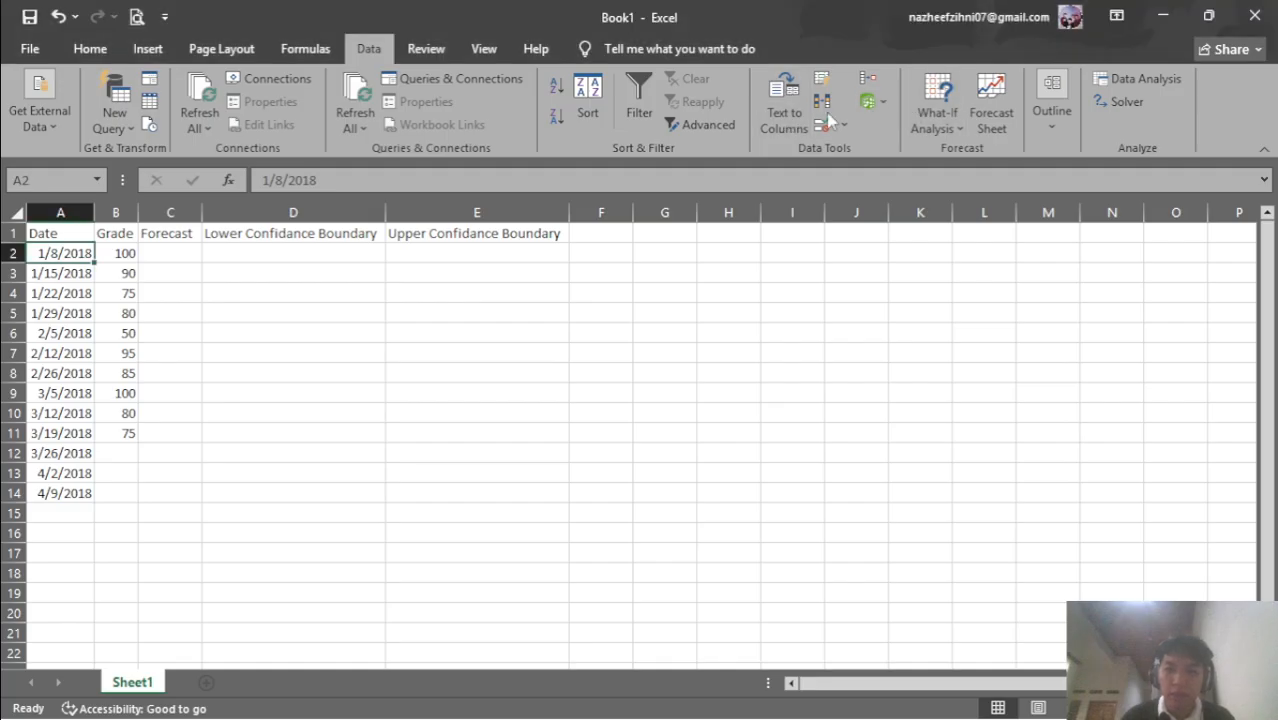
pyautogui.click(779, 116)
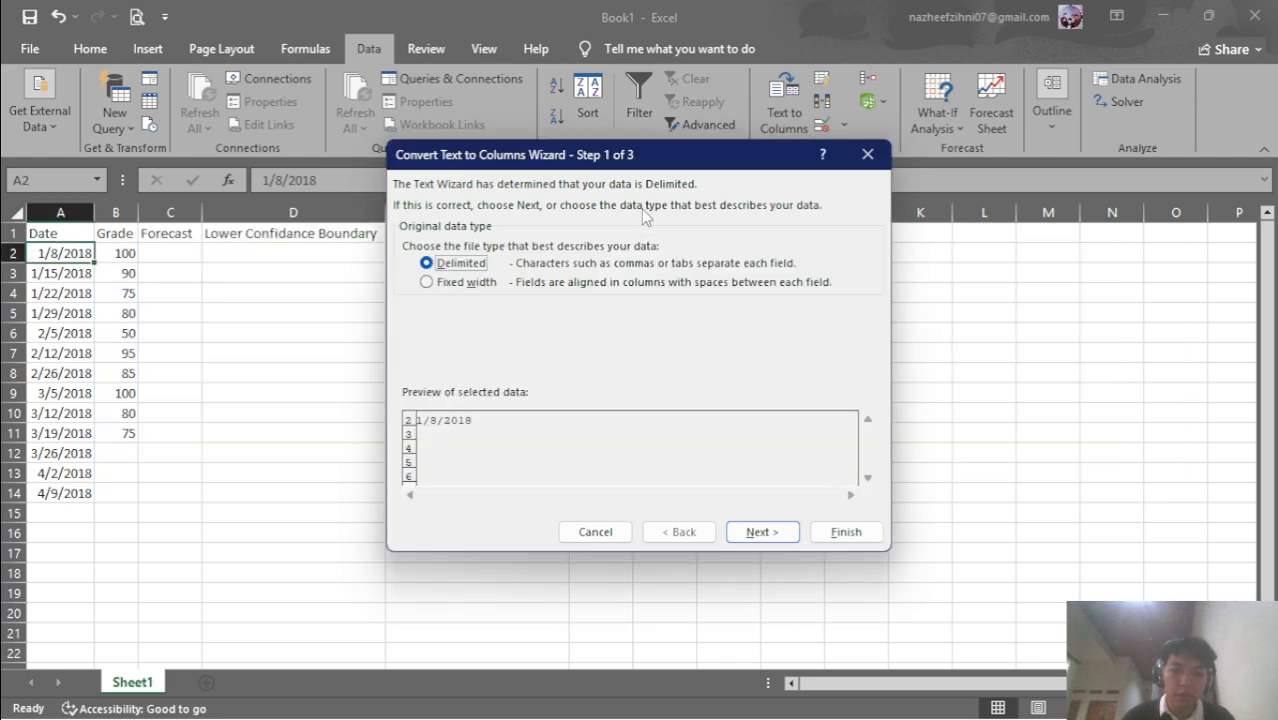
pyautogui.hotkey('alt', 'Tab')
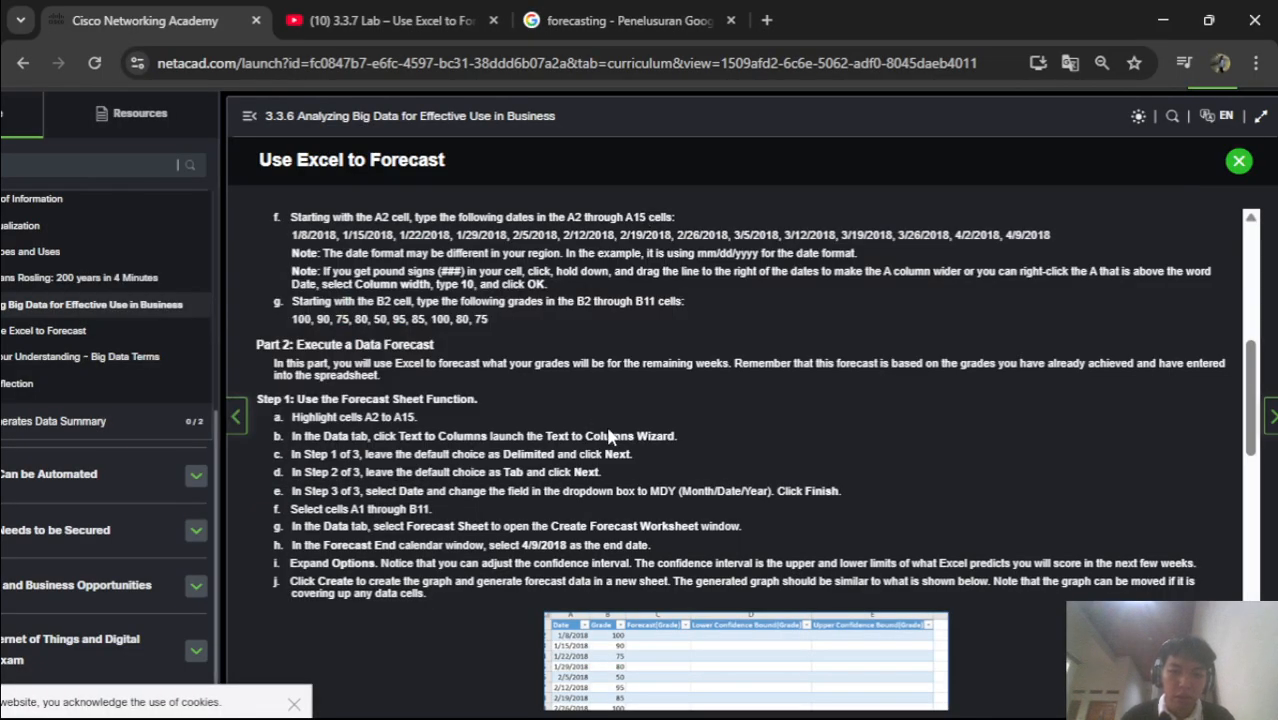
pyautogui.hotkey('alt', 'Tab')
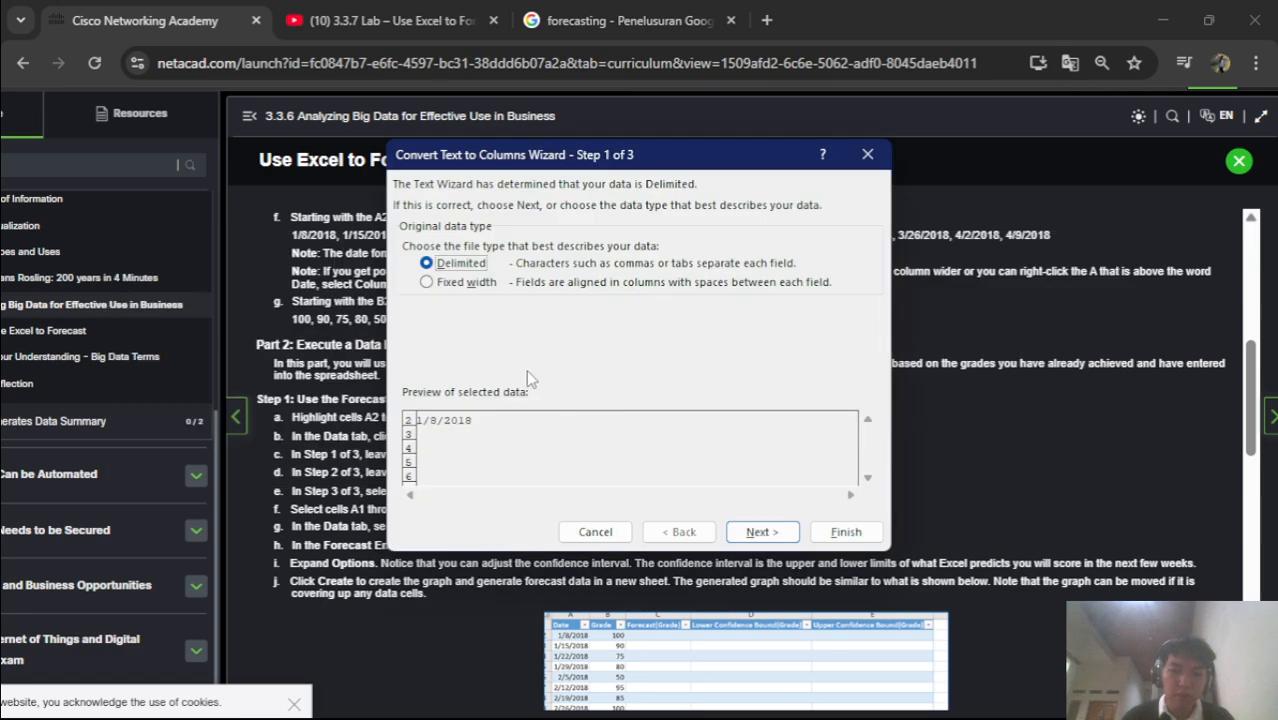
pyautogui.click(460, 283)
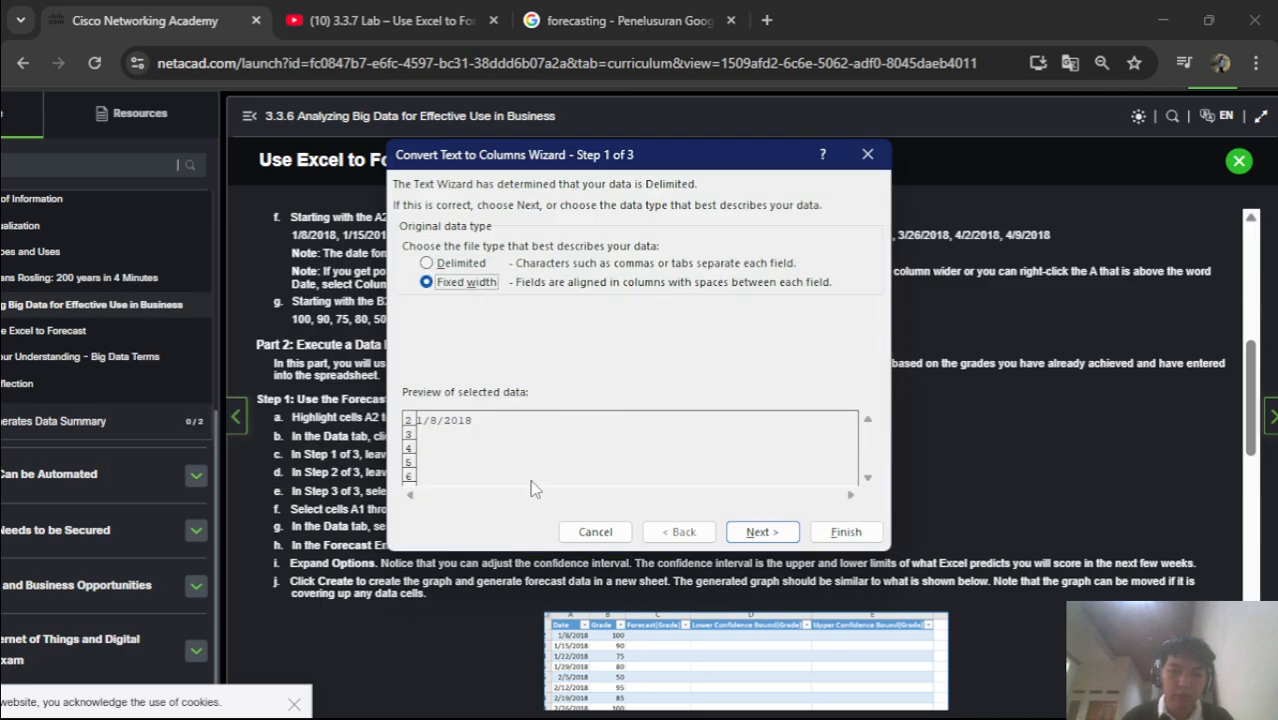
pyautogui.hotkey('alt', 'Tab')
pyautogui.hotkey('alt', 'Tab')
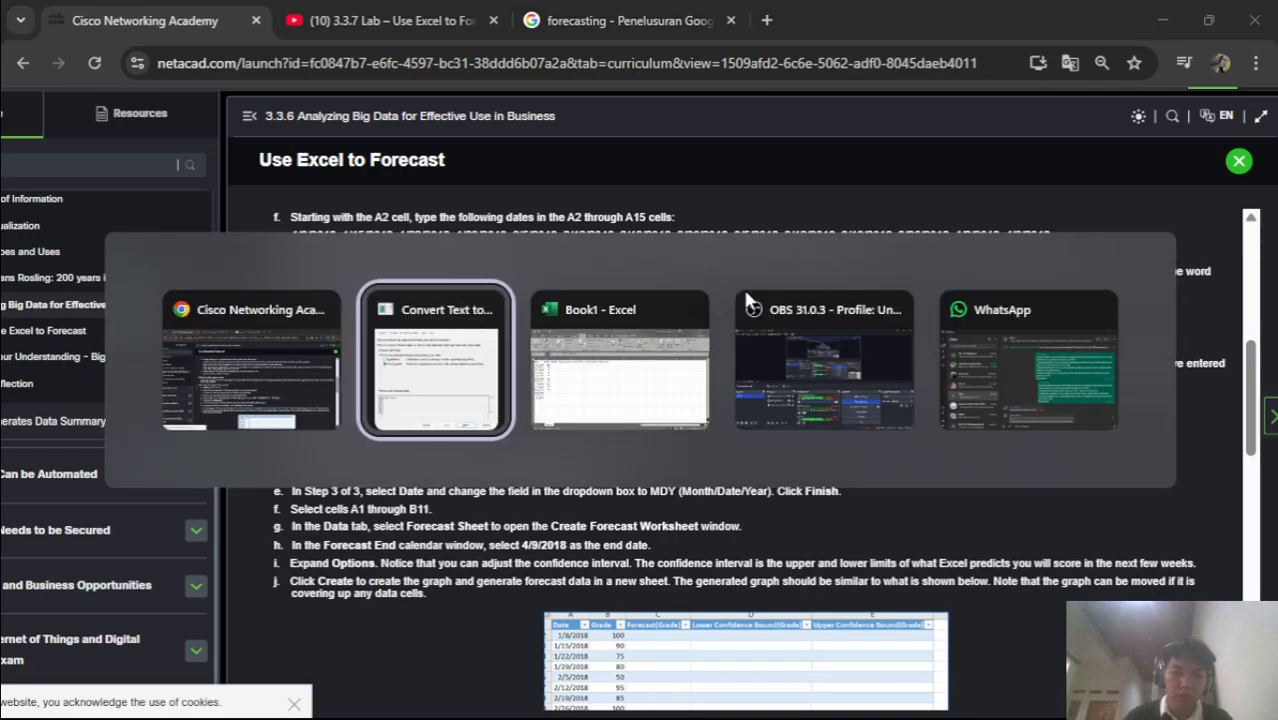
pyautogui.hotkey('alt', 'Tab')
pyautogui.press('Tab')
pyautogui.hotkey('alt', 'Tab')
pyautogui.hotkey('alt', 'Tab')
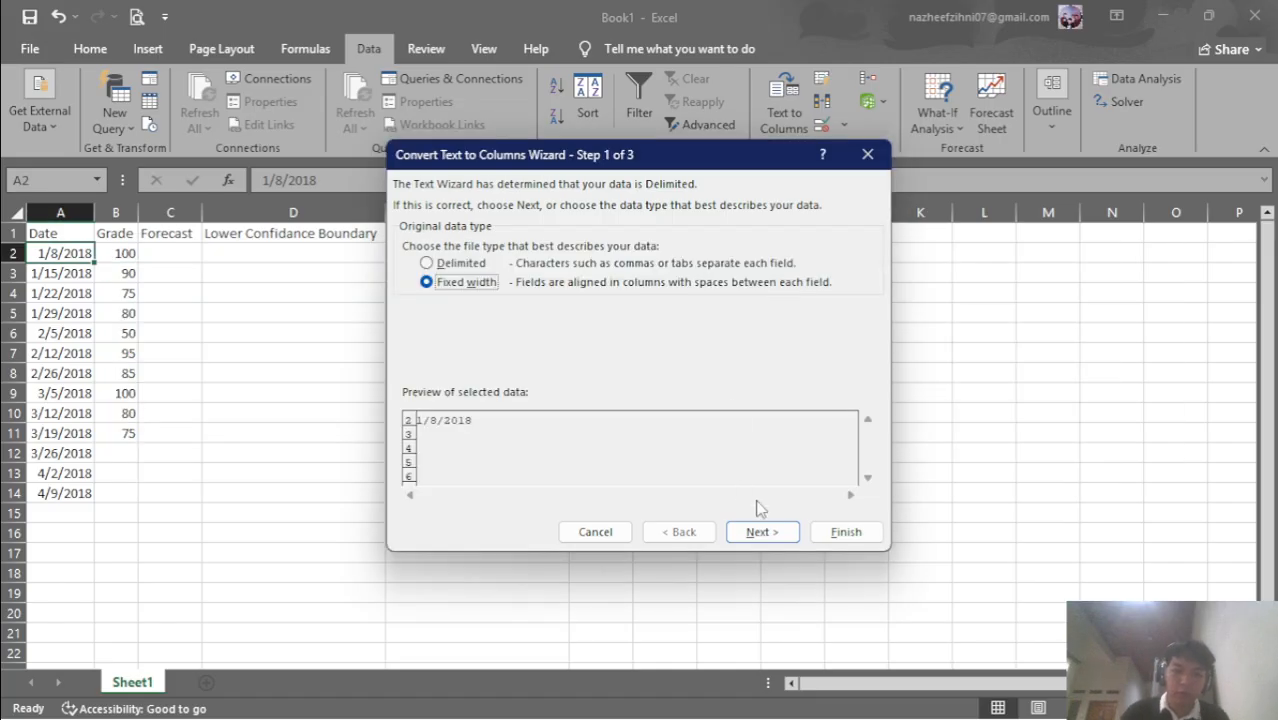
pyautogui.click(481, 265)
pyautogui.hotkey('alt', 'Tab')
pyautogui.press('Tab')
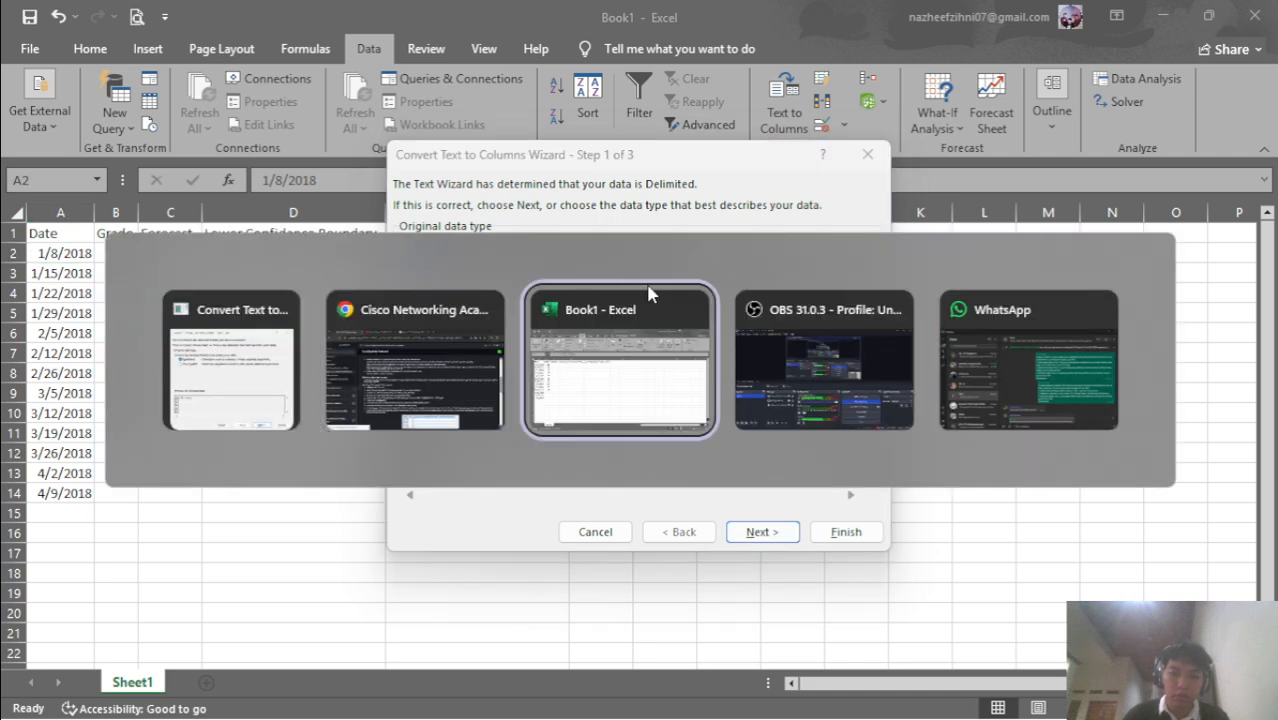
pyautogui.press('Tab')
pyautogui.press('Tab')
pyautogui.press('Tab')
pyautogui.press('Tab')
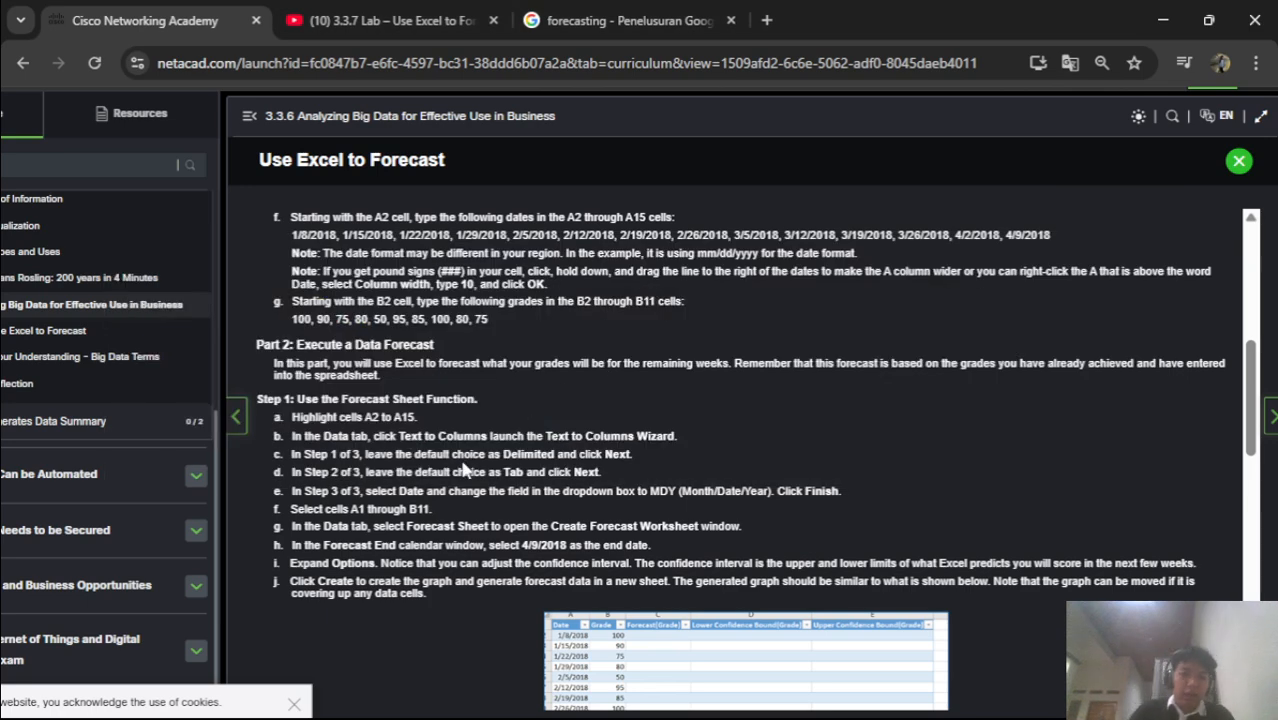
pyautogui.hotkey('alt', 'Tab')
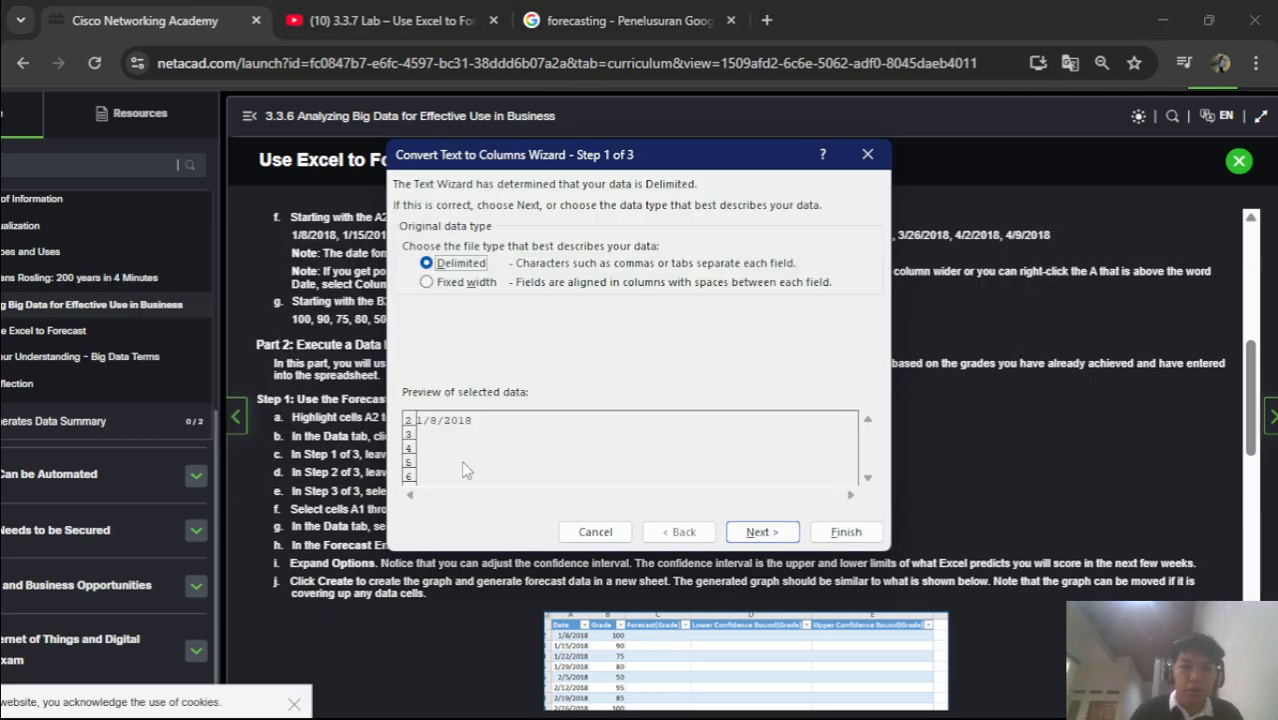
pyautogui.hotkey('alt', 'Tab')
pyautogui.press('Tab')
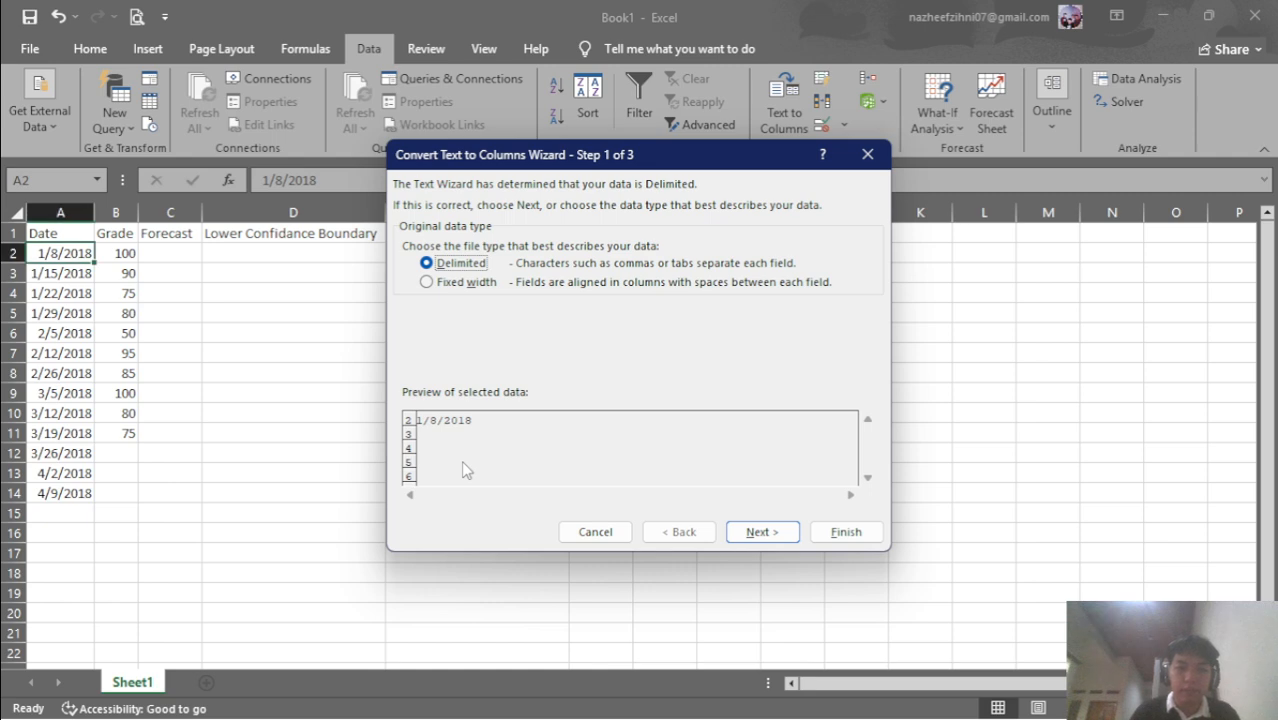
pyautogui.click(878, 155)
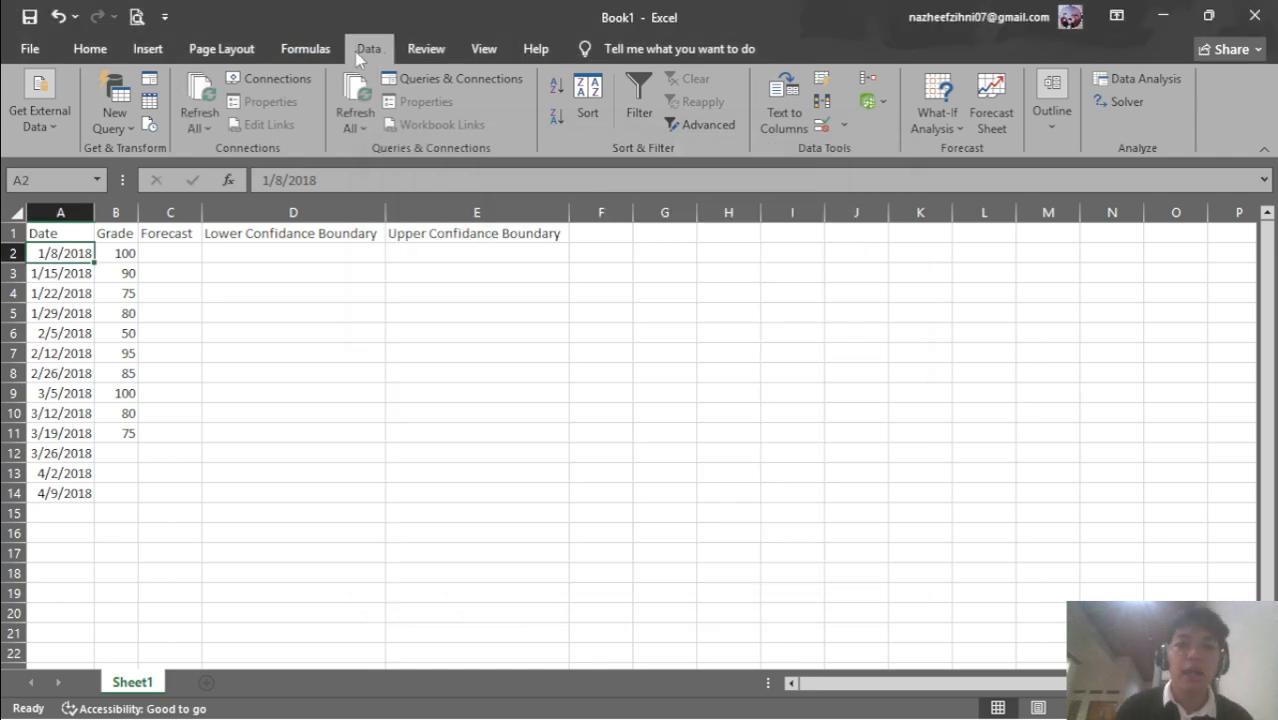
# Reopen the Convert Text to Columns Wizard for the column A dates at Step 1
pyautogui.hotkey('alt', 'Tab')
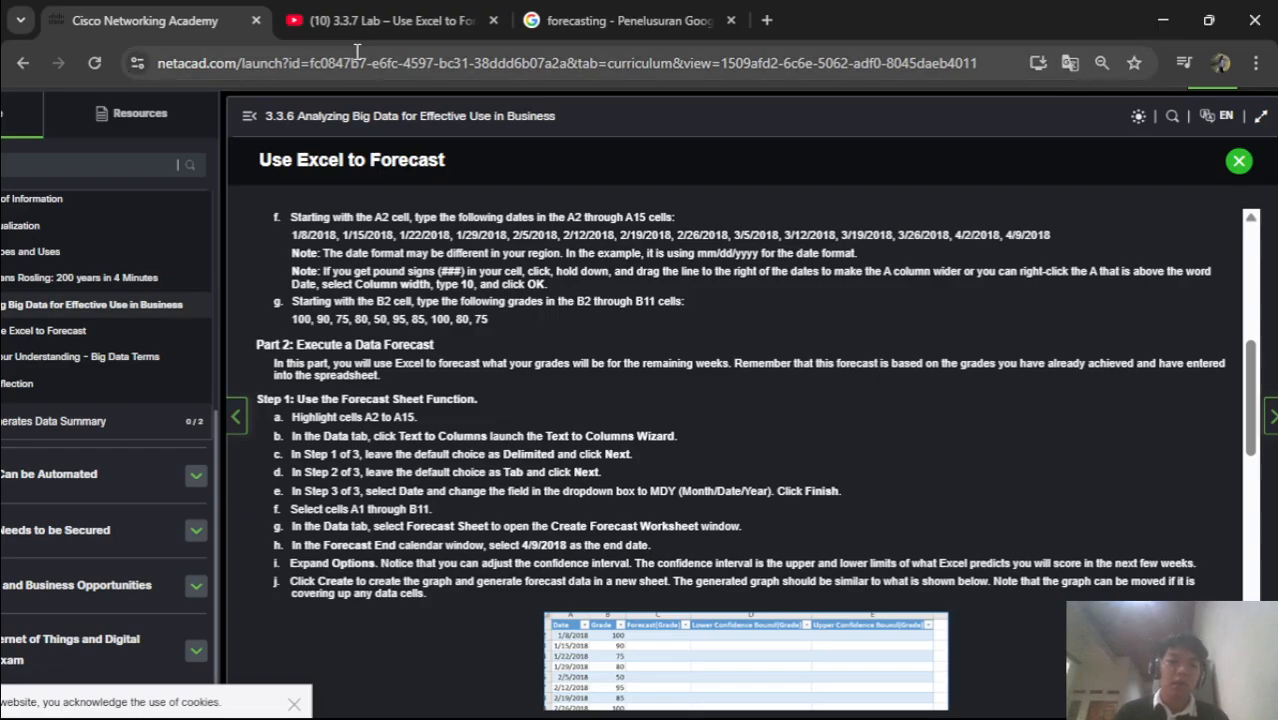
pyautogui.hotkey('alt', 'Tab')
pyautogui.hotkey('alt', 'Tab')
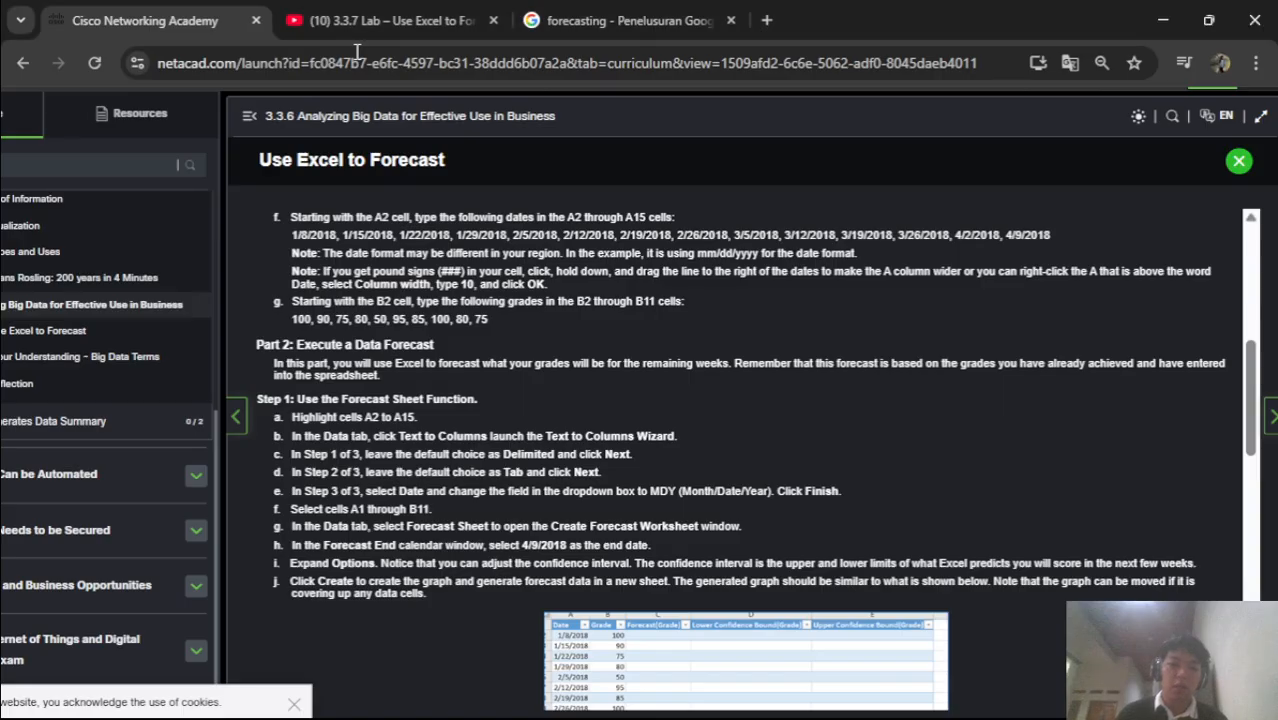
pyautogui.hotkey('alt', 'Tab')
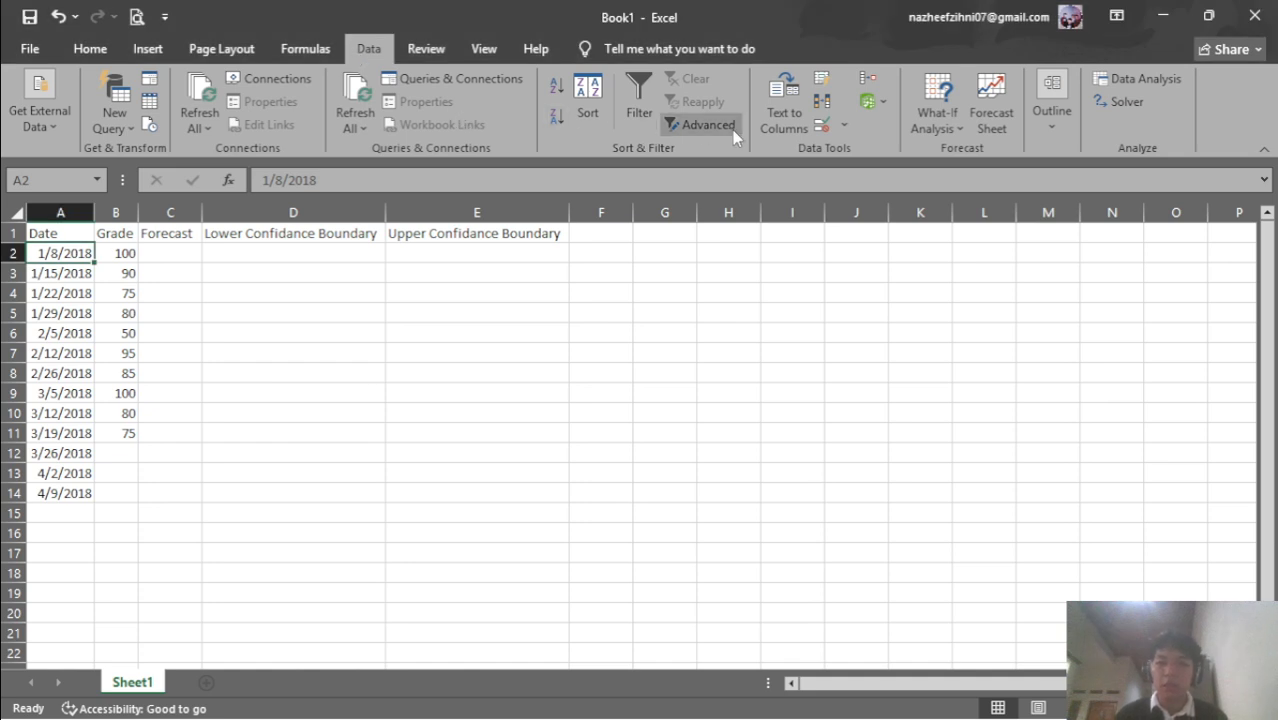
pyautogui.click(776, 112)
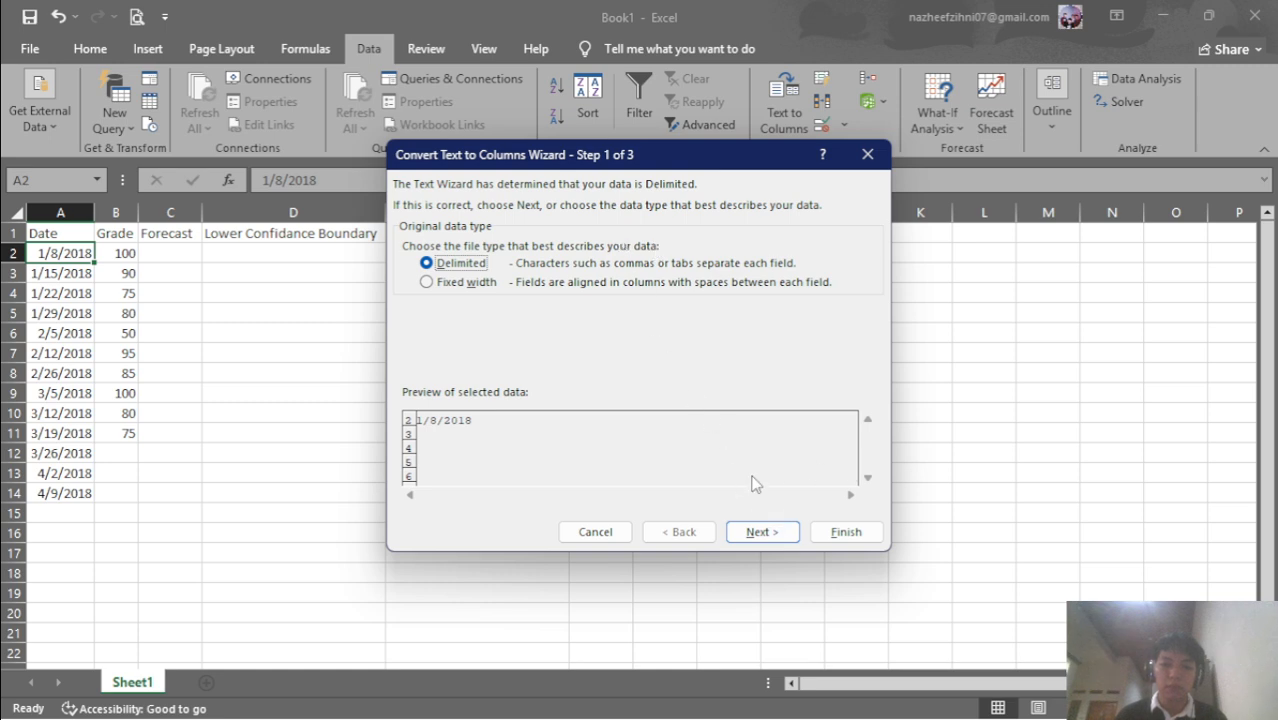
# Move the wizard through Step 2 with Tab as the delimiter, on to Step 3
pyautogui.click(759, 530)
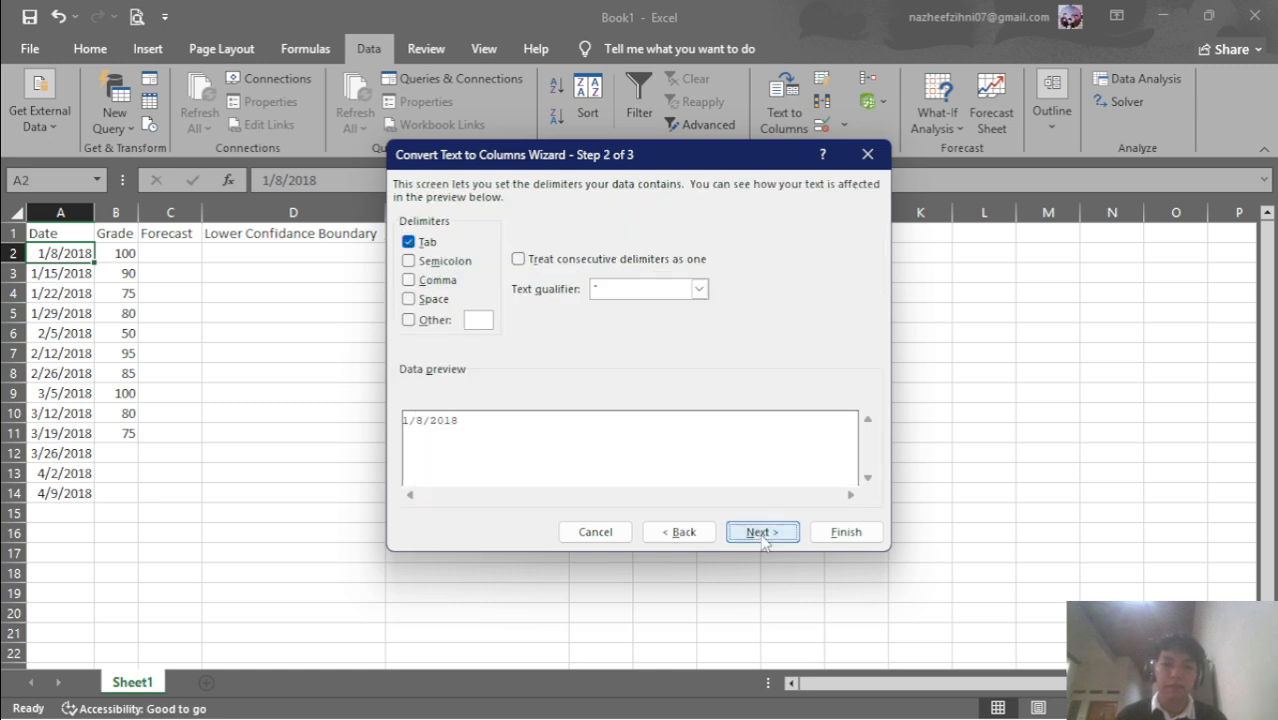
pyautogui.hotkey('alt', 'Tab')
pyautogui.press('Tab')
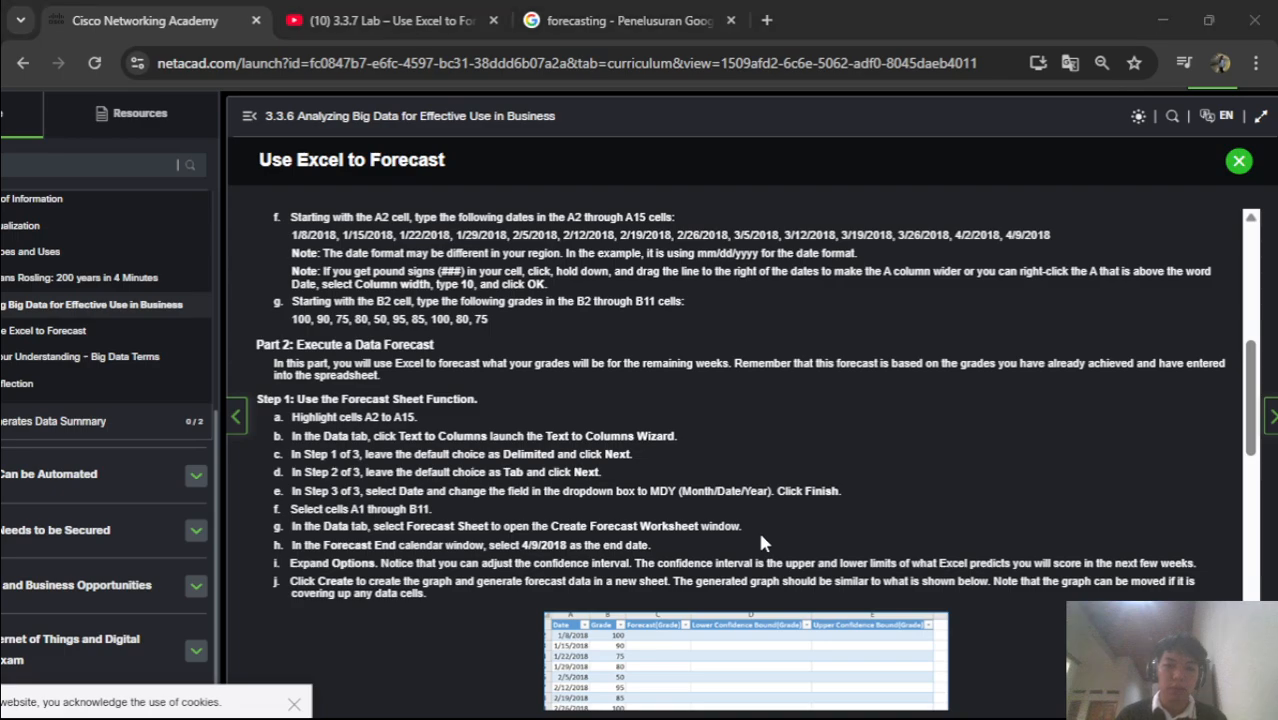
pyautogui.hotkey('alt', 'Tab')
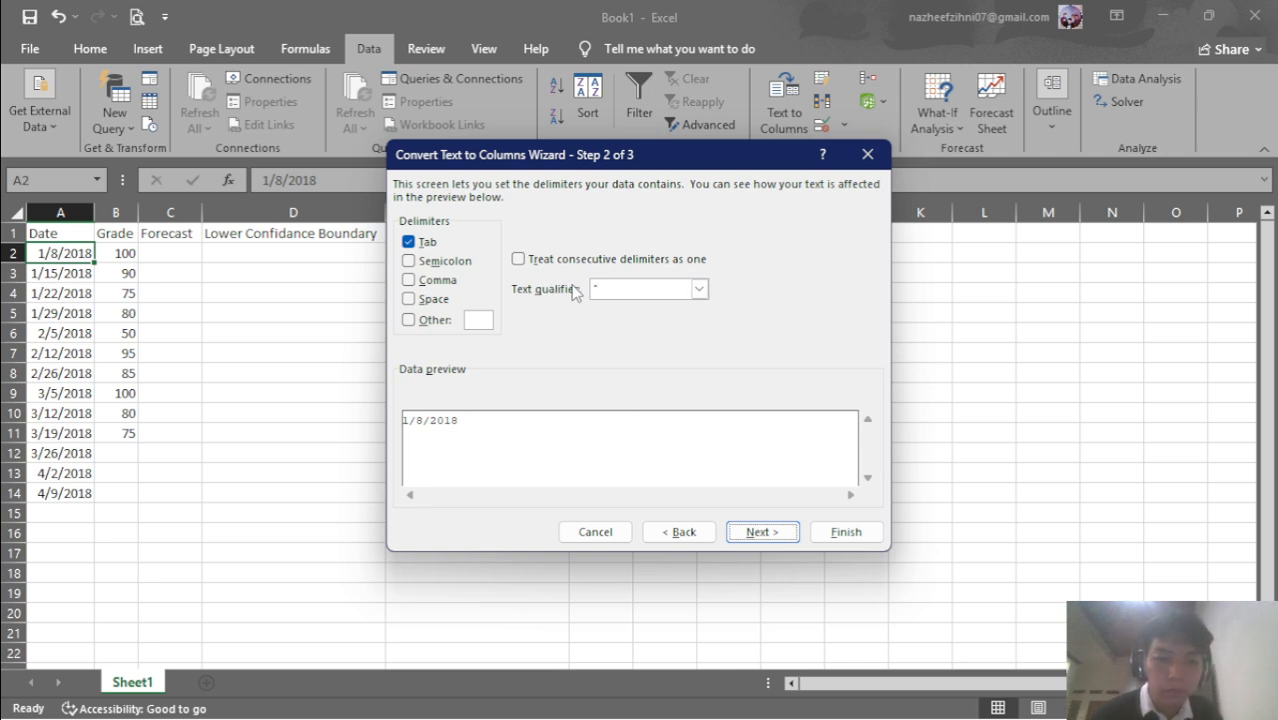
pyautogui.hotkey('alt', 'Tab')
pyautogui.hotkey('alt', 'Tab')
pyautogui.hotkey('alt', 'Tab')
pyautogui.hotkey('alt', 'Tab')
pyautogui.hotkey('alt', 'Tab')
pyautogui.hotkey('alt', 'Tab')
pyautogui.hotkey('alt', 'Tab')
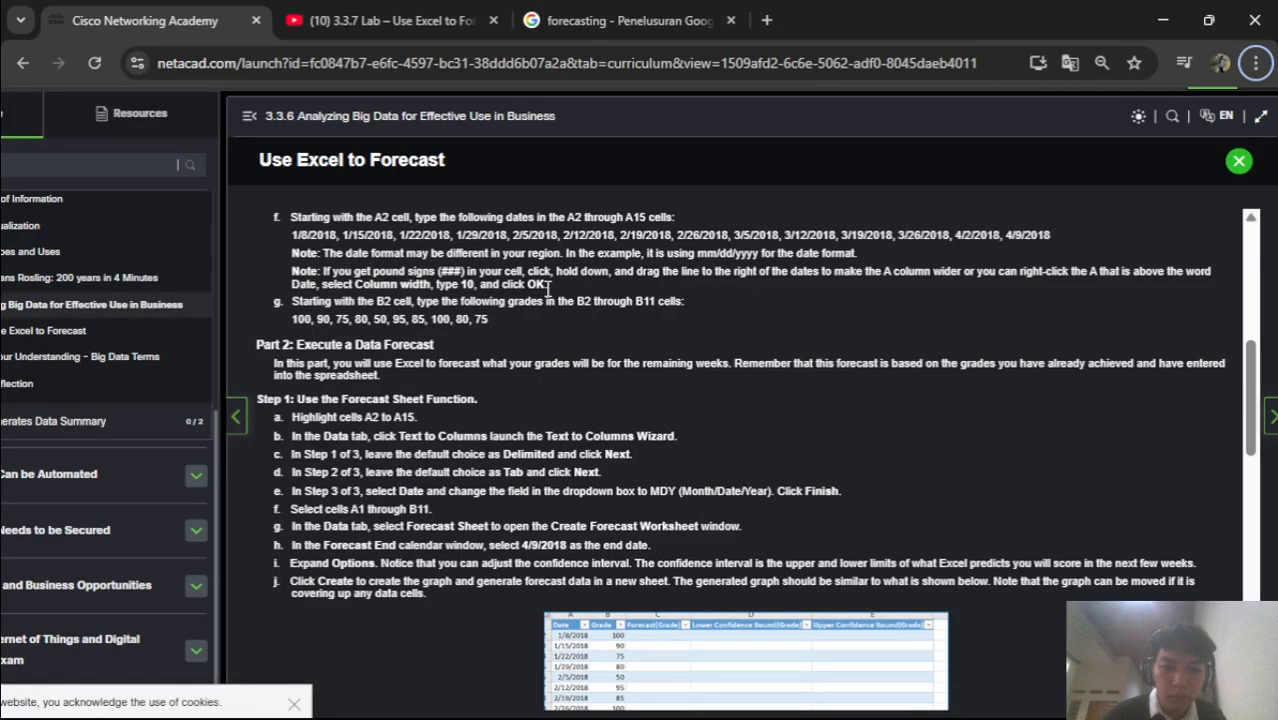
pyautogui.hotkey('alt', 'Tab')
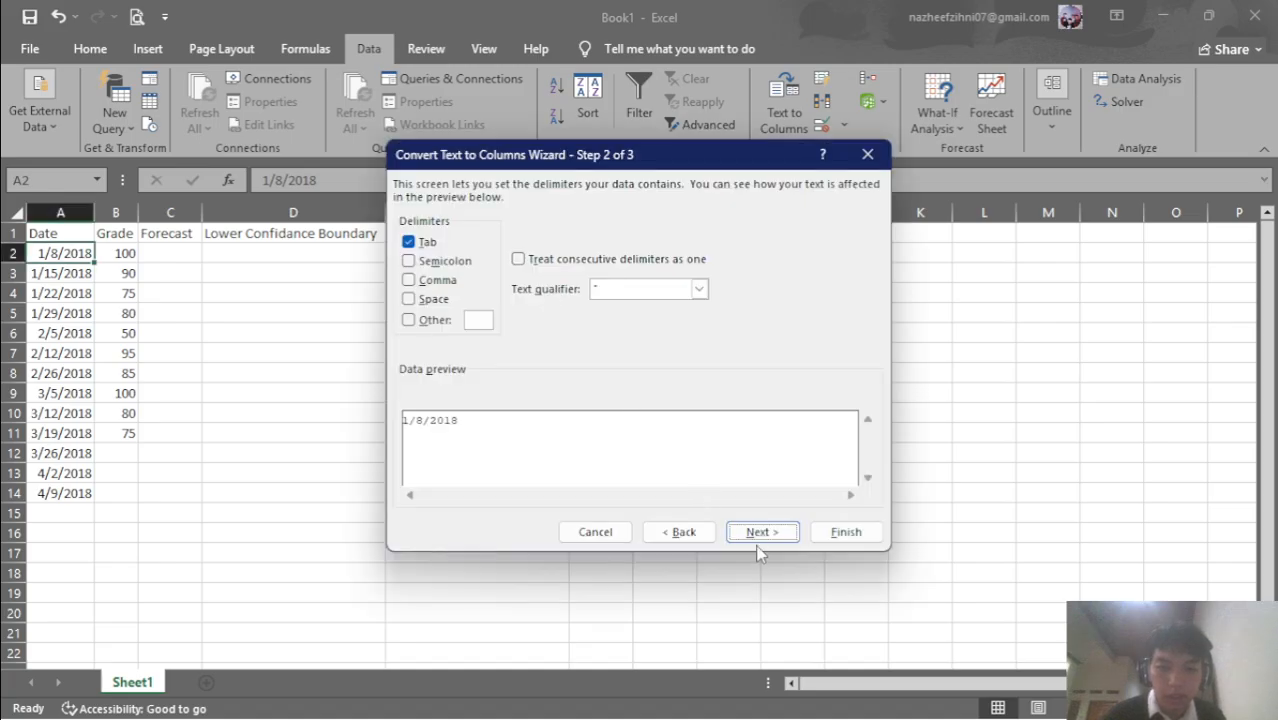
pyautogui.click(696, 292)
pyautogui.click(695, 290)
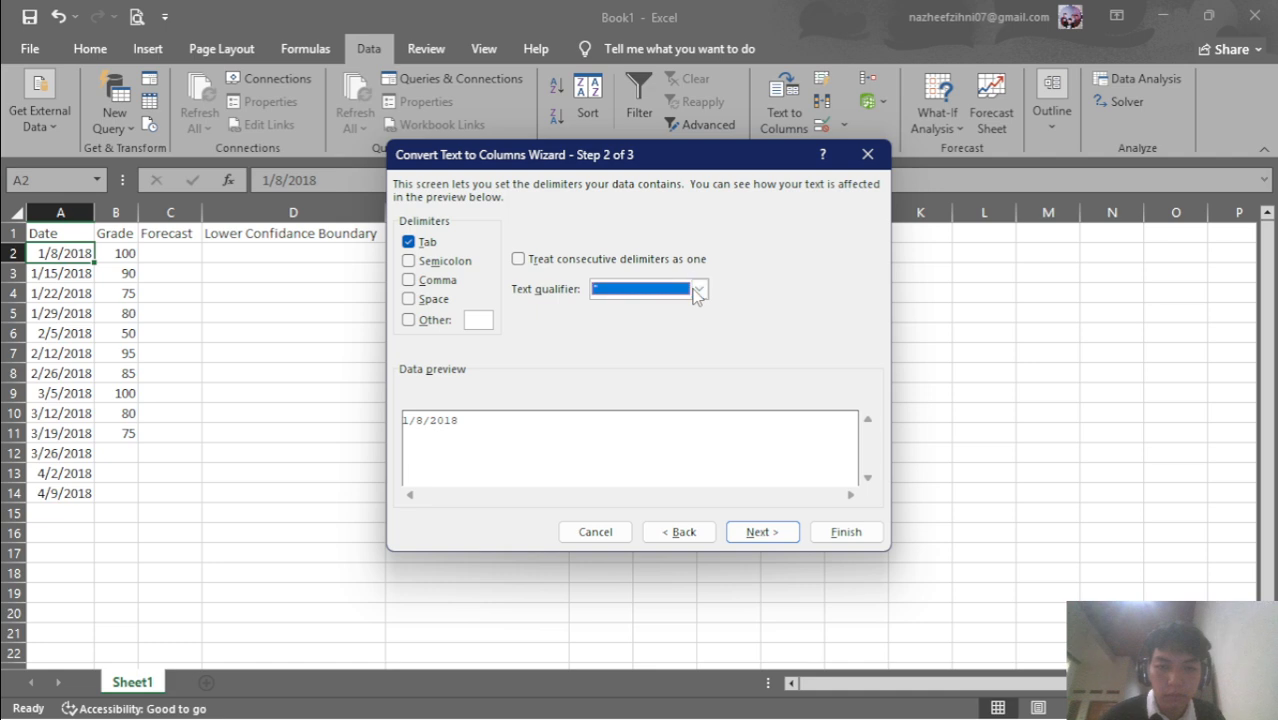
pyautogui.click(794, 538)
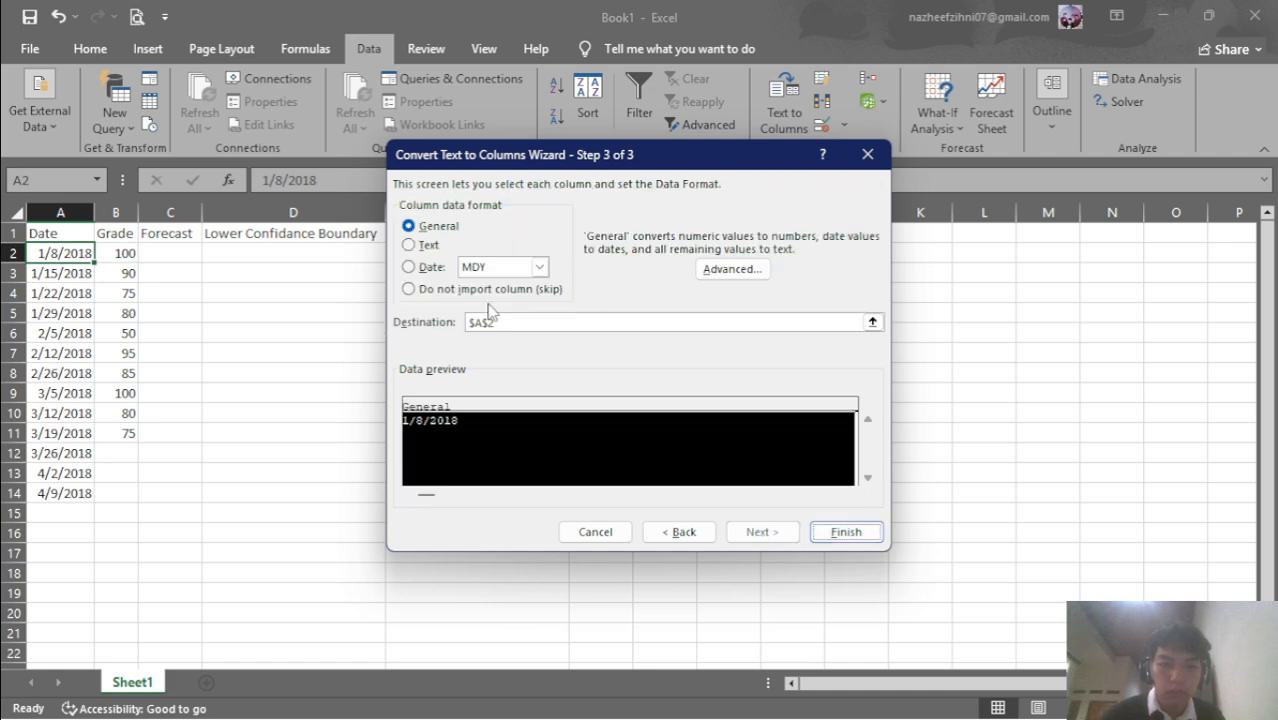
pyautogui.click(539, 267)
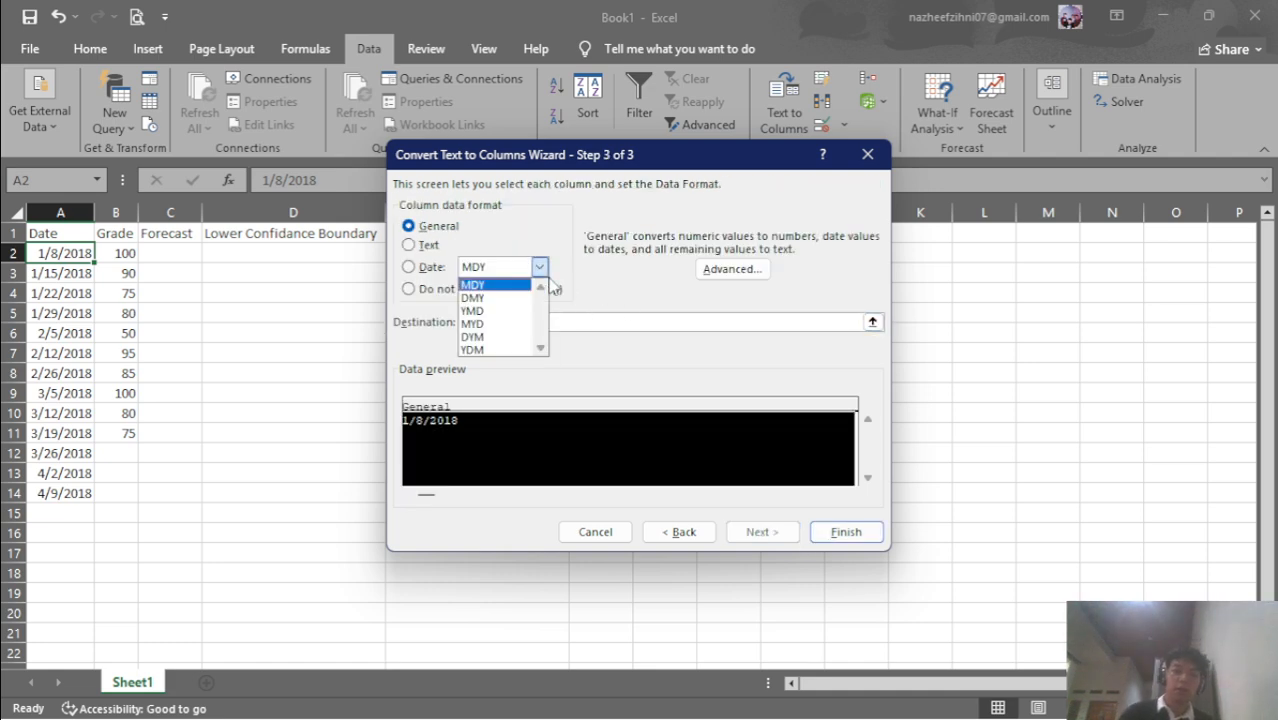
pyautogui.click(549, 279)
pyautogui.hotkey('alt', 'Tab')
pyautogui.hotkey('alt', 'Tab')
pyautogui.hotkey('alt', 'Tab')
pyautogui.hotkey('alt', 'Tab')
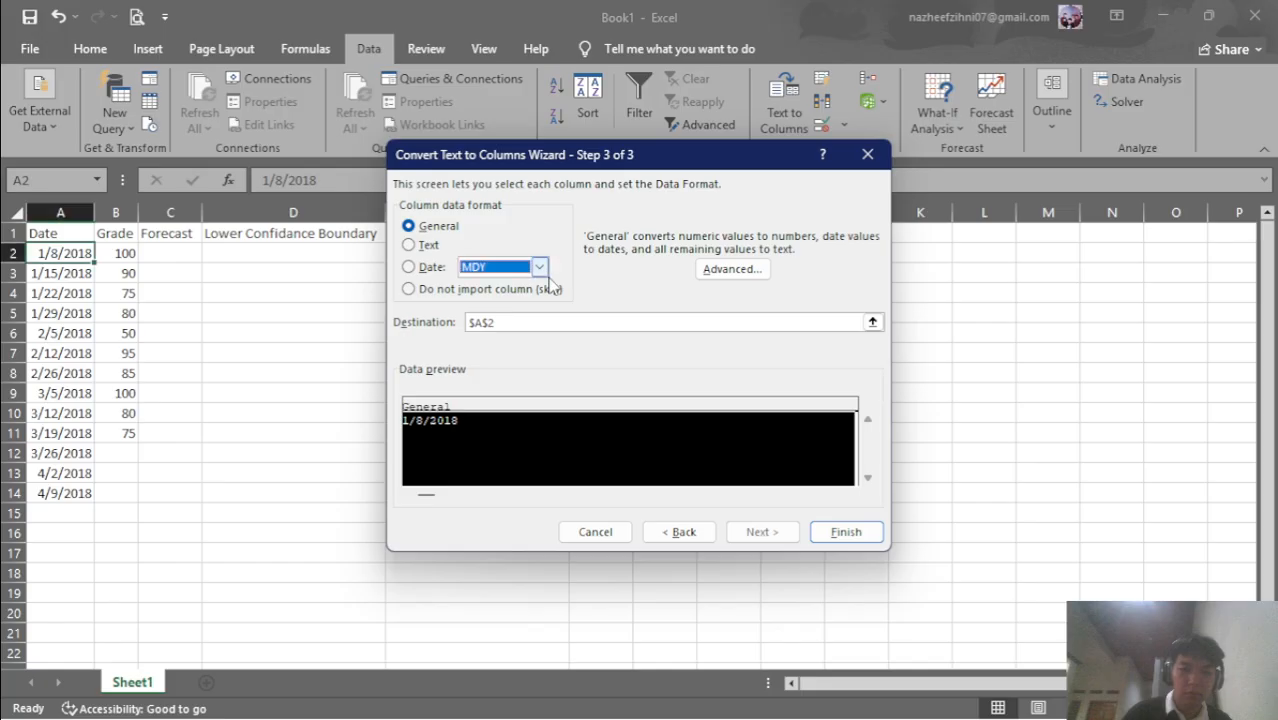
pyautogui.hotkey('alt', 'Tab')
pyautogui.hotkey('alt', 'Tab')
pyautogui.hotkey('alt', 'Tab')
pyautogui.hotkey('alt', 'Tab')
pyautogui.hotkey('alt', 'Tab')
pyautogui.hotkey('alt', 'Tab')
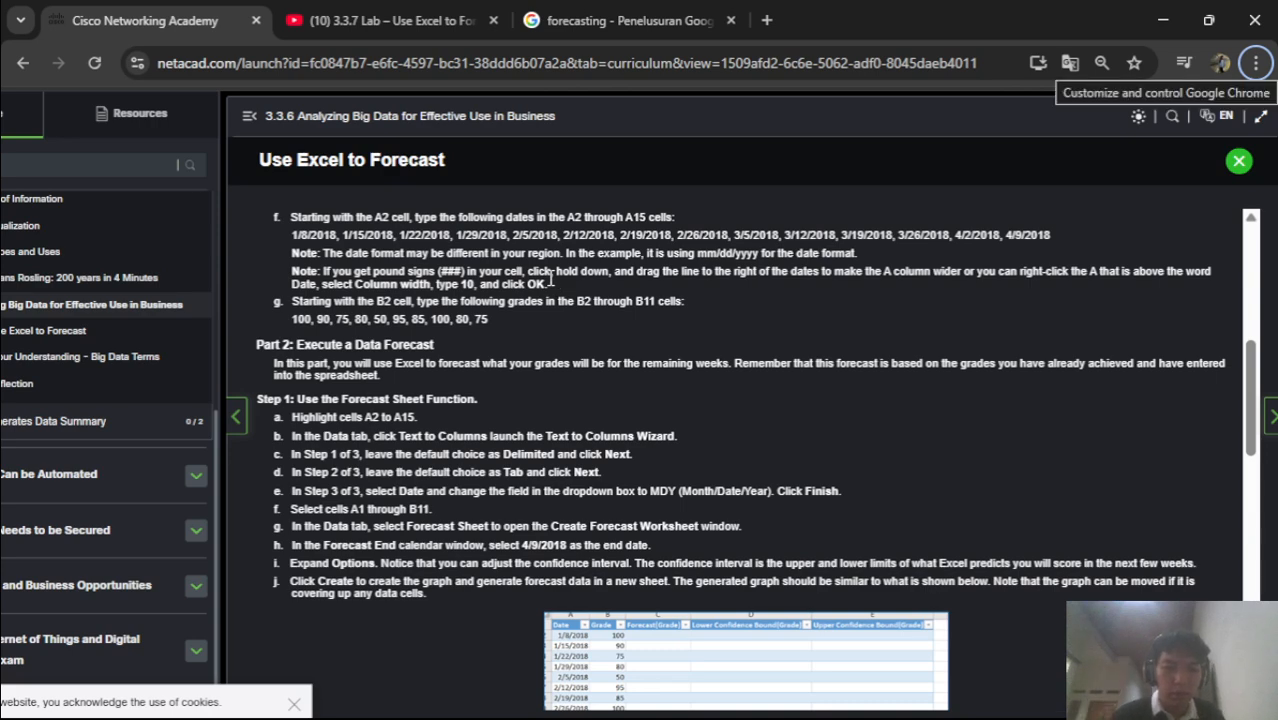
pyautogui.hotkey('alt', 'Tab')
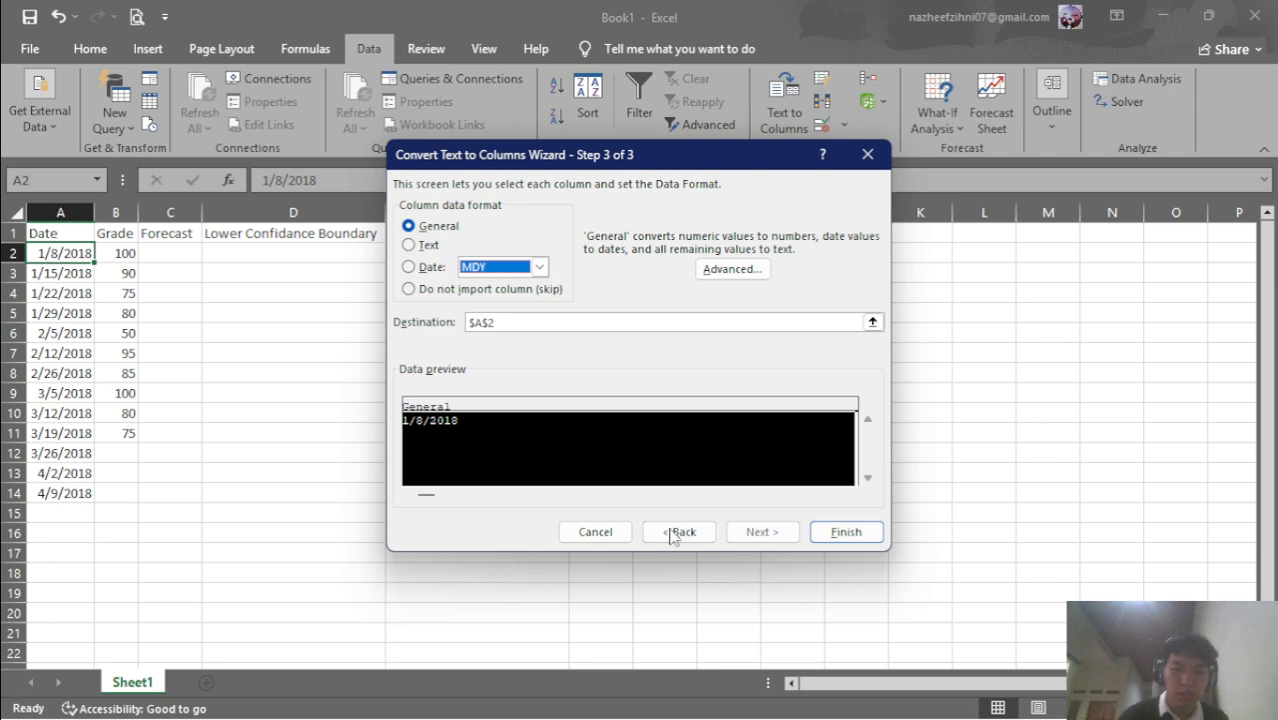
# Step back to the wizard's start, then re-advance with Tab kept as delimiter to Step 3
pyautogui.click(679, 535)
pyautogui.click(679, 532)
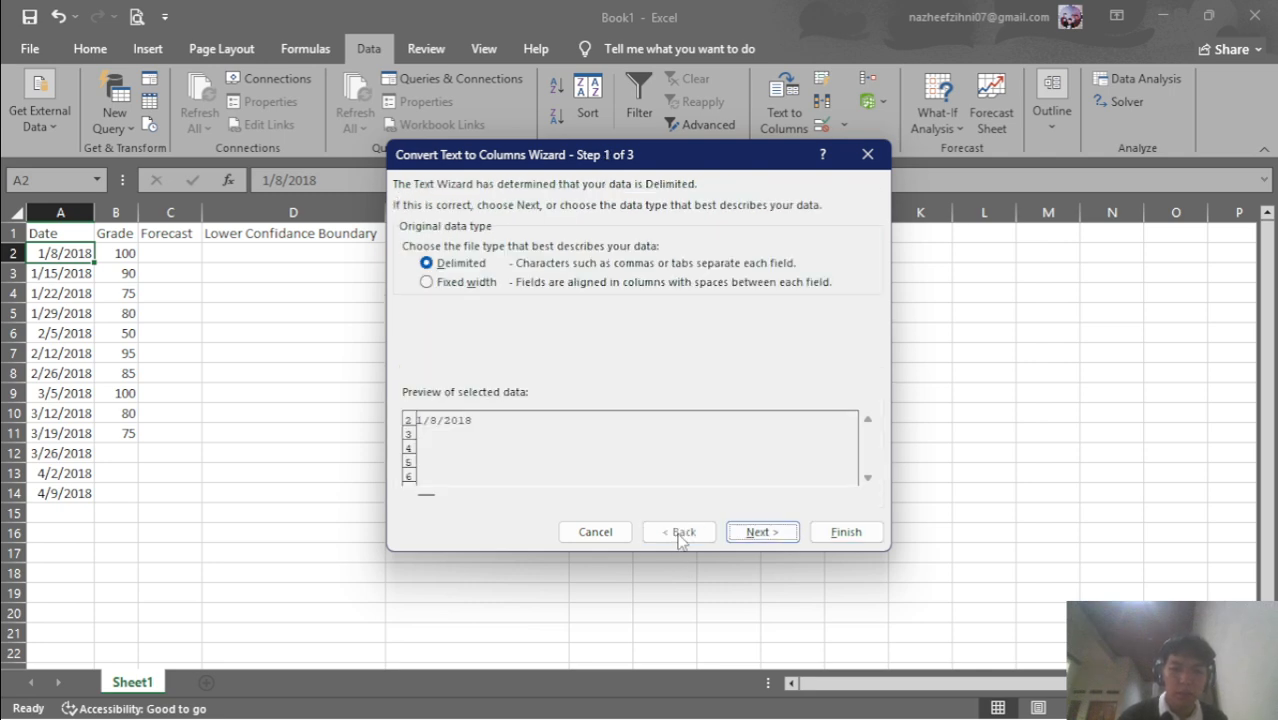
pyautogui.hotkey('alt', 'Tab')
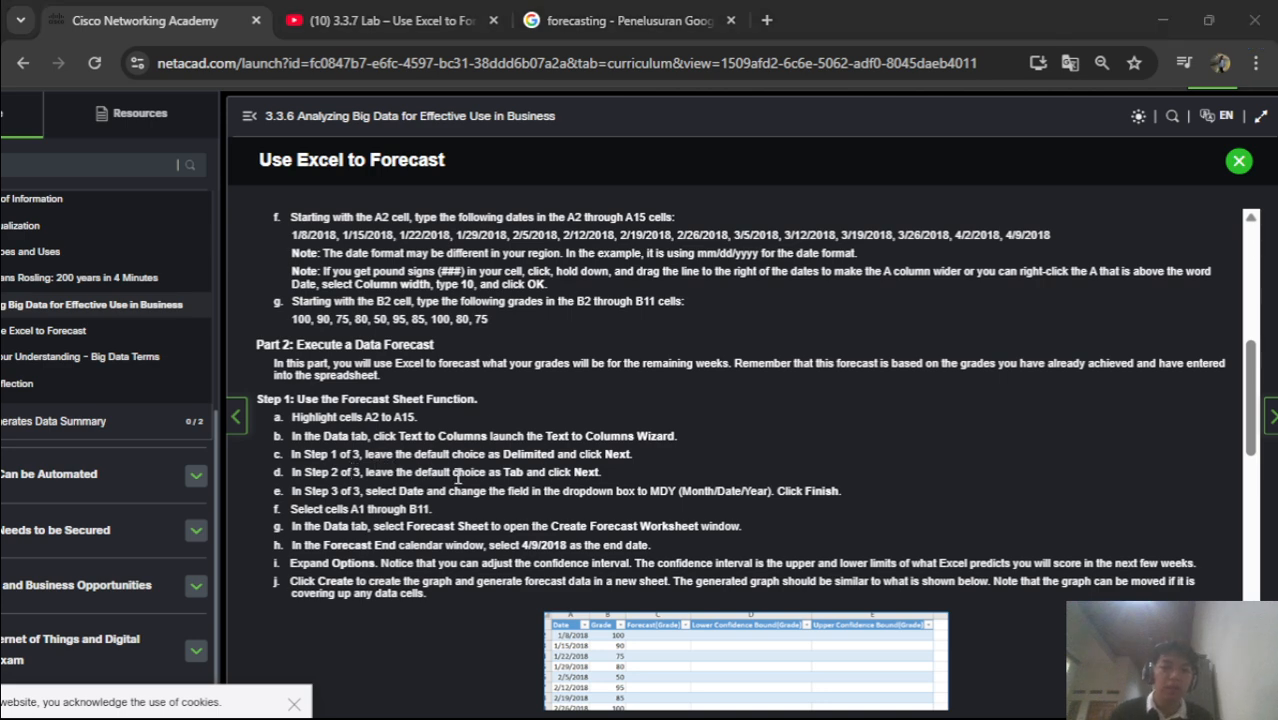
pyautogui.hotkey('alt', 'Tab')
pyautogui.hotkey('alt', 'Tab')
pyautogui.hotkey('alt', 'Tab')
pyautogui.hotkey('alt', 'Tab')
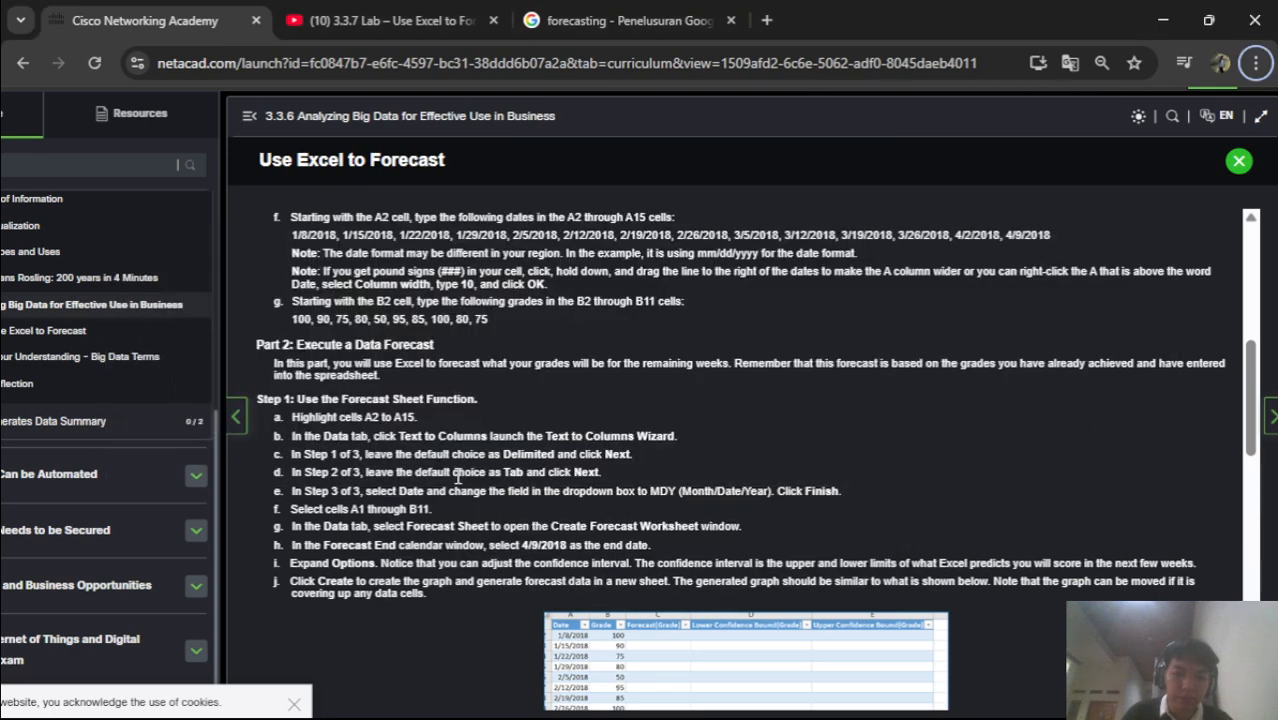
pyautogui.hotkey('alt', 'Tab')
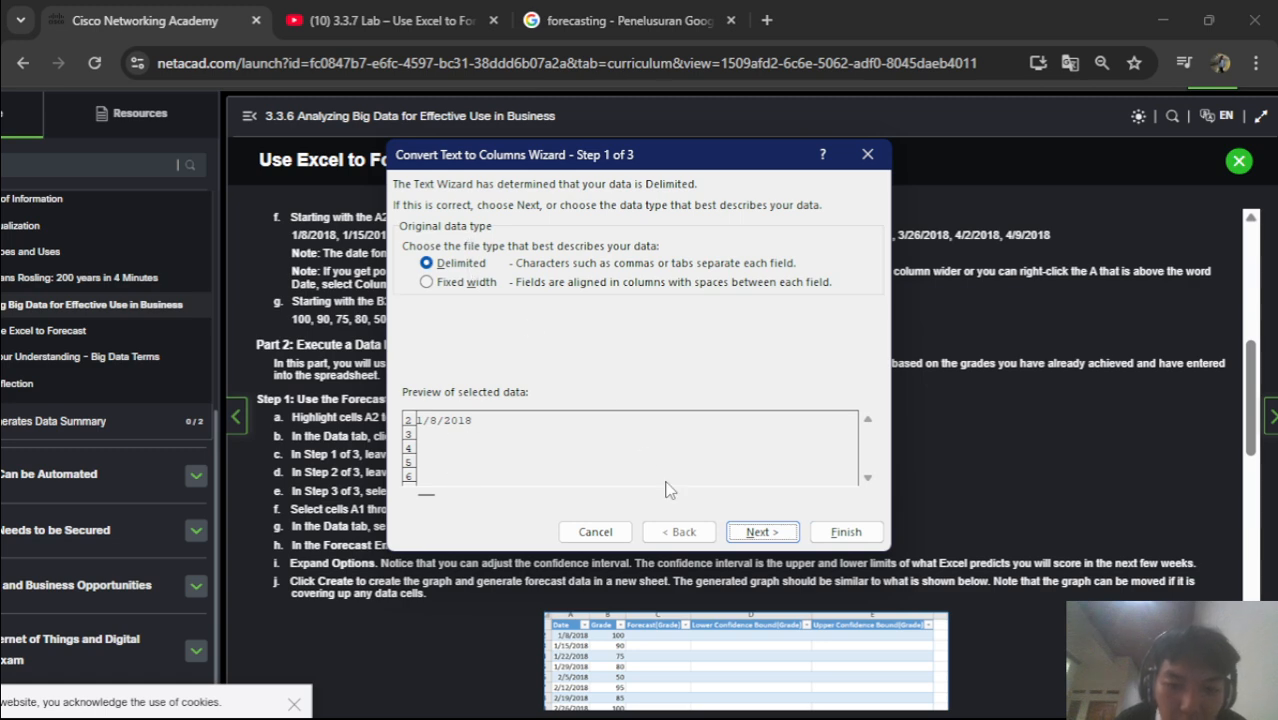
pyautogui.click(761, 544)
pyautogui.hotkey('alt', 'Tab')
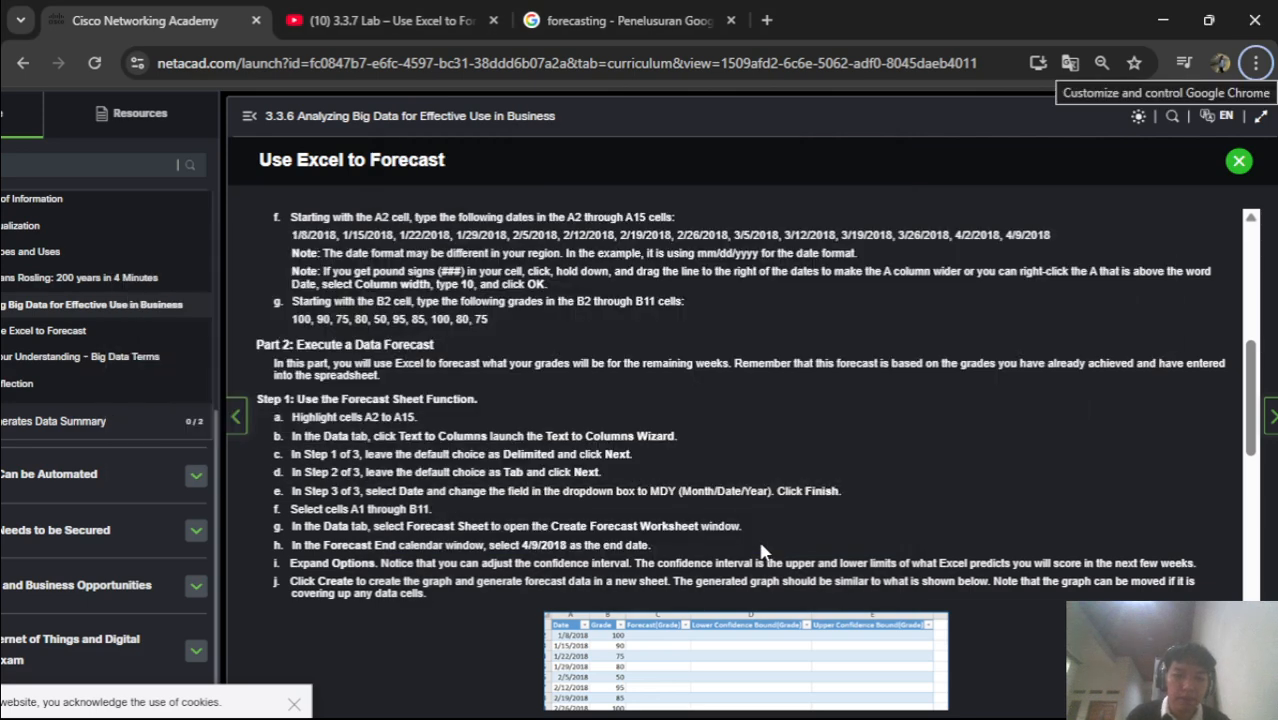
pyautogui.hotkey('alt', 'Tab')
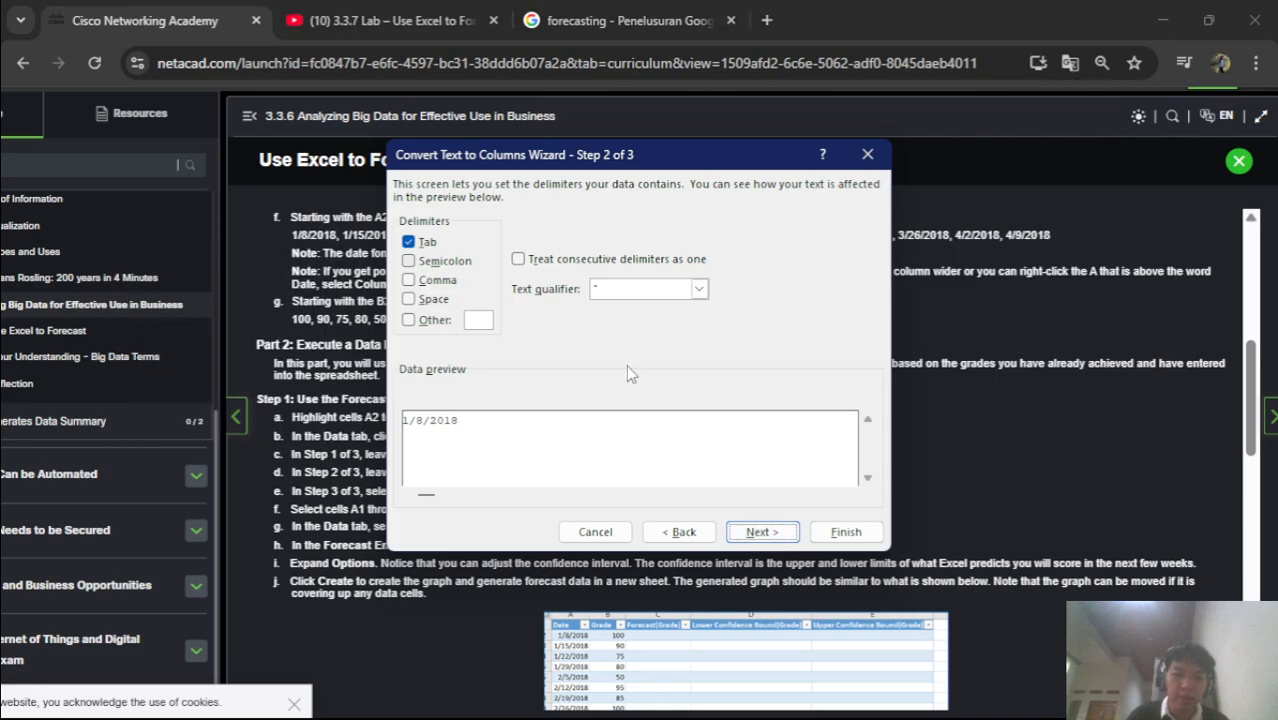
pyautogui.click(761, 532)
pyautogui.hotkey('alt', 'Tab')
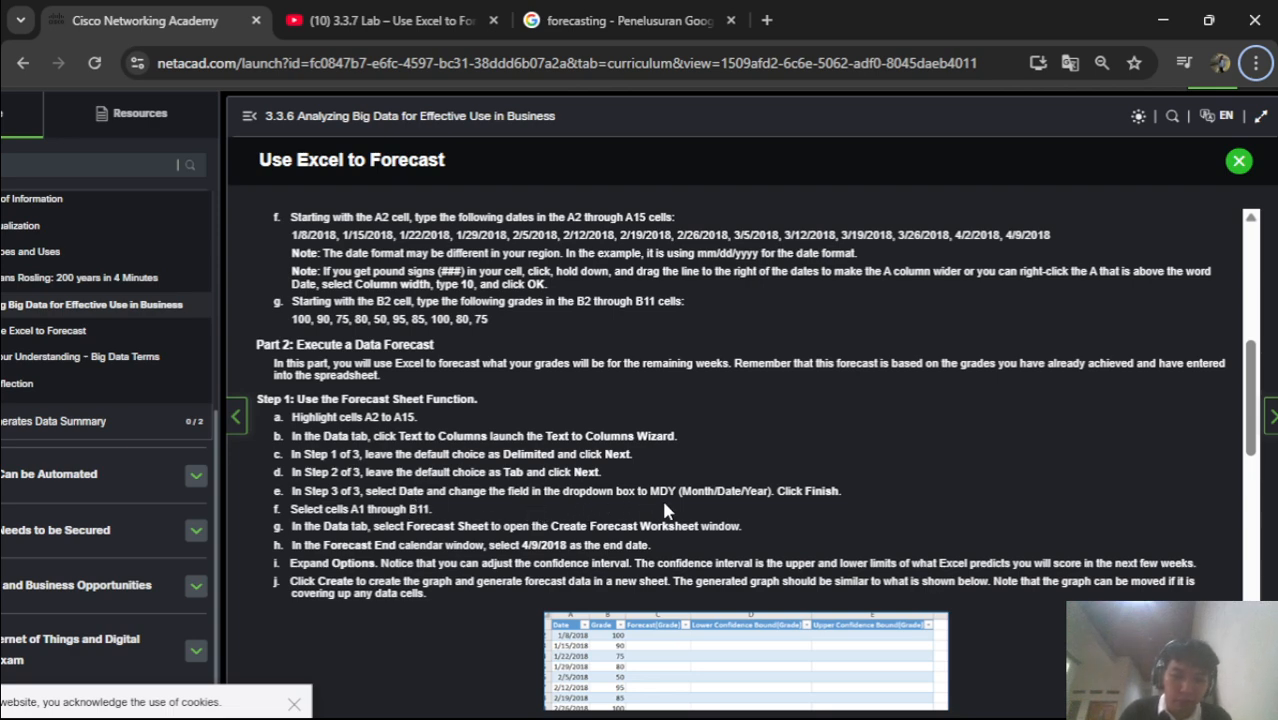
pyautogui.hotkey('alt', 'Tab')
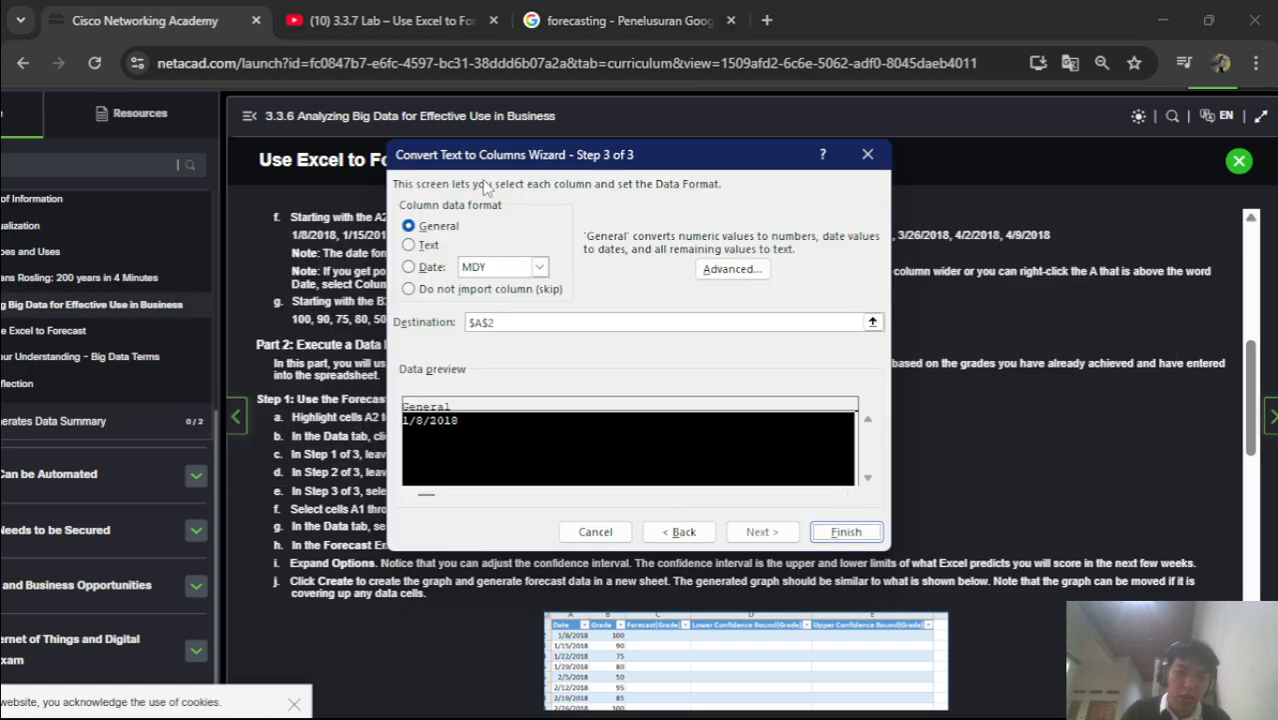
# Set the column data format to Date with MDY order in Step 3
pyautogui.moveTo(626, 166); pyautogui.dragTo(881, 165)
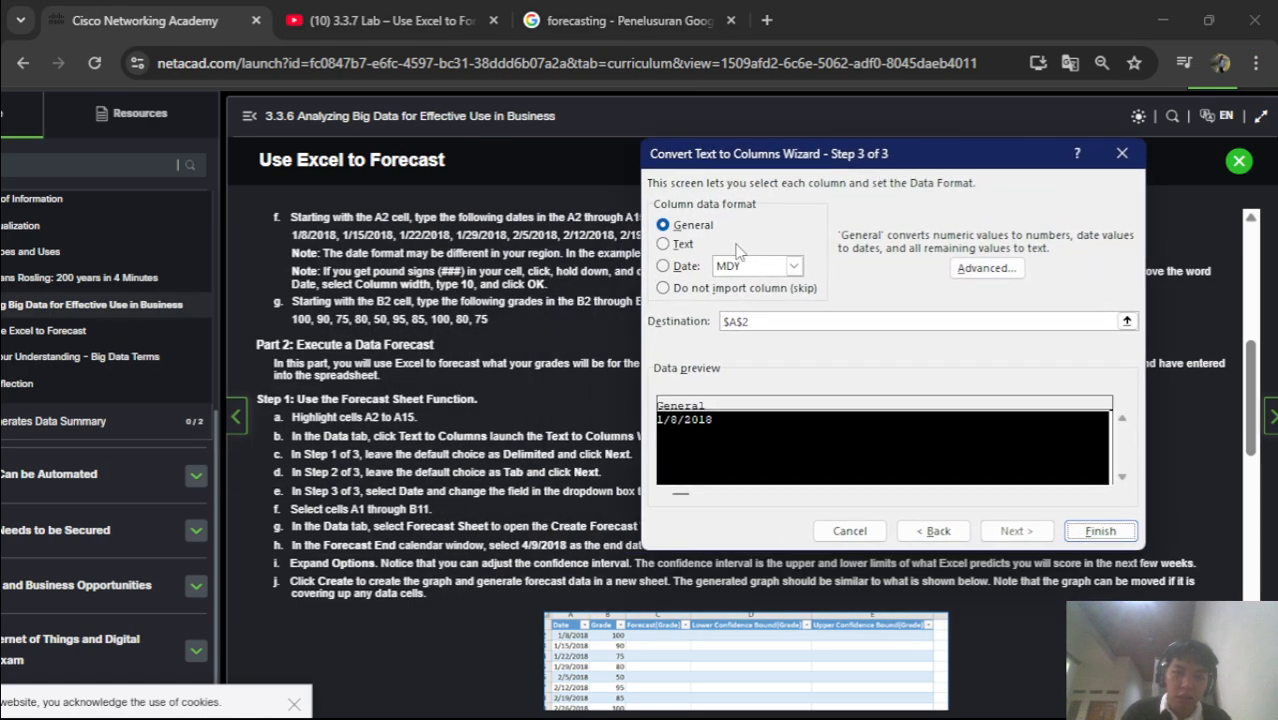
pyautogui.click(663, 266)
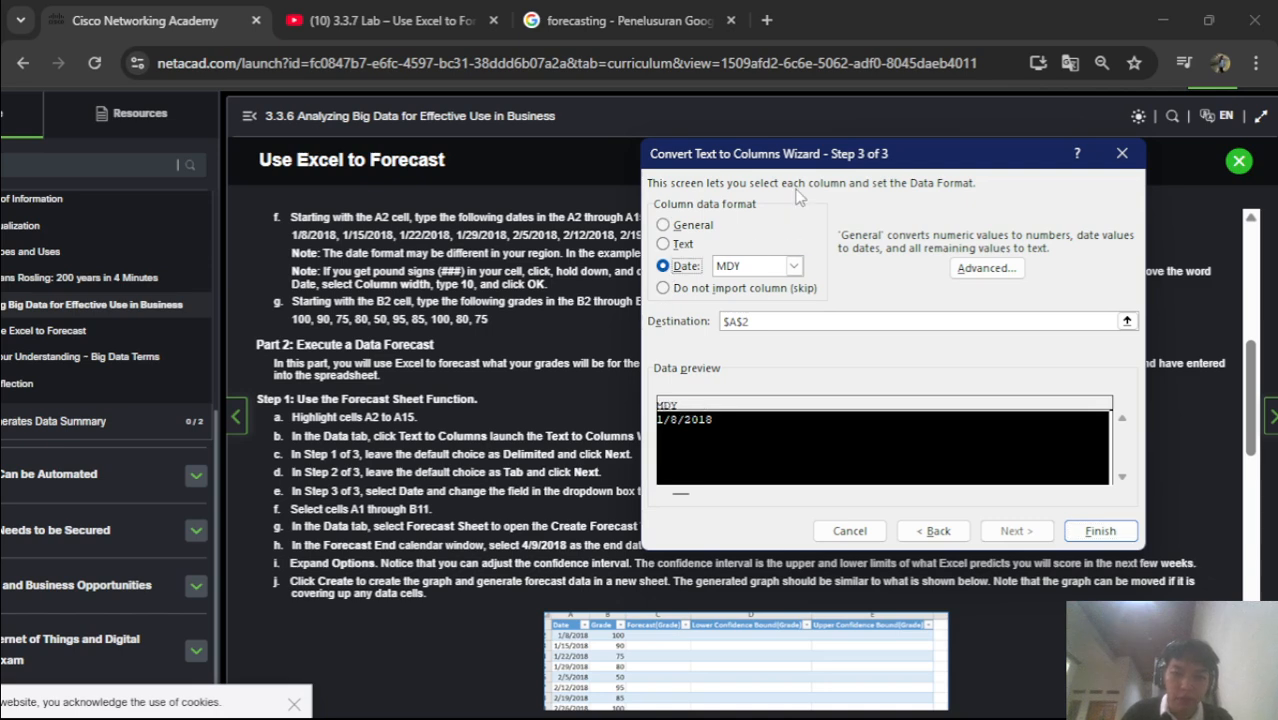
pyautogui.moveTo(806, 159); pyautogui.dragTo(810, 36)
pyautogui.moveTo(804, 40); pyautogui.dragTo(806, 44)
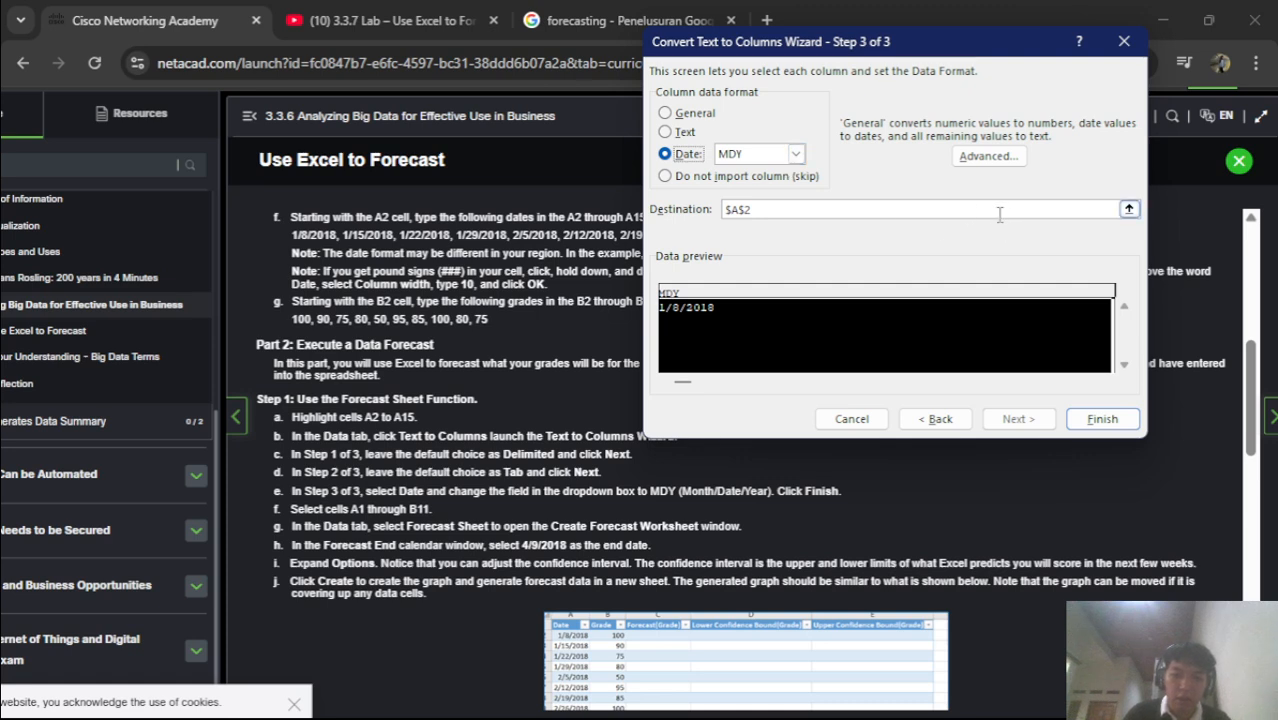
# Set the conversion destination to $A$2:$A$14 and finish the date conversion
pyautogui.click(1128, 210)
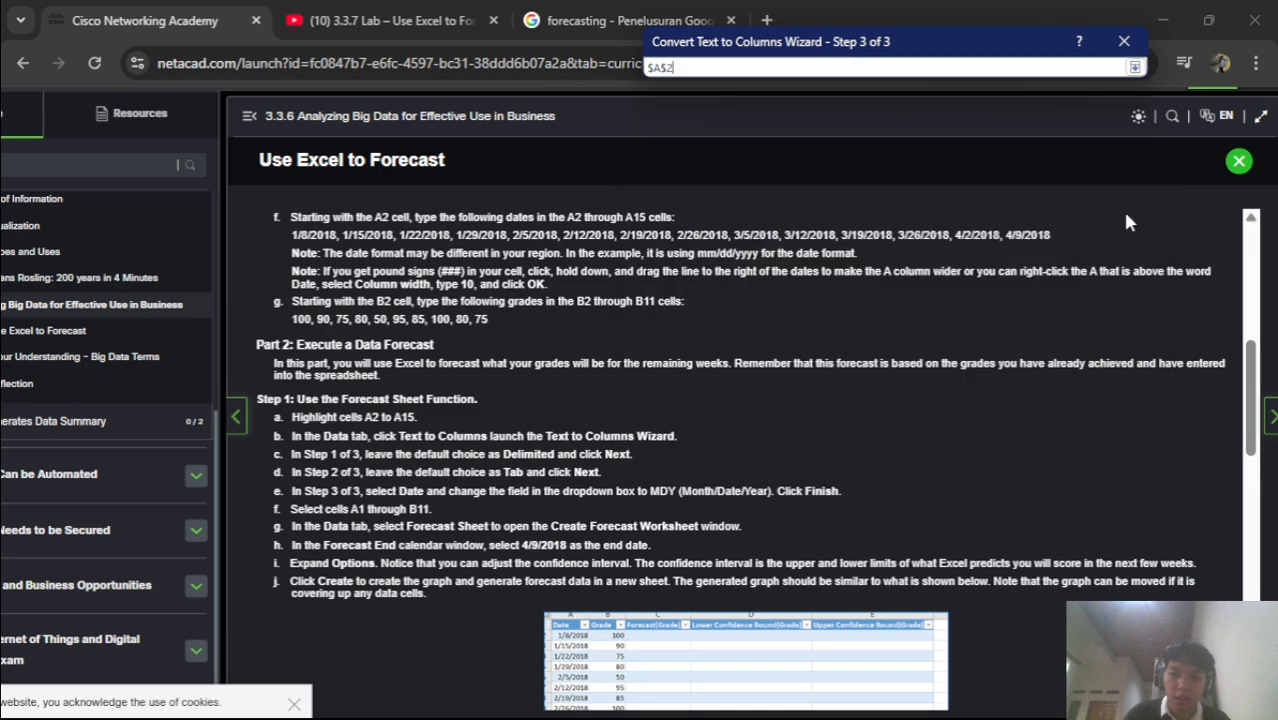
pyautogui.hotkey('alt', 'Tab')
pyautogui.hotkey('alt', 'Tab')
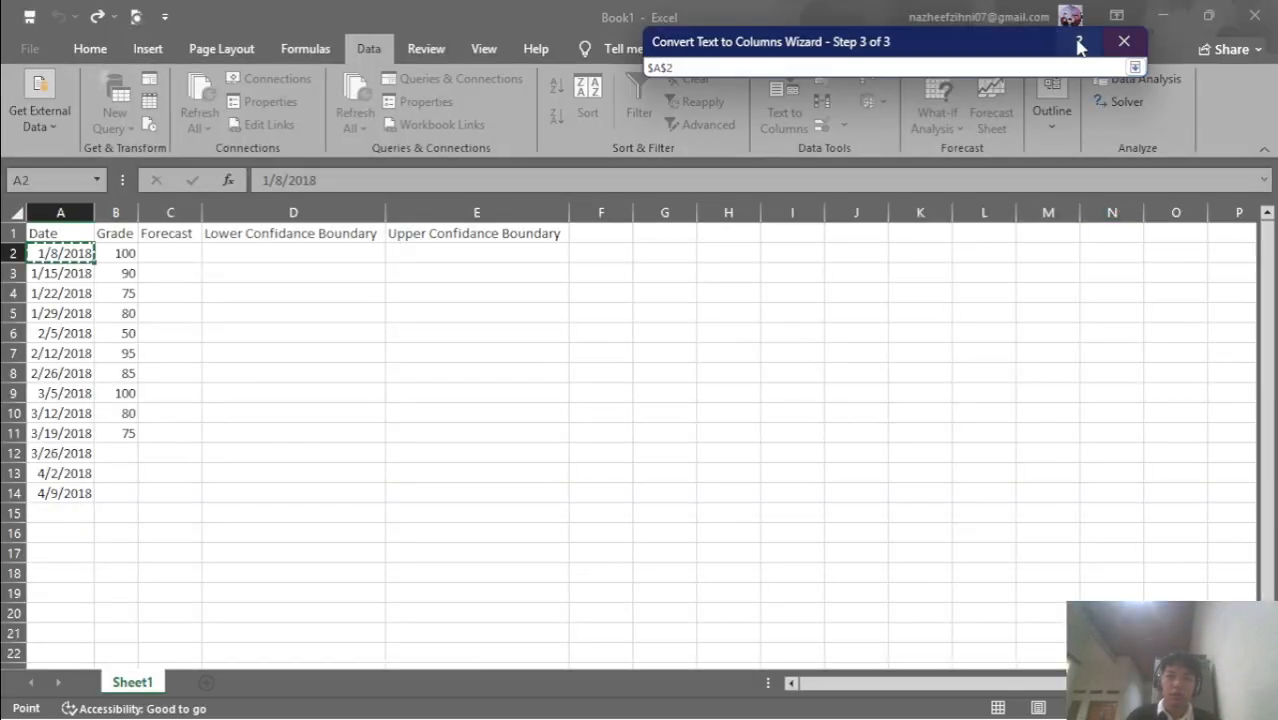
pyautogui.click(1134, 67)
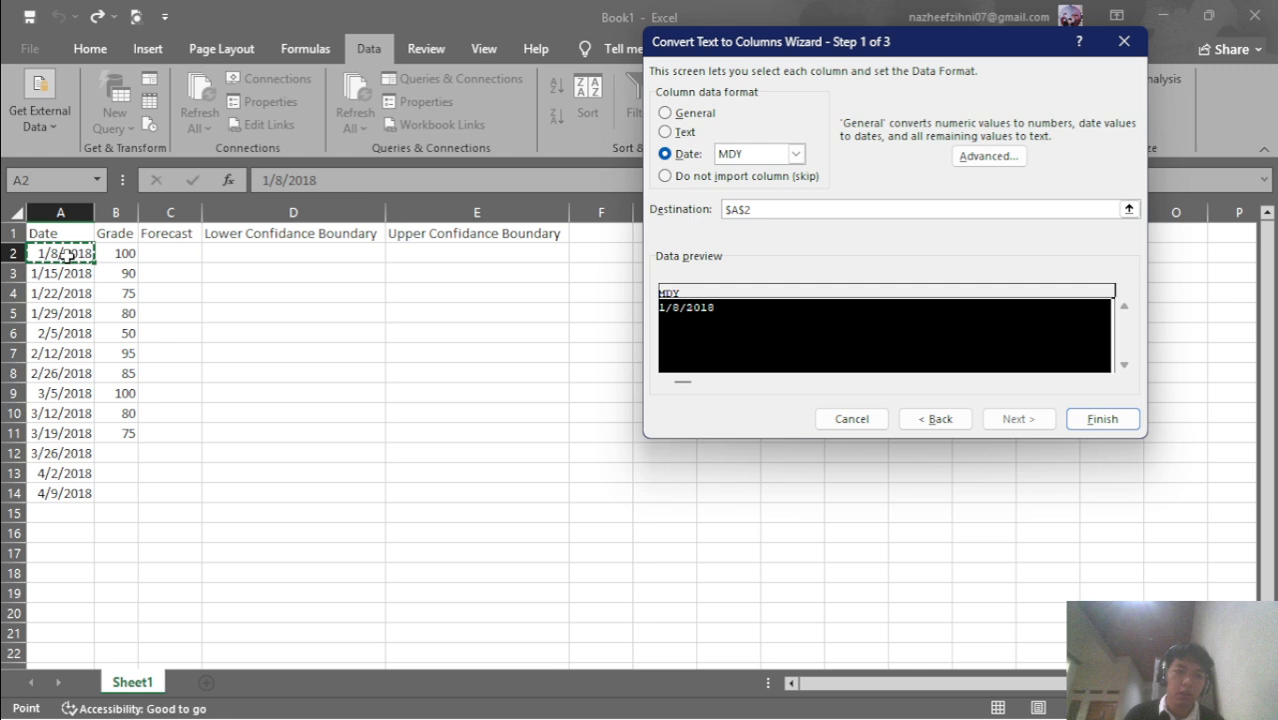
pyautogui.moveTo(63, 253); pyautogui.dragTo(58, 493)
pyautogui.hotkey('alt', 'Tab')
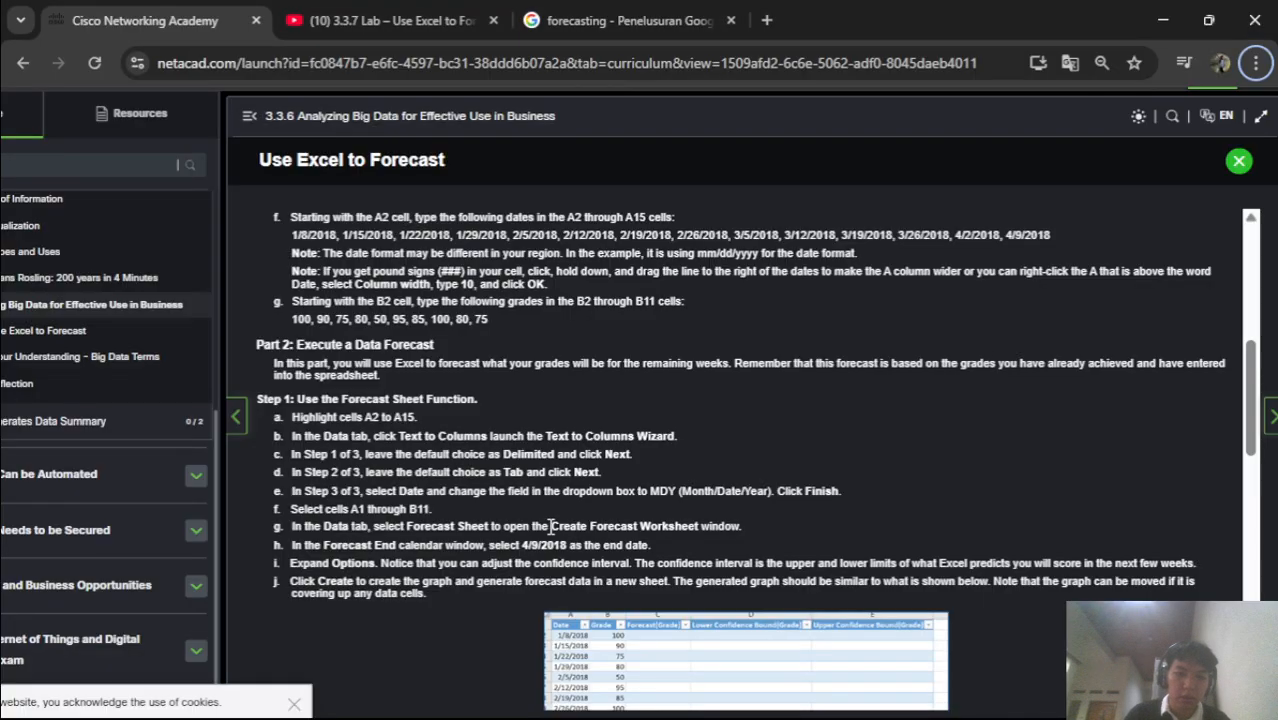
pyautogui.hotkey('alt', 'Tab')
pyautogui.hotkey('alt', 'Tab')
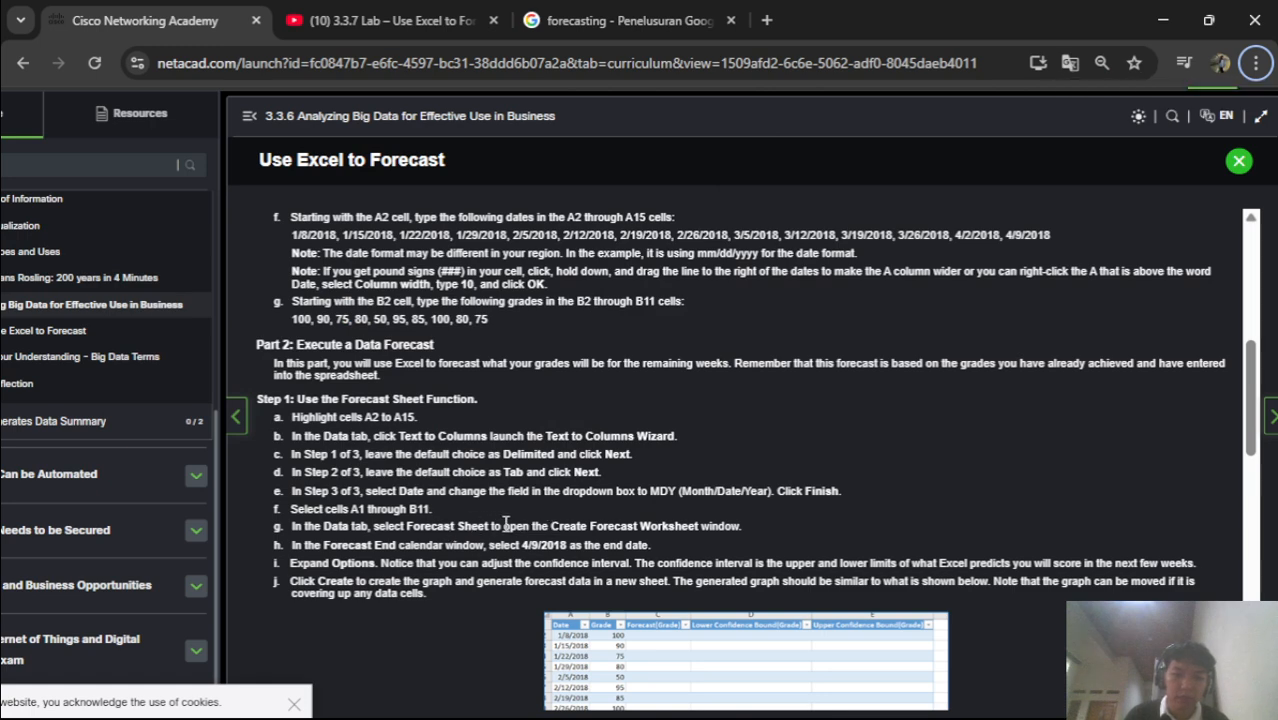
pyautogui.hotkey('alt', 'Tab')
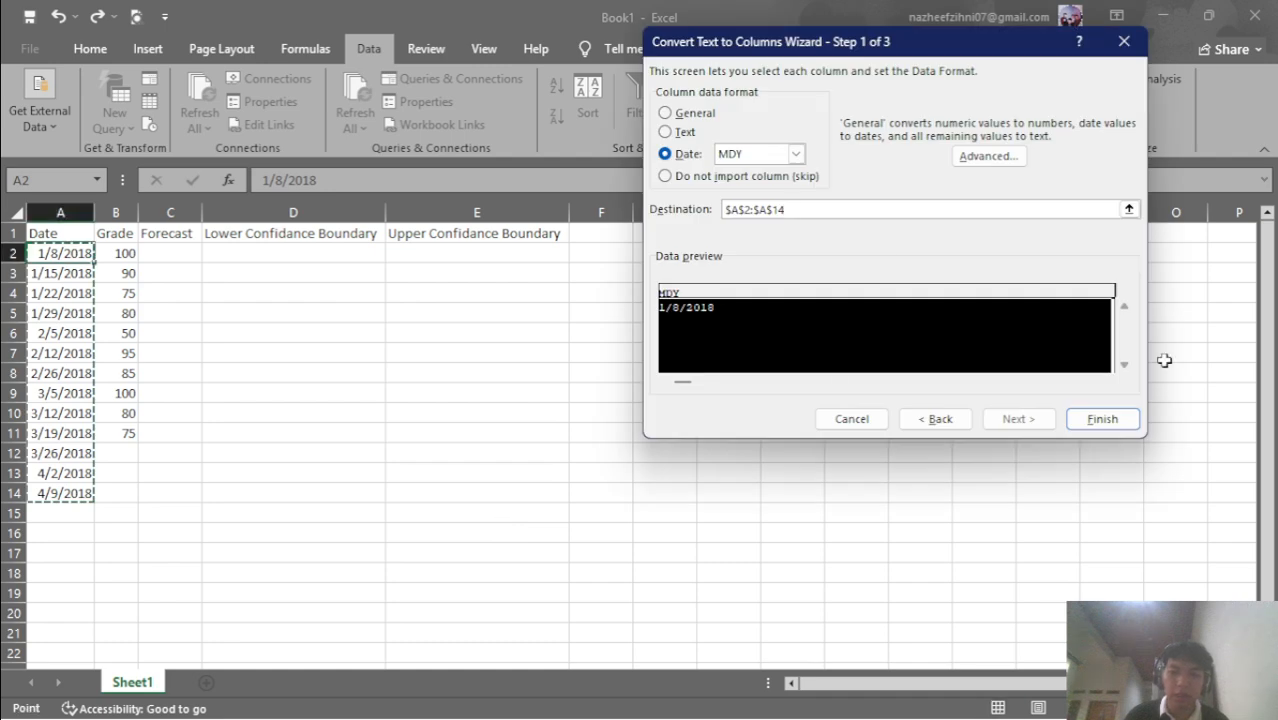
pyautogui.click(1100, 418)
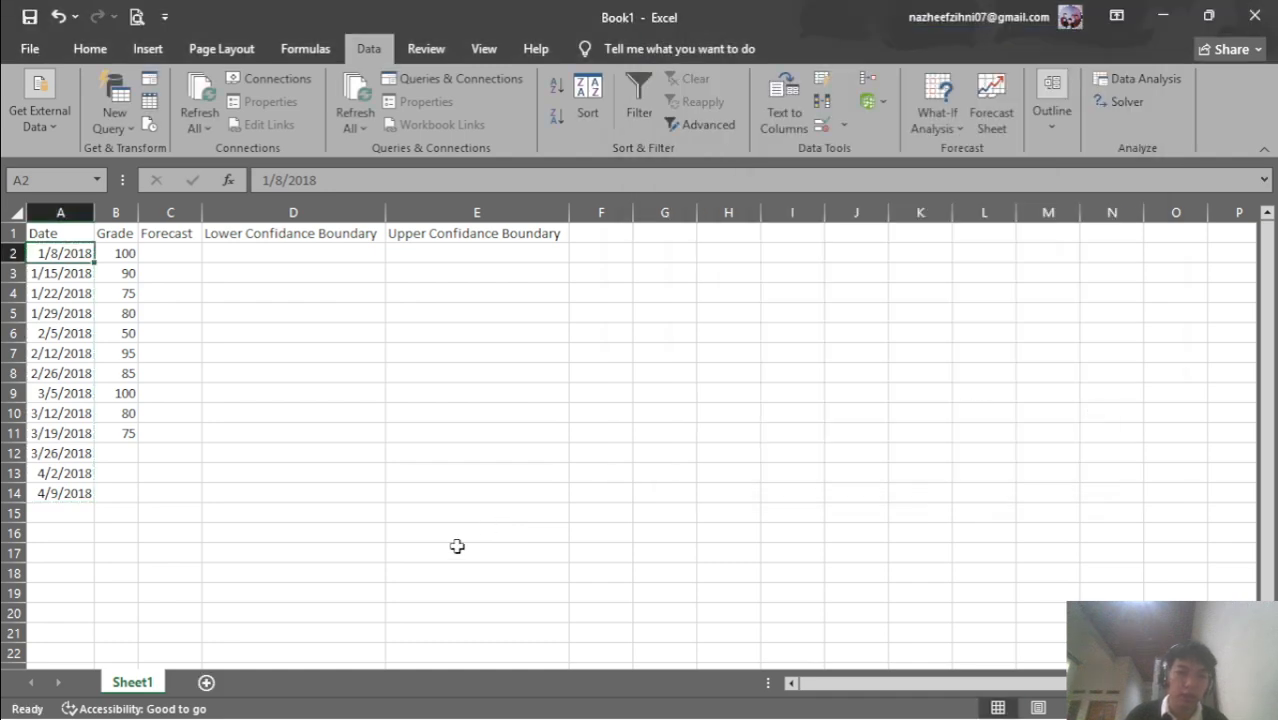
pyautogui.hotkey('alt', 'Tab')
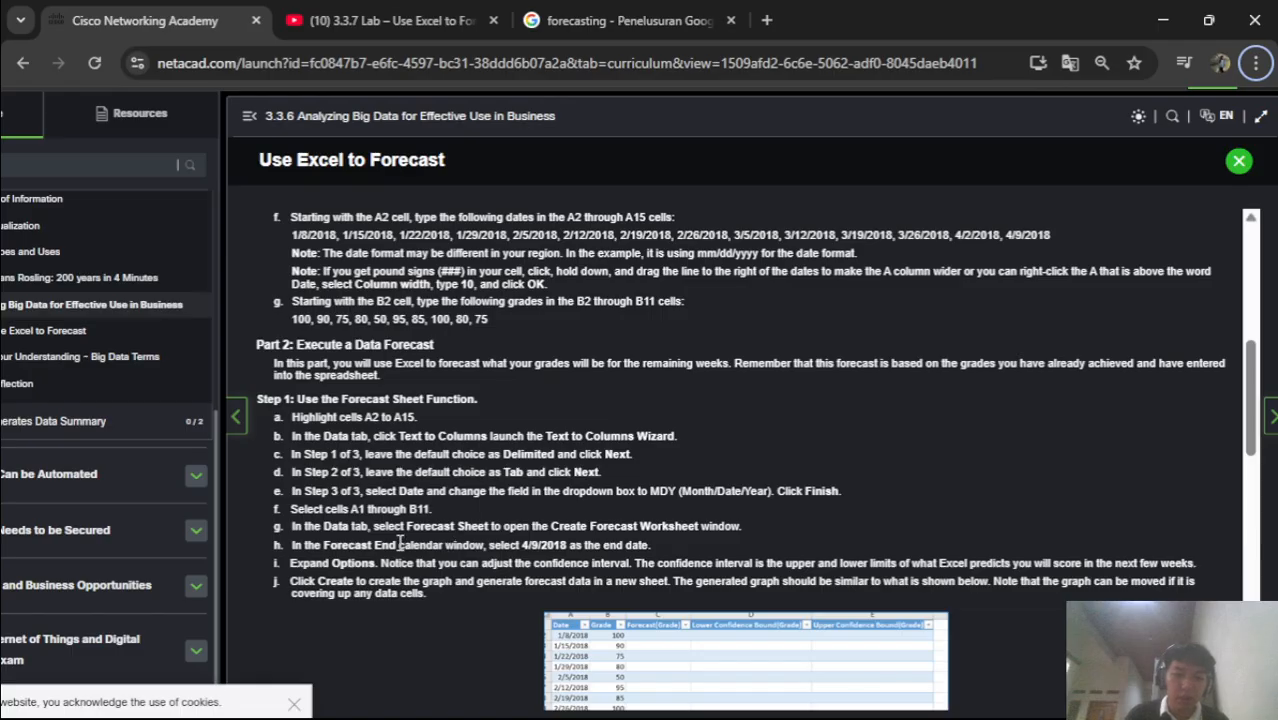
# Select the Date and Grade data A1:B11, then go back to the lab instructions
pyautogui.hotkey('alt', 'Tab')
pyautogui.hotkey('alt', 'Tab')
pyautogui.hotkey('alt', 'Tab')
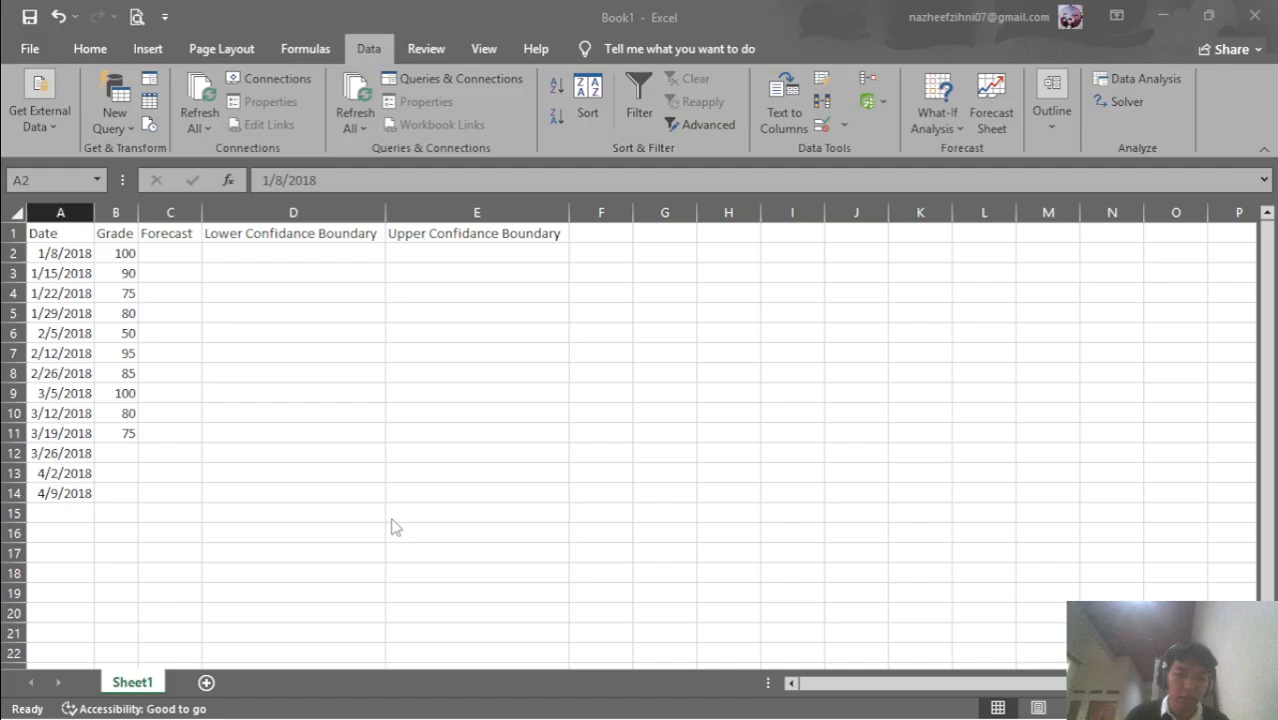
pyautogui.click(45, 234)
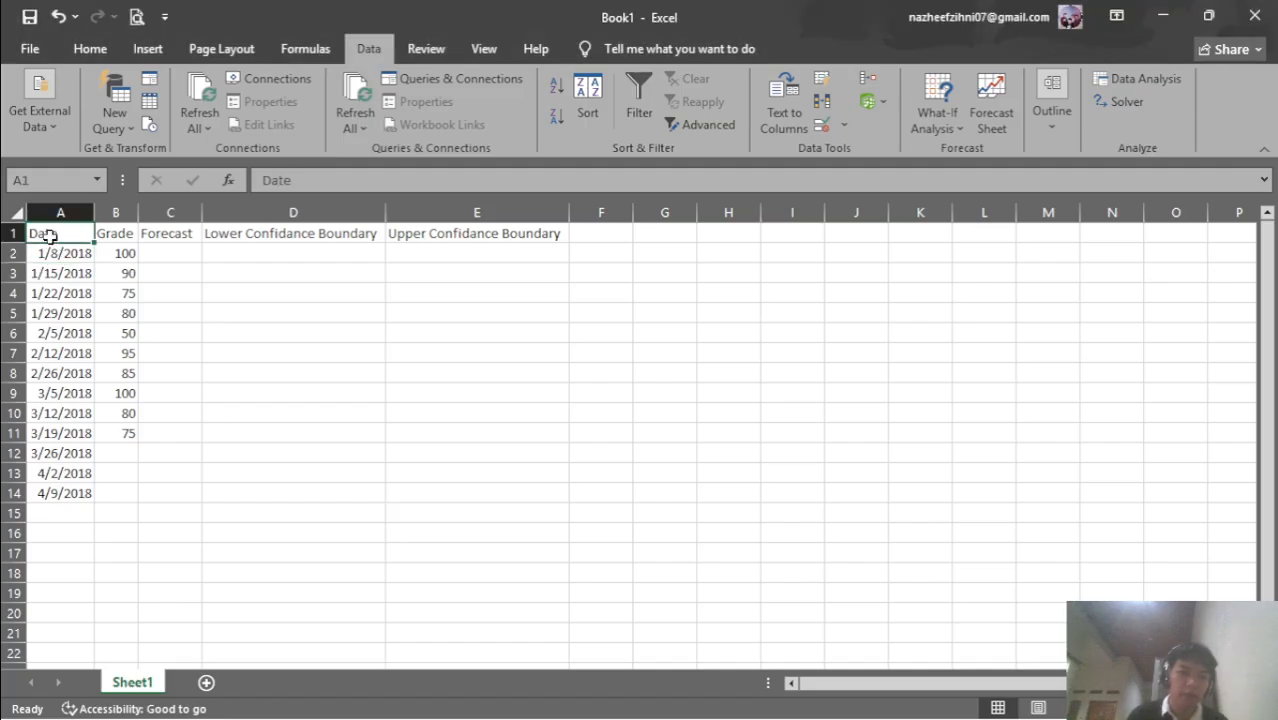
pyautogui.hotkey('alt', 'Tab')
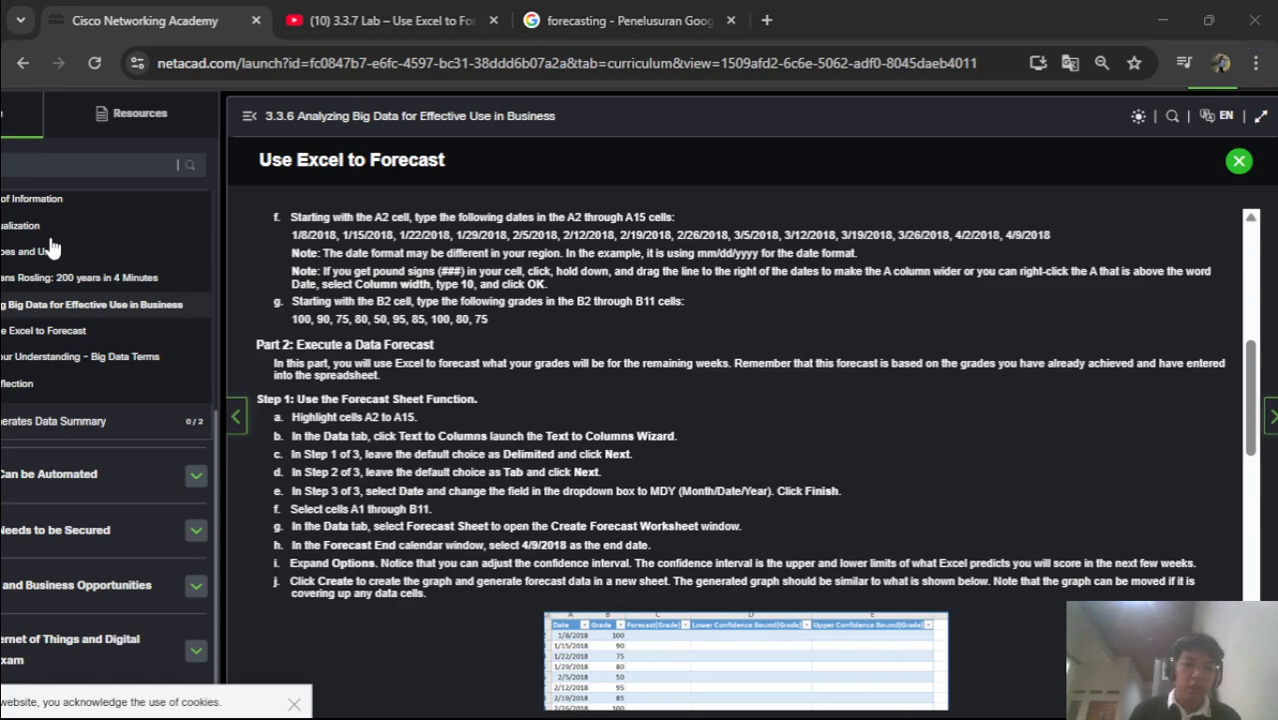
pyautogui.hotkey('alt', 'Tab')
pyautogui.moveTo(48, 234); pyautogui.dragTo(118, 429)
pyautogui.hotkey('alt', 'Tab')
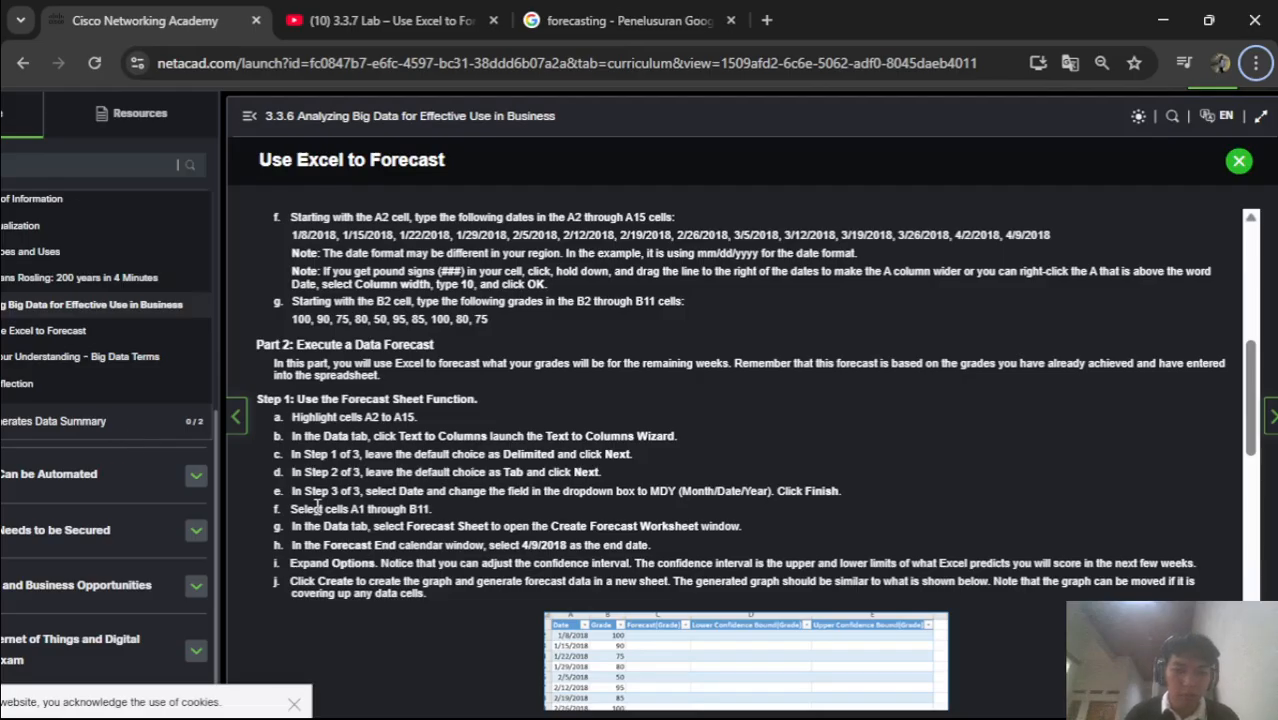
pyautogui.hotkey('alt', 'Tab')
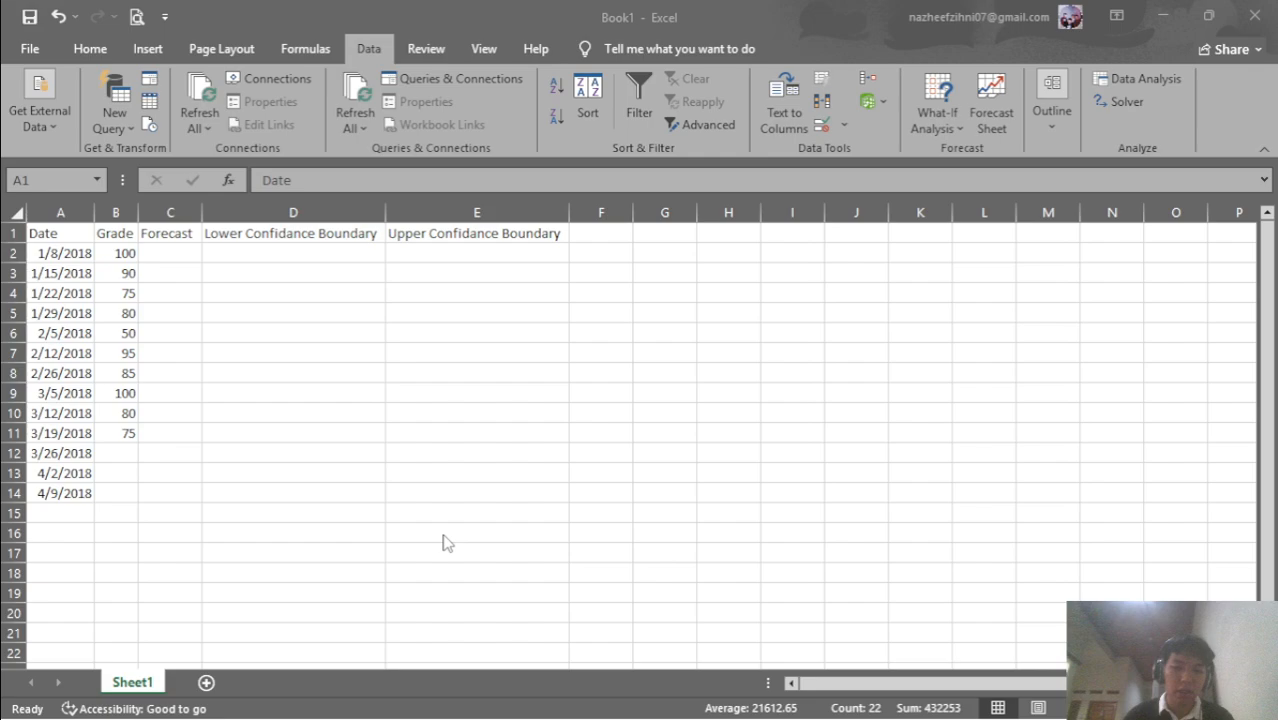
pyautogui.hotkey('alt', 'Tab')
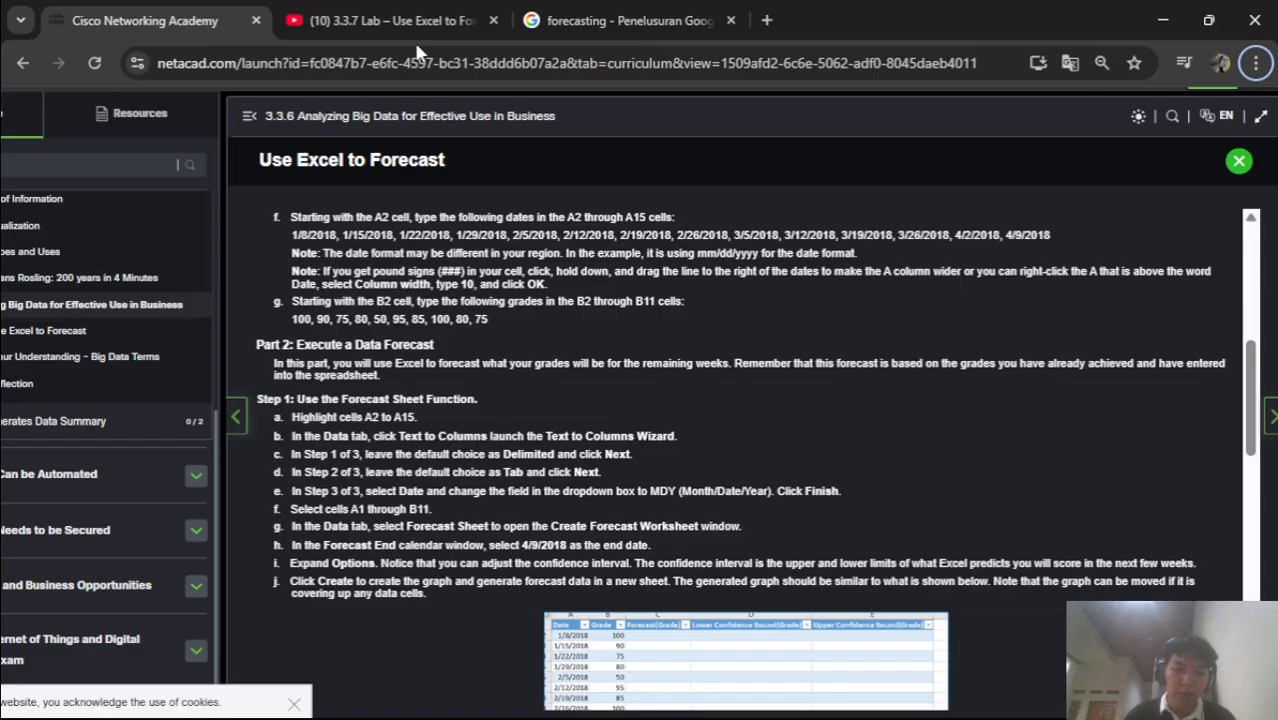
# Create a forecast sheet from the grade data with Forecast End 4/9/2018
pyautogui.hotkey('alt', 'Tab')
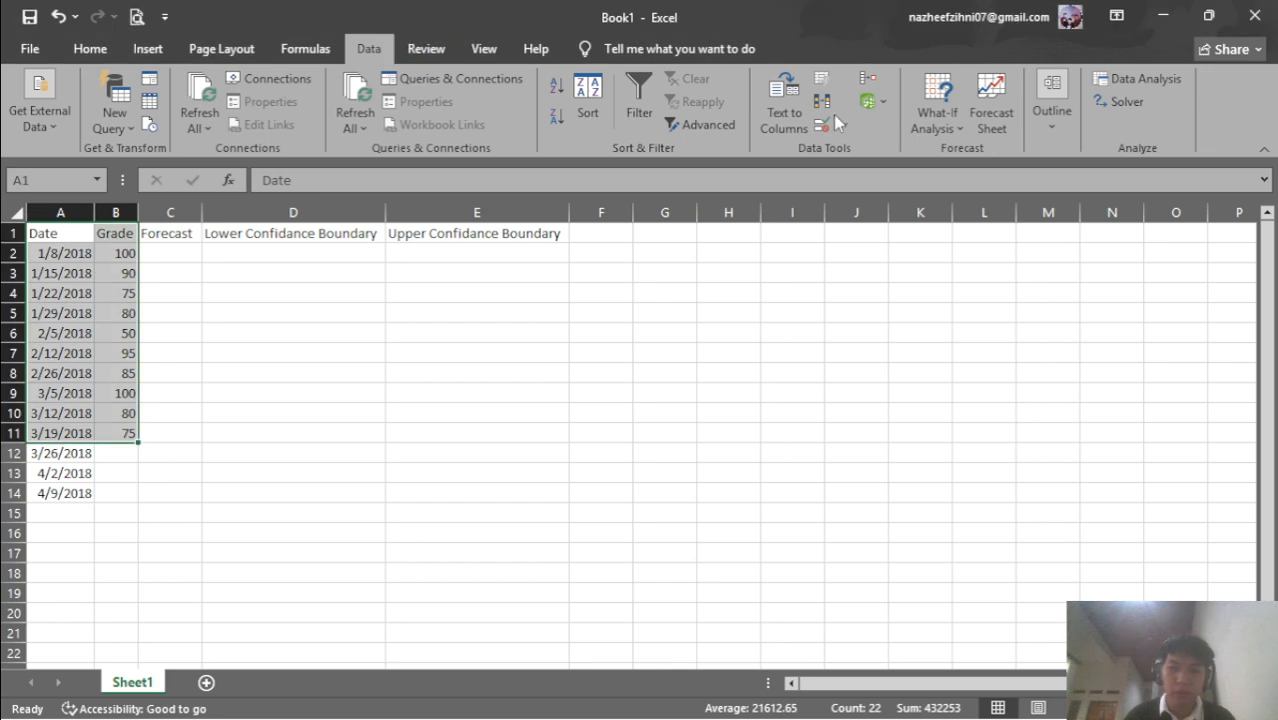
pyautogui.click(994, 113)
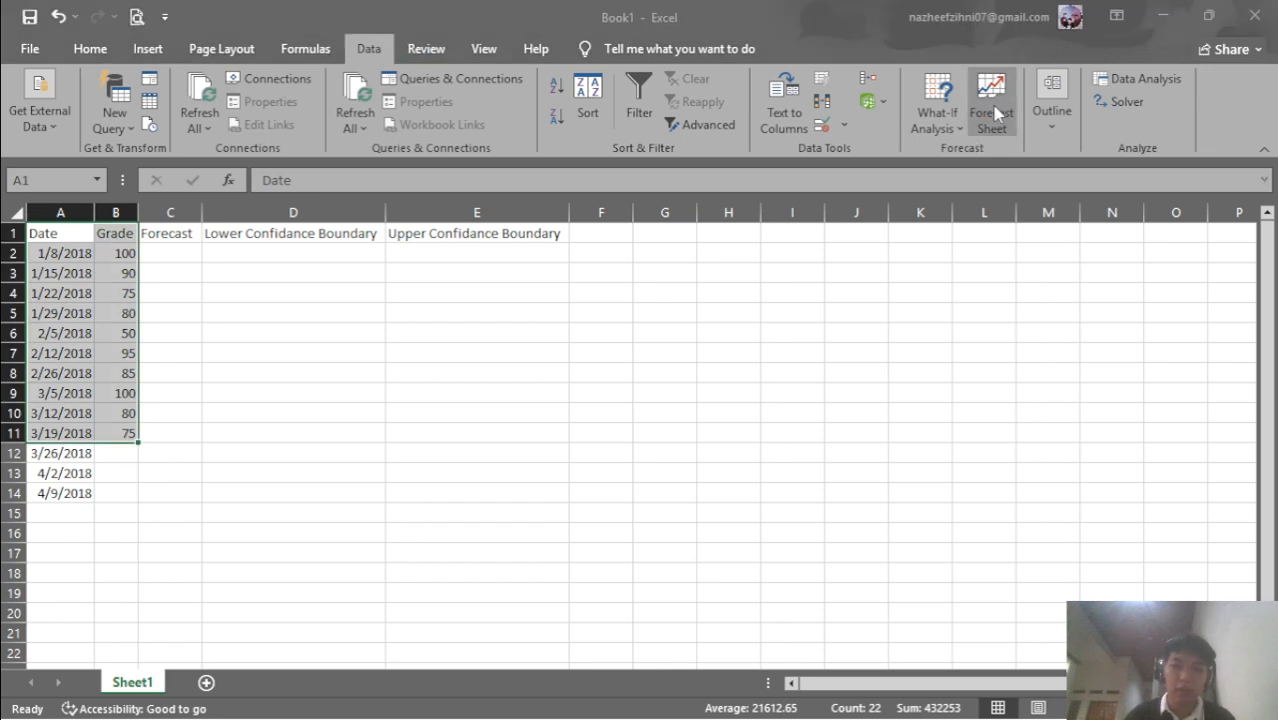
pyautogui.hotkey('alt', 'Tab')
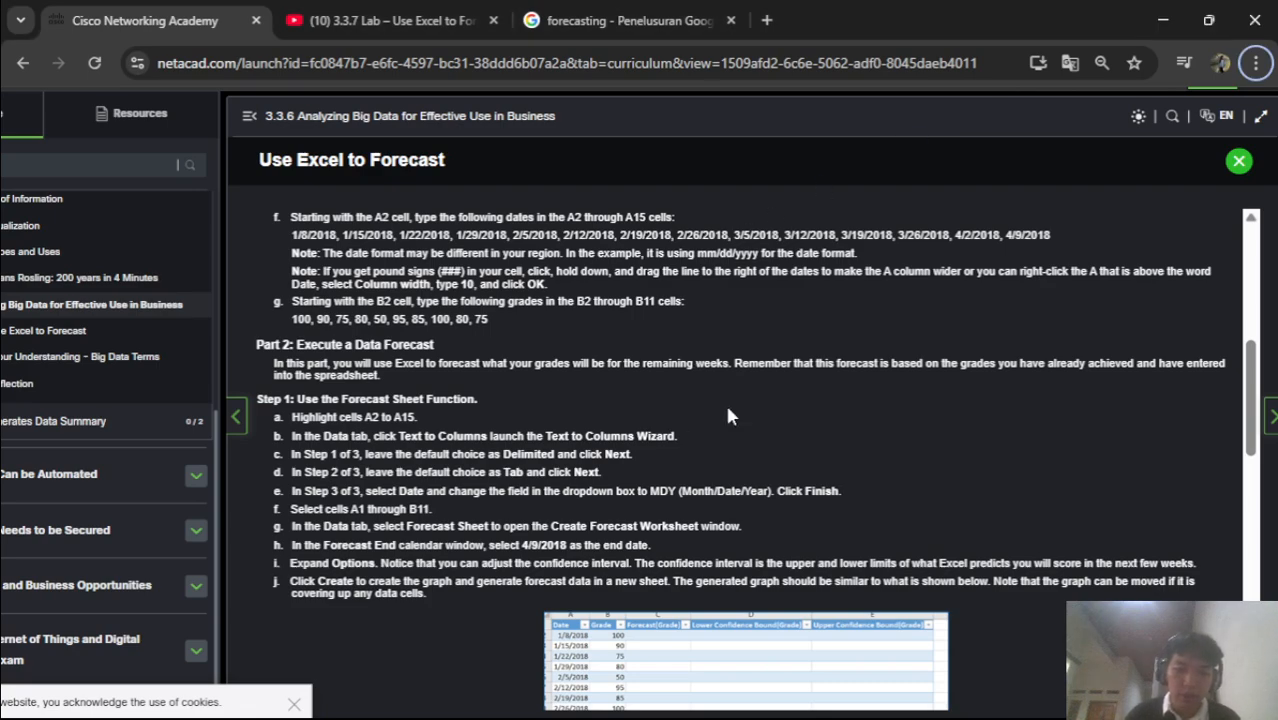
pyautogui.hotkey('alt', 'Tab')
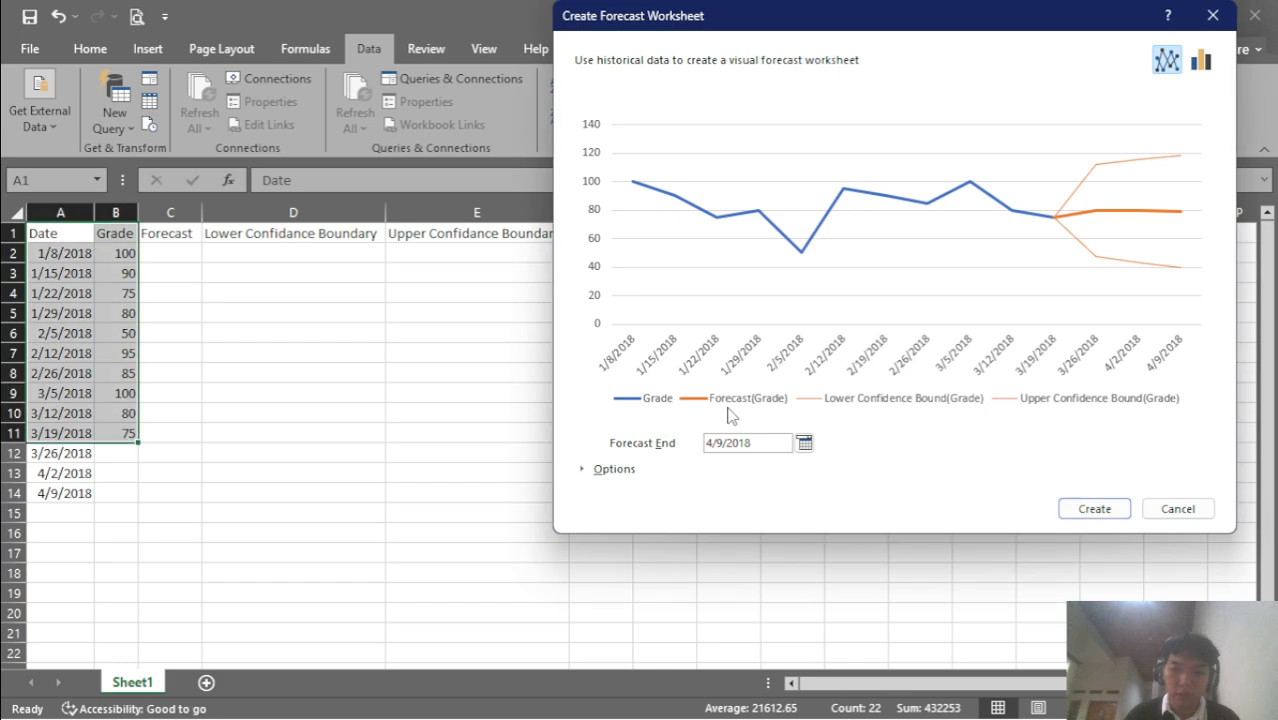
pyautogui.click(1082, 510)
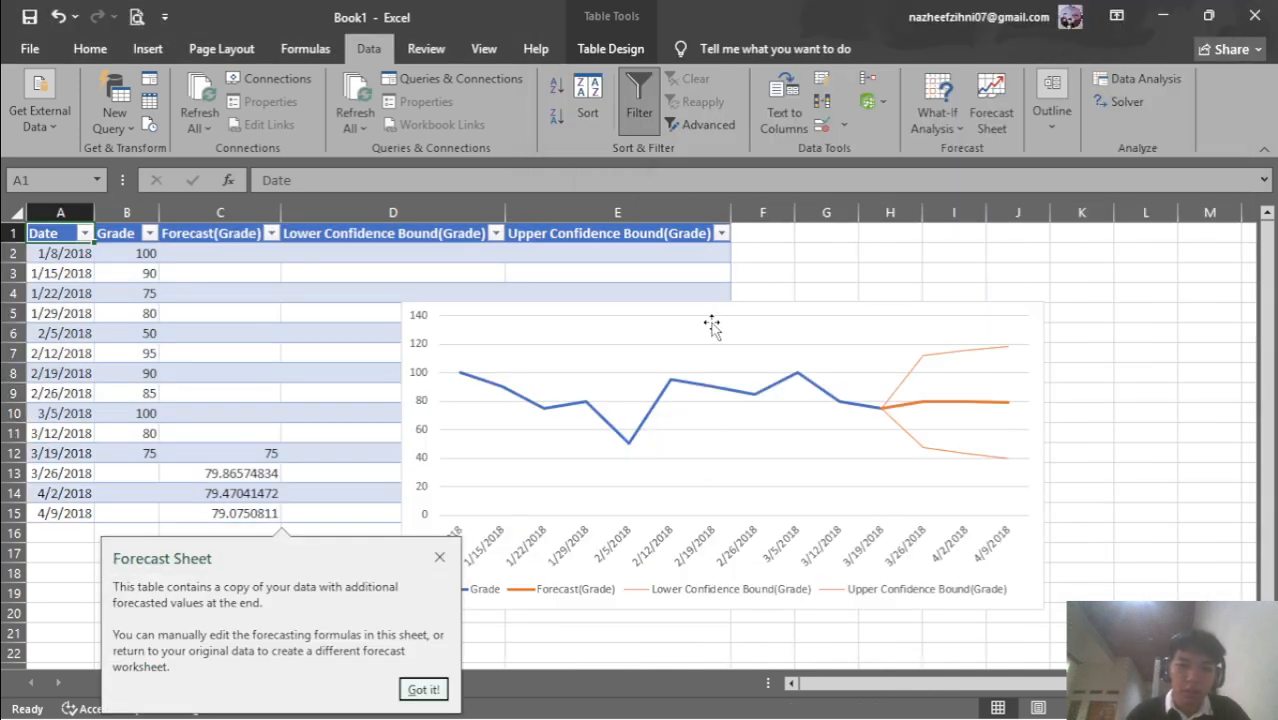
# Adjust the forecast chart on Sheet2 and close its plot area formatting pane
pyautogui.doubleClick(757, 345)
pyautogui.moveTo(899, 286); pyautogui.dragTo(1246, 240)
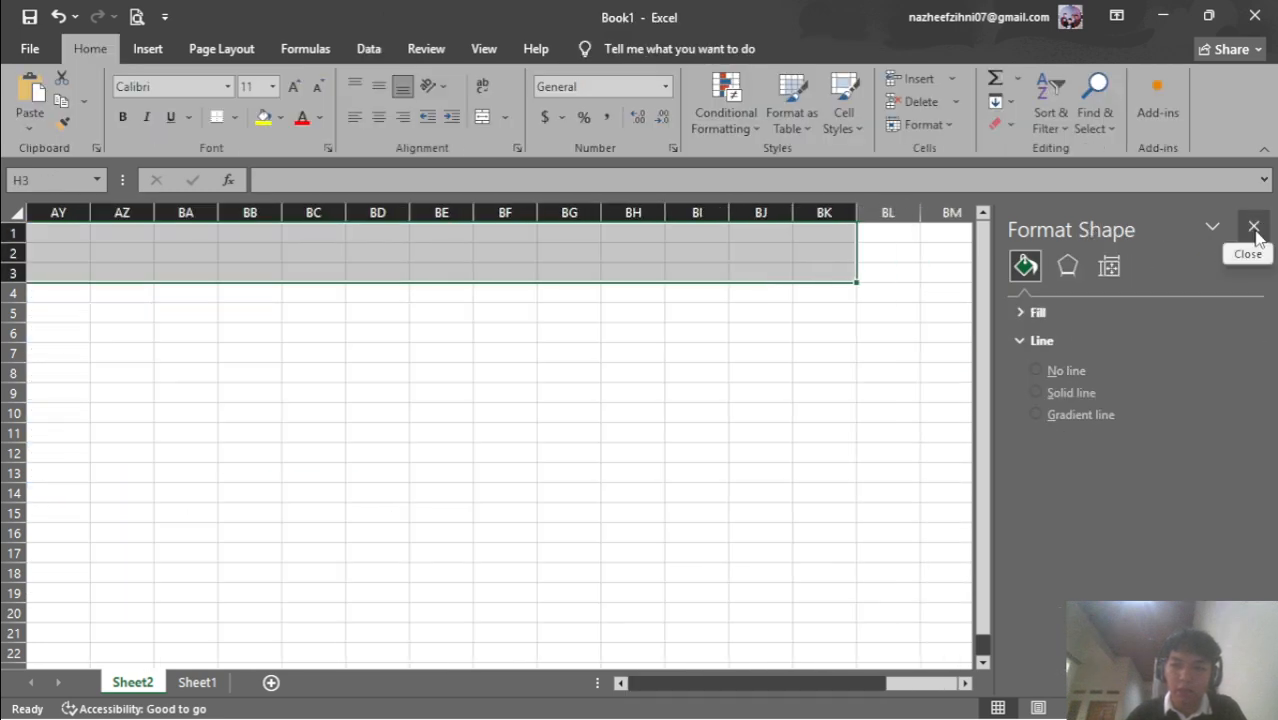
pyautogui.click(1254, 226)
pyautogui.moveTo(1150, 684); pyautogui.dragTo(379, 674)
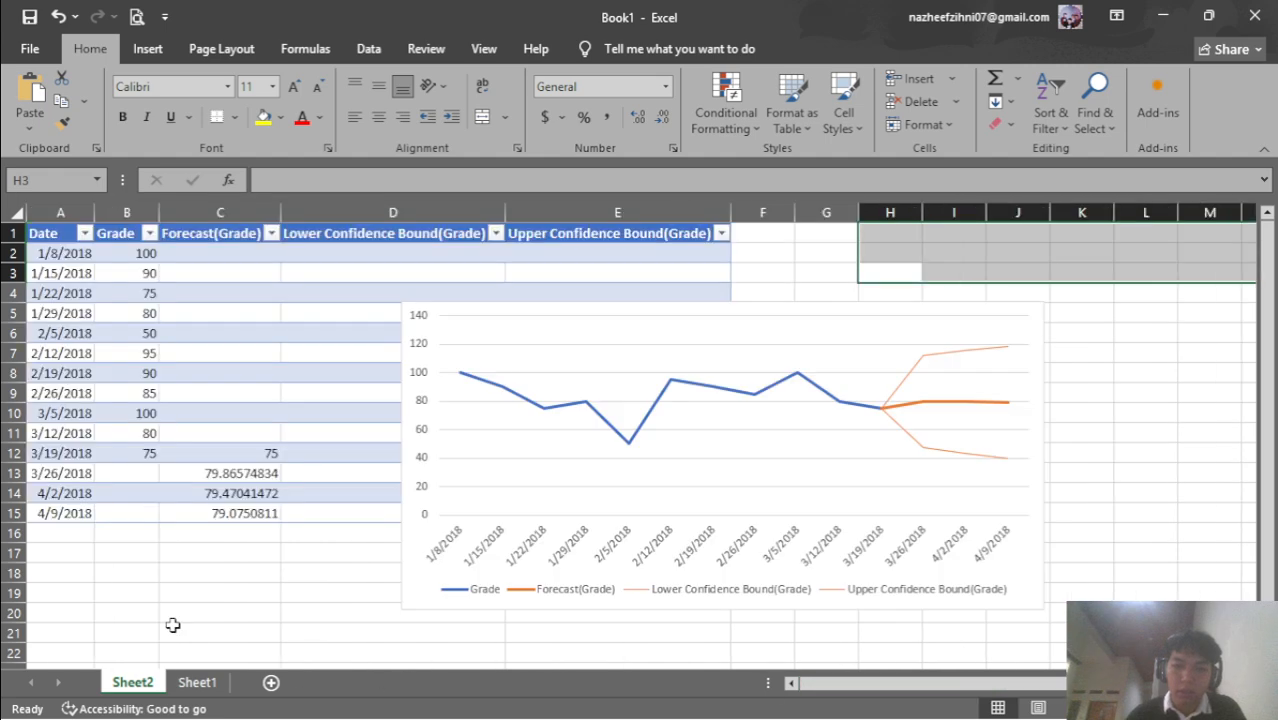
pyautogui.click(681, 340)
pyautogui.doubleClick(681, 340)
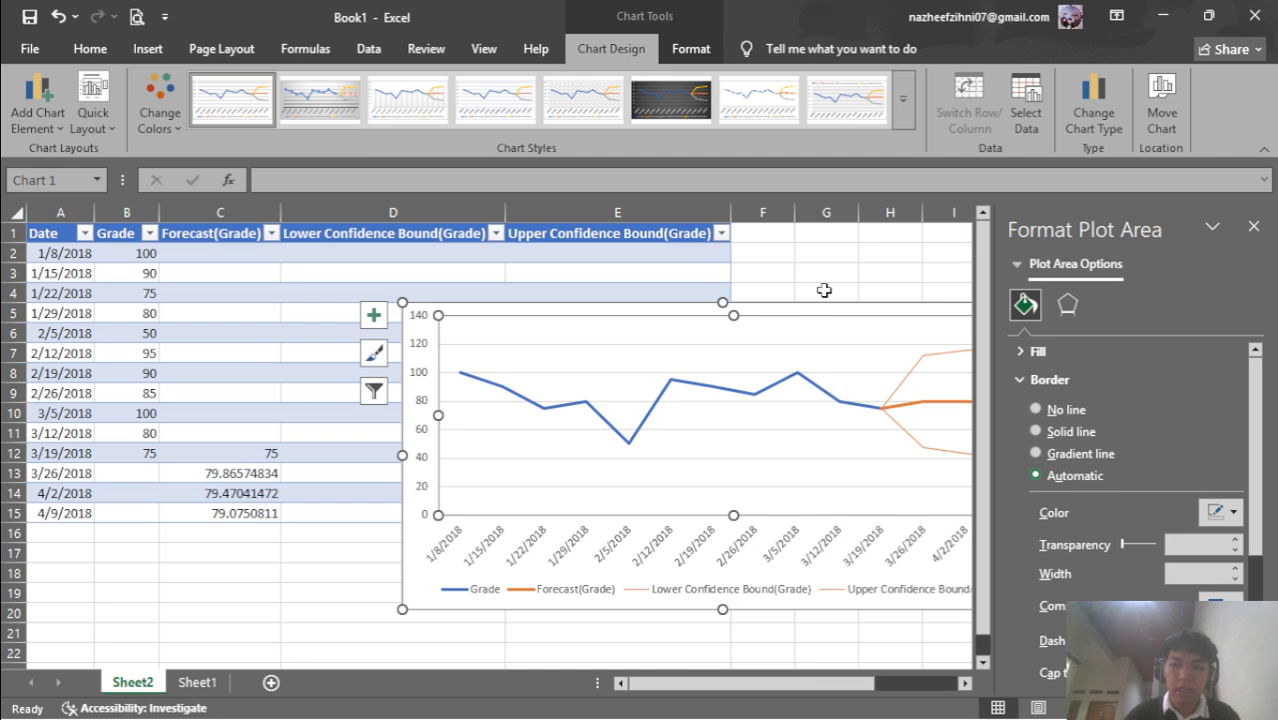
pyautogui.click(1253, 226)
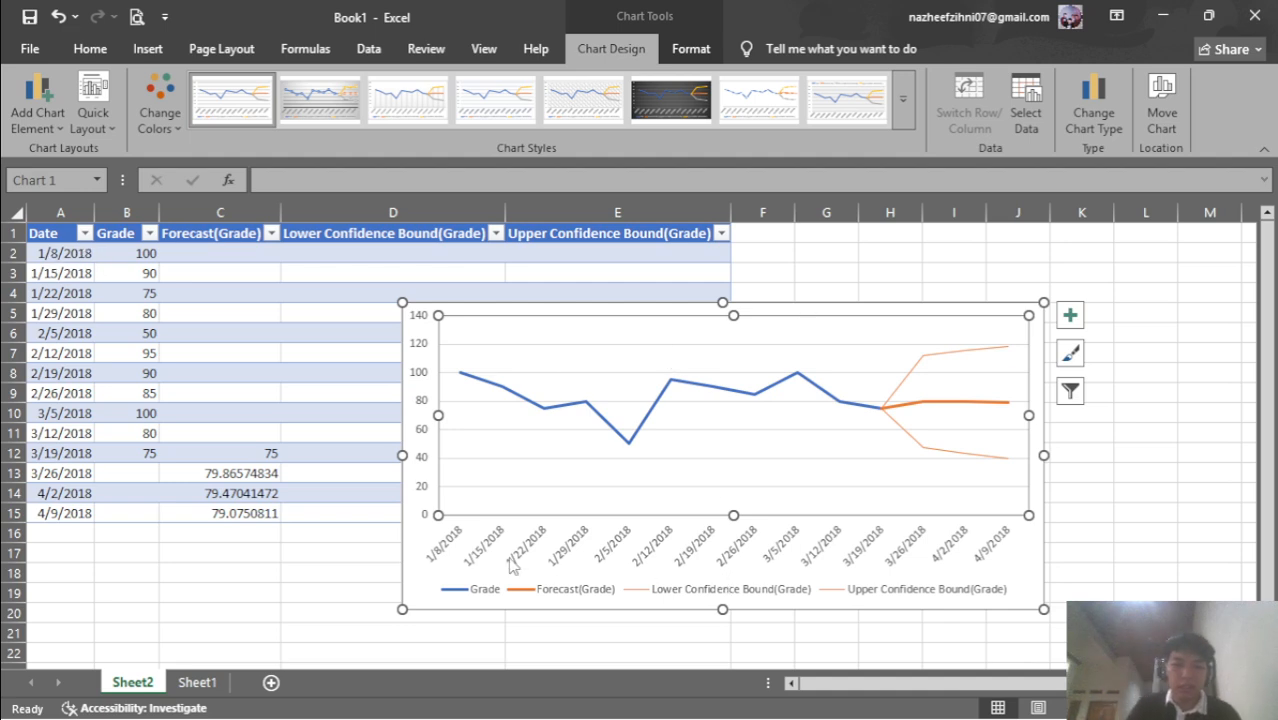
# Review the lab instructions, then return to the forecast workbook on the Data tab
pyautogui.moveTo(690, 718)
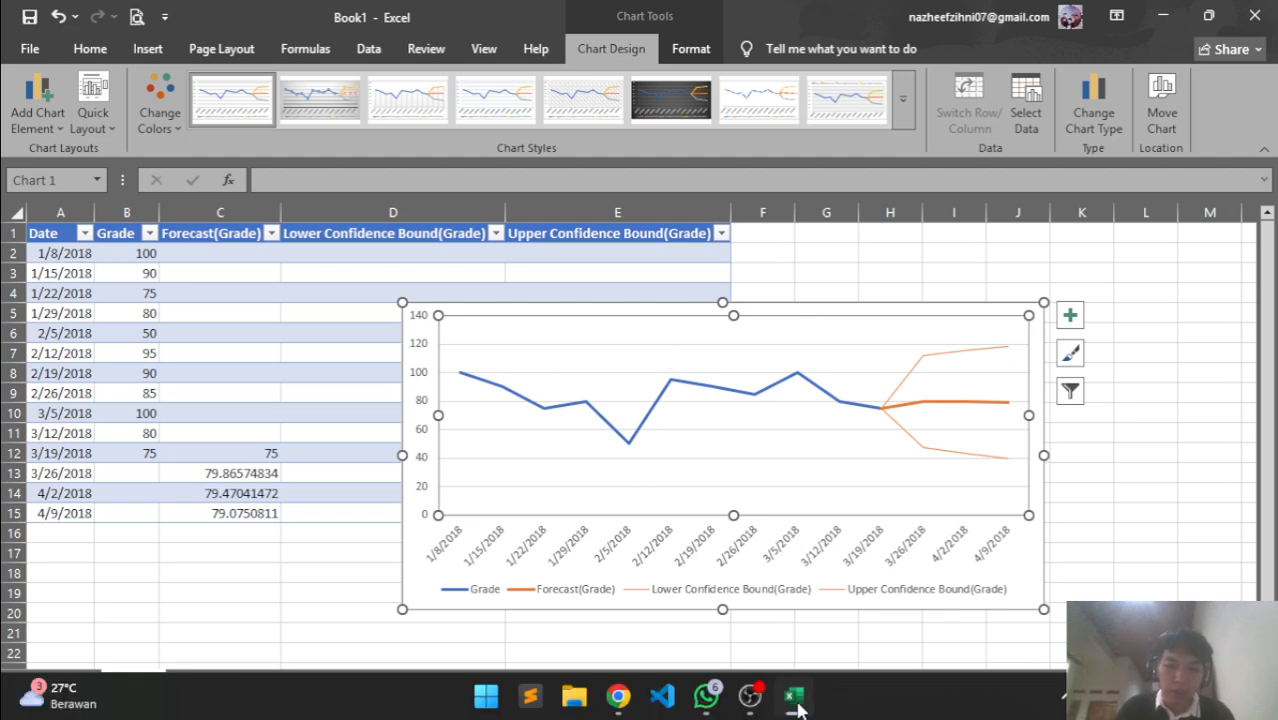
pyautogui.click(618, 696)
pyautogui.scroll(-1, 645, 546)
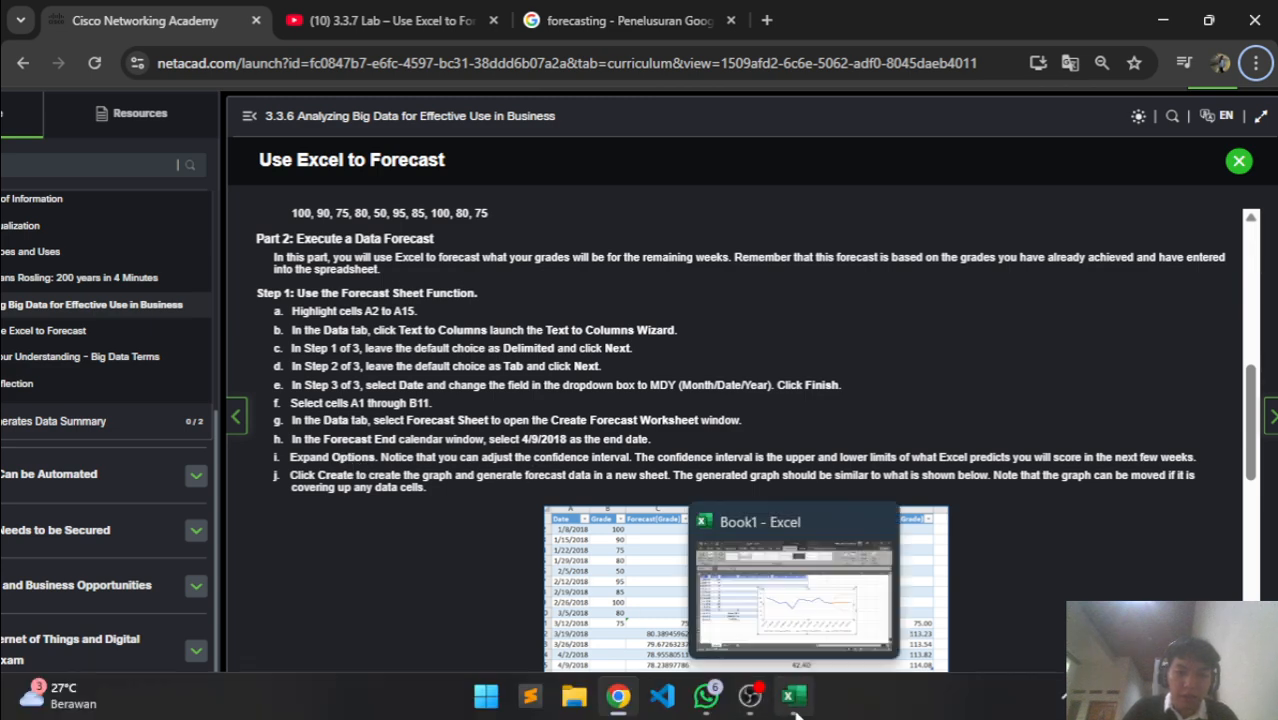
pyautogui.click(795, 705)
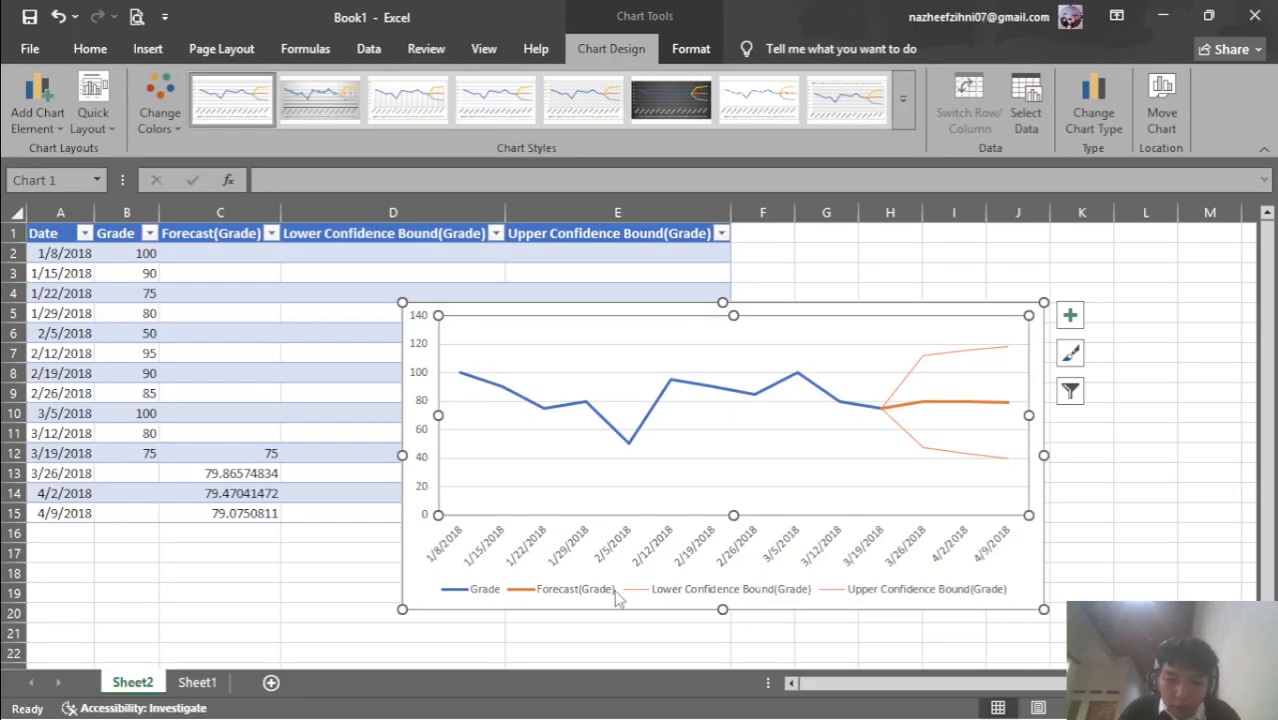
pyautogui.moveTo(720, 718)
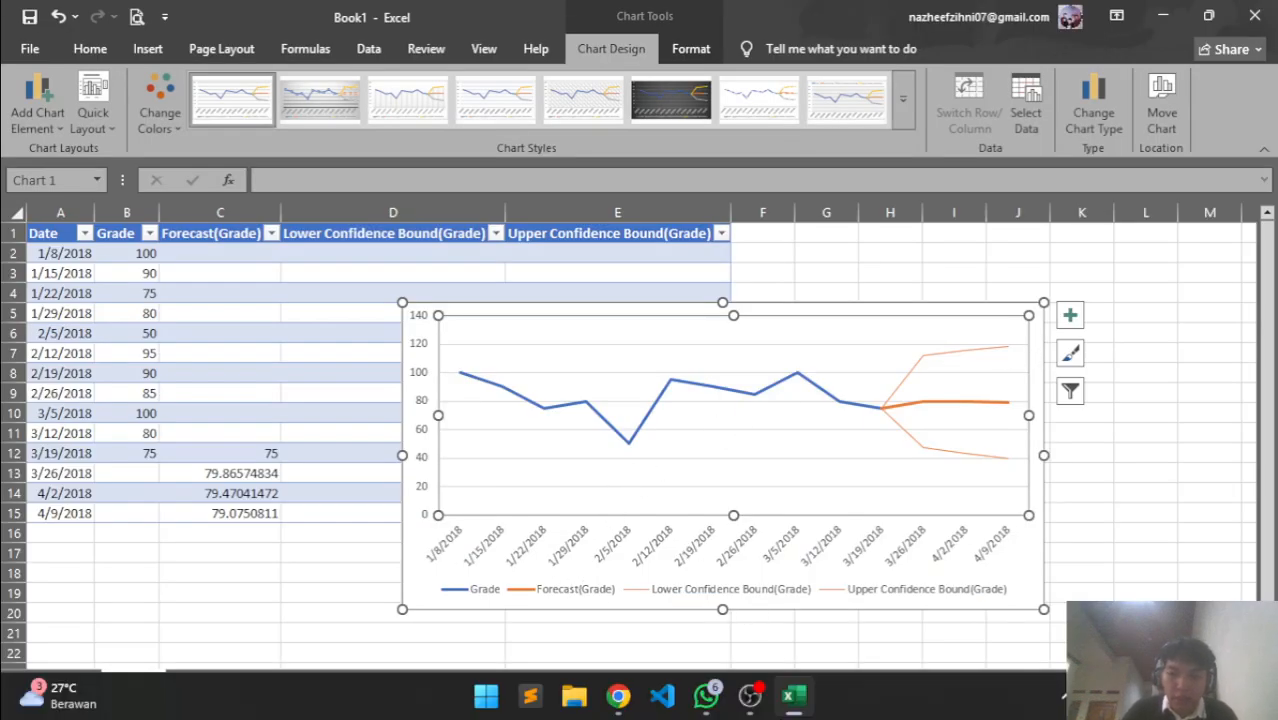
pyautogui.click(795, 700)
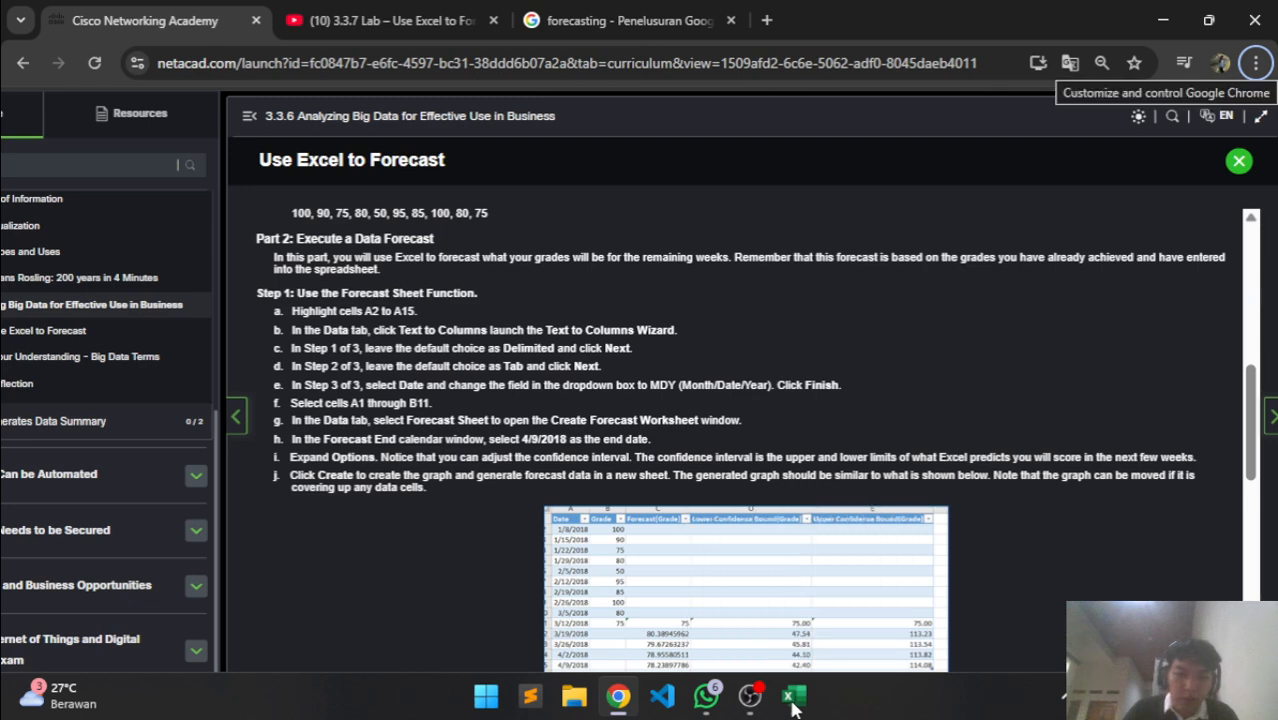
pyautogui.click(792, 699)
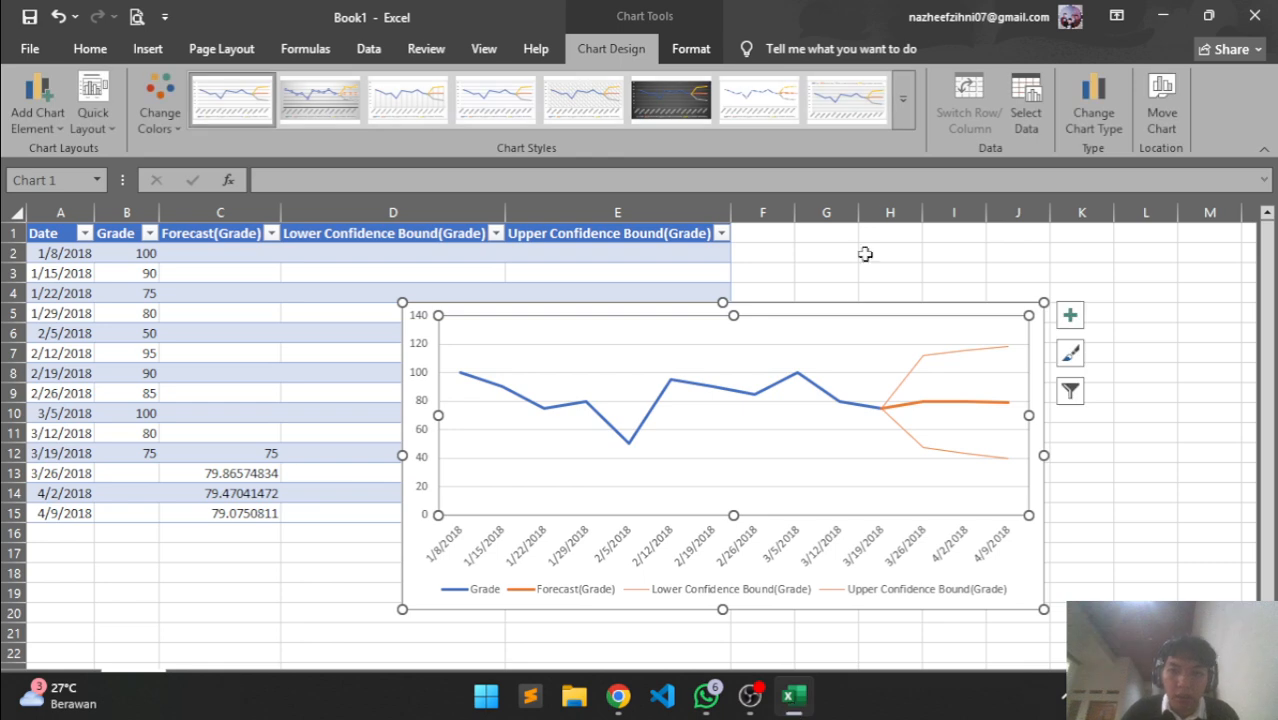
pyautogui.click(370, 49)
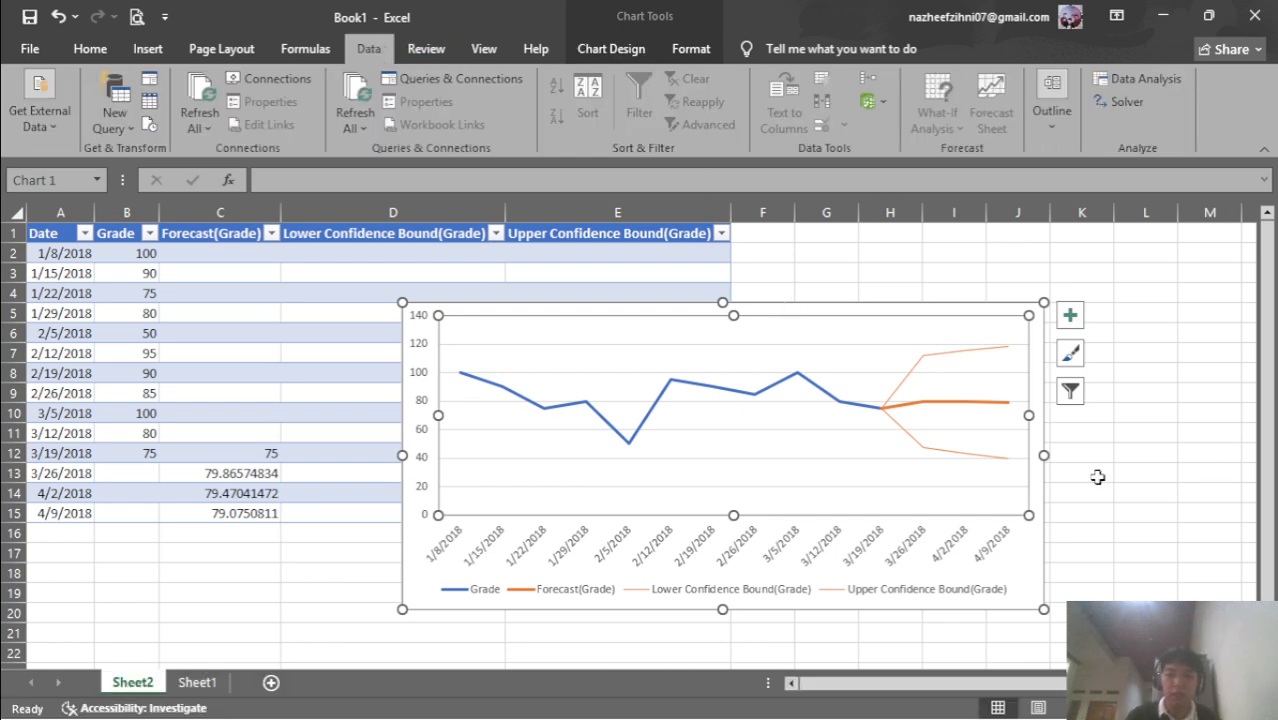
pyautogui.click(1080, 540)
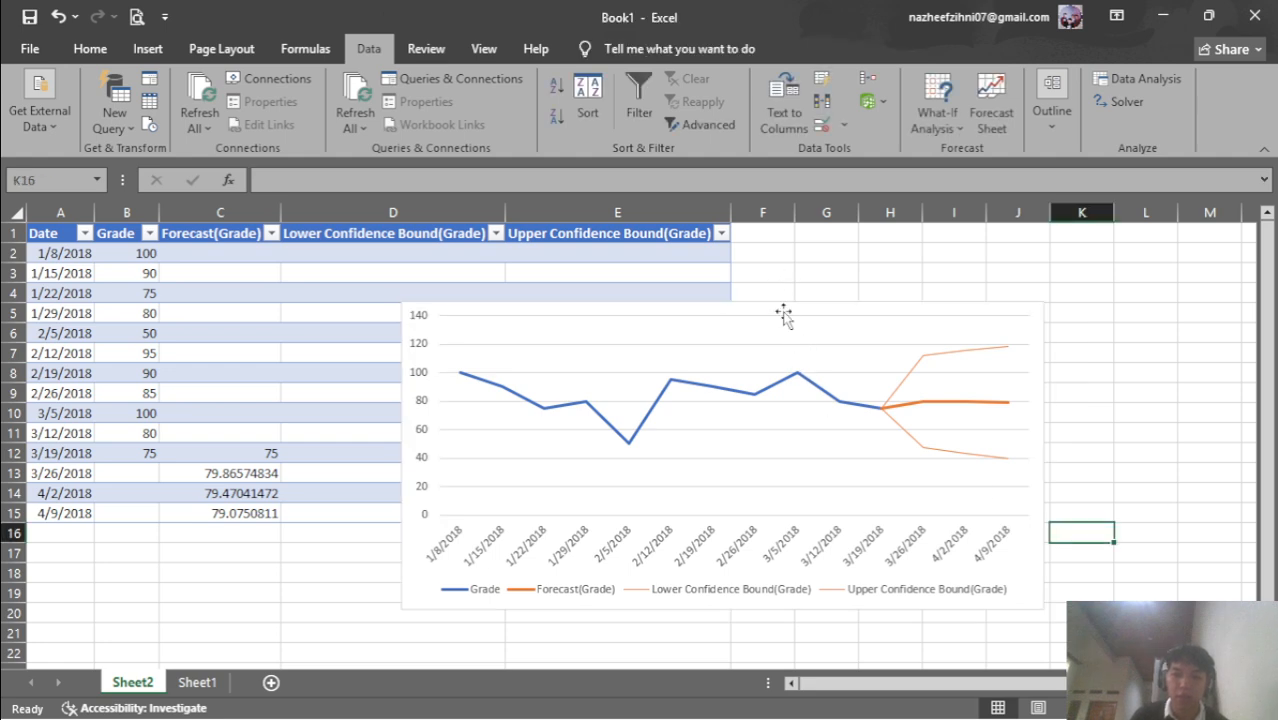
pyautogui.moveTo(833, 440); pyautogui.dragTo(858, 305)
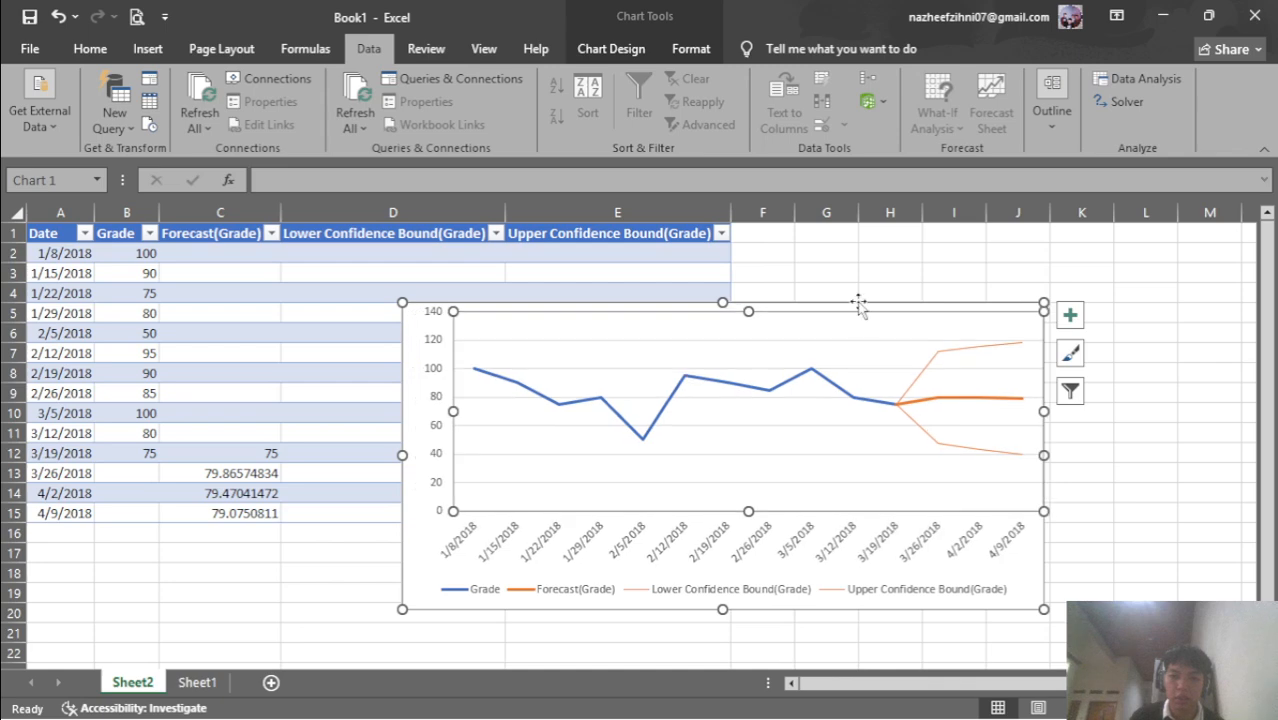
pyautogui.moveTo(854, 357); pyautogui.dragTo(835, 360)
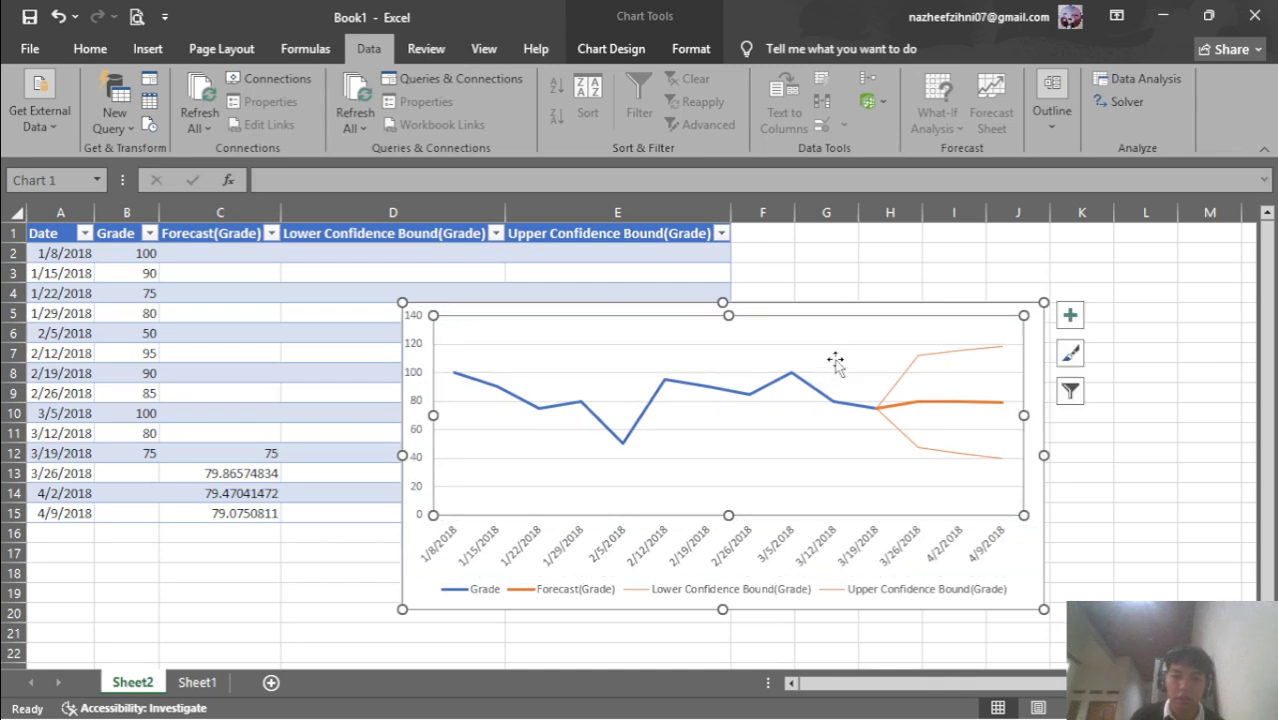
pyautogui.moveTo(830, 310); pyautogui.dragTo(955, 440)
pyautogui.scroll(-1, 950, 362)
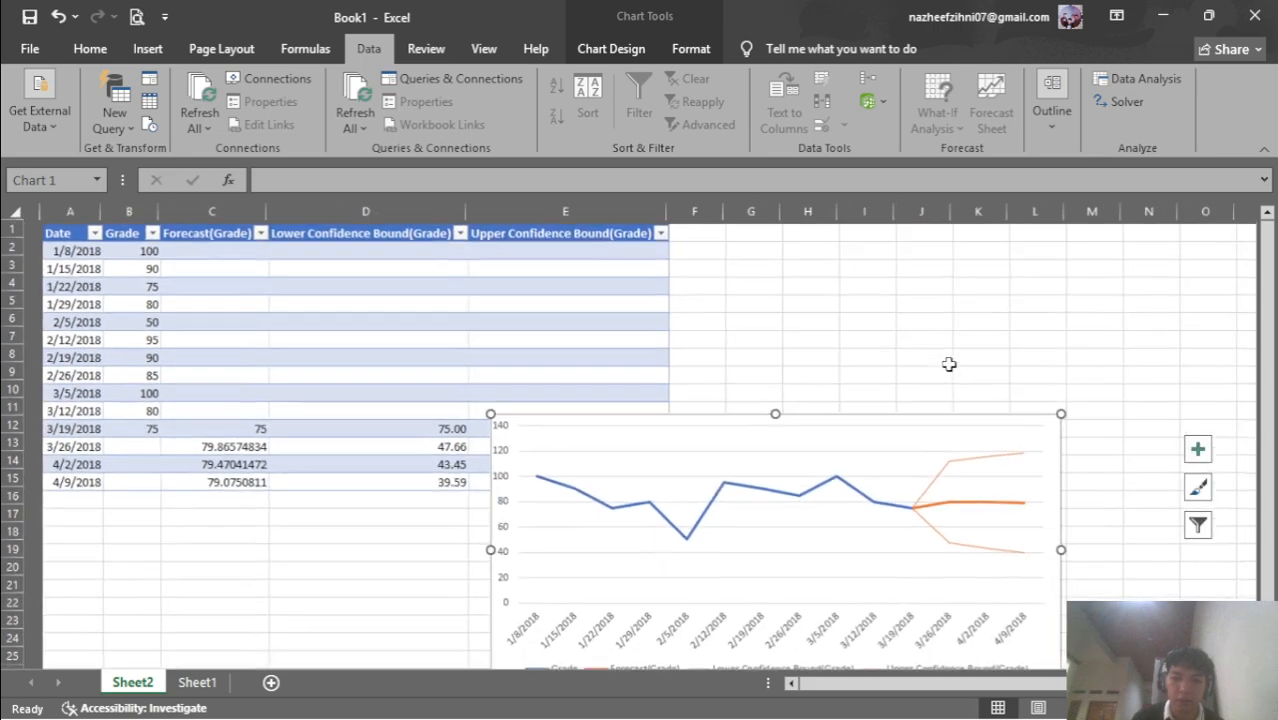
pyautogui.moveTo(870, 409); pyautogui.dragTo(970, 269)
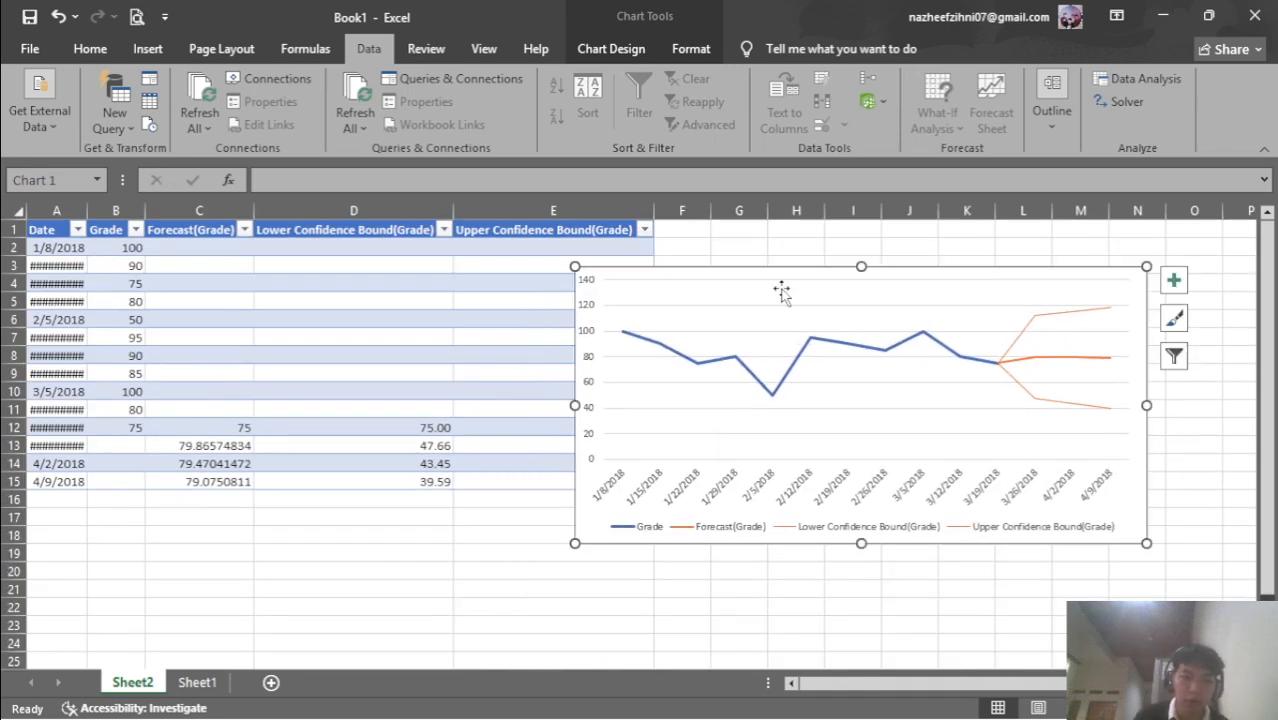
pyautogui.click(57, 283)
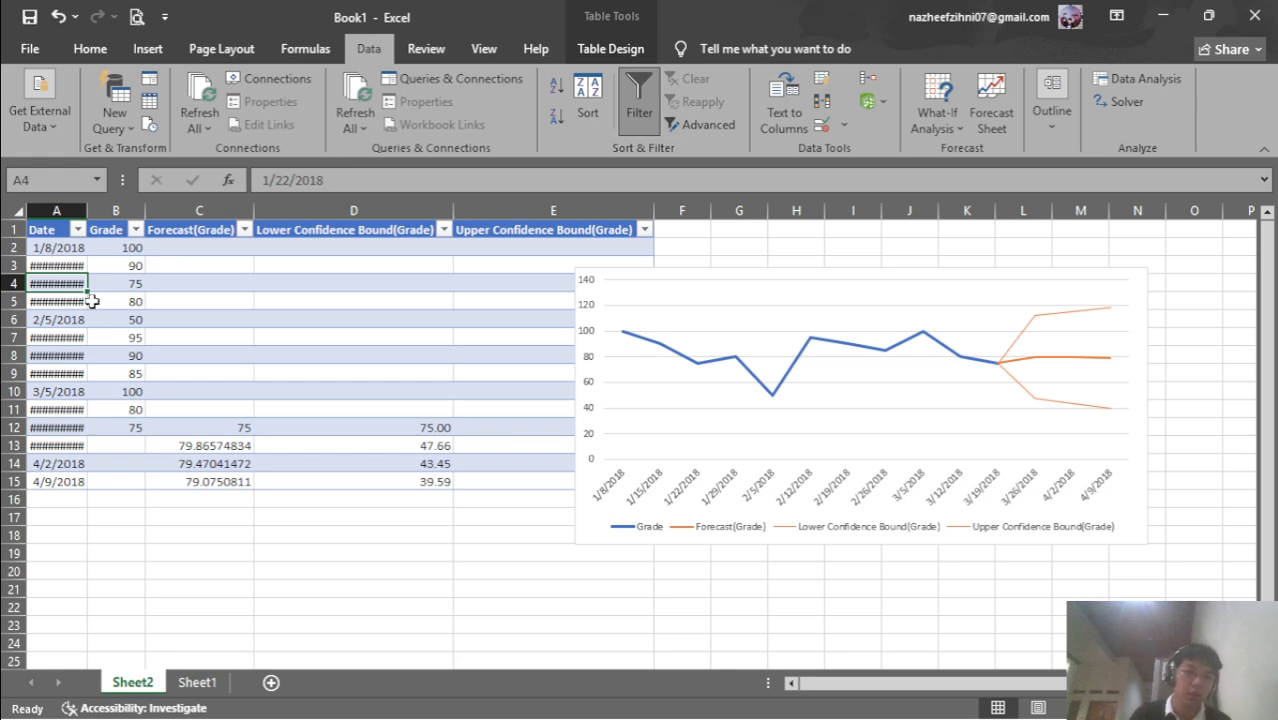
pyautogui.doubleClick(87, 291)
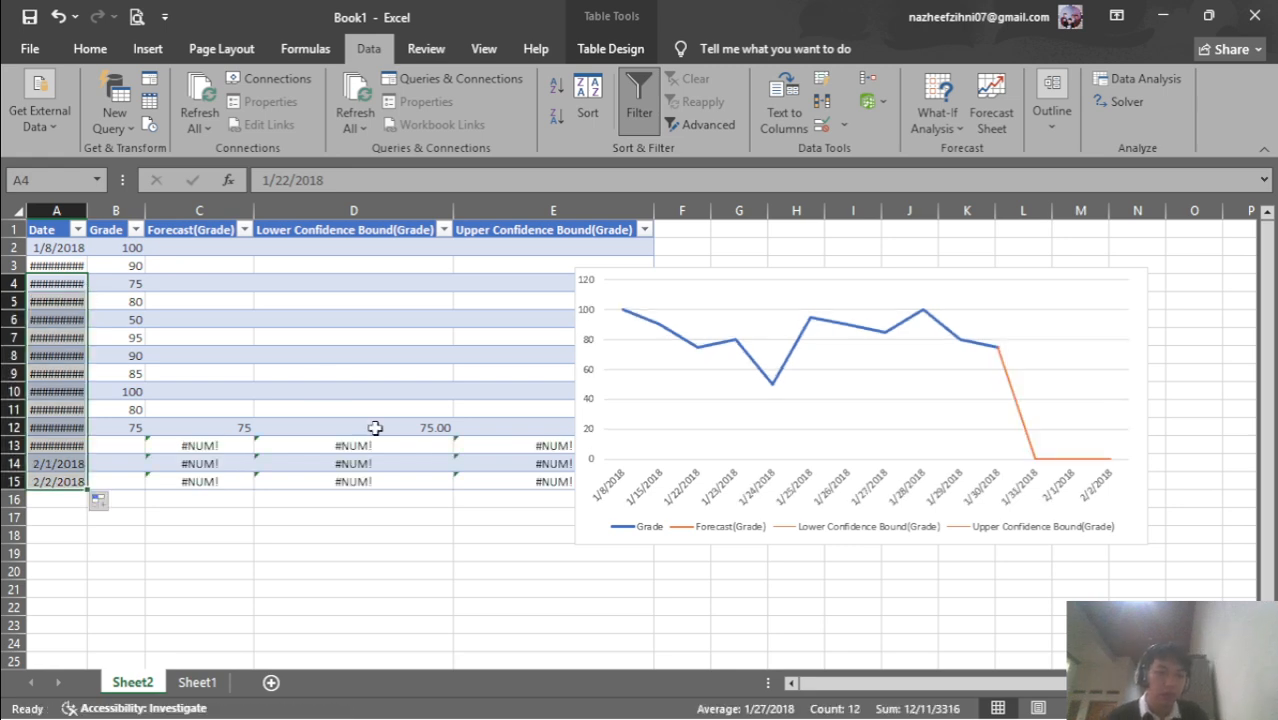
pyautogui.hotkey('ctrl', 'z')
pyautogui.hotkey('ctrl', 'z')
pyautogui.hotkey('ctrl', 'z')
pyautogui.hotkey('ctrl', 'z')
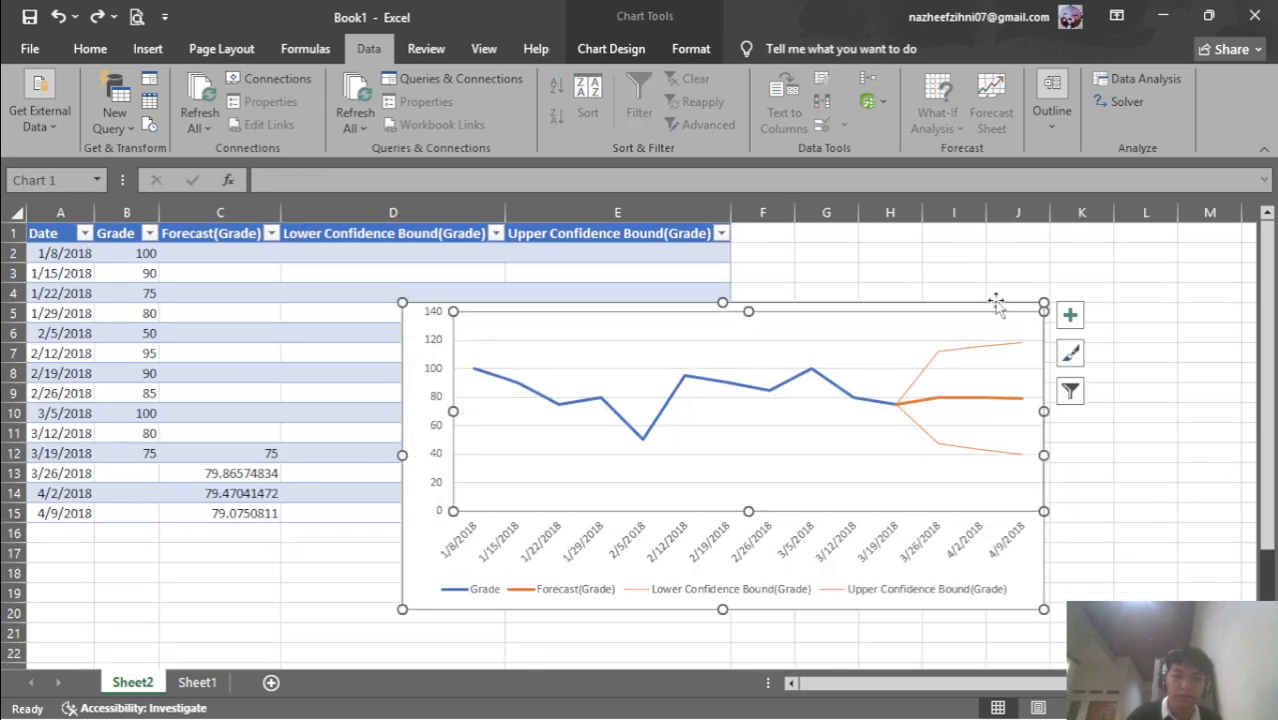
# Shrink the grade chart to clear column E and place it beside the table near row 2
pyautogui.moveTo(983, 304); pyautogui.dragTo(1259, 290)
pyautogui.keyDown('ctrl'); pyautogui.scroll(-2, 1112, 322); pyautogui.keyUp('ctrl')
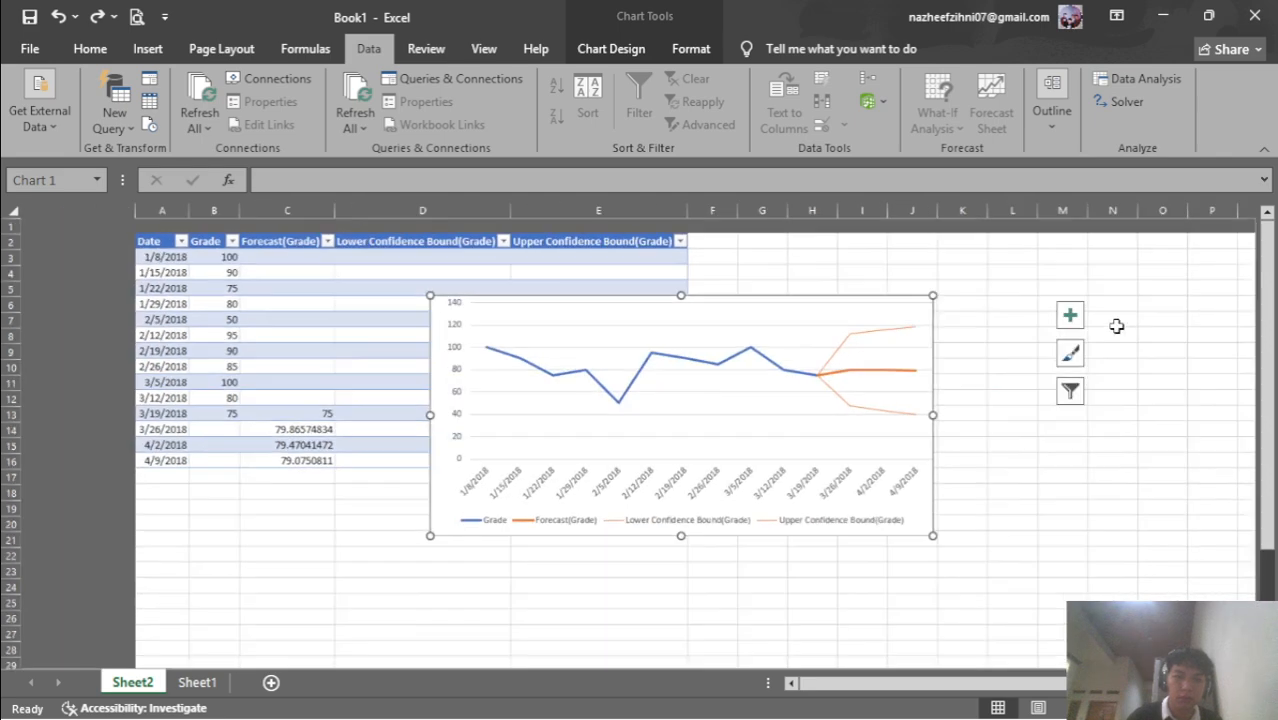
pyautogui.keyDown('ctrl'); pyautogui.scroll(3, 669, 270); pyautogui.keyUp('ctrl')
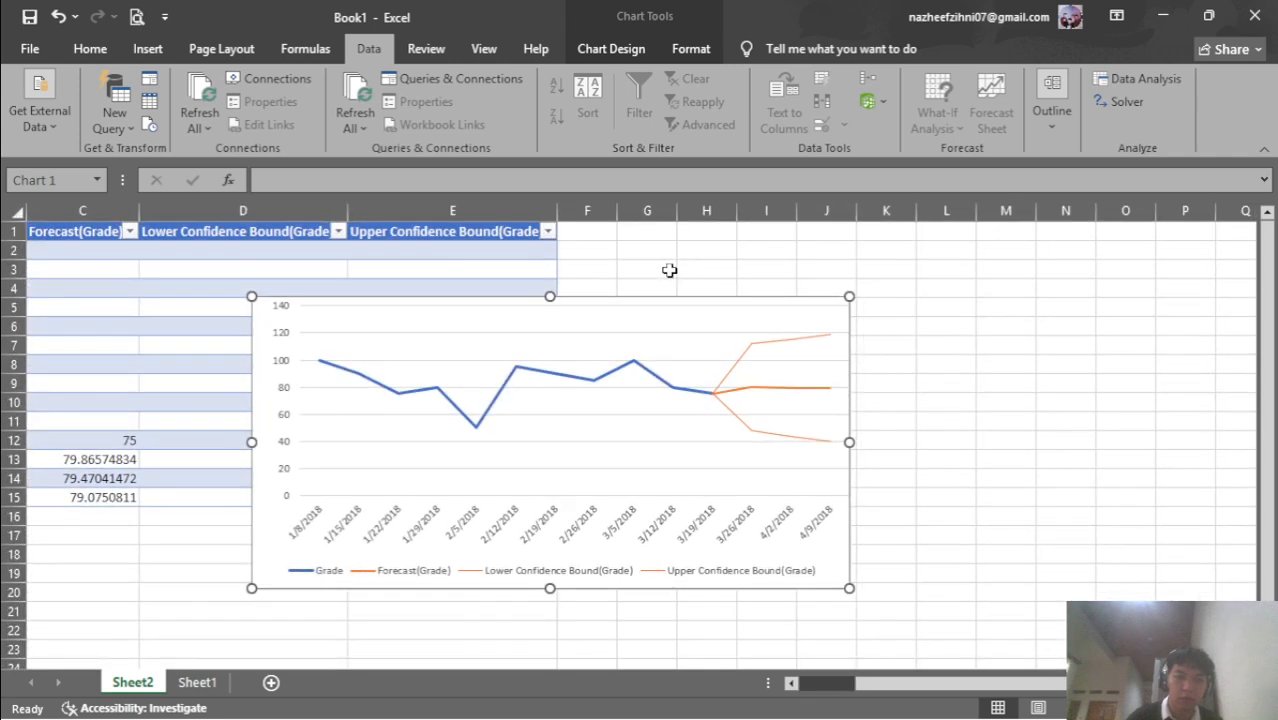
pyautogui.keyDown('ctrl'); pyautogui.scroll(1, 669, 270); pyautogui.keyUp('ctrl')
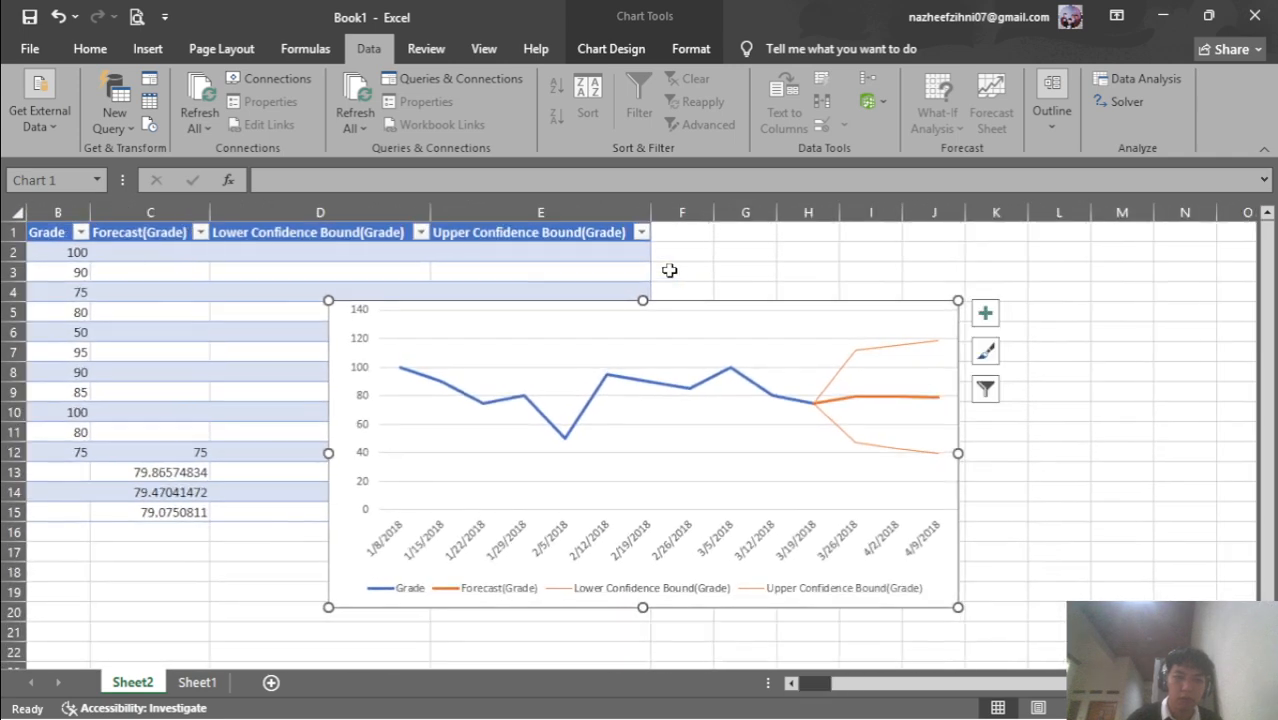
pyautogui.moveTo(780, 309); pyautogui.dragTo(975, 346)
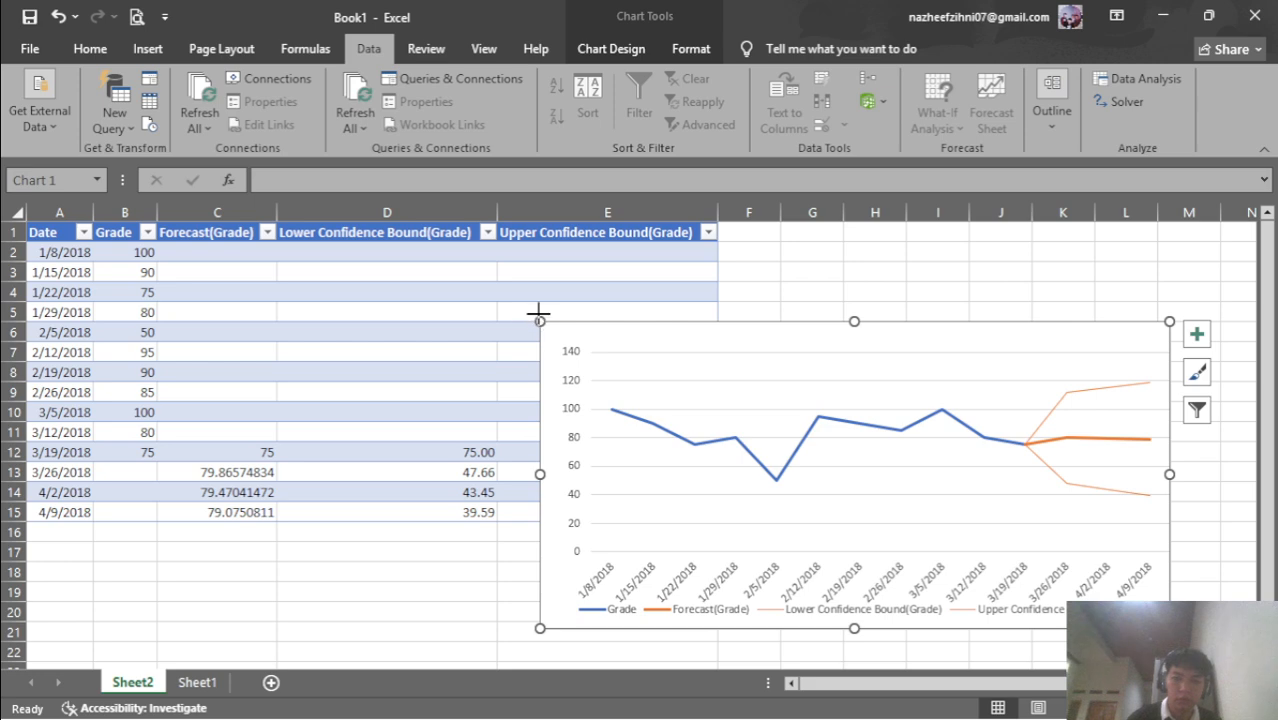
pyautogui.moveTo(535, 313); pyautogui.dragTo(722, 352)
pyautogui.moveTo(917, 369); pyautogui.dragTo(920, 254)
# Minimise the spreadsheet to bring the Cisco lab page back into view
pyautogui.moveTo(662, 717)
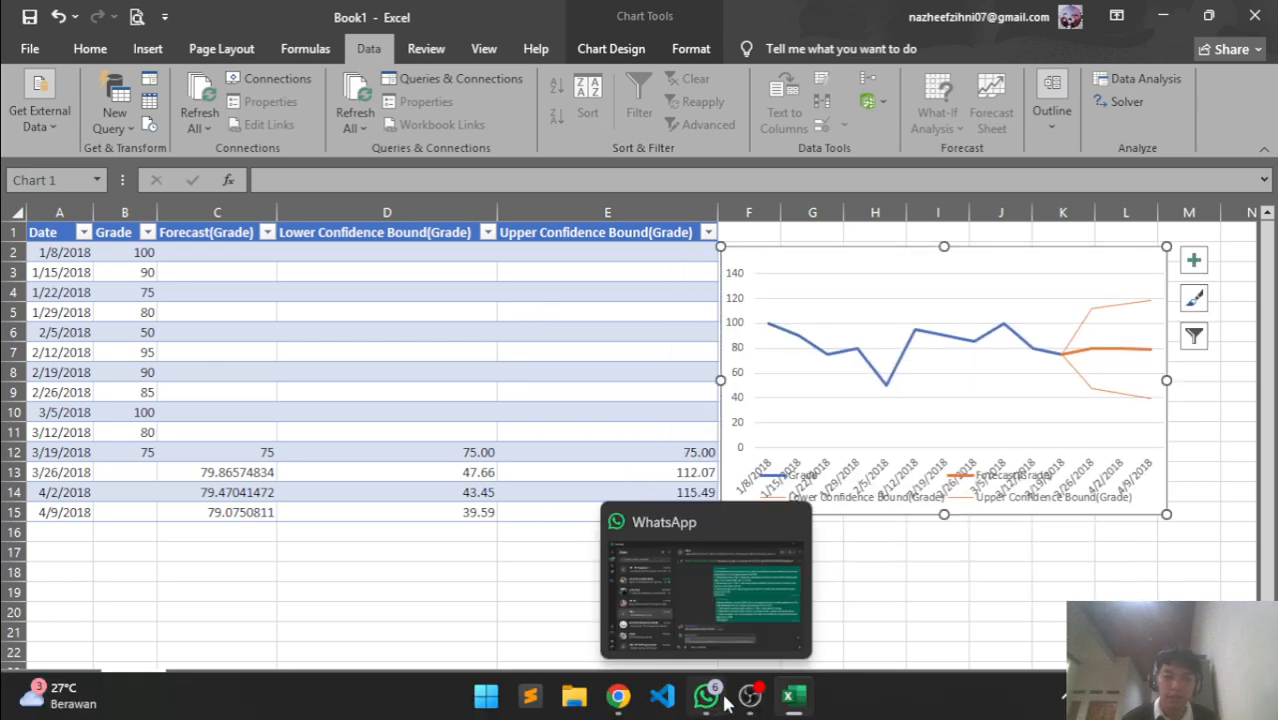
pyautogui.click(777, 710)
pyautogui.click(777, 710)
pyautogui.click(777, 710)
pyautogui.scroll(-1, 566, 475)
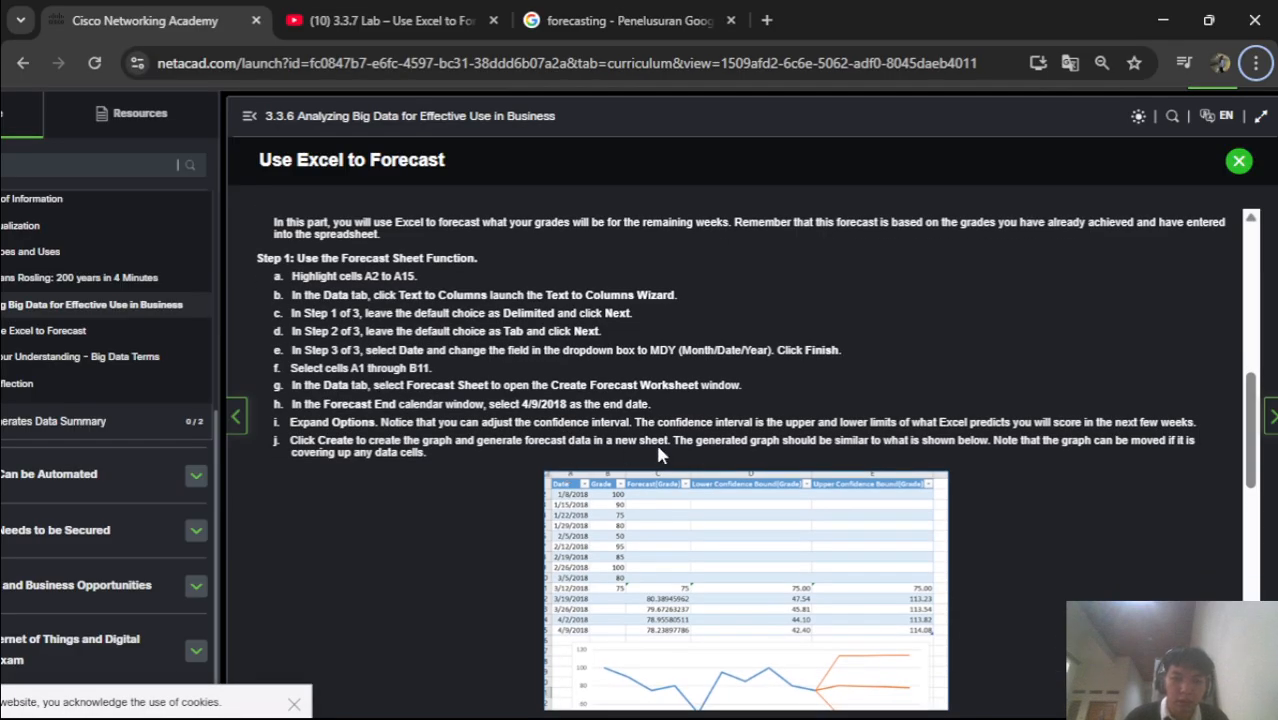
# Scroll the lab page down, then check the forecast workbook and reposition its chart
pyautogui.scroll(-1, 569, 495)
pyautogui.scroll(-2, 569, 495)
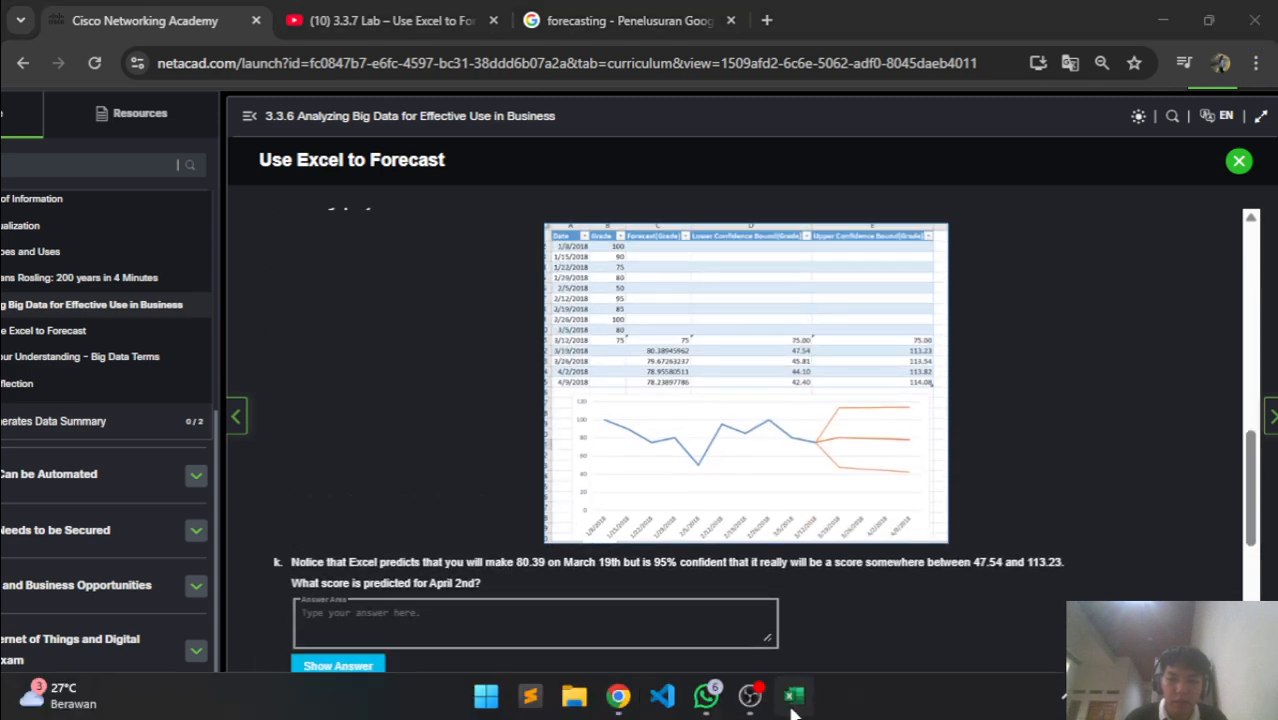
pyautogui.click(793, 696)
pyautogui.moveTo(977, 259); pyautogui.dragTo(456, 542)
pyautogui.scroll(-1, 446, 539)
pyautogui.scroll(-1, 446, 539)
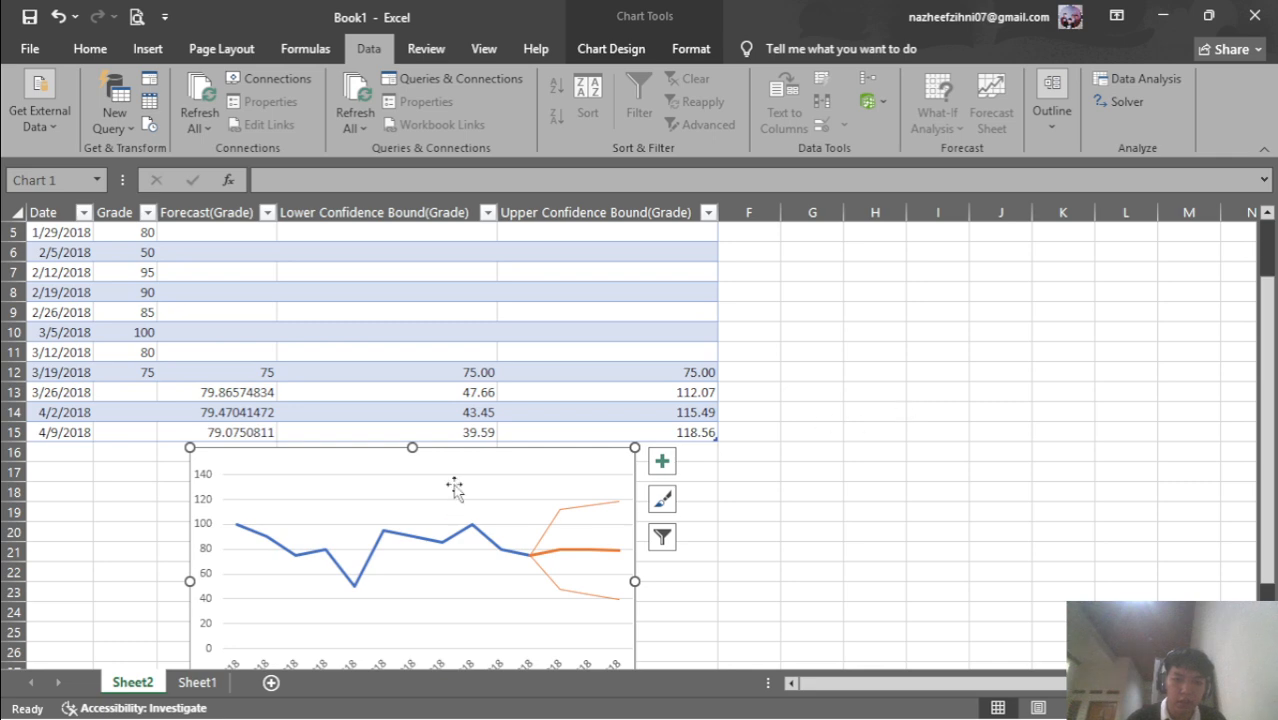
pyautogui.moveTo(508, 463)
pyautogui.mouseDown()
pyautogui.moveTo(904, 343)
pyautogui.moveTo(979, 260)
pyautogui.moveTo(1091, 231)
pyautogui.moveTo(1038, 234)
pyautogui.mouseUp()
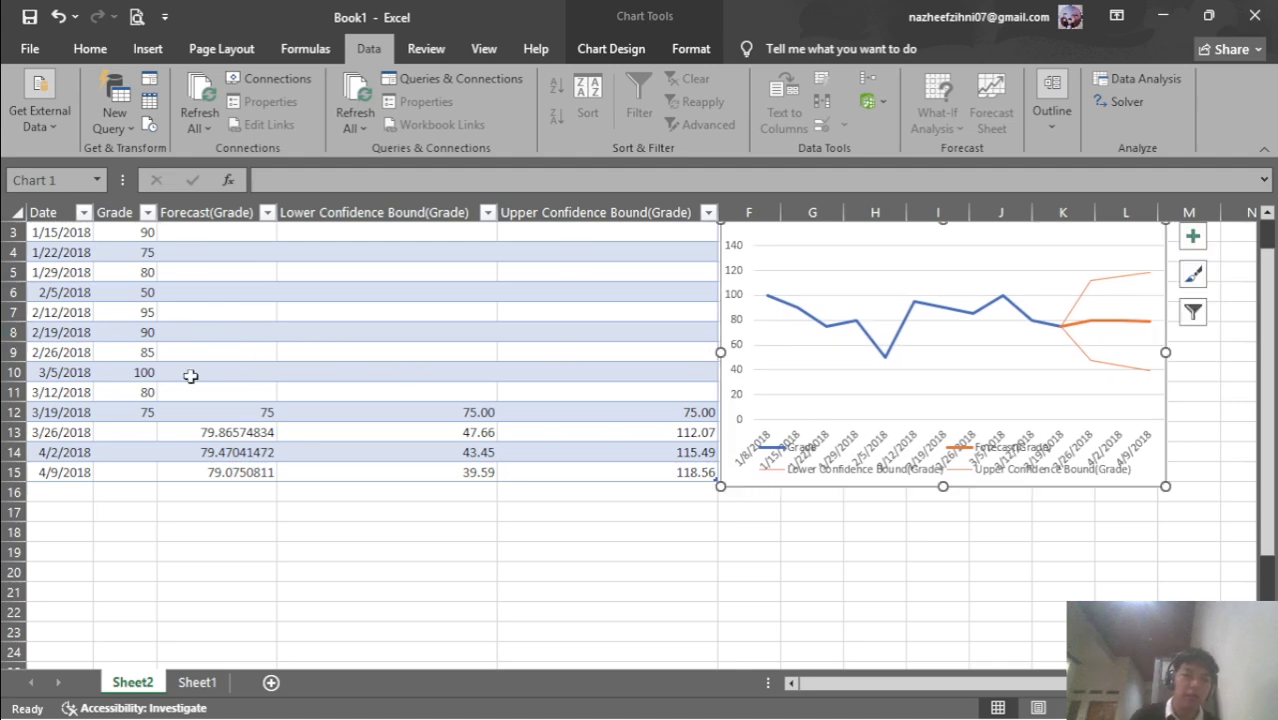
# Return to the lab page and scroll to question k on April 2nd's predicted score
pyautogui.moveTo(706, 717)
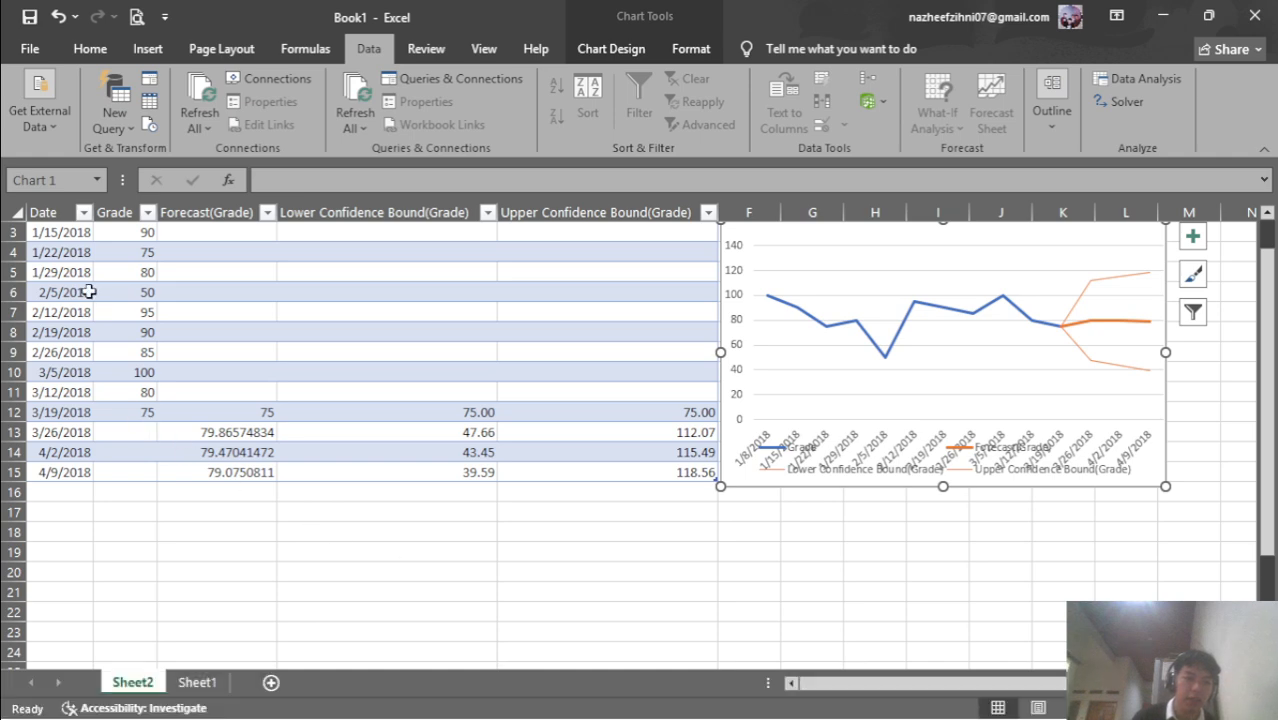
pyautogui.scroll(1, 72, 254)
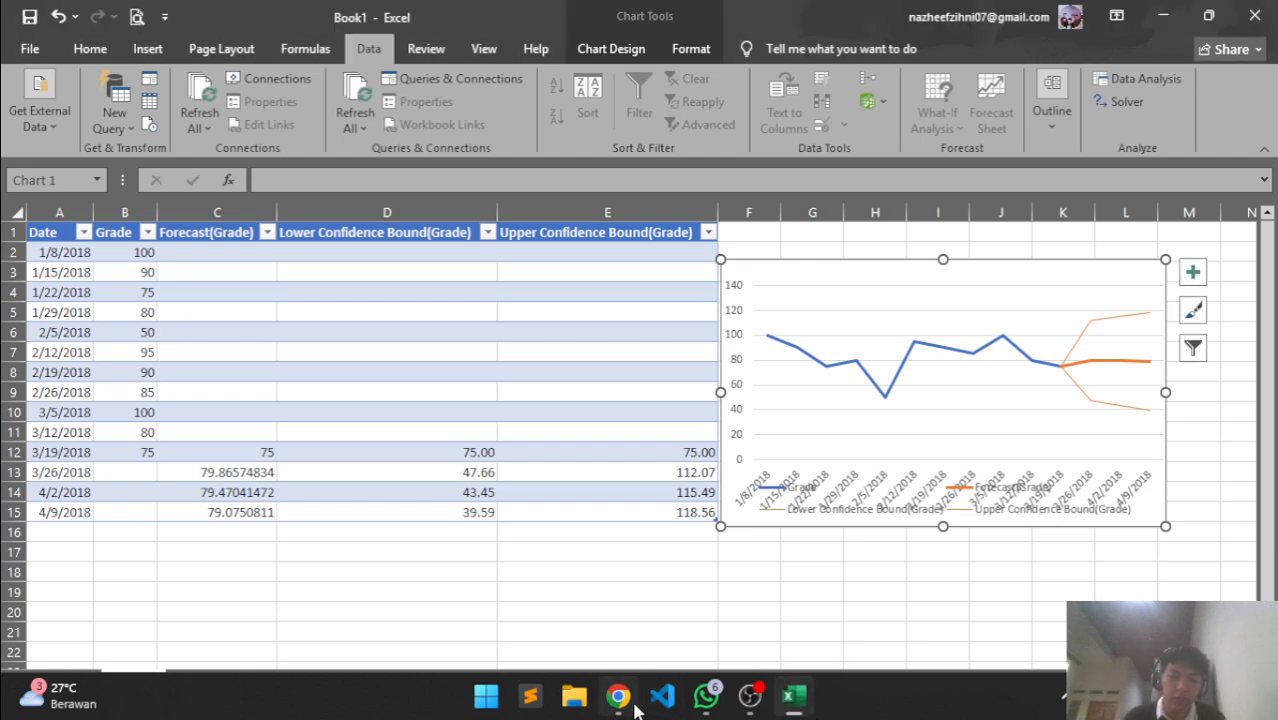
pyautogui.moveTo(618, 696)
pyautogui.click(583, 517)
pyautogui.scroll(-1, 470, 530)
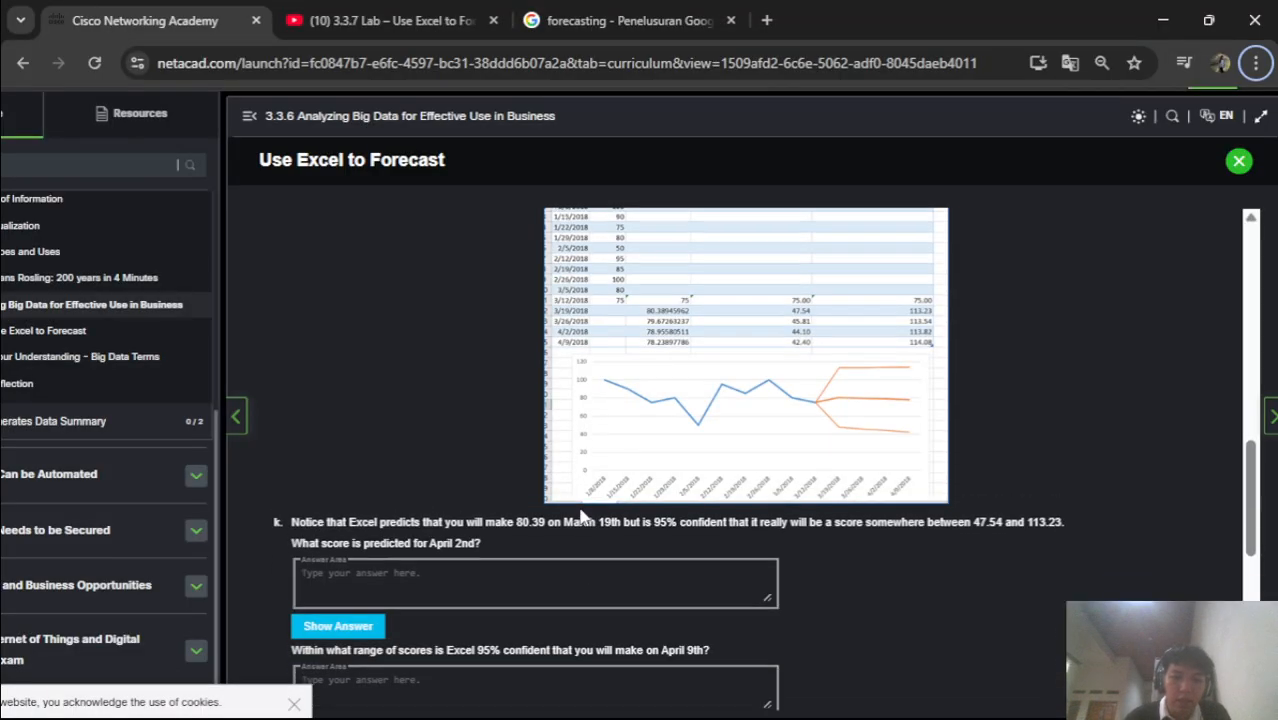
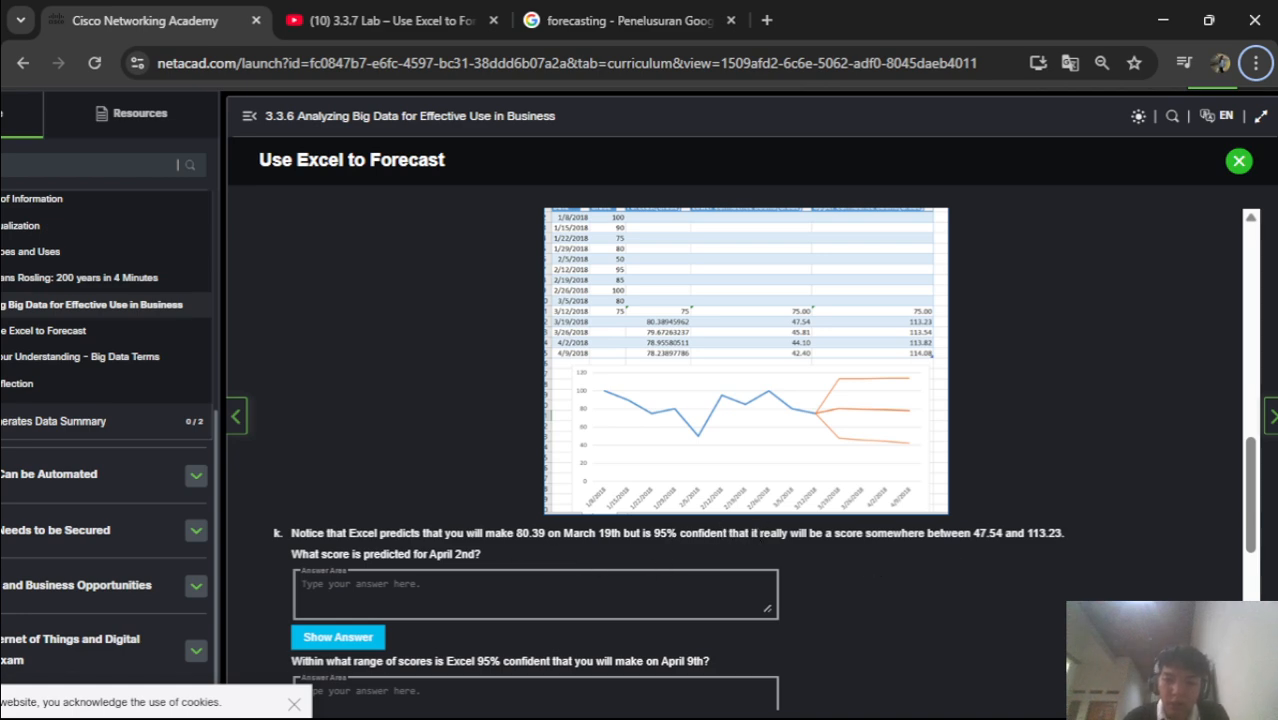
# Enlarge the forecast chart by dragging its top-left corner up and left, then minimise Excel
pyautogui.click(793, 709)
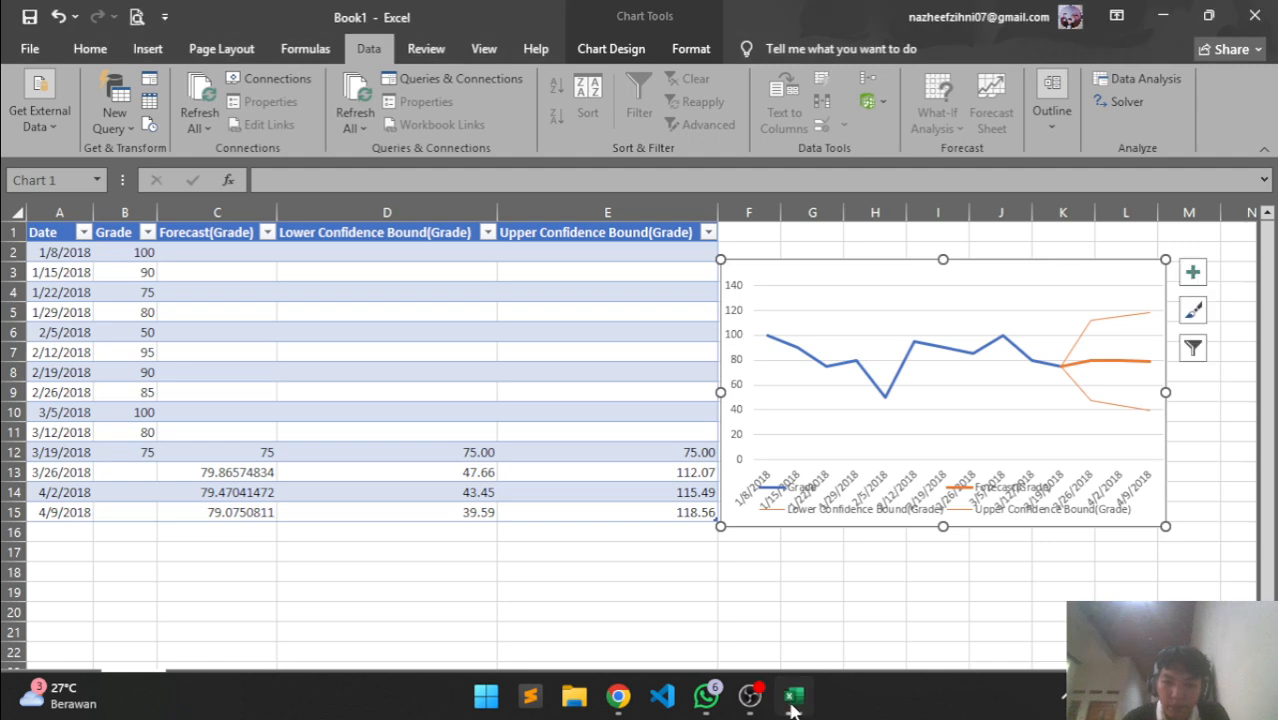
pyautogui.click(792, 698)
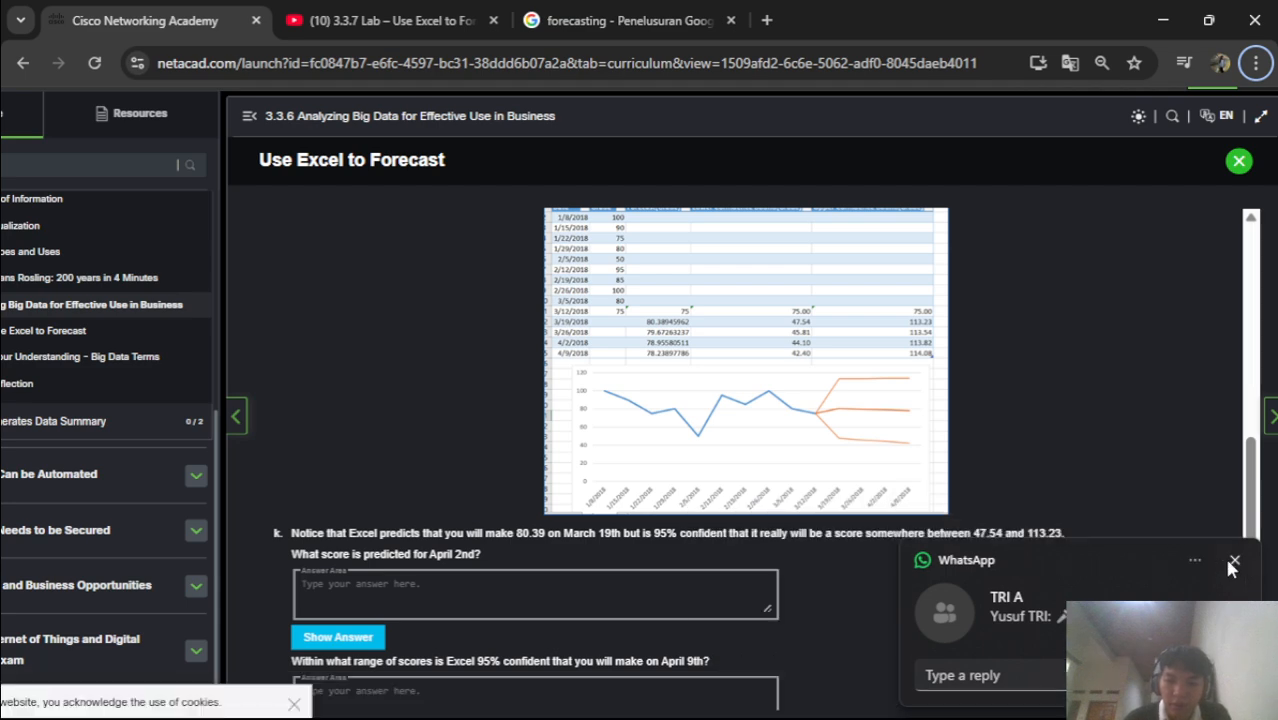
pyautogui.click(1234, 562)
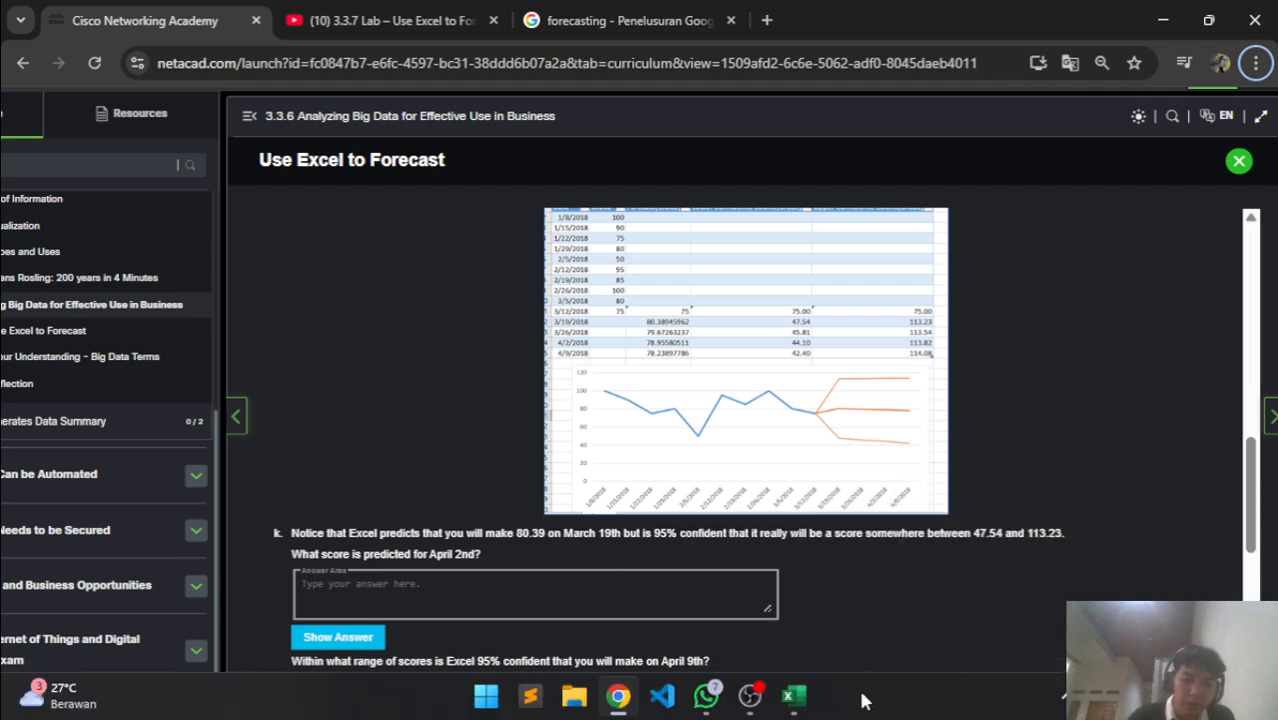
pyautogui.click(810, 693)
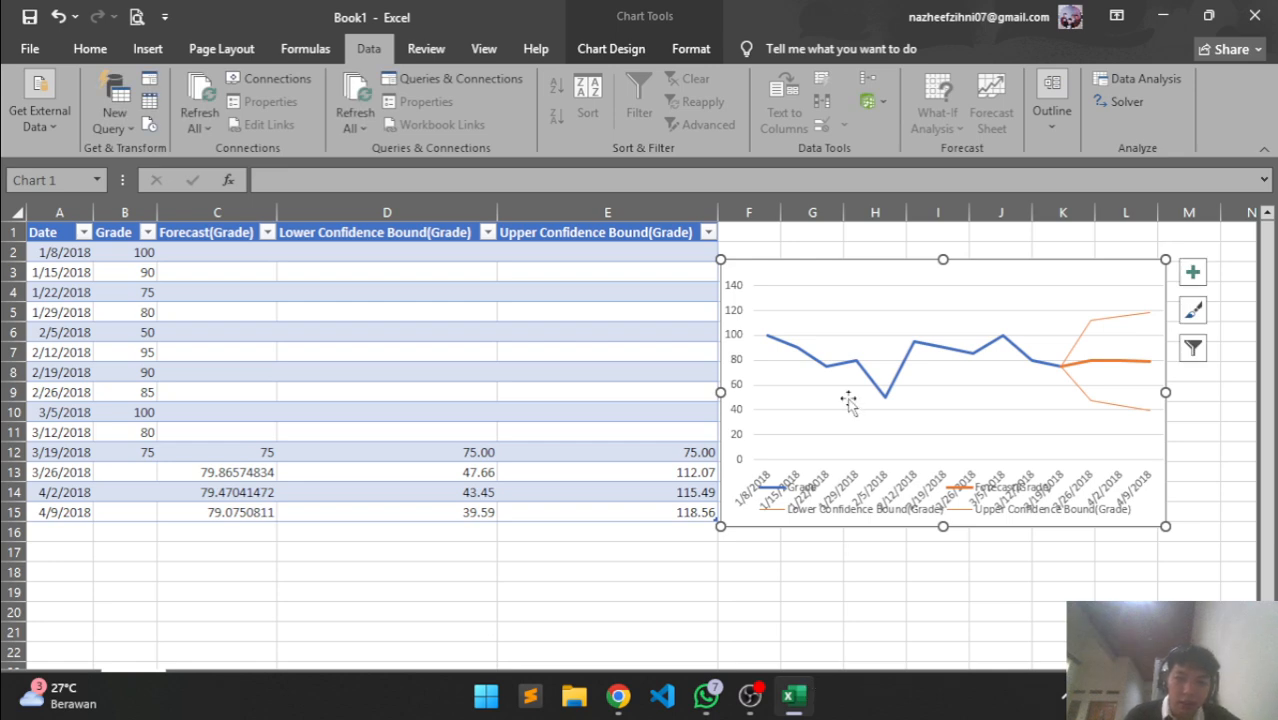
pyautogui.moveTo(720, 260); pyautogui.dragTo(660, 244)
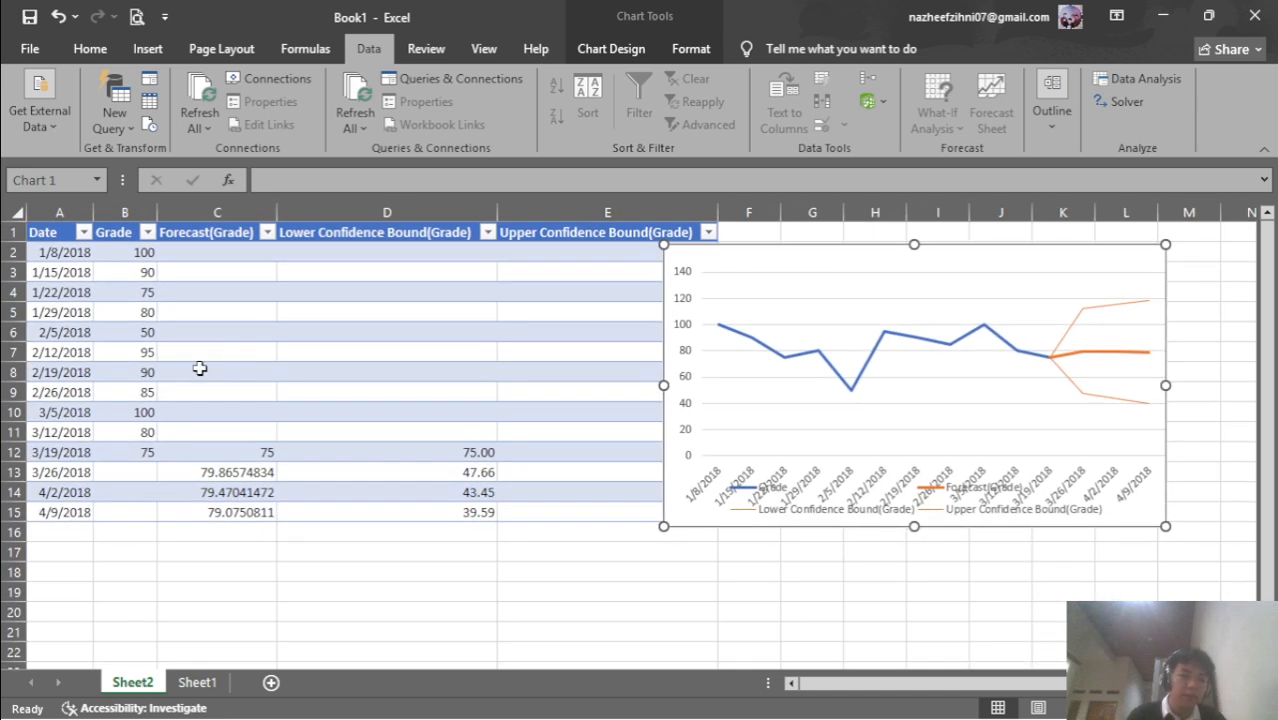
pyautogui.moveTo(733, 695)
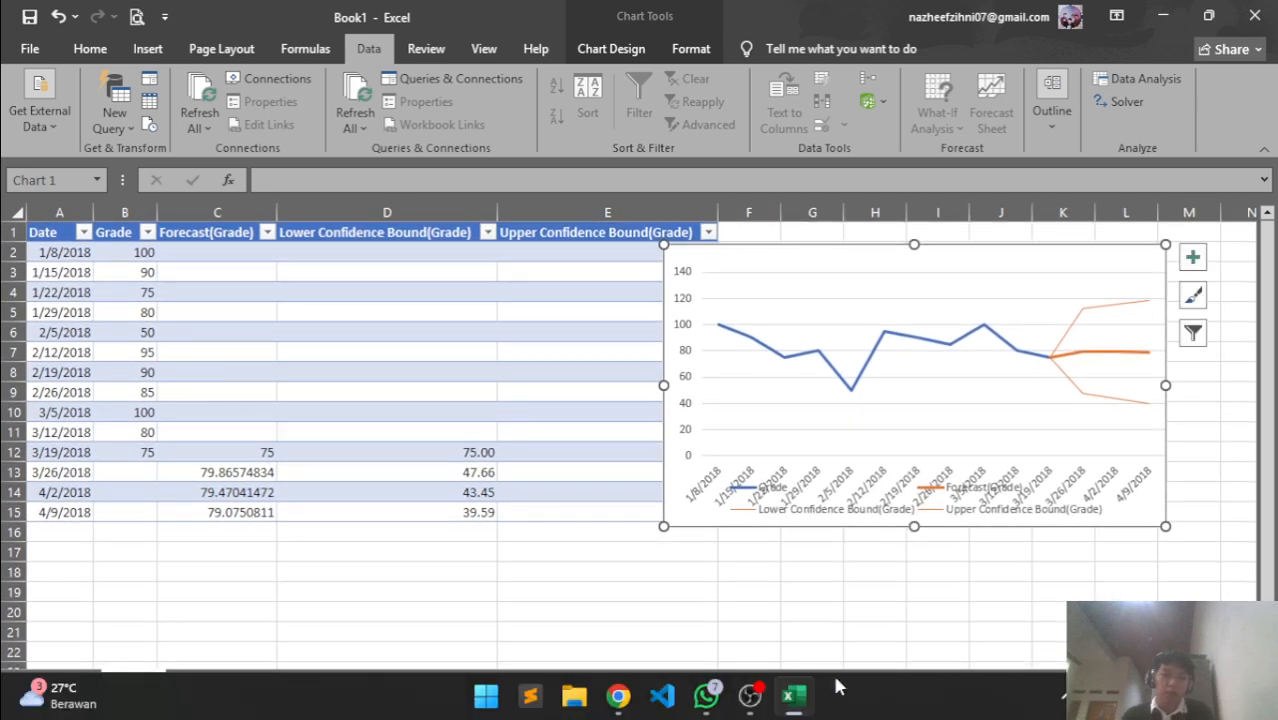
pyautogui.click(793, 695)
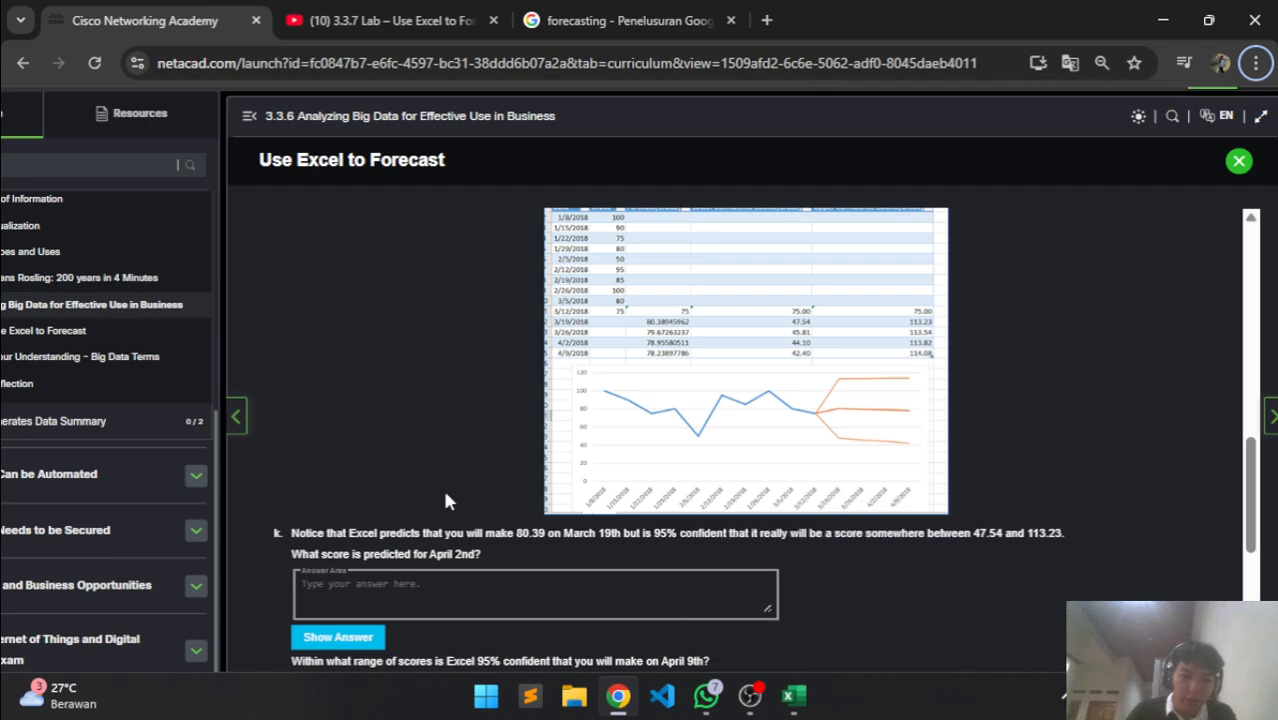
# Translate the forecast note and April 2nd question into Indonesian, then switch back to Excel
pyautogui.moveTo(295, 533); pyautogui.dragTo(500, 558)
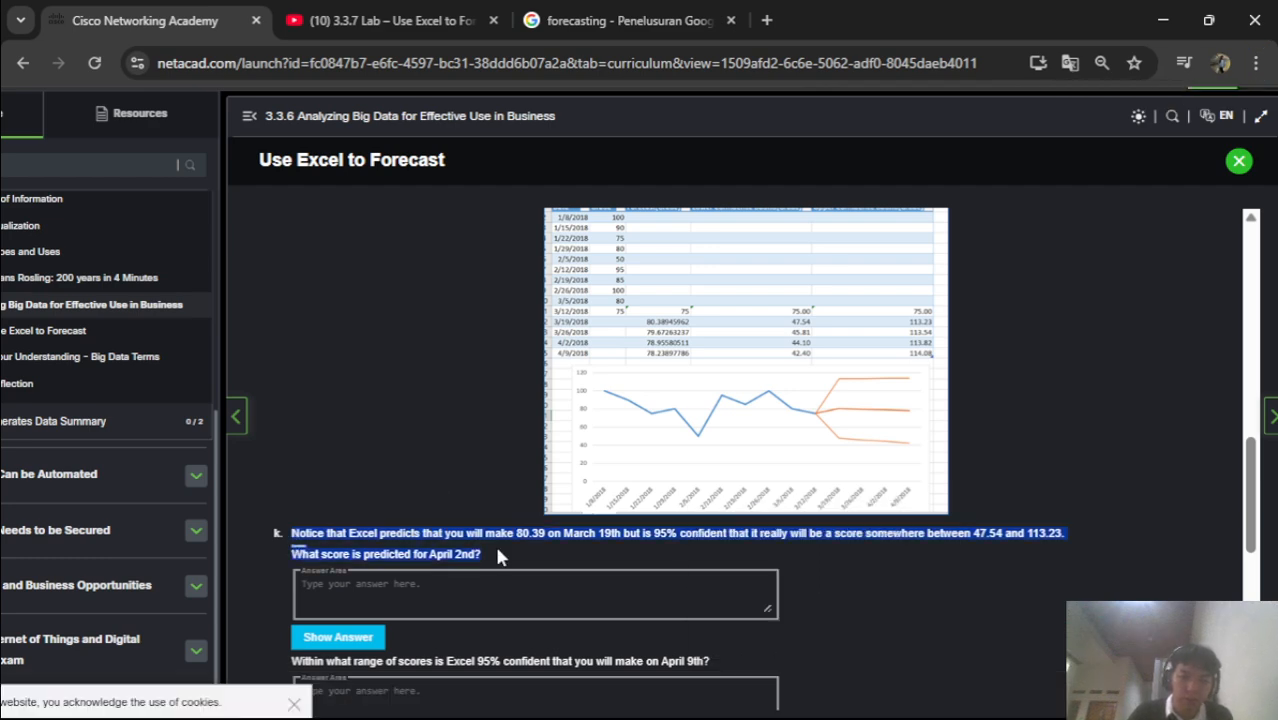
pyautogui.rightClick(449, 530)
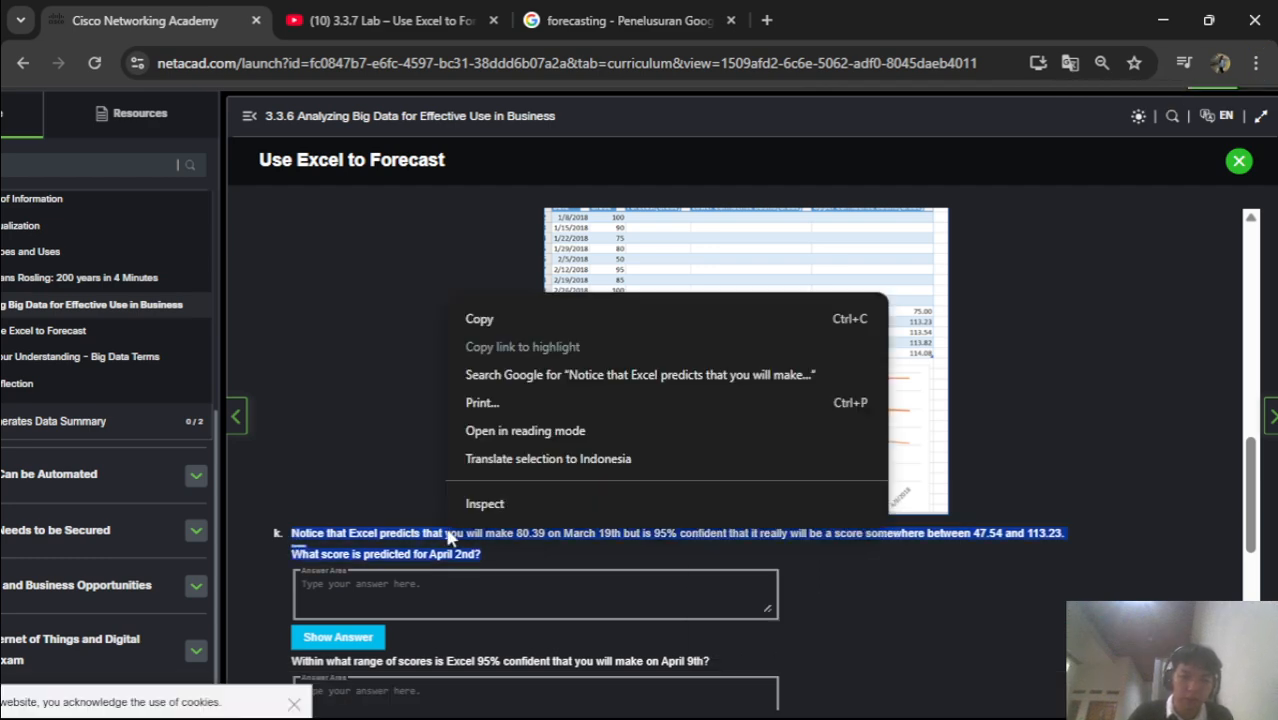
pyautogui.click(618, 460)
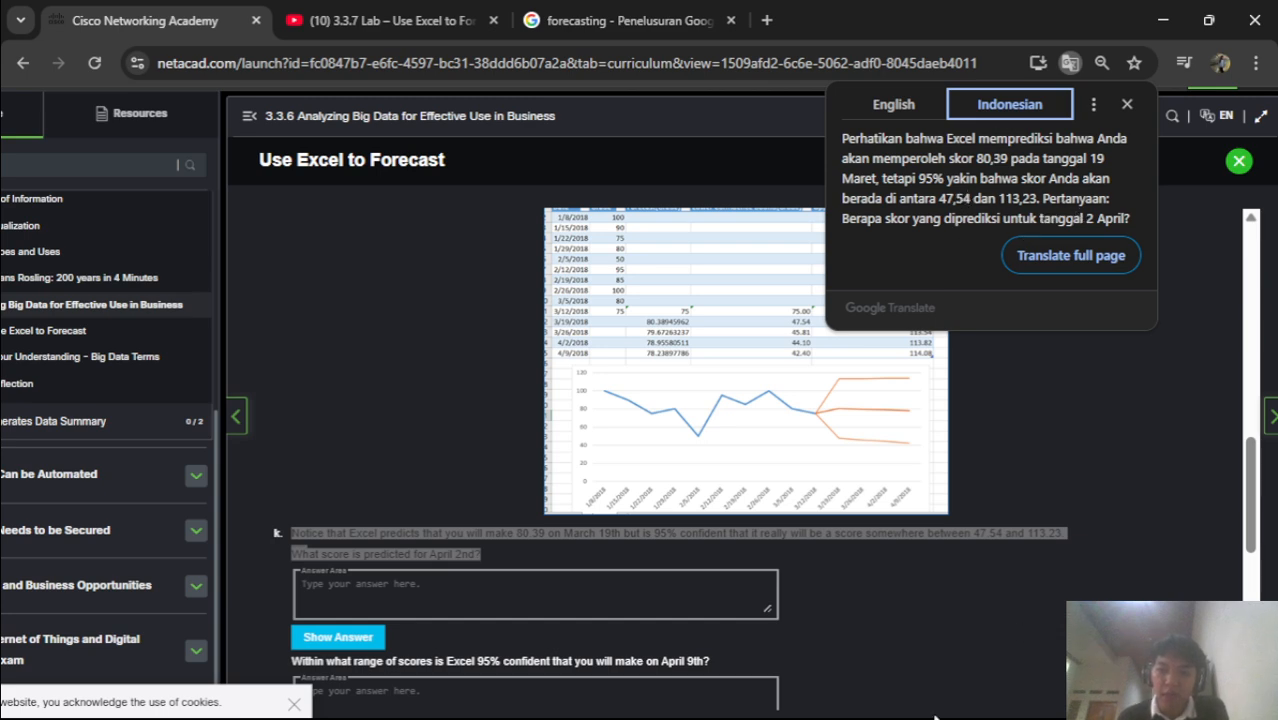
pyautogui.click(794, 696)
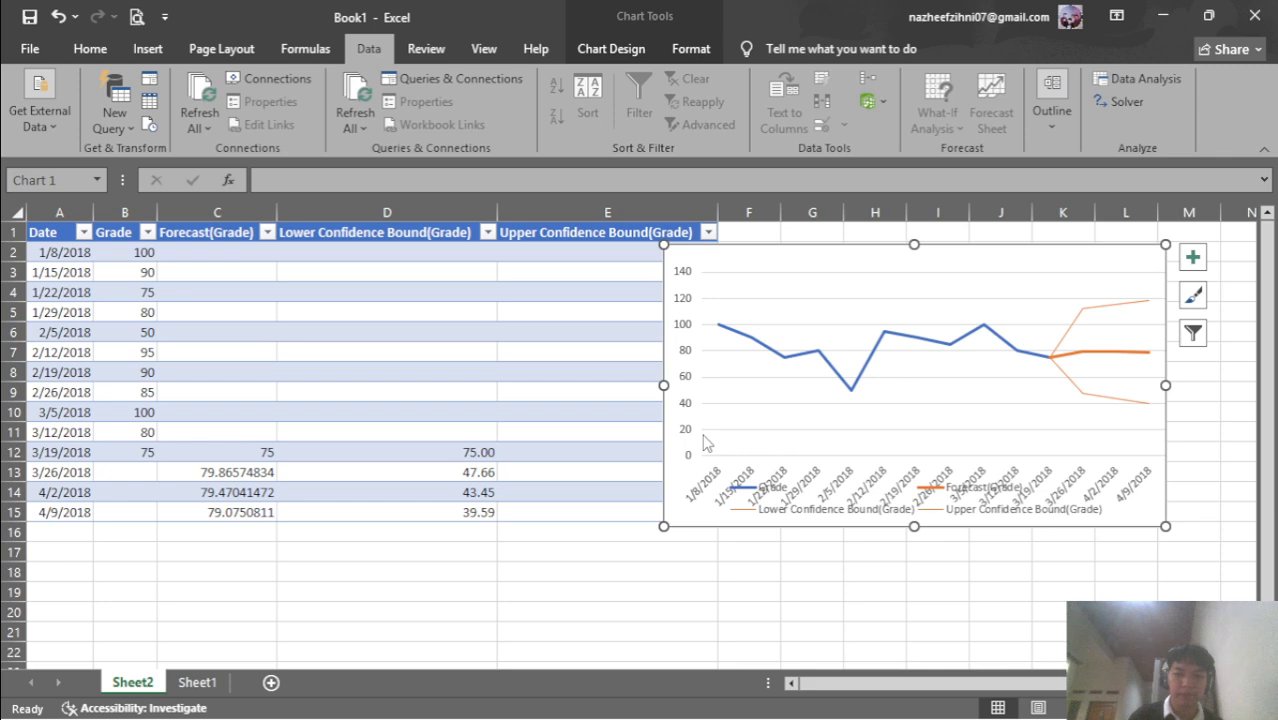
# Stretch the chart toward the lower left and copy the 79.47041472 forecast from C14
pyautogui.moveTo(660, 527); pyautogui.dragTo(638, 560)
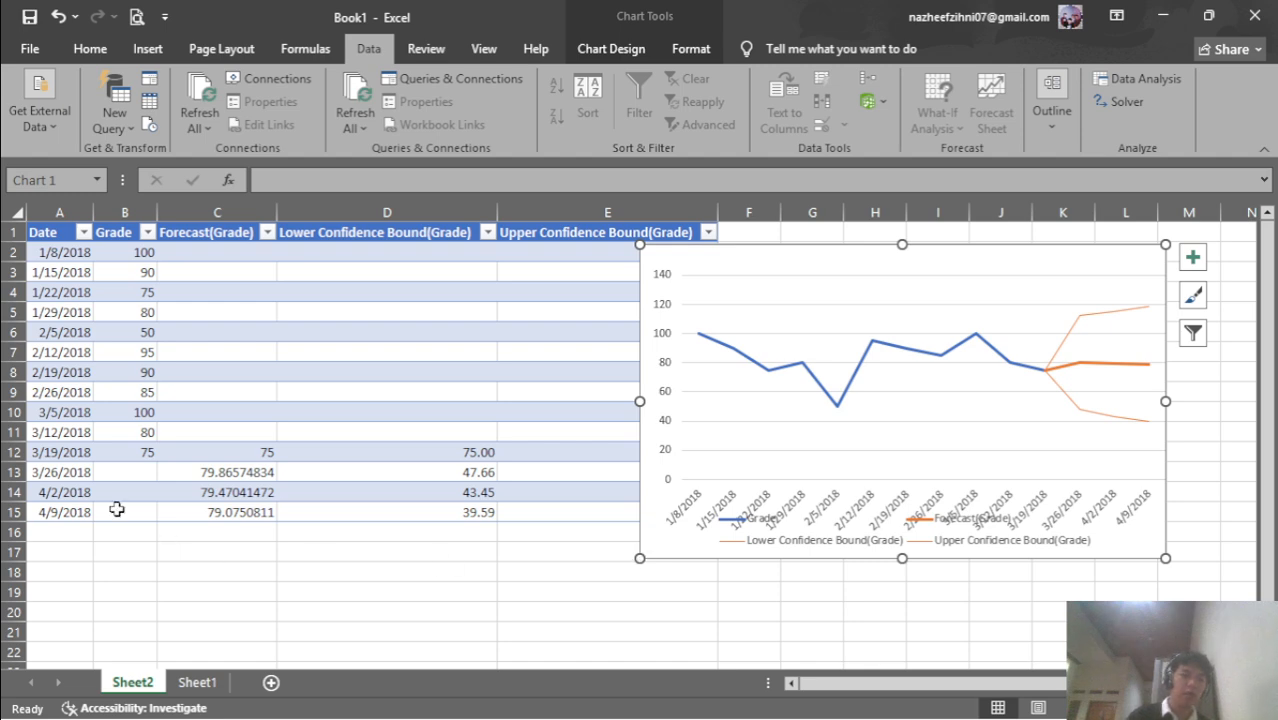
pyautogui.click(87, 493)
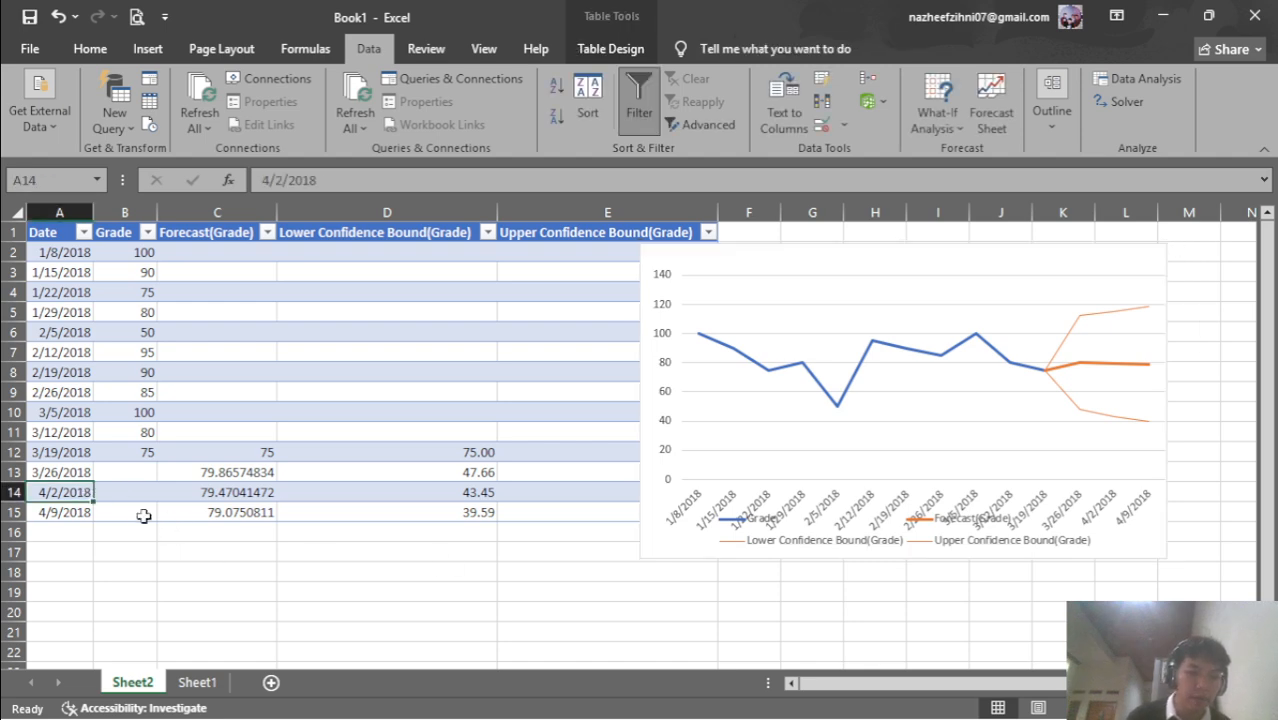
pyautogui.click(179, 497)
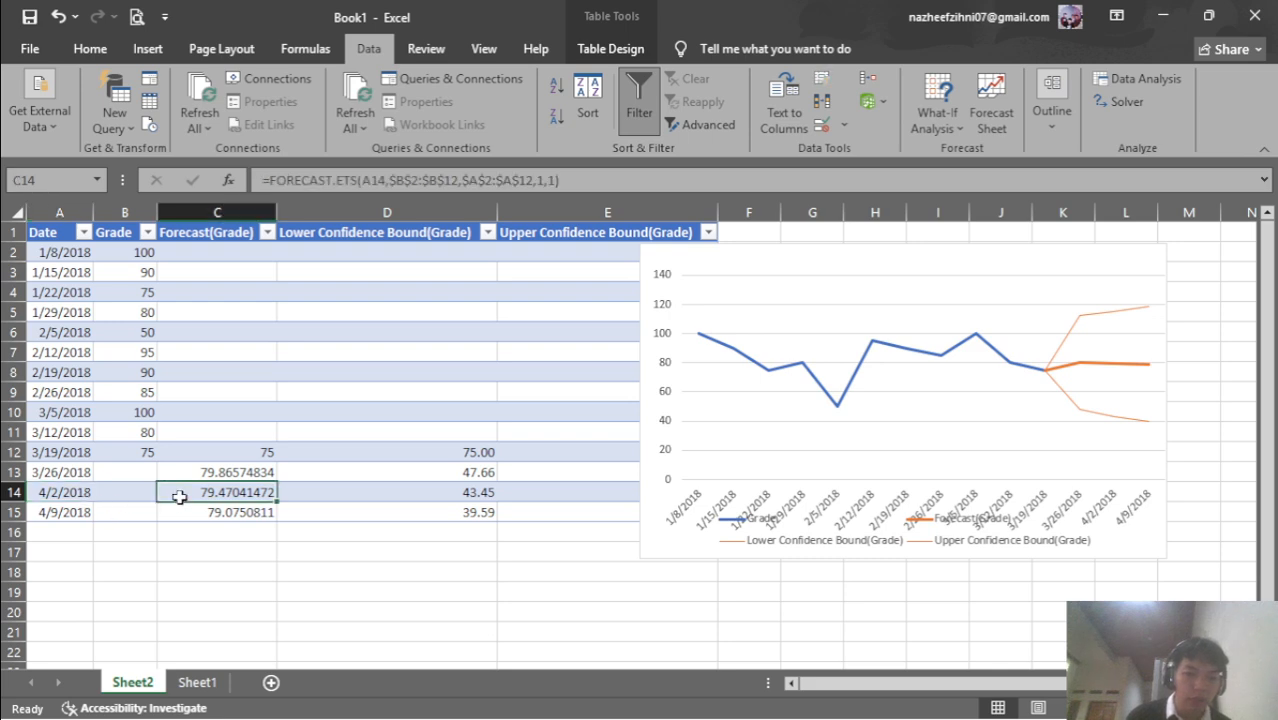
pyautogui.moveTo(236, 498); pyautogui.dragTo(238, 540)
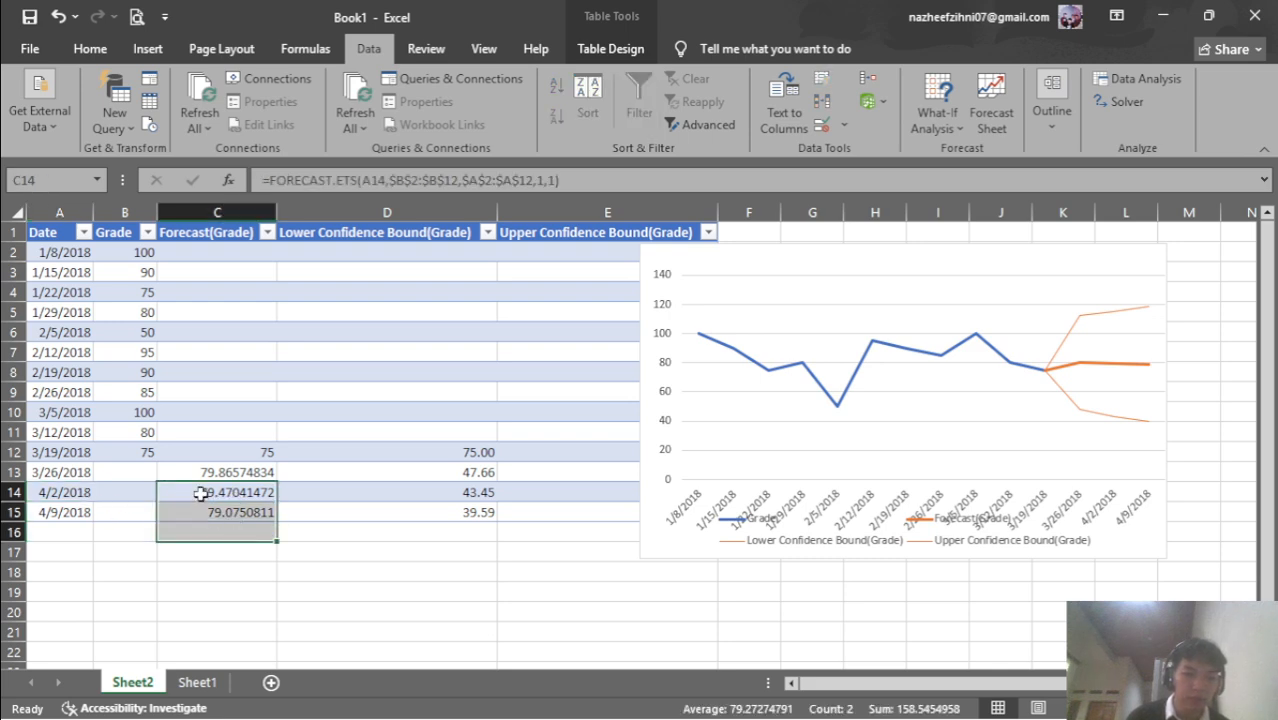
pyautogui.click(230, 498)
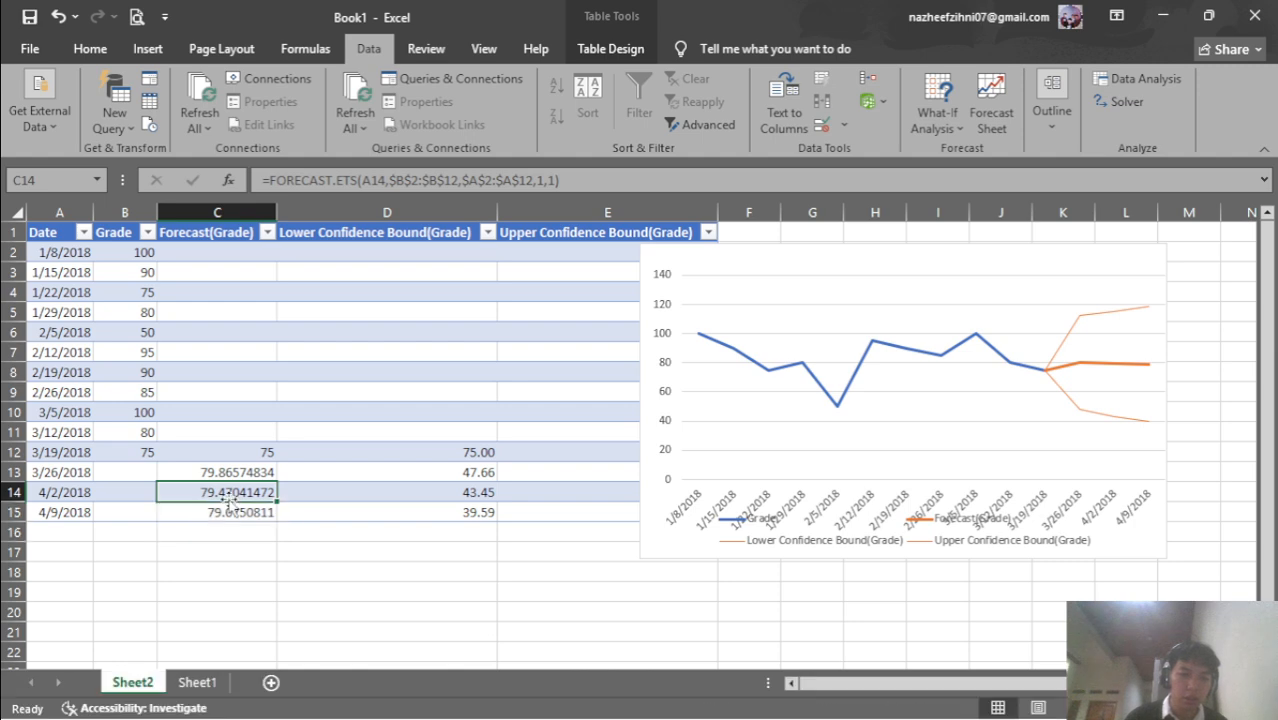
pyautogui.hotkey('ctrl', 'c')
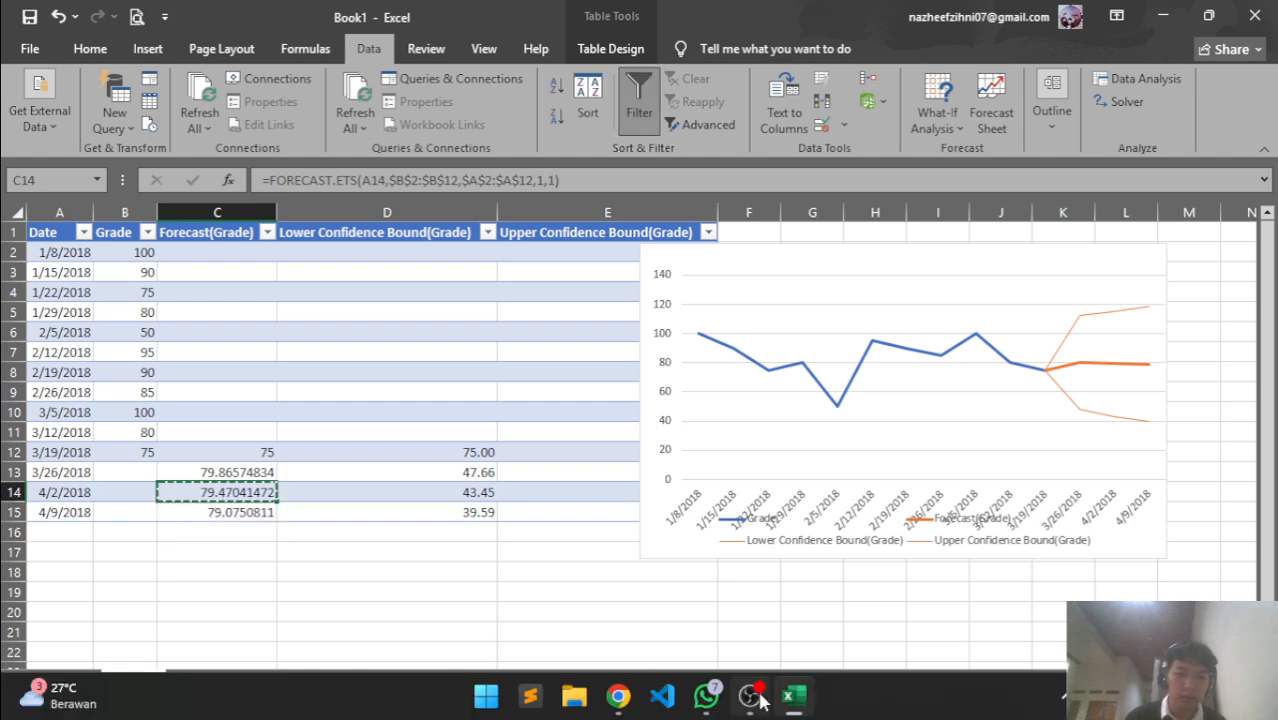
pyautogui.click(618, 696)
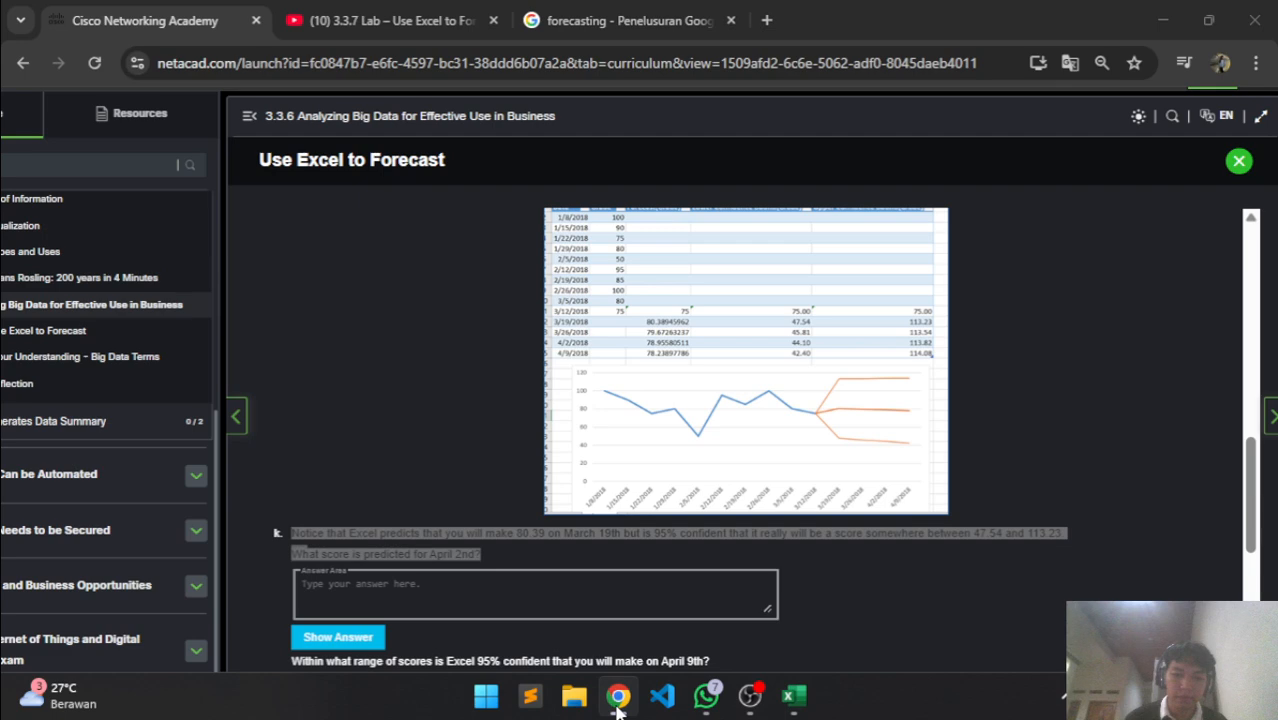
# Paste 79.47041472 into the April 2nd answer box and glance at the April 9th question
pyautogui.click(519, 600)
pyautogui.hotkey('ctrl', 'v')
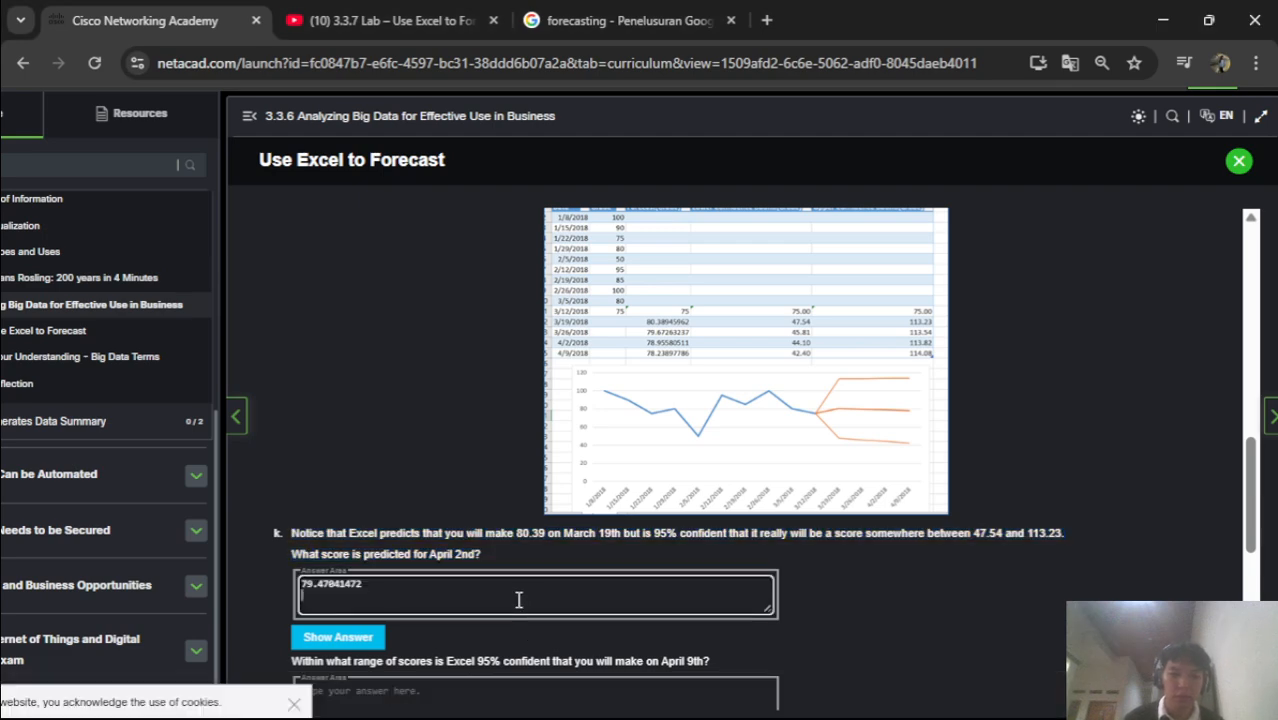
pyautogui.scroll(-2, 544, 615)
pyautogui.moveTo(293, 497); pyautogui.dragTo(712, 497)
pyautogui.click(750, 491)
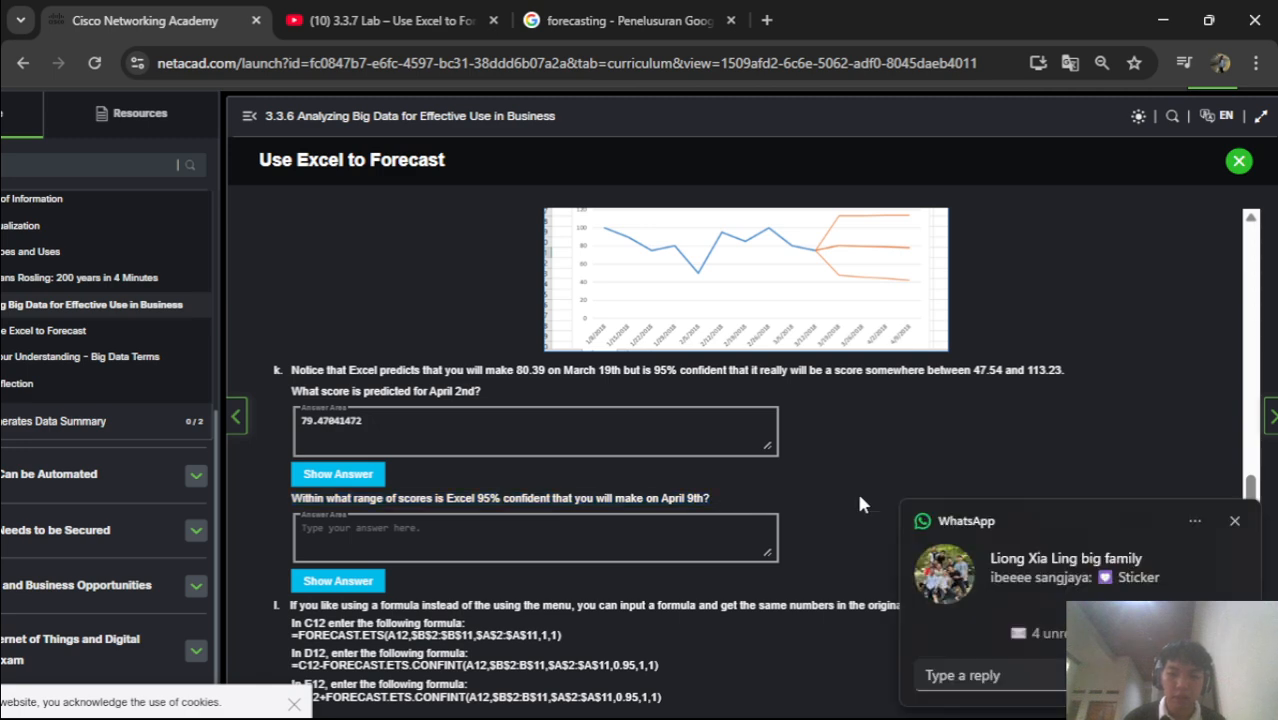
pyautogui.click(1236, 531)
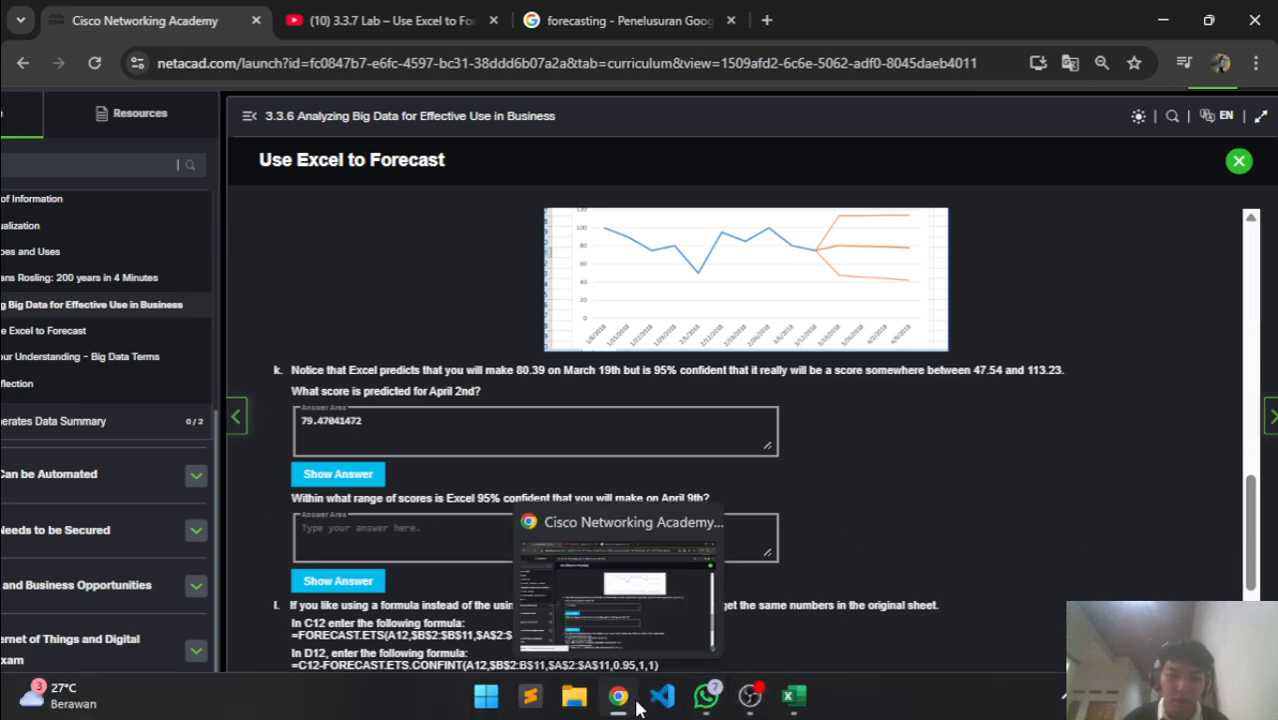
pyautogui.click(637, 706)
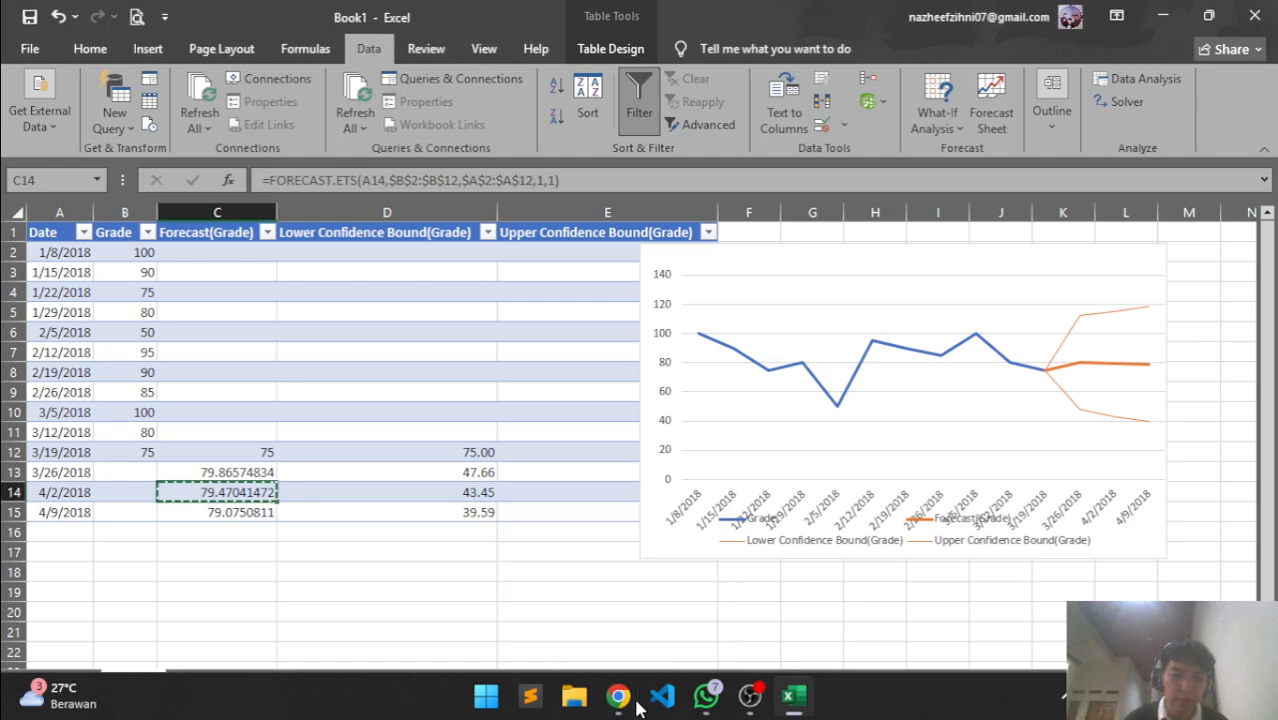
# Check the 39.59 lower bound in D15, then translate the April 9th range question into Indonesian
pyautogui.click(483, 510)
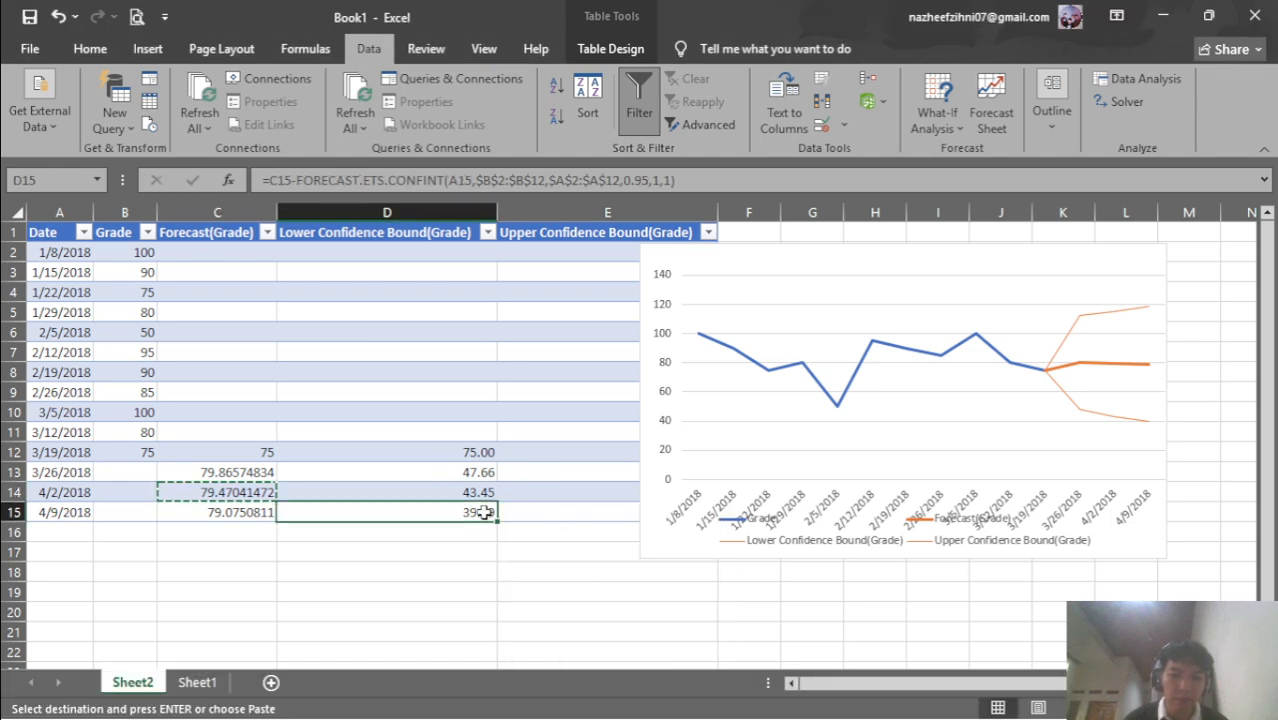
pyautogui.click(608, 704)
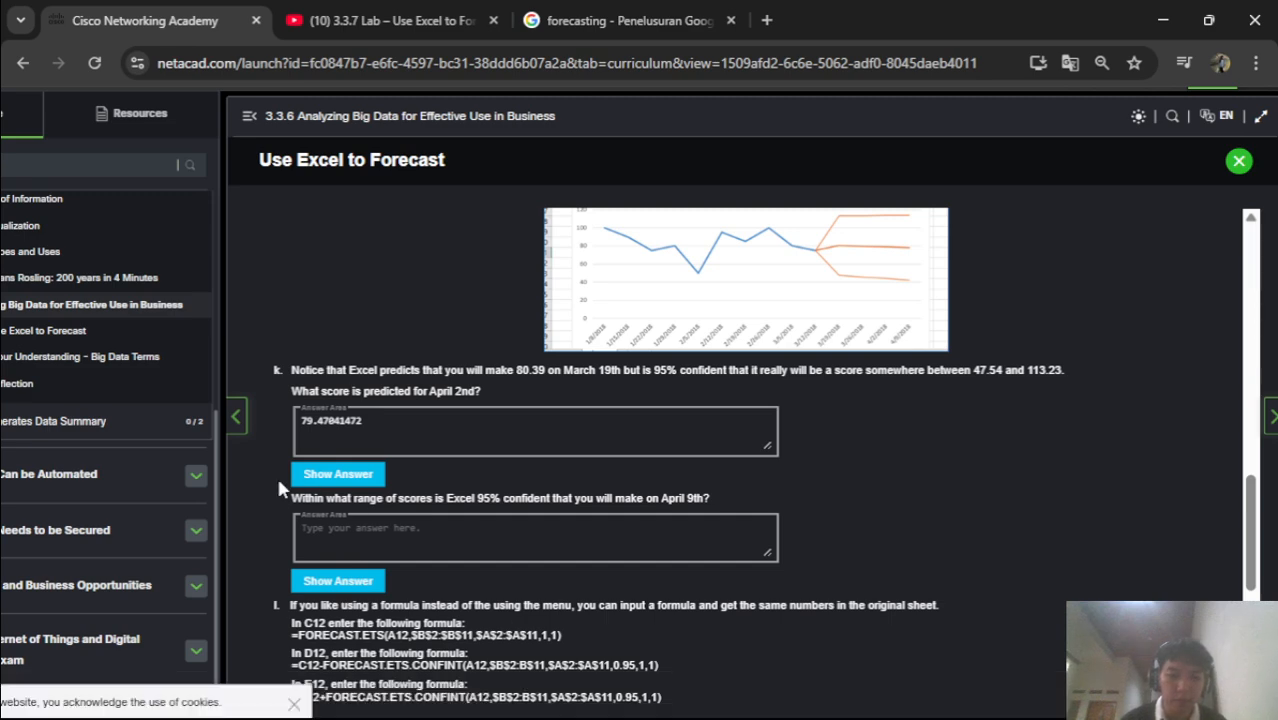
pyautogui.moveTo(271, 495); pyautogui.dragTo(739, 495)
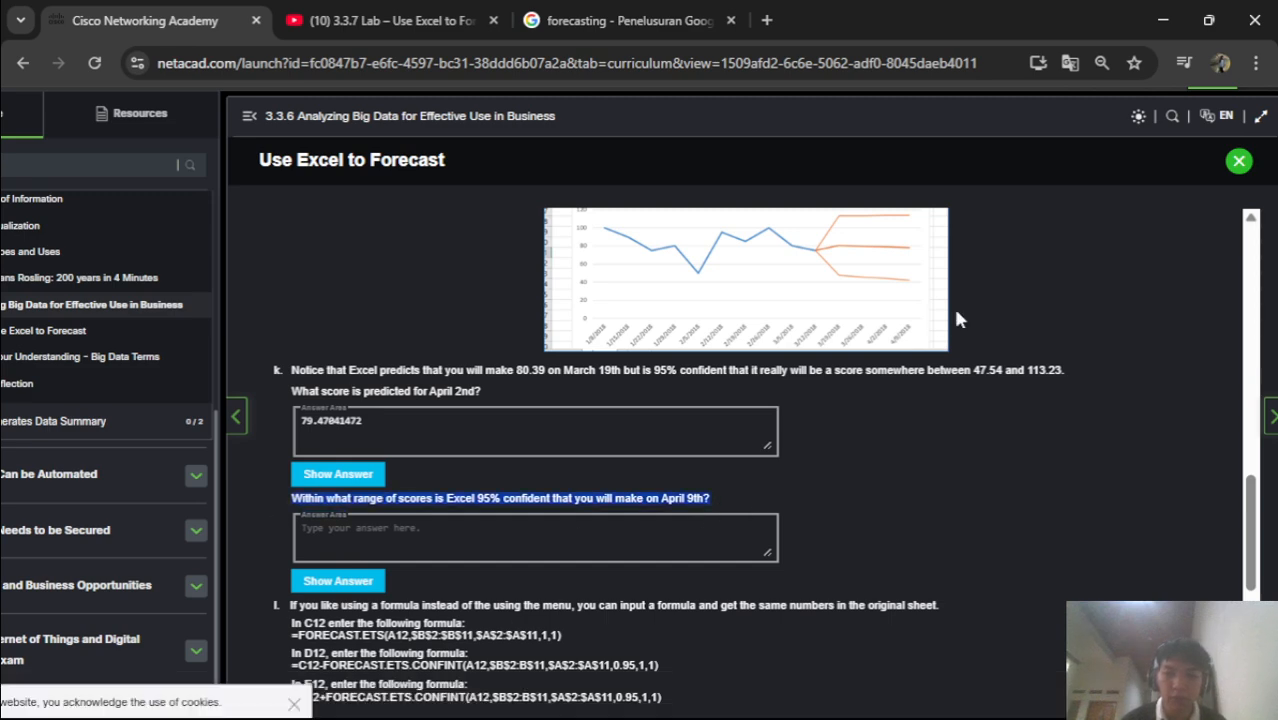
pyautogui.rightClick(640, 500)
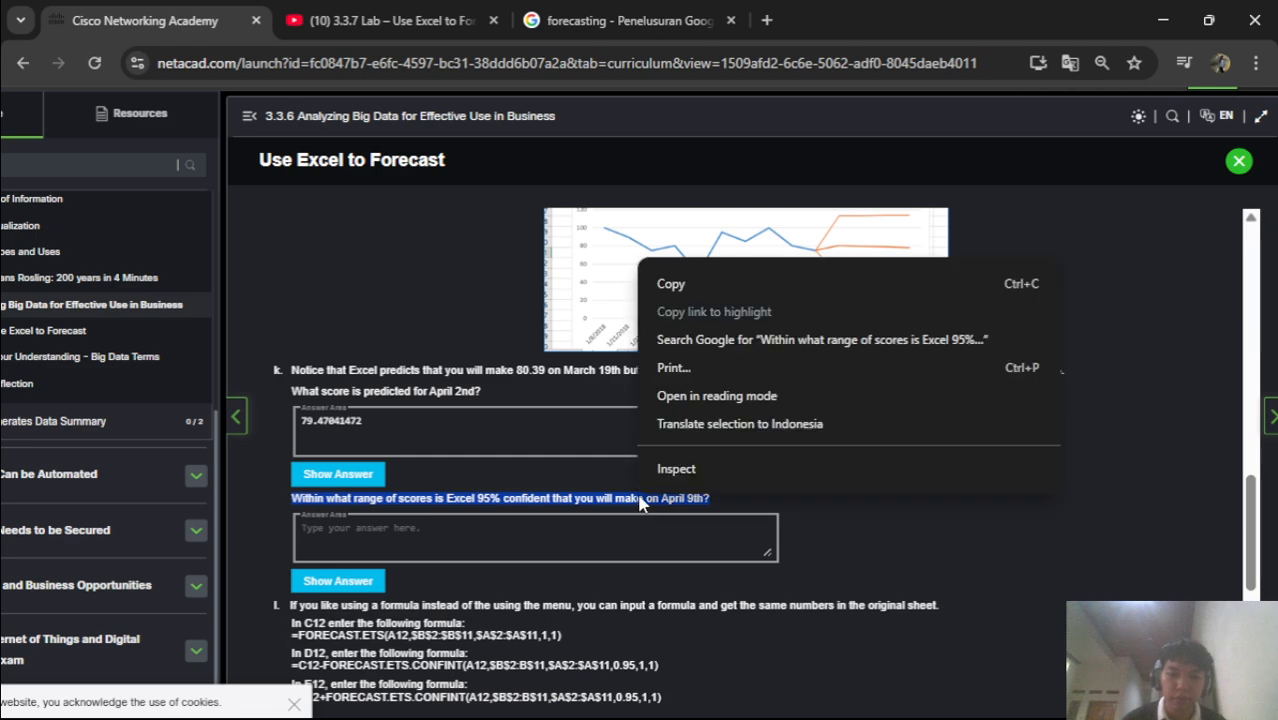
pyautogui.click(711, 428)
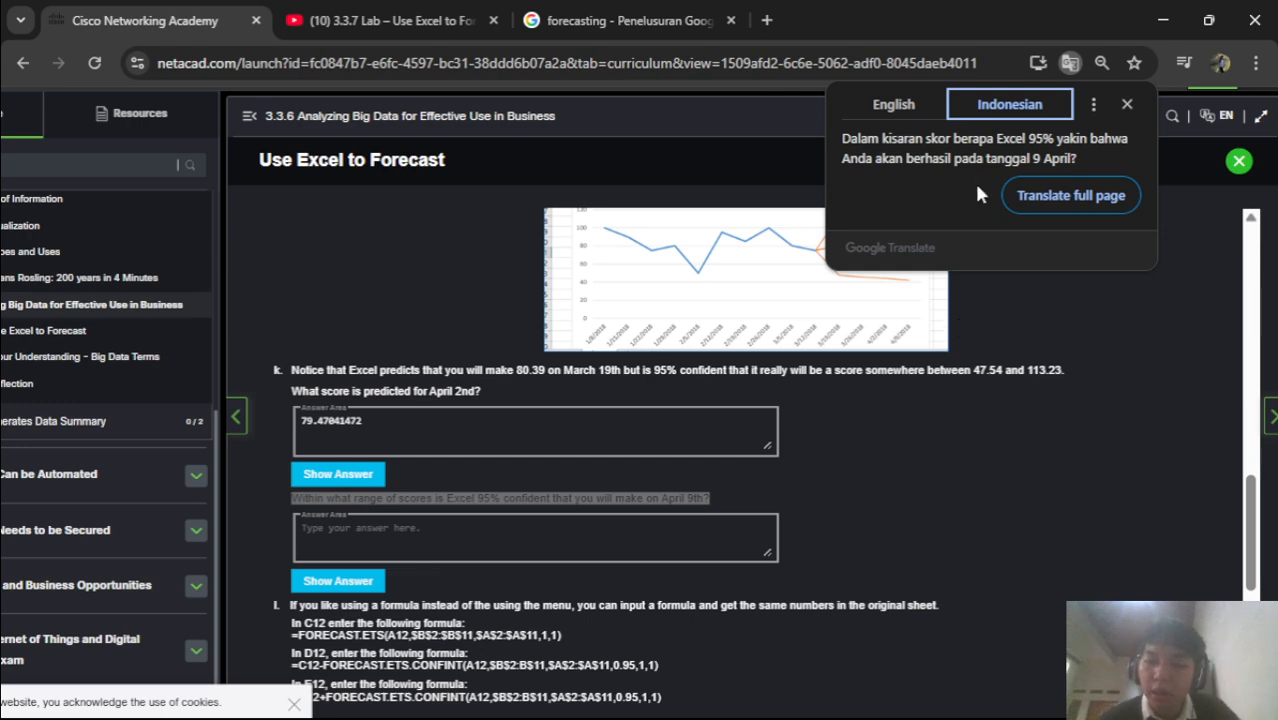
pyautogui.moveTo(834, 688)
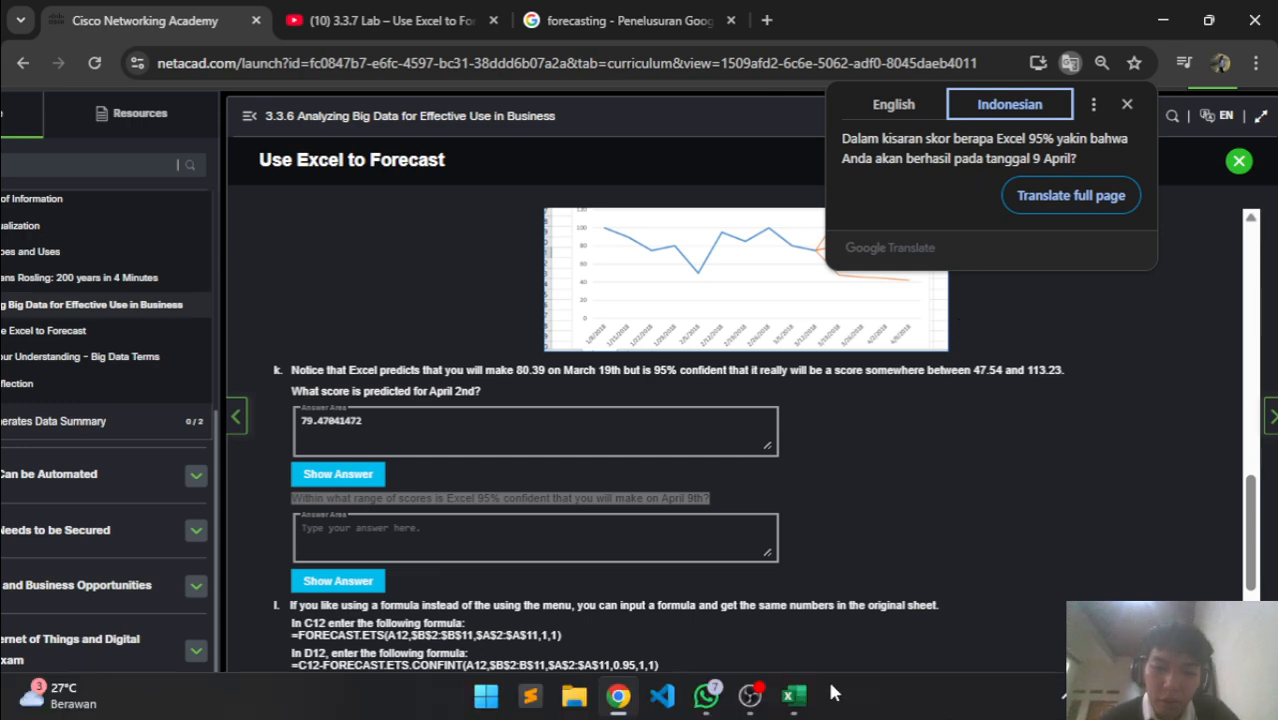
pyautogui.click(791, 697)
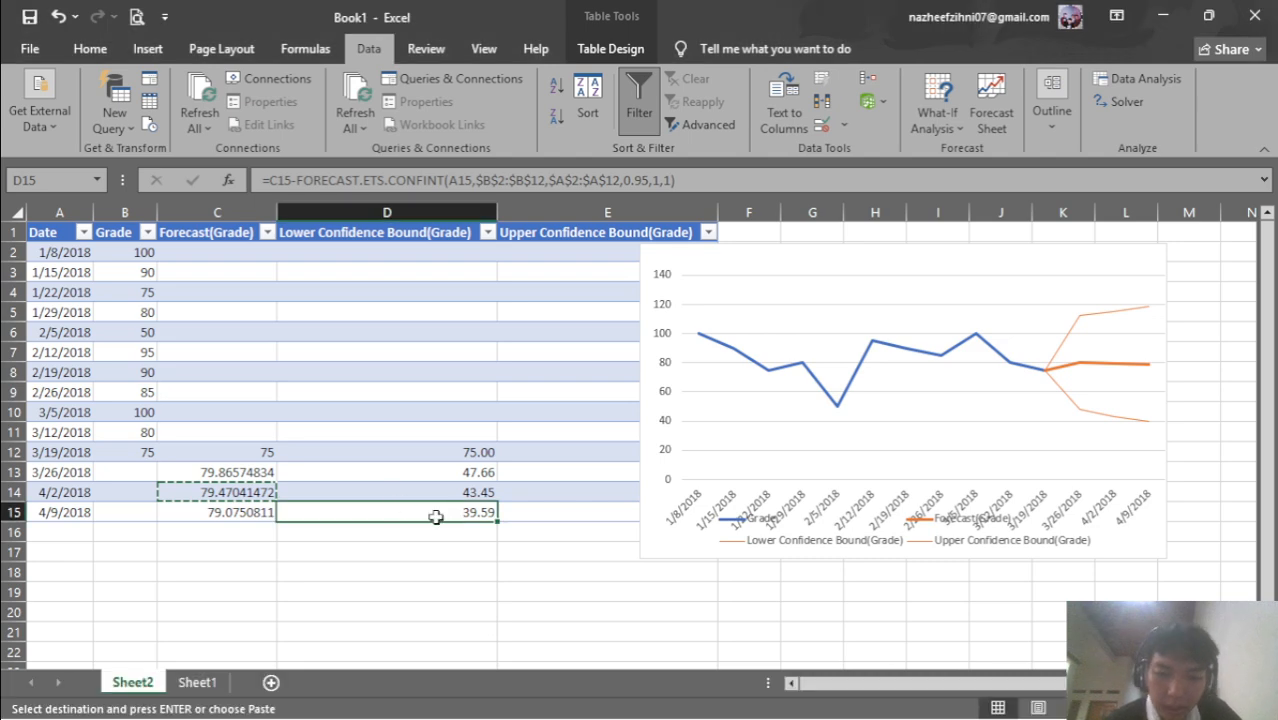
# Copy 39.59 from D15 and paste it into the April 9th range answer box
pyautogui.hotkey('ctrl', 'c')
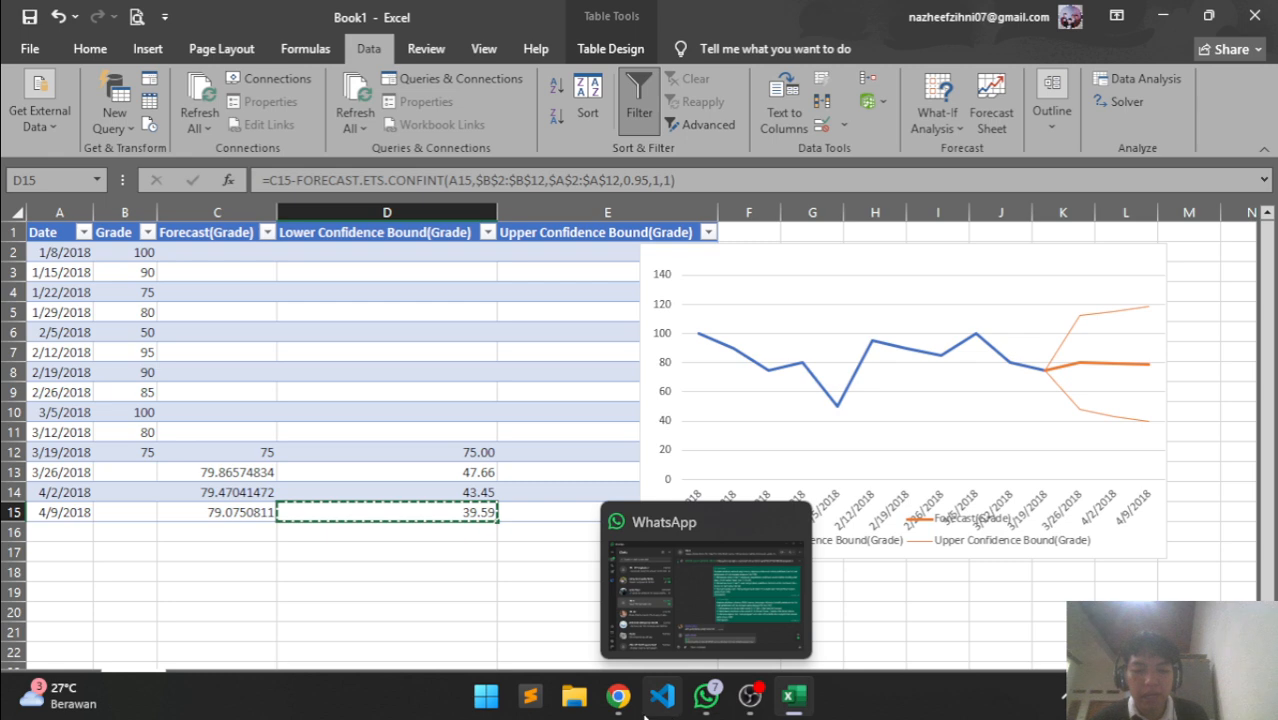
pyautogui.click(648, 712)
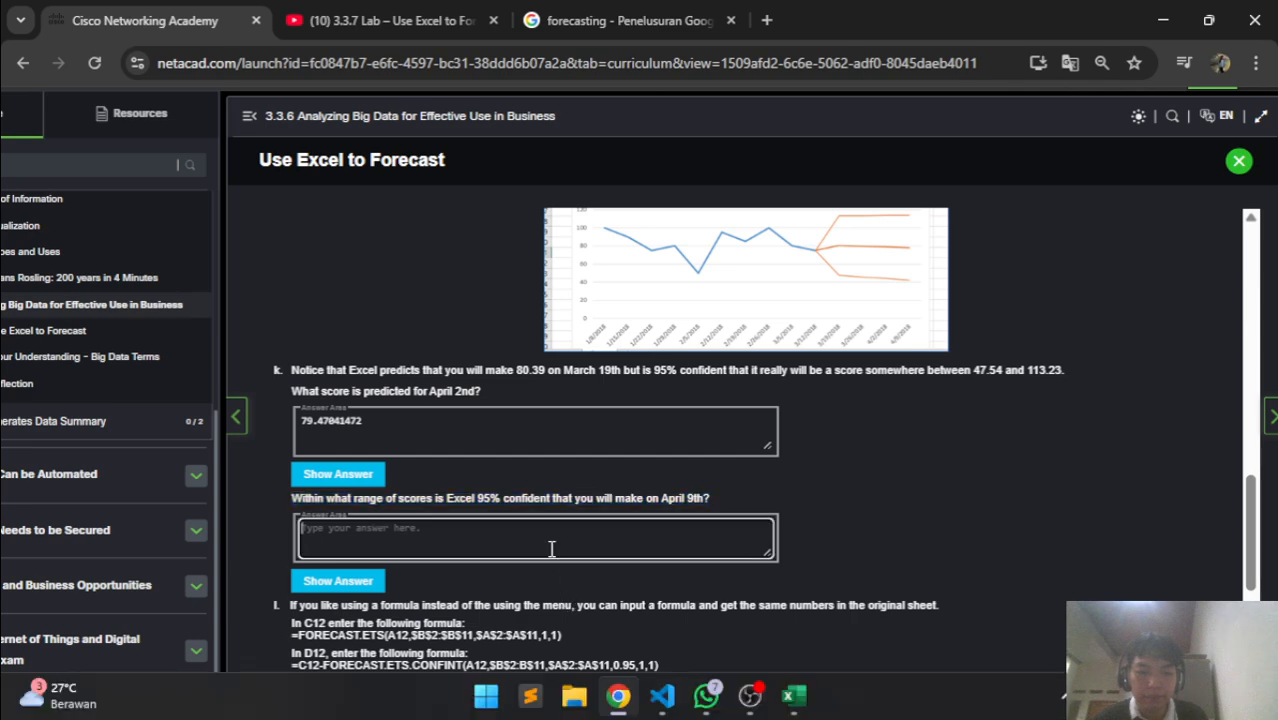
pyautogui.click(551, 548)
pyautogui.hotkey('ctrl', 'v')
# Scroll down to Step 2: Modify the data and select its instructions text
pyautogui.scroll(-1, 551, 548)
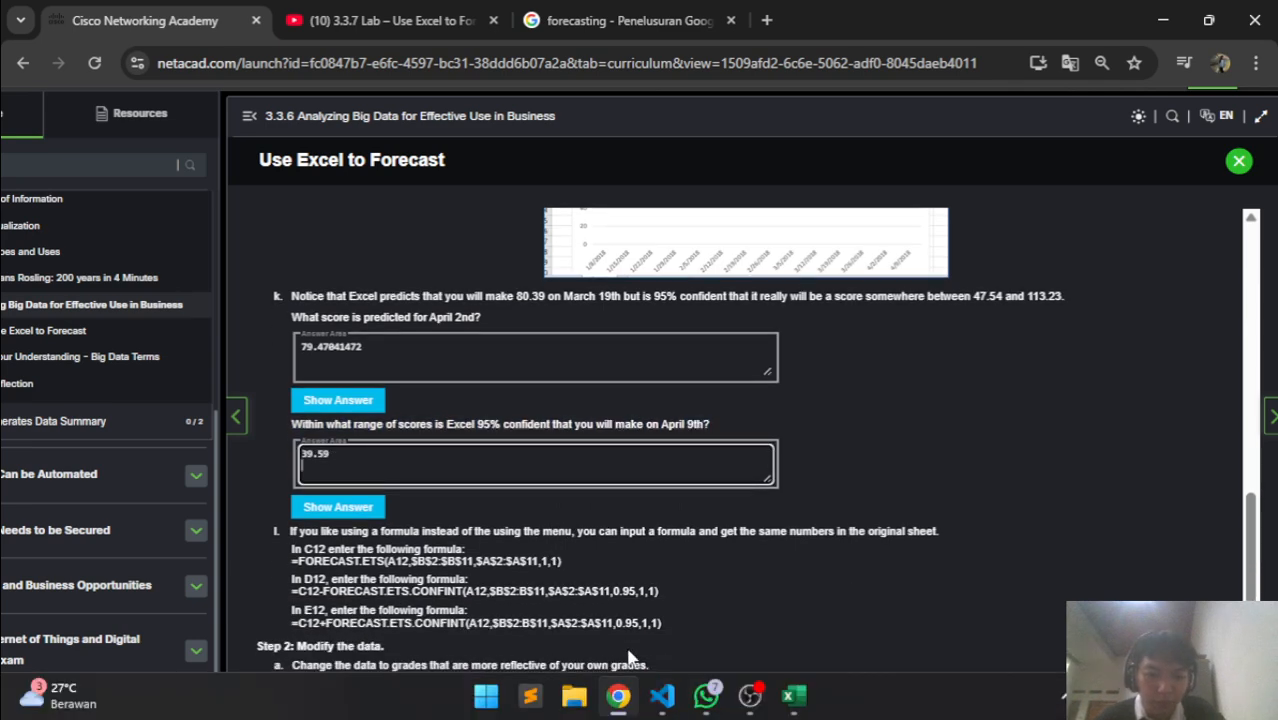
pyautogui.click(662, 695)
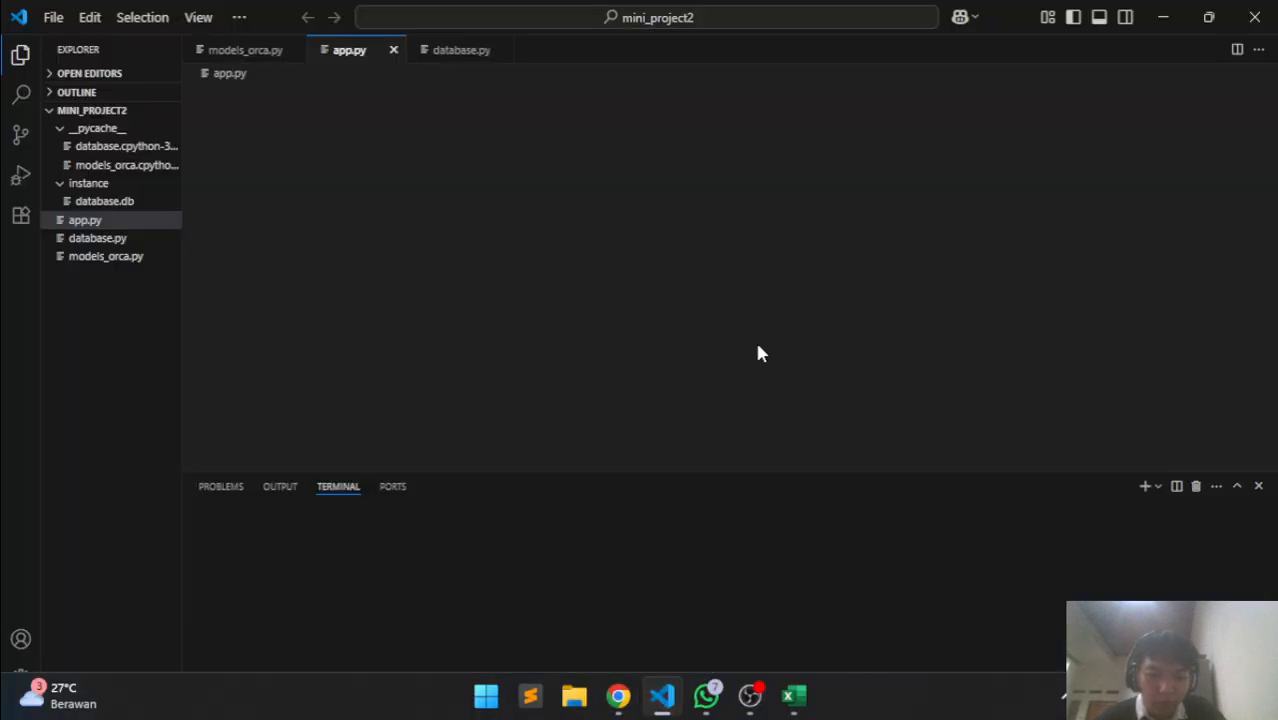
pyautogui.hotkey('alt', 'Tab')
pyautogui.scroll(-3, 539, 628)
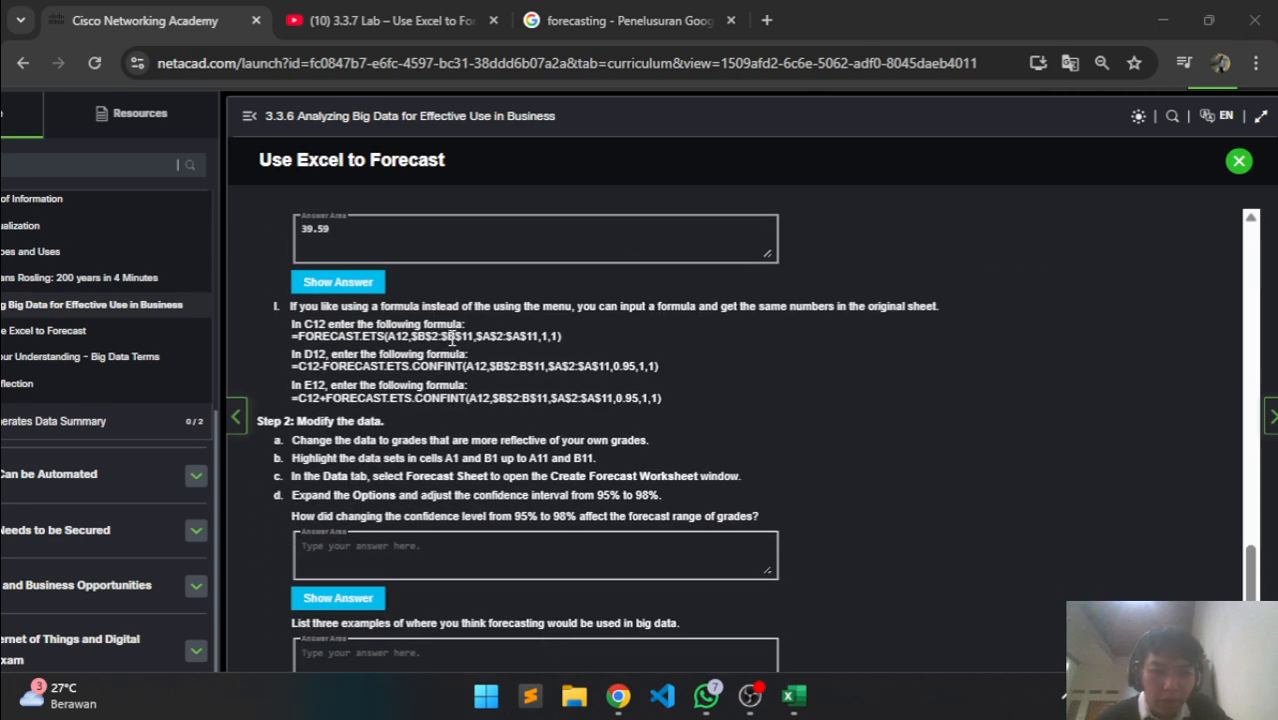
pyautogui.scroll(-1, 436, 432)
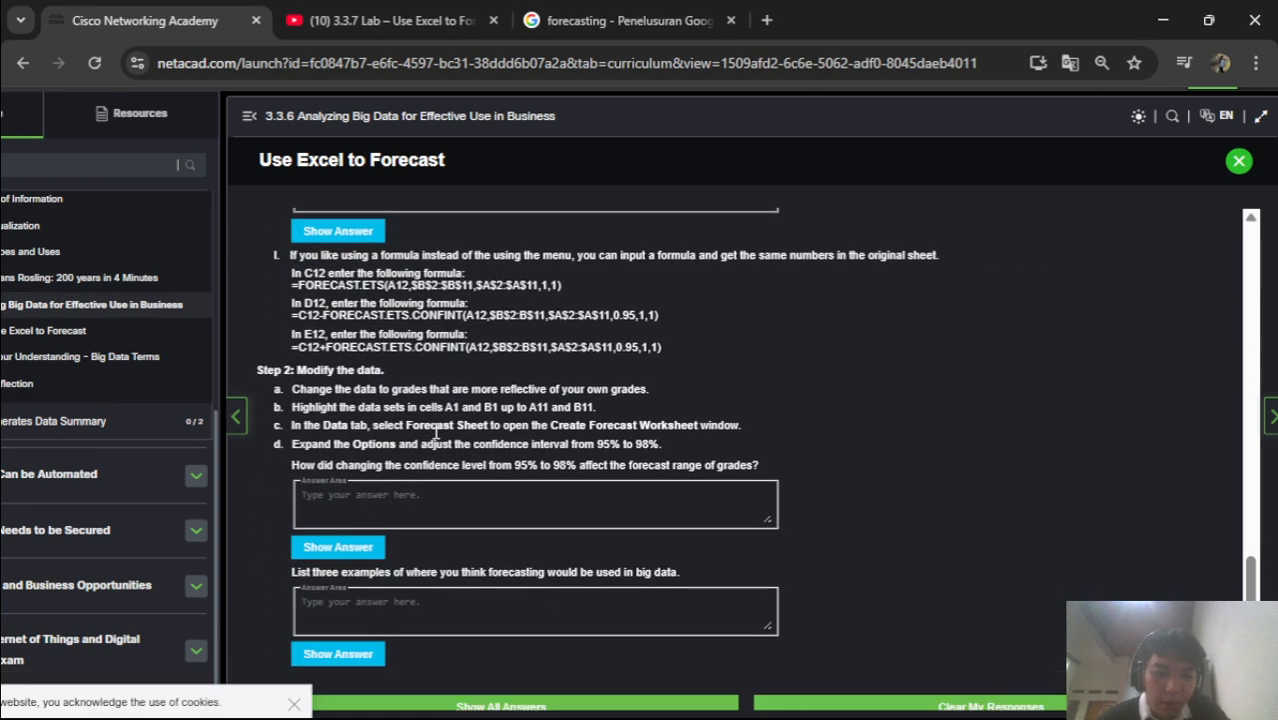
pyautogui.scroll(-1, 436, 434)
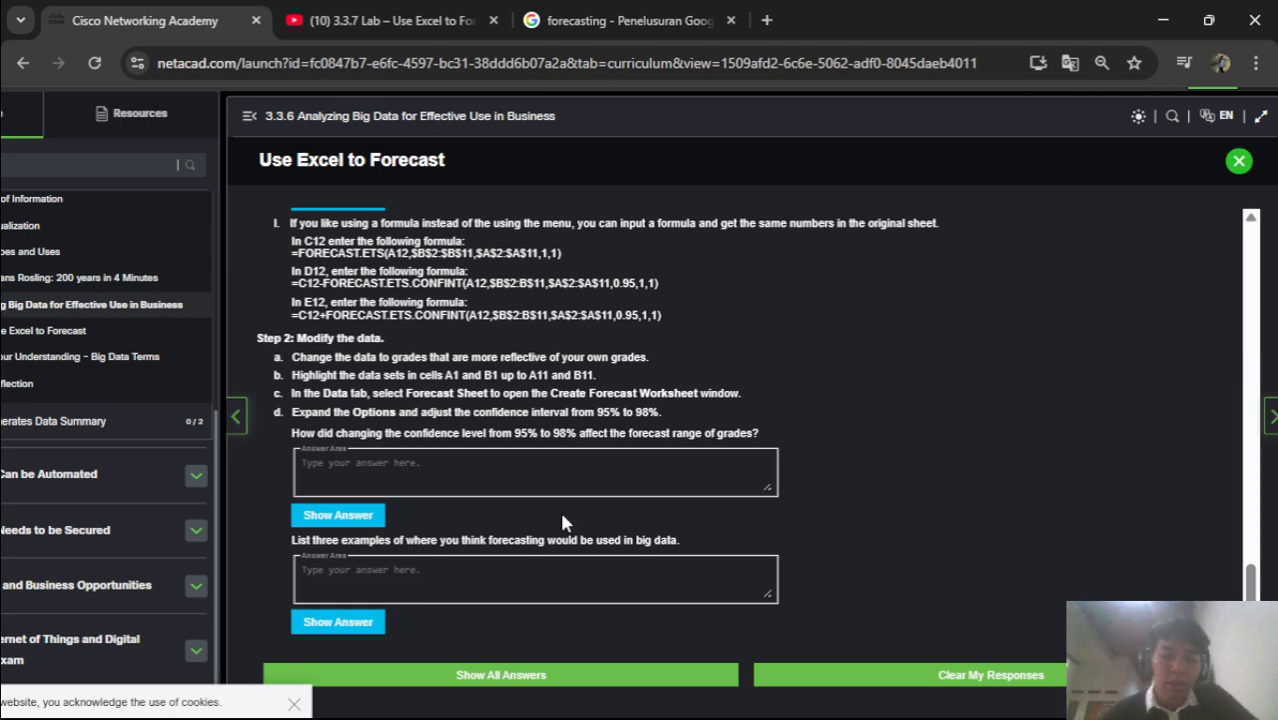
pyautogui.moveTo(257, 337); pyautogui.dragTo(675, 415)
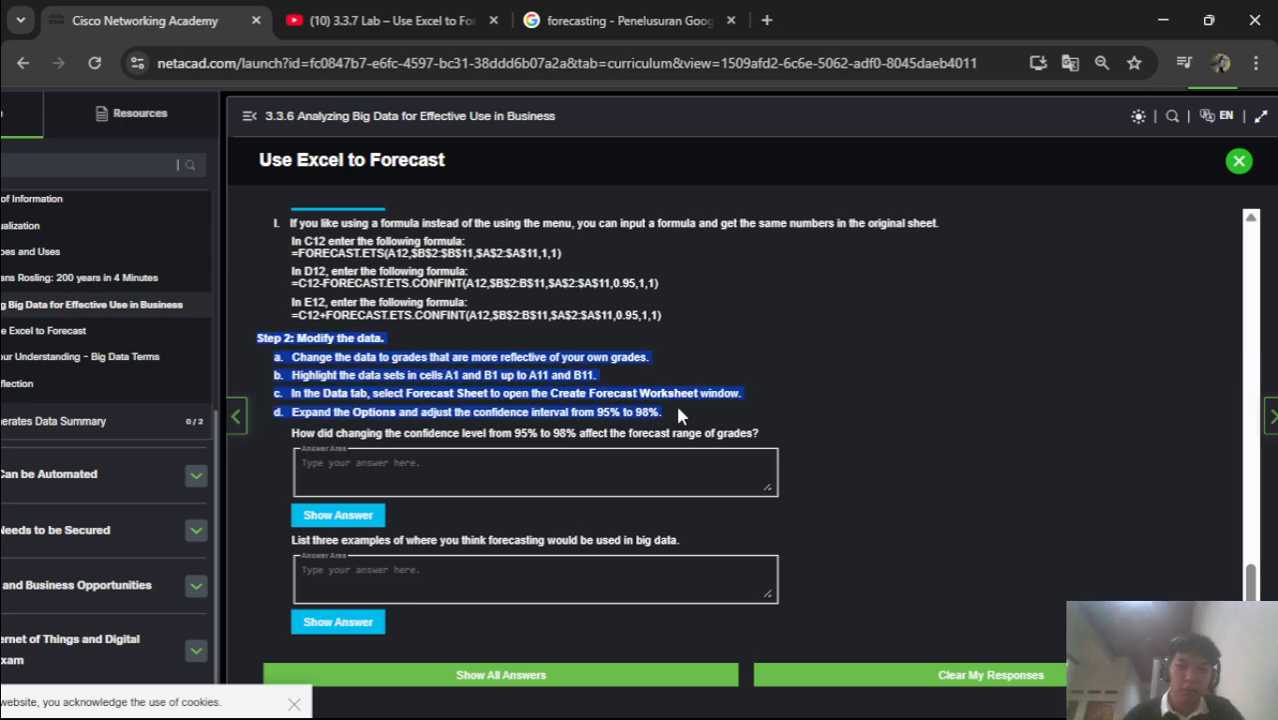
# Translate the selected Step 2 instructions into Indonesian
pyautogui.rightClick(557, 391)
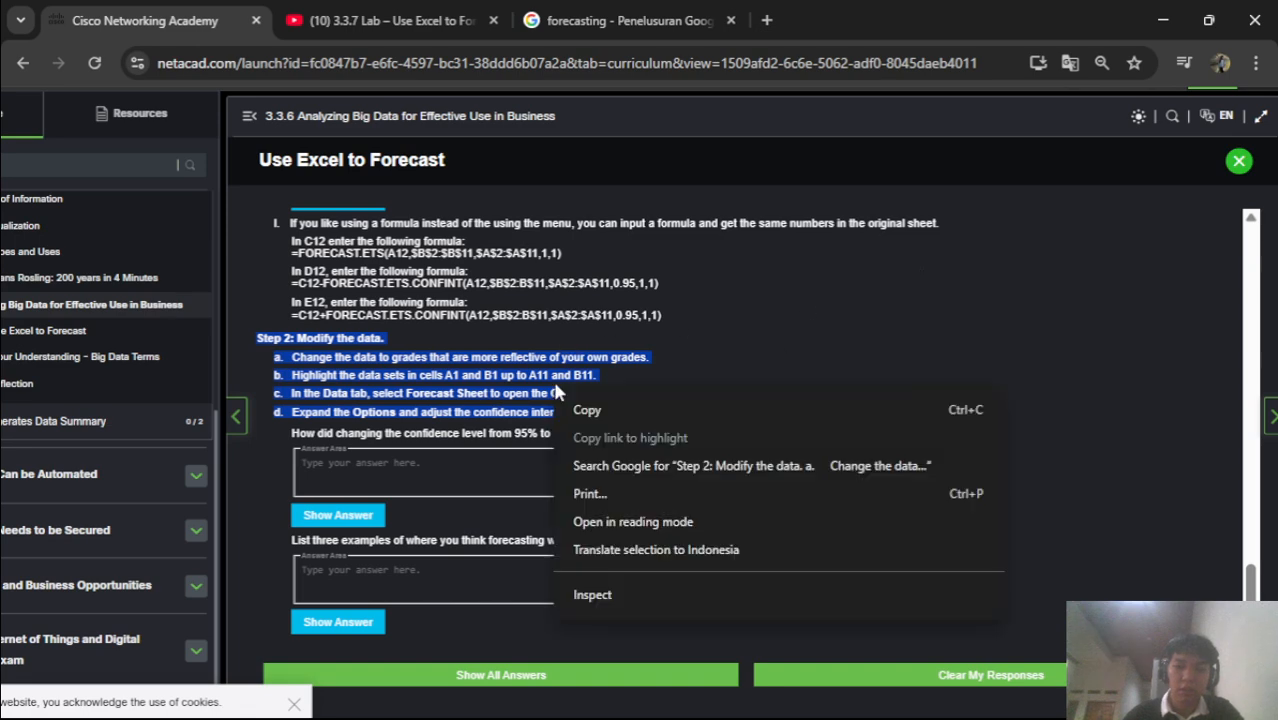
pyautogui.click(746, 563)
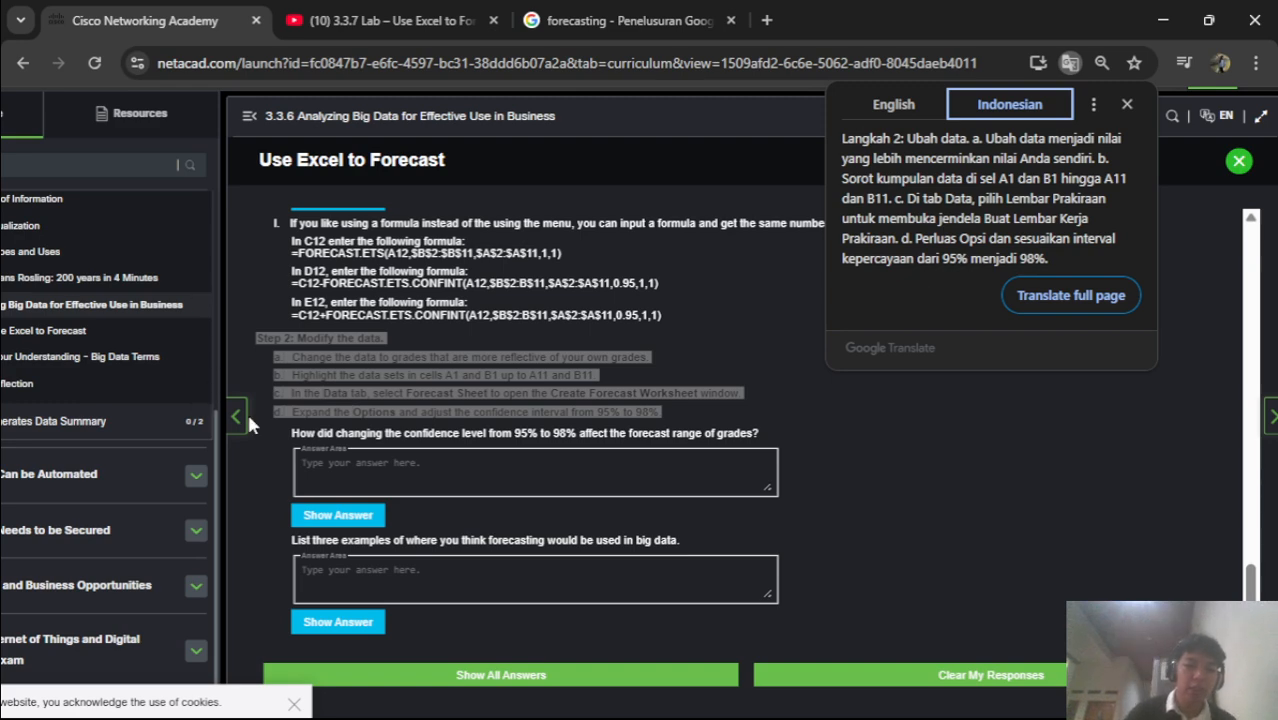
pyautogui.press('Escape')
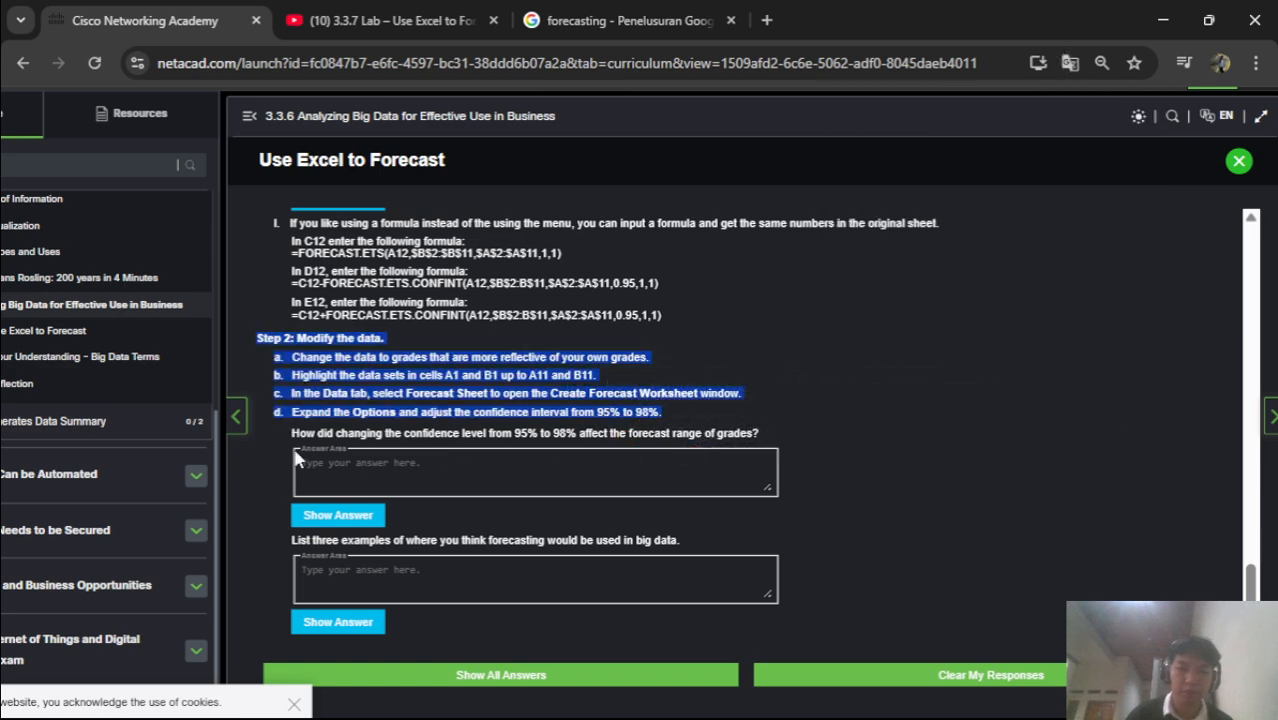
# Translate the 95%-to-98% confidence-level question into Indonesian
pyautogui.moveTo(280, 437); pyautogui.dragTo(761, 433)
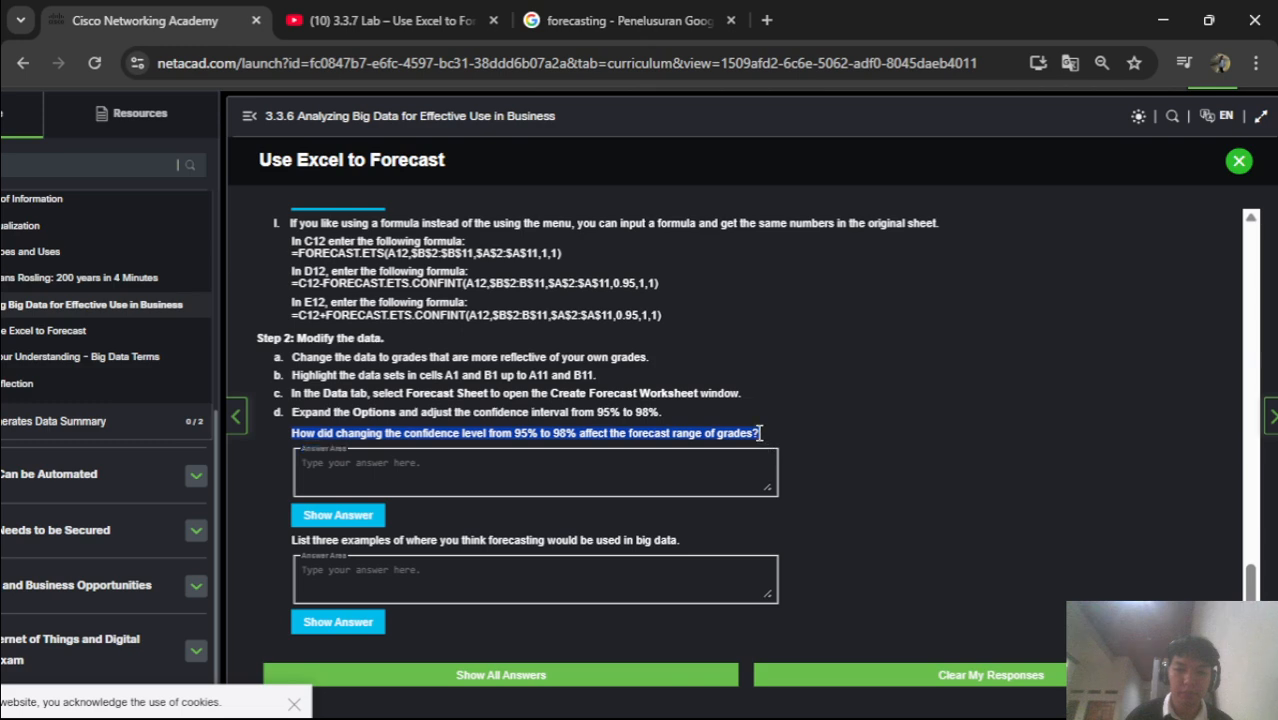
pyautogui.rightClick(730, 437)
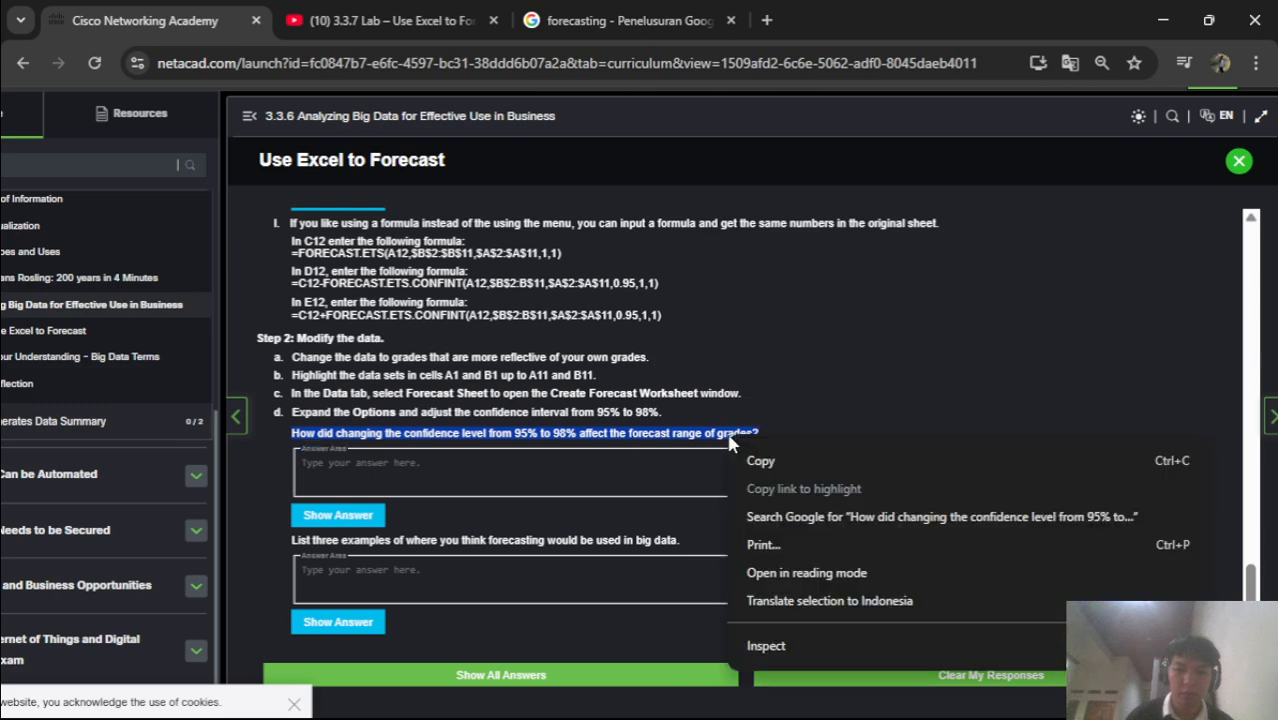
pyautogui.click(818, 598)
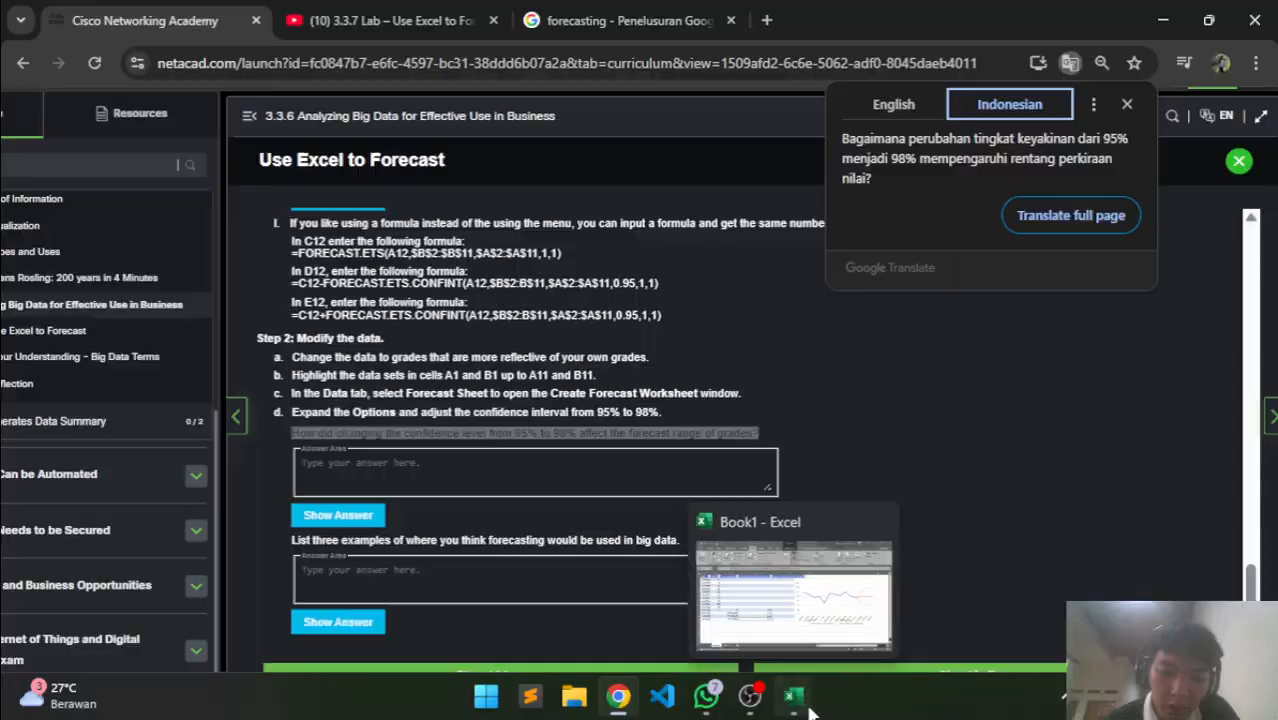
pyautogui.click(808, 706)
# Review the sheet by selecting B2 (100), the chart and A5 (1/29/2018), then return to the lab
pyautogui.click(455, 545)
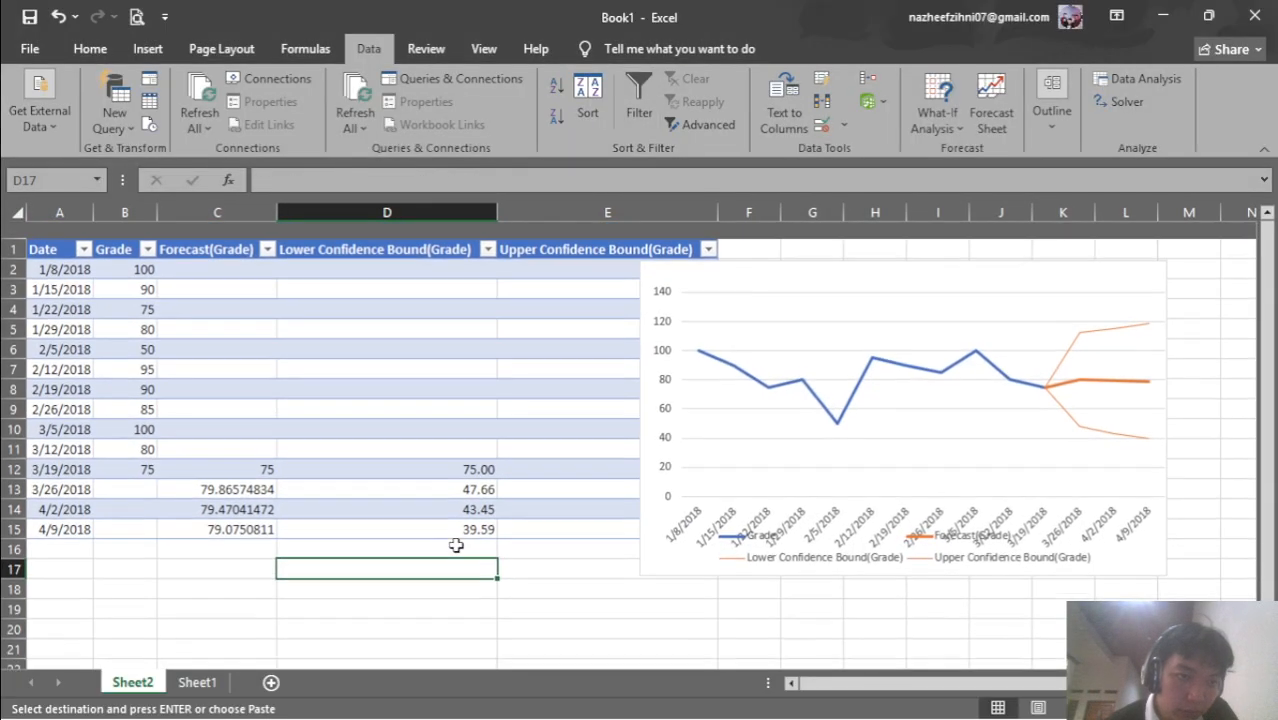
pyautogui.click(112, 256)
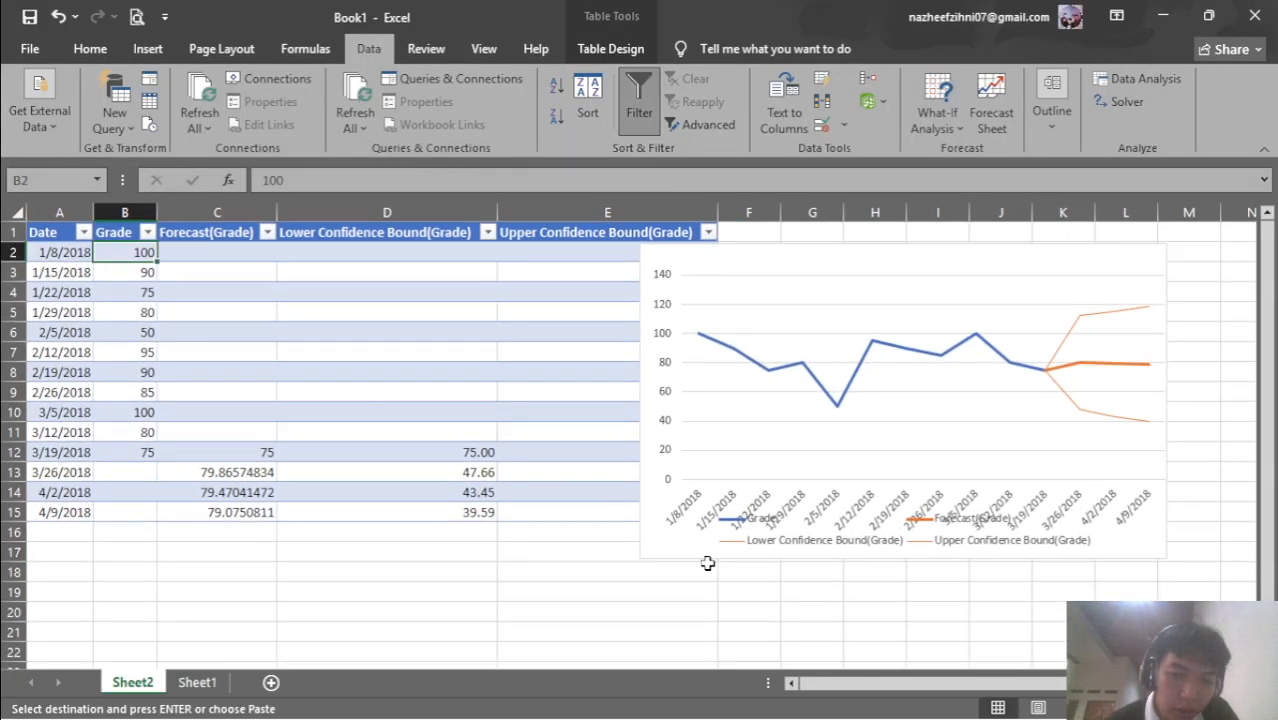
pyautogui.click(941, 379)
pyautogui.click(48, 310)
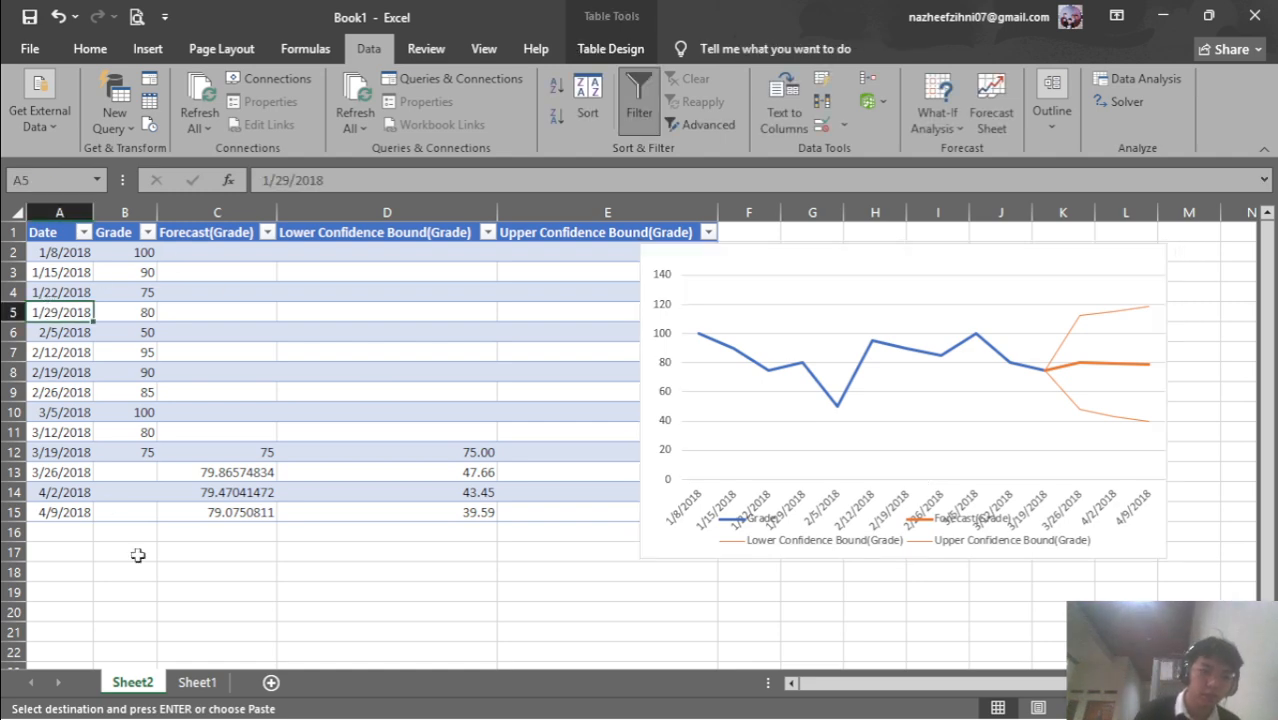
pyautogui.moveTo(810, 686)
pyautogui.click(618, 695)
# Scroll through the lab answers, then highlight the 3.3.6 lesson title in the page header
pyautogui.scroll(15, 376, 334)
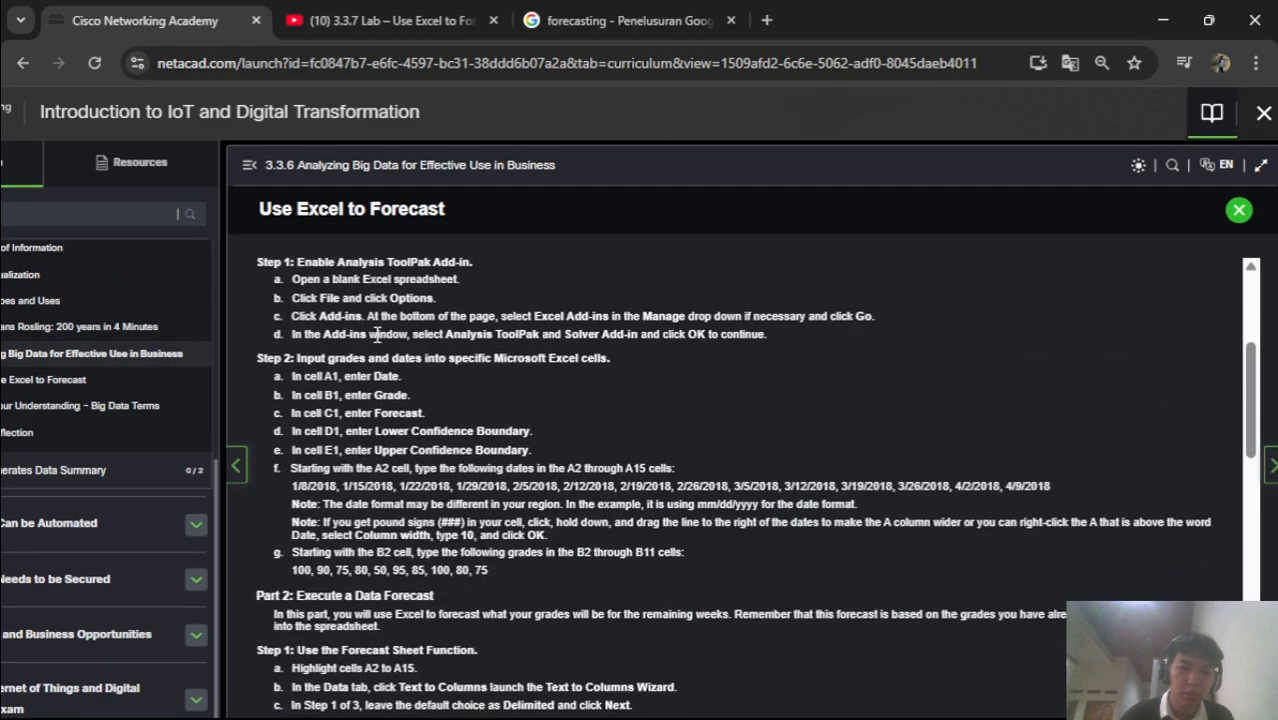
pyautogui.scroll(-15, 376, 334)
pyautogui.scroll(-1, 350, 335)
pyautogui.click(366, 508)
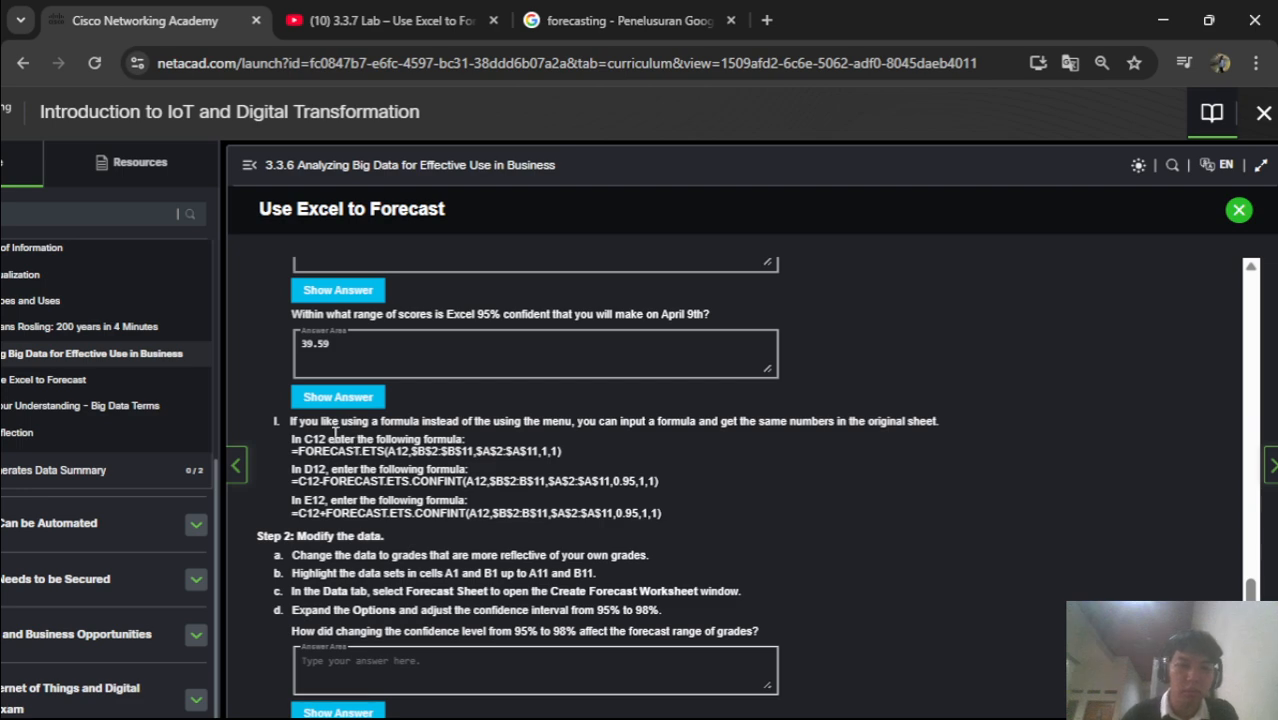
pyautogui.scroll(-3, 333, 432)
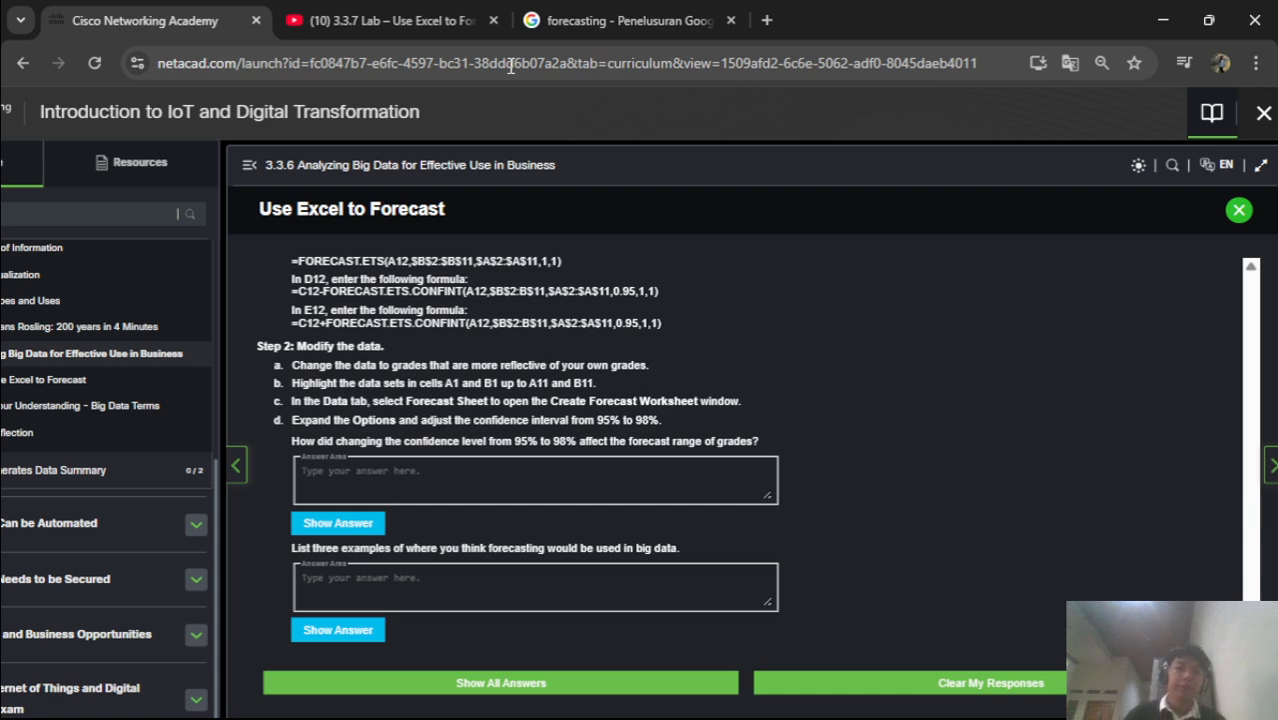
pyautogui.scroll(3, 358, 345)
pyautogui.scroll(15, 358, 345)
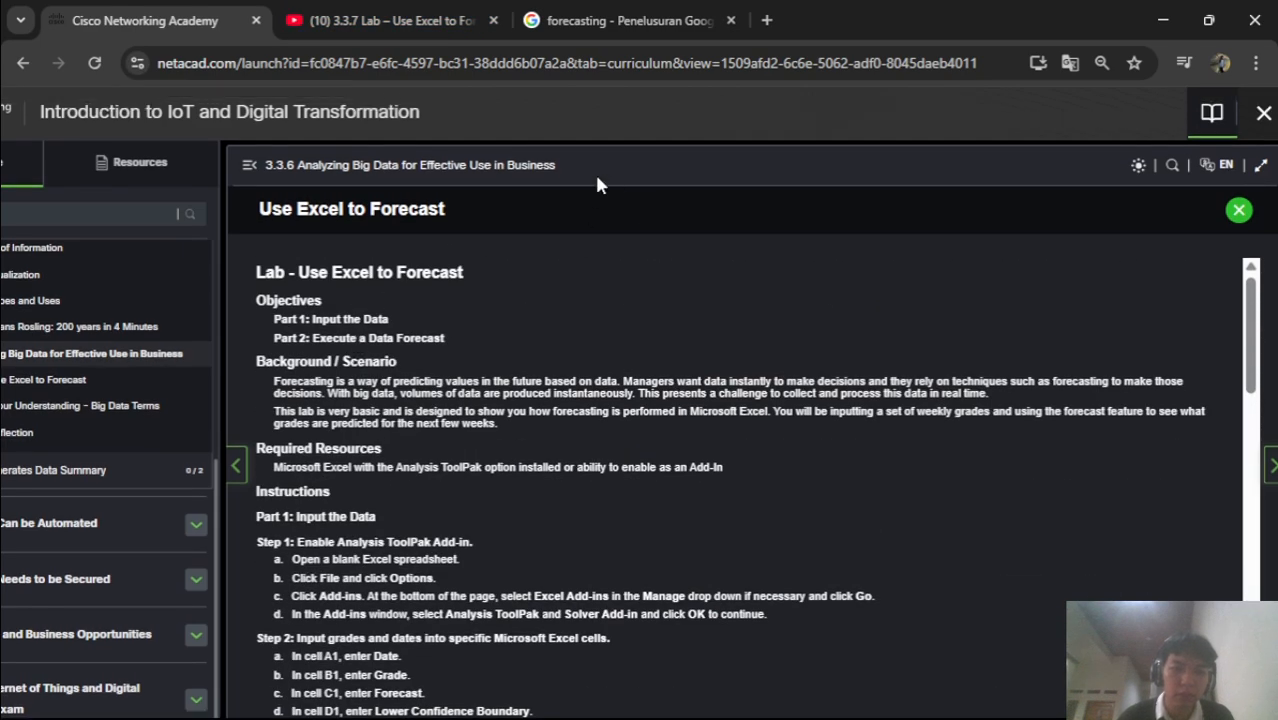
pyautogui.moveTo(585, 163); pyautogui.dragTo(267, 168)
pyautogui.hotkey('ctrl', 'c')
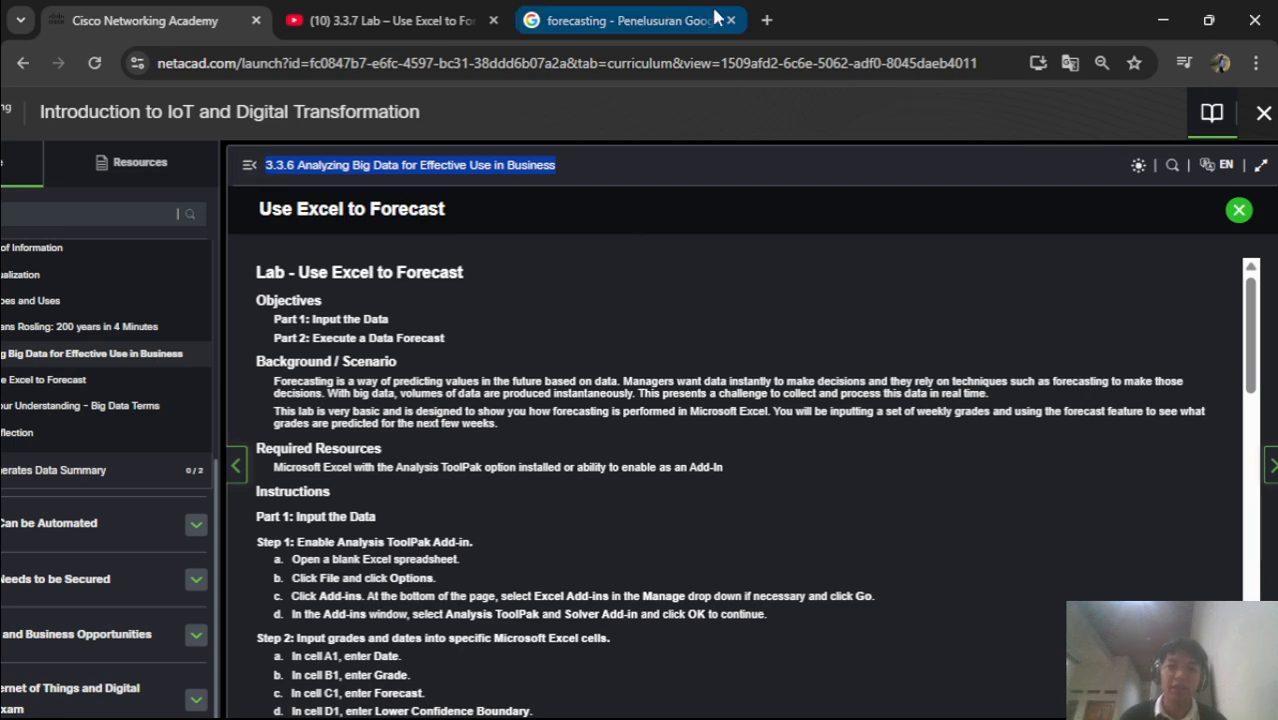
# Search Google for the copied 3.3.6 lesson title
pyautogui.click(678, 8)
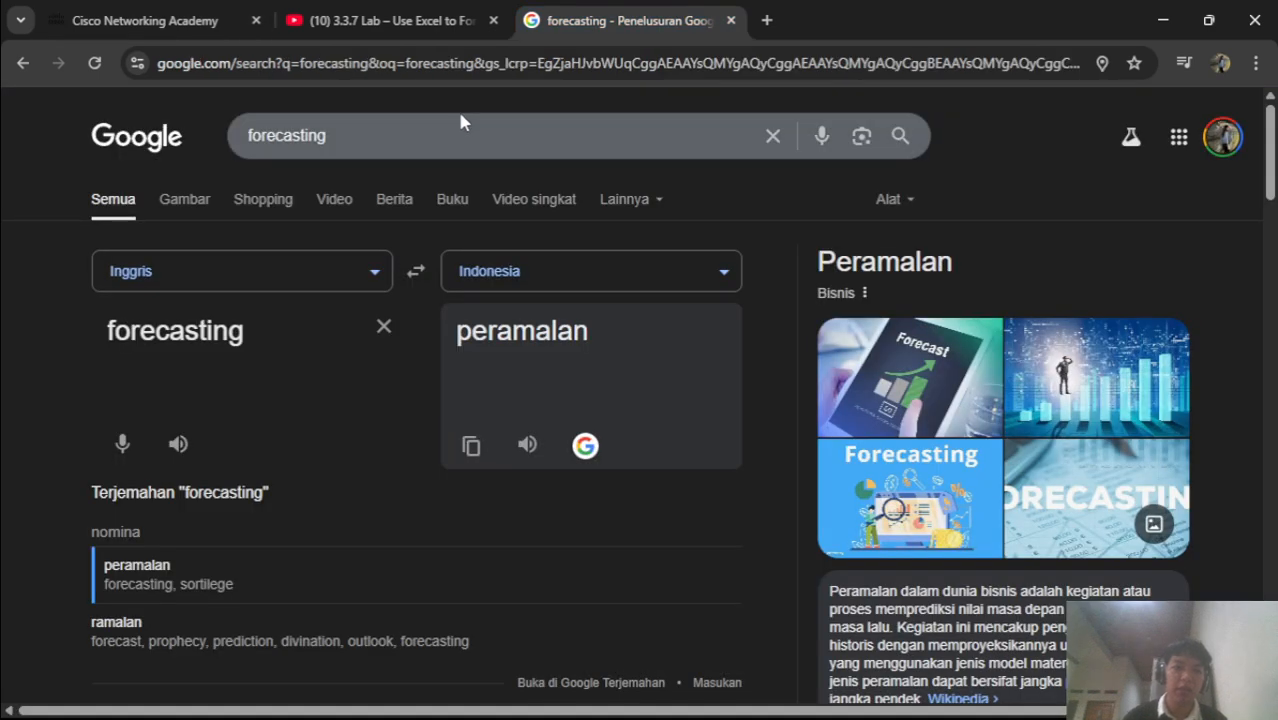
pyautogui.doubleClick(465, 118)
pyautogui.press('BackSpace')
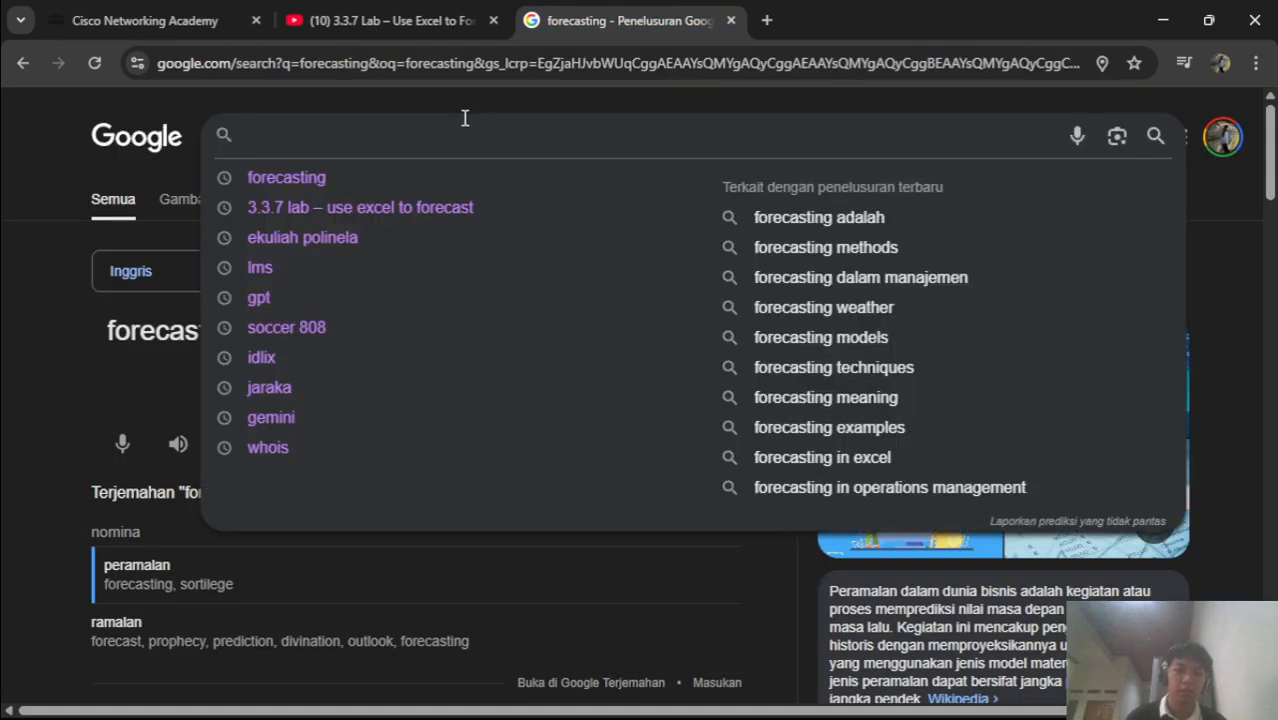
pyautogui.hotkey('ctrl', 'v')
pyautogui.press('Return')
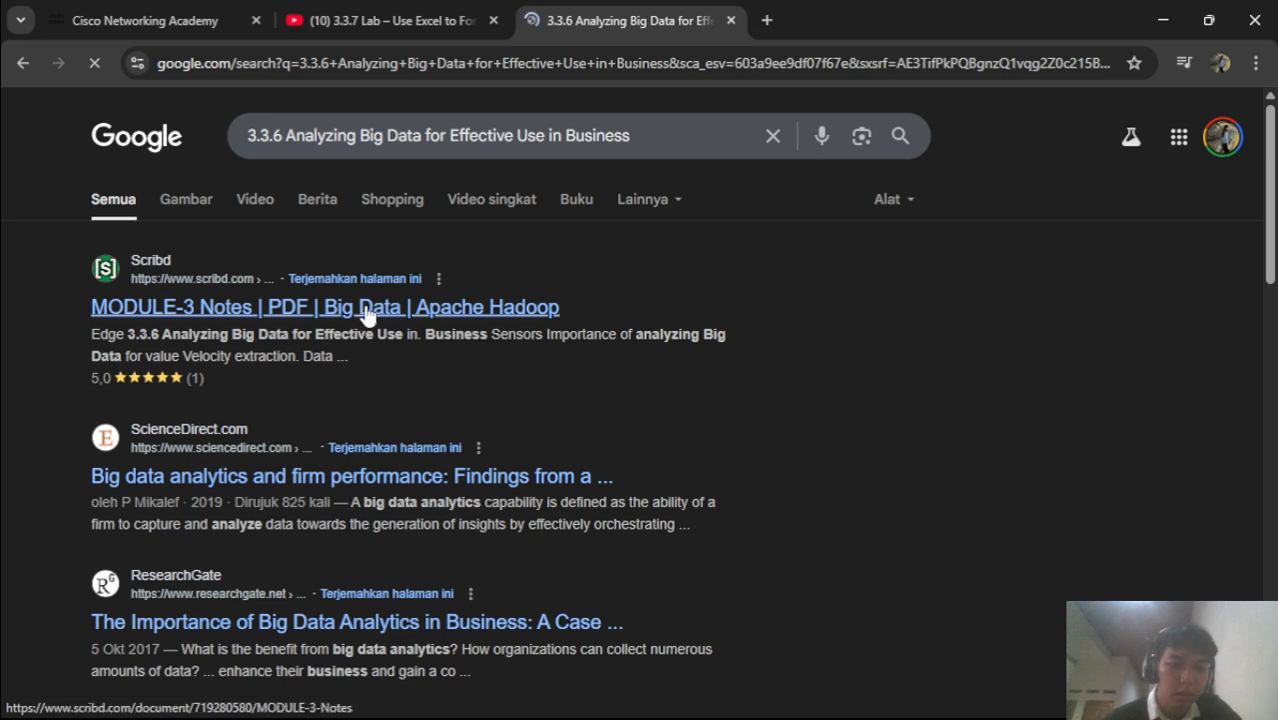
# Open the 3.3.7 Lab – Use Excel to Forecast document and select its title
pyautogui.click(228, 10)
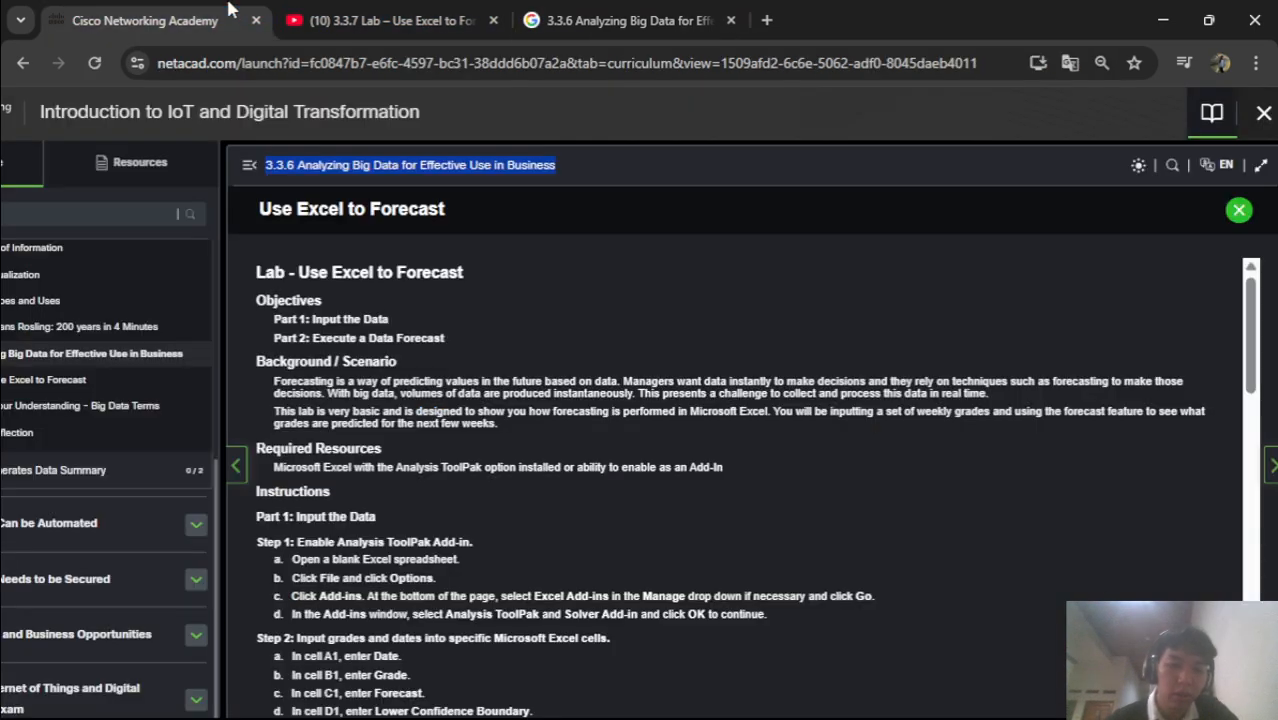
pyautogui.hscroll(-1, 470, 452)
pyautogui.hotkey('ctrl', '-')
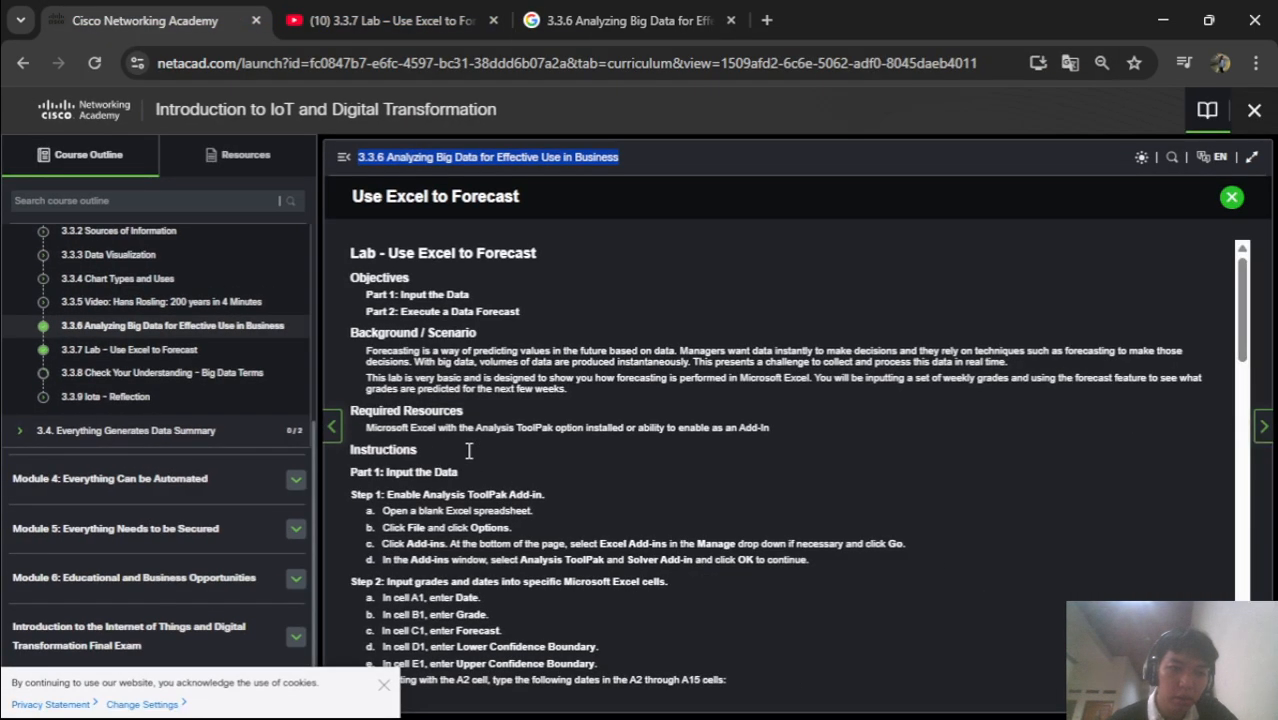
pyautogui.click(157, 348)
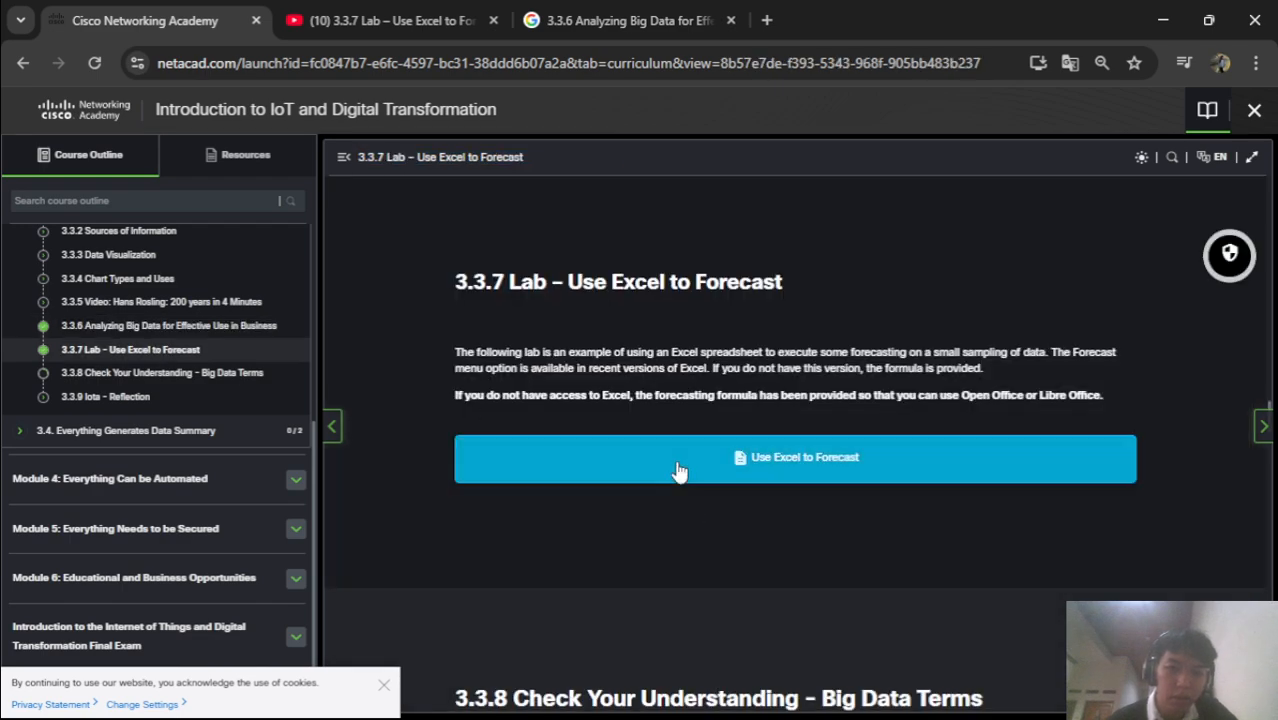
pyautogui.click(679, 469)
pyautogui.scroll(-15, 676, 458)
pyautogui.scroll(-5, 674, 456)
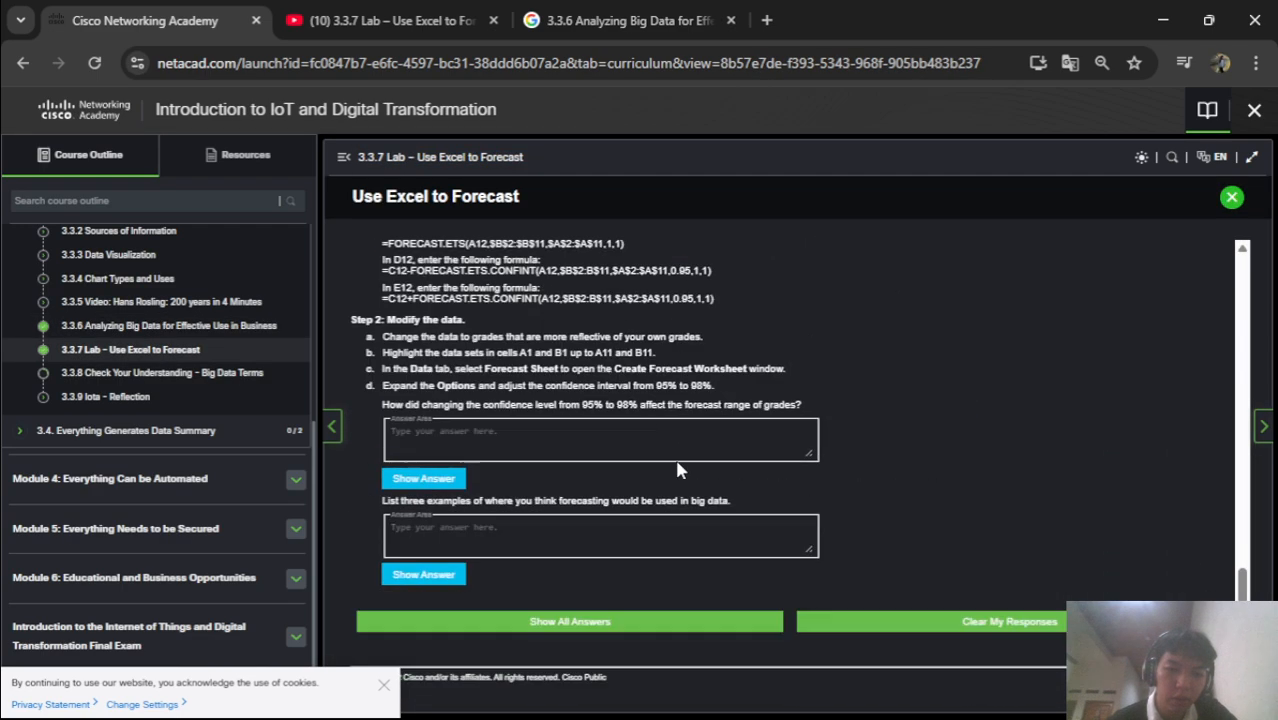
pyautogui.scroll(20, 674, 456)
pyautogui.moveTo(544, 163); pyautogui.dragTo(352, 160)
pyautogui.hotkey('ctrl', 'c')
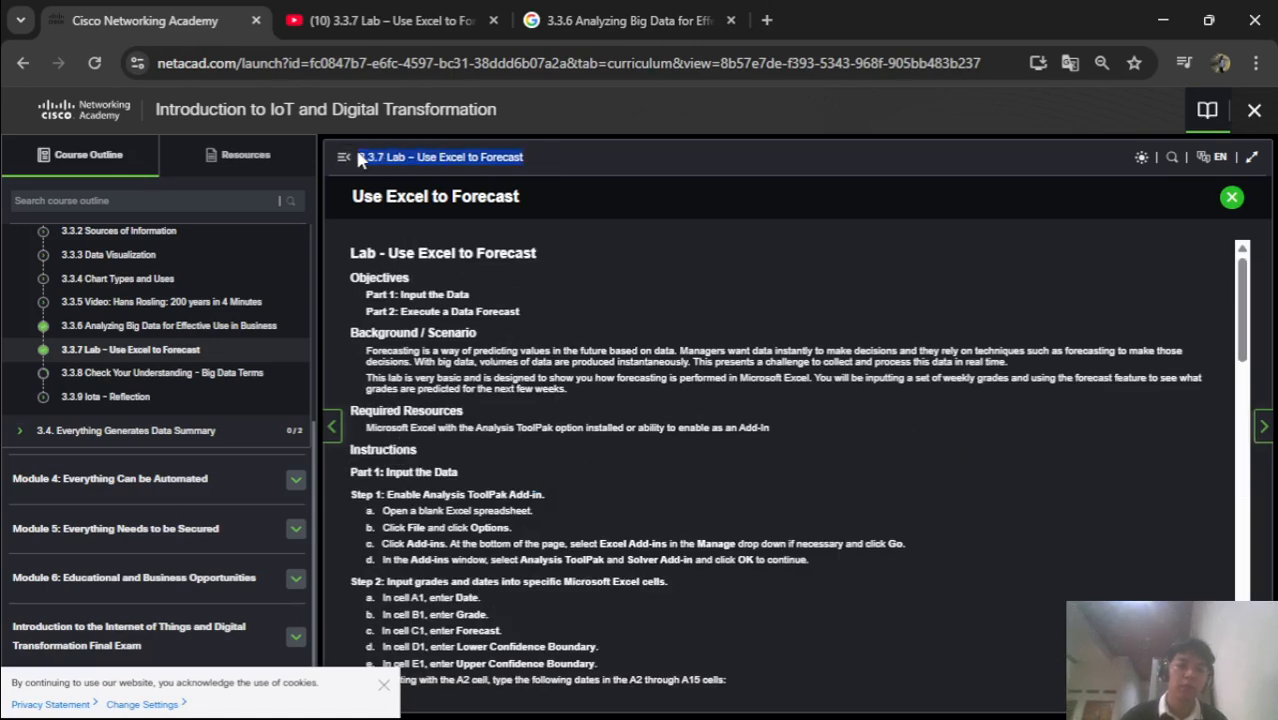
# Replace the Google query with the 3.3.7 lab title and run the search
pyautogui.click(640, 20)
pyautogui.tripleClick(690, 127)
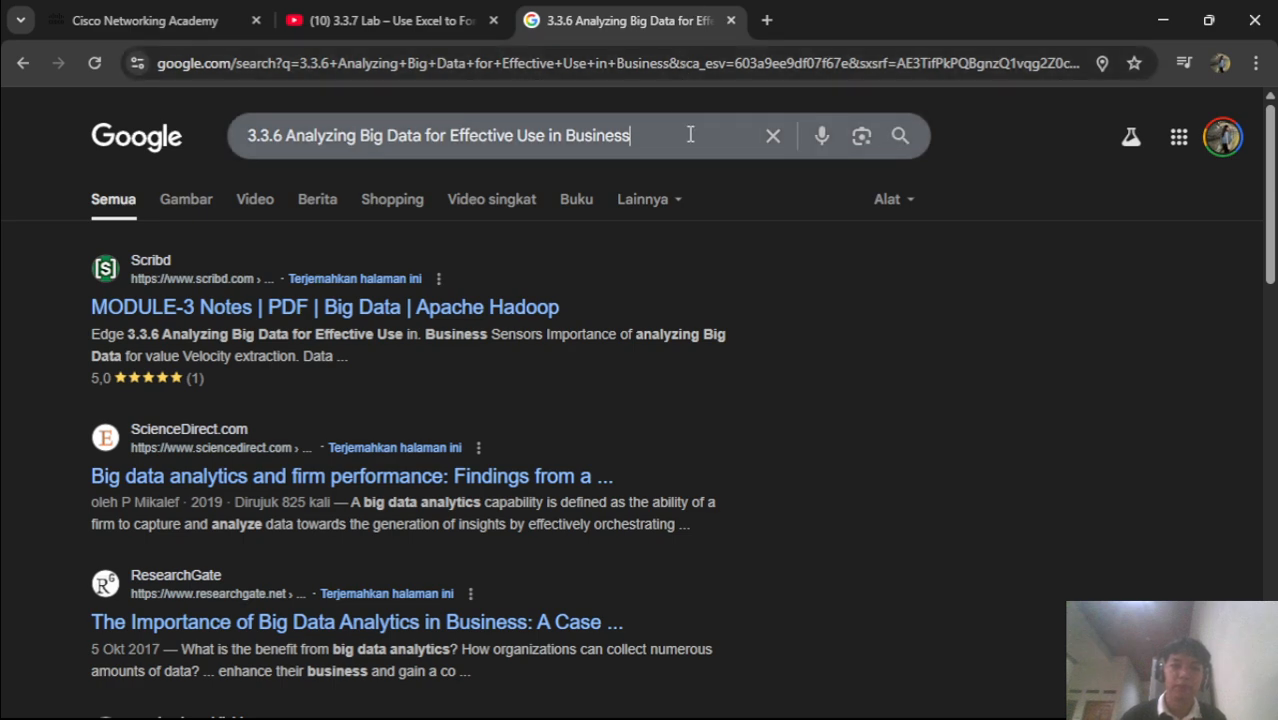
pyautogui.press('BackSpace')
pyautogui.hotkey('ctrl', 'v')
pyautogui.press('Return')
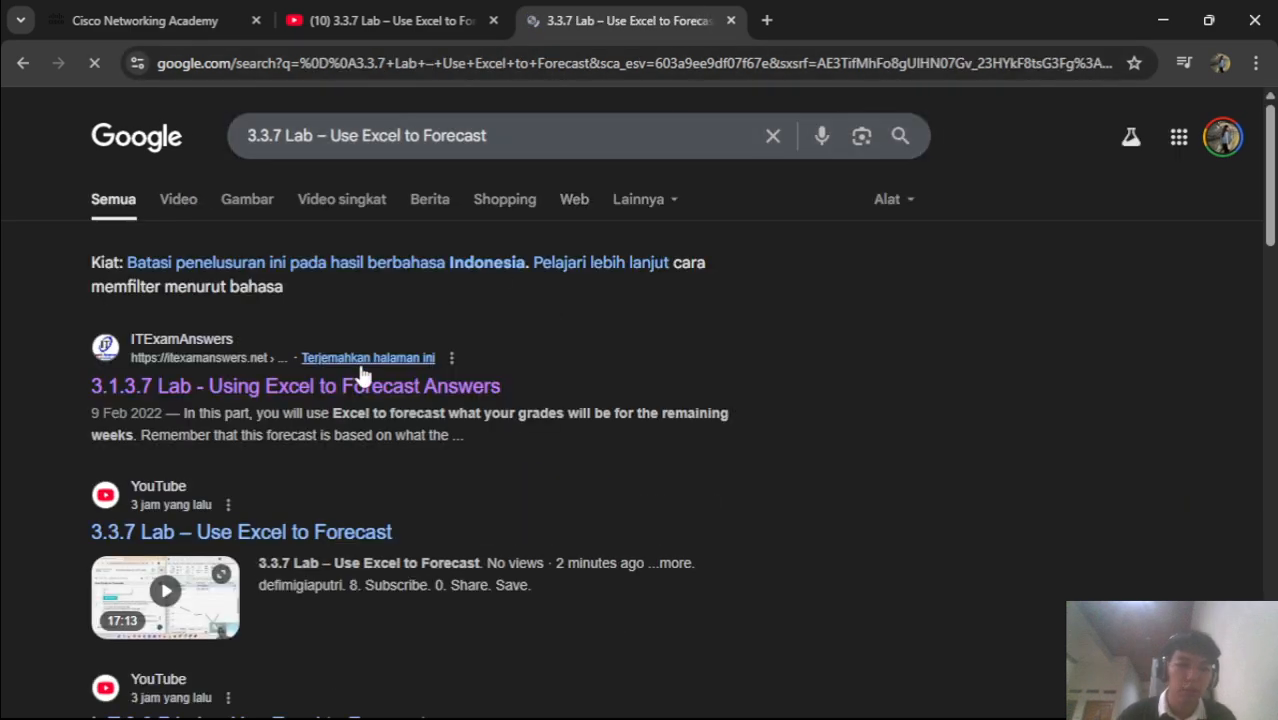
# Open the ITExamAnswers 3.1.3.7 Lab - Using Excel to Forecast answers page and read the forecast steps
pyautogui.click(360, 384)
pyautogui.scroll(-15, 745, 511)
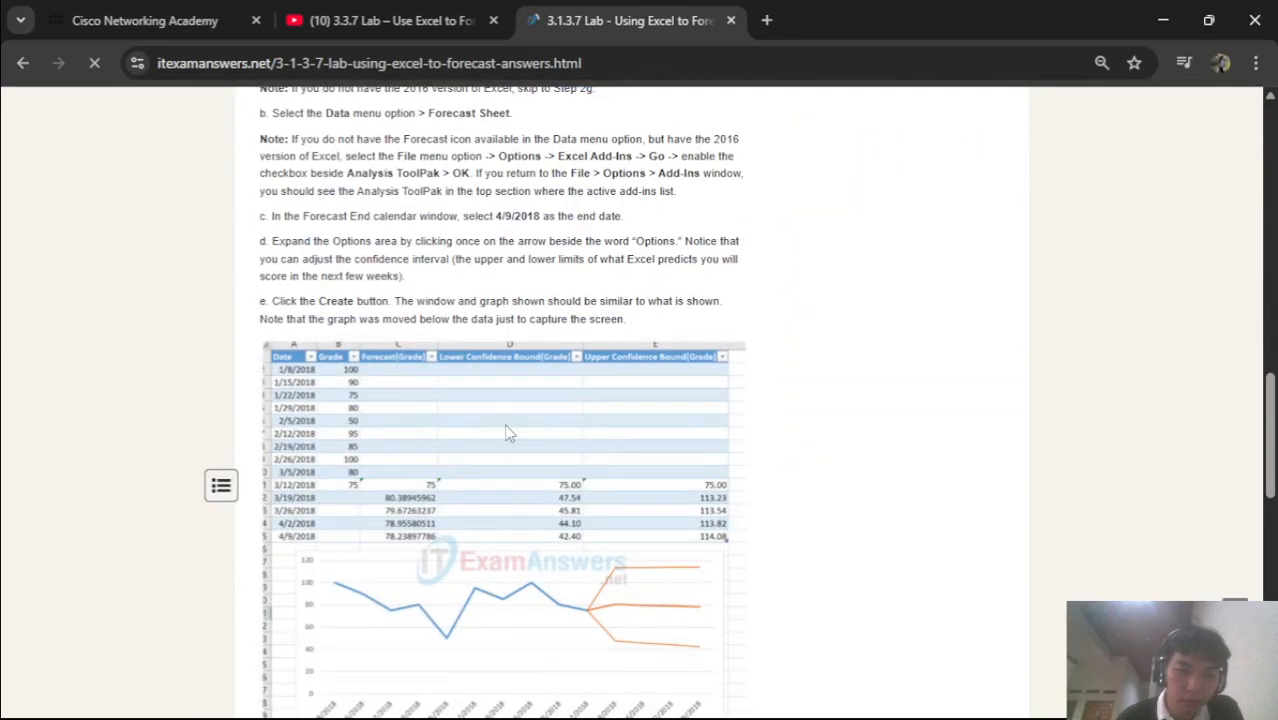
pyautogui.scroll(-1, 510, 433)
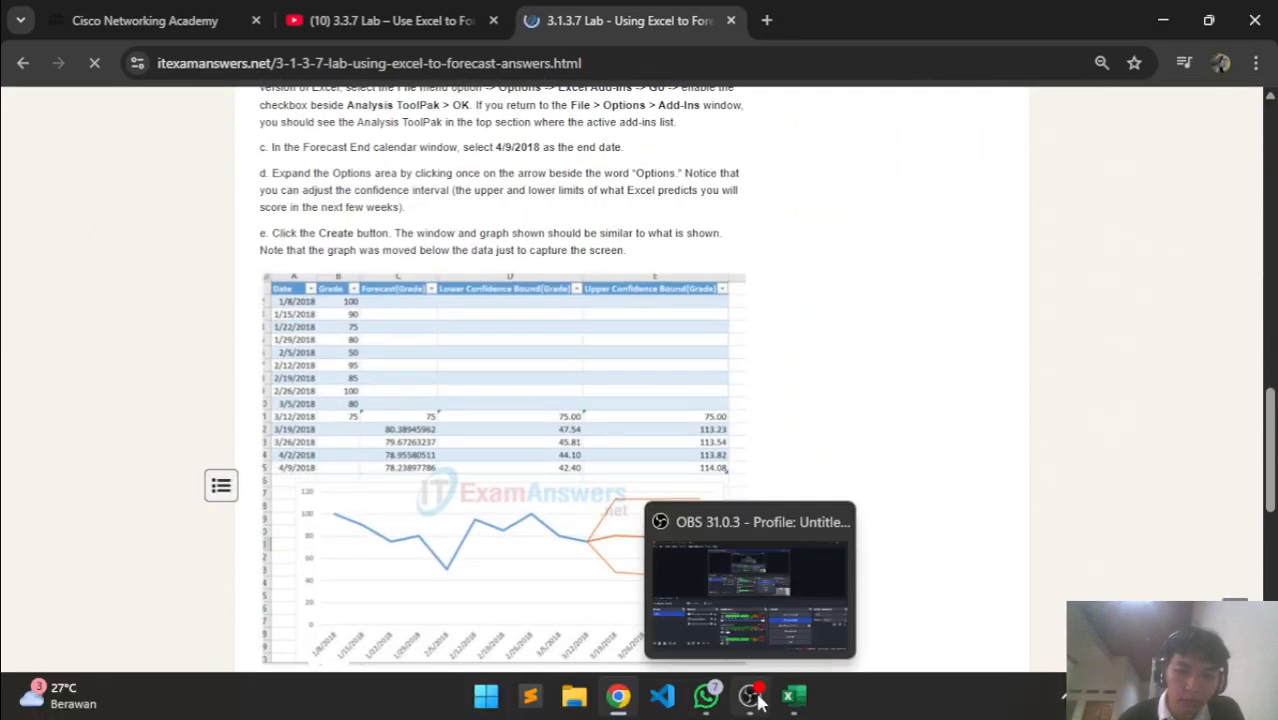
# Flip between the Excel forecast workbook and the answers page to compare them
pyautogui.click(790, 698)
pyautogui.click(792, 698)
pyautogui.click(792, 698)
pyautogui.click(792, 698)
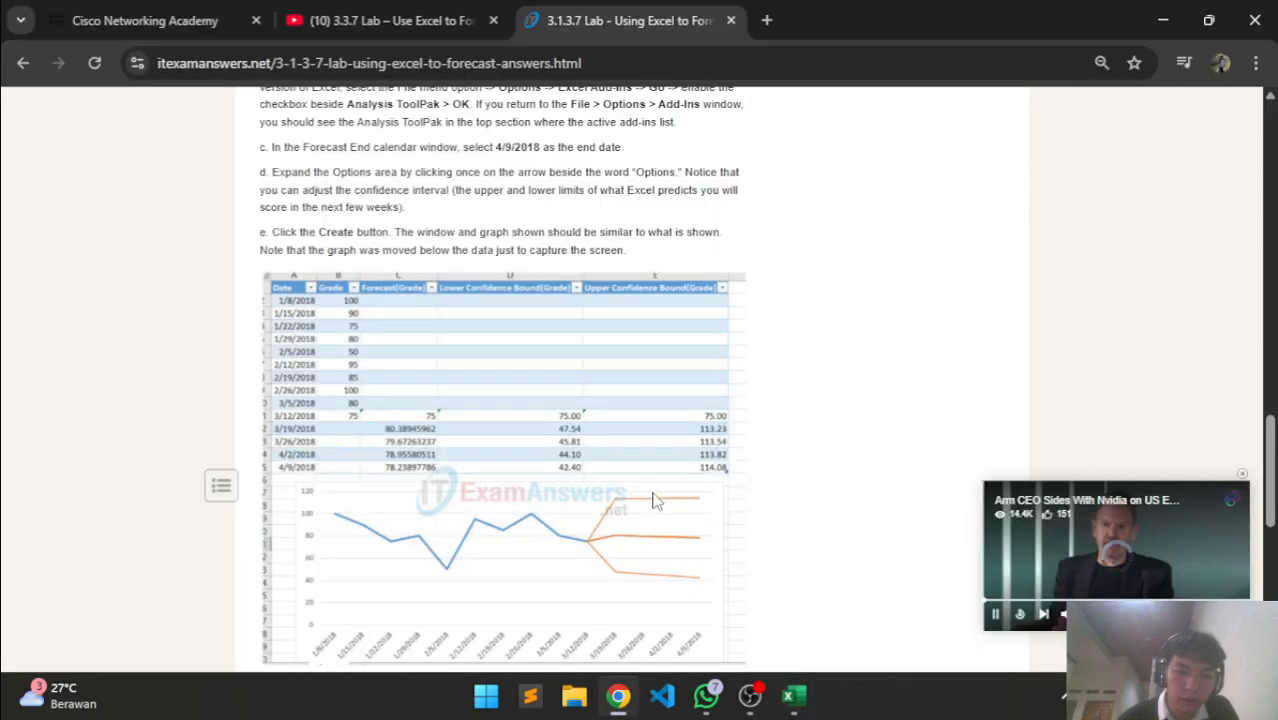
# Review the FORECAST.ETS formulas and Part 2 questions, then bring the Excel workbook forward
pyautogui.scroll(-6, 652, 497)
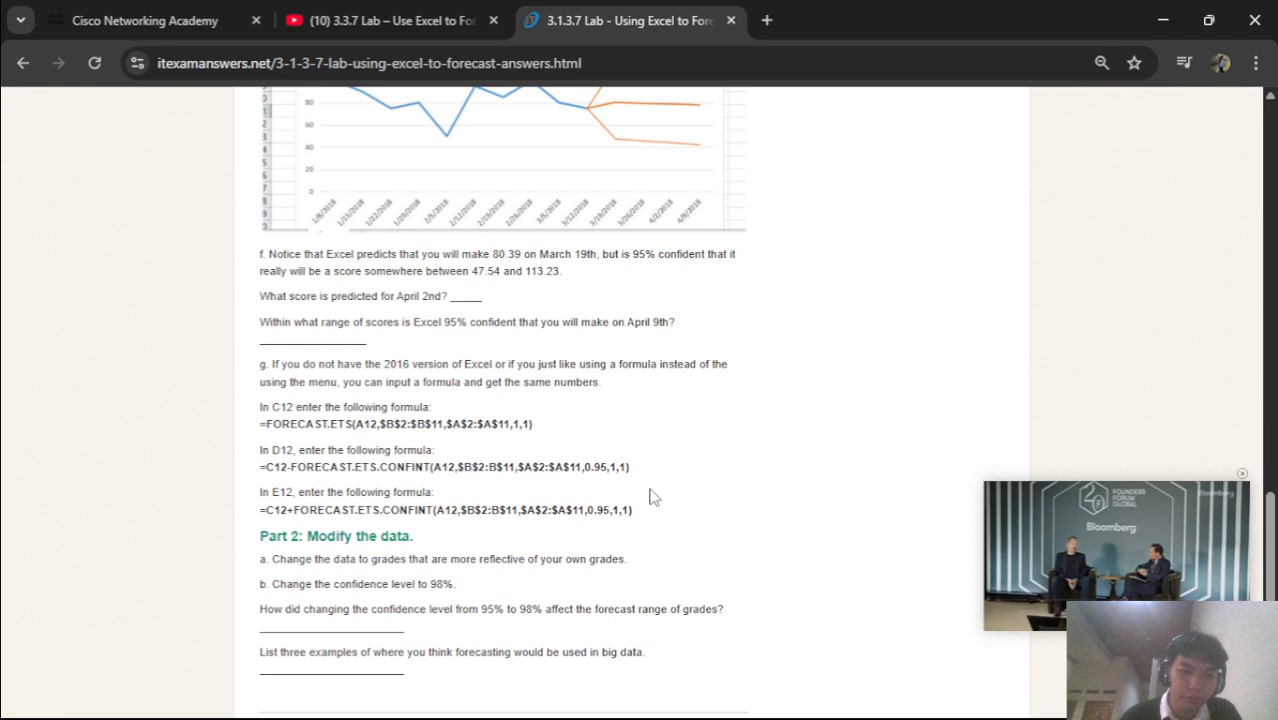
pyautogui.scroll(-3, 650, 497)
pyautogui.scroll(1, 650, 497)
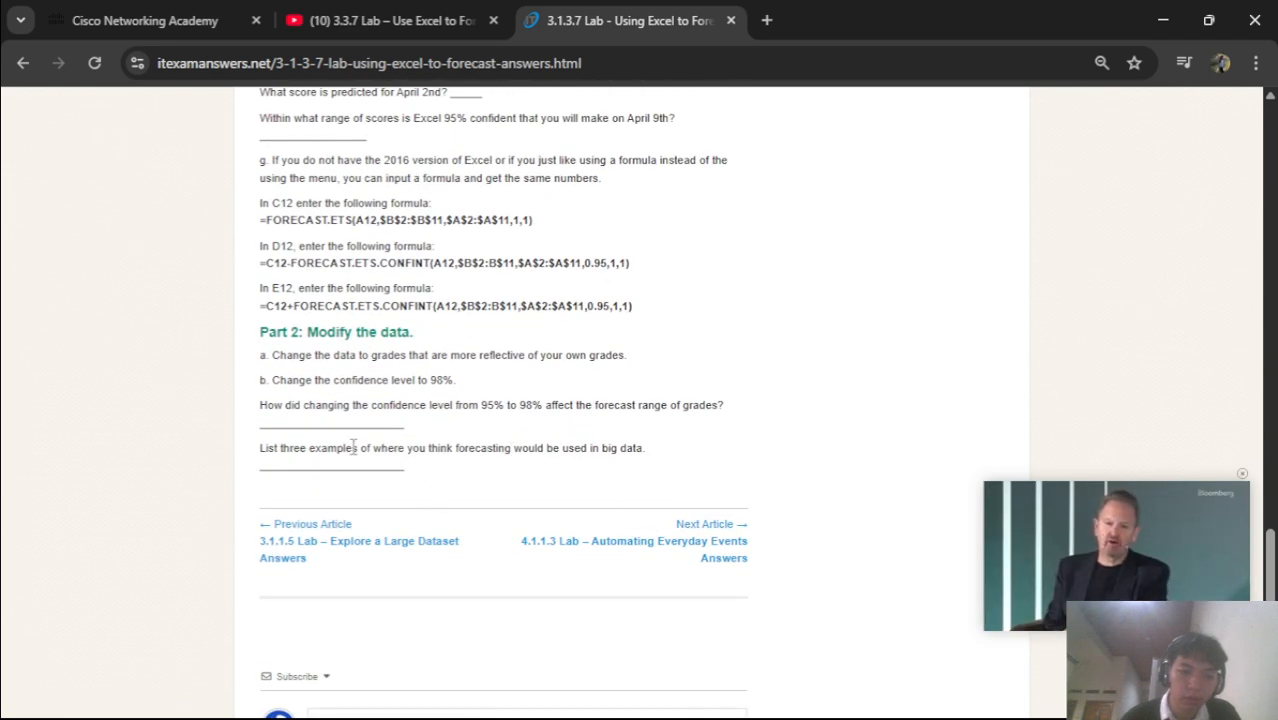
pyautogui.scroll(1, 353, 447)
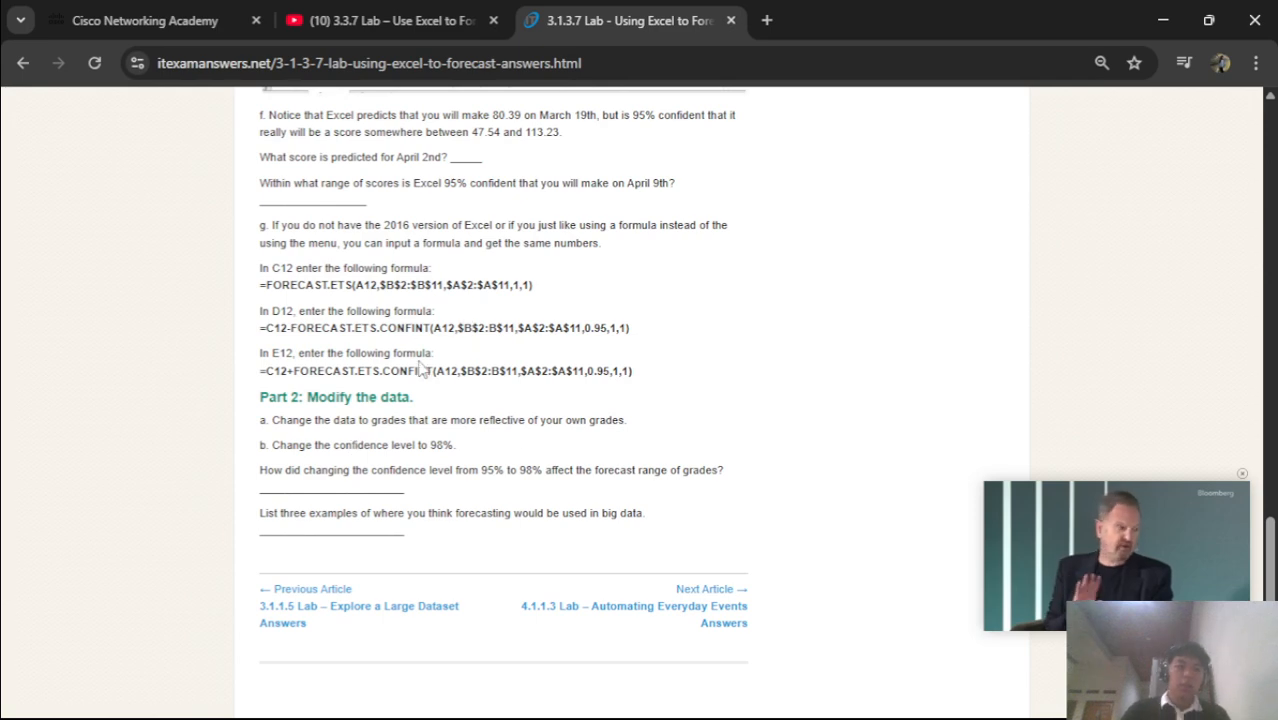
pyautogui.scroll(3, 370, 327)
pyautogui.moveTo(692, 707)
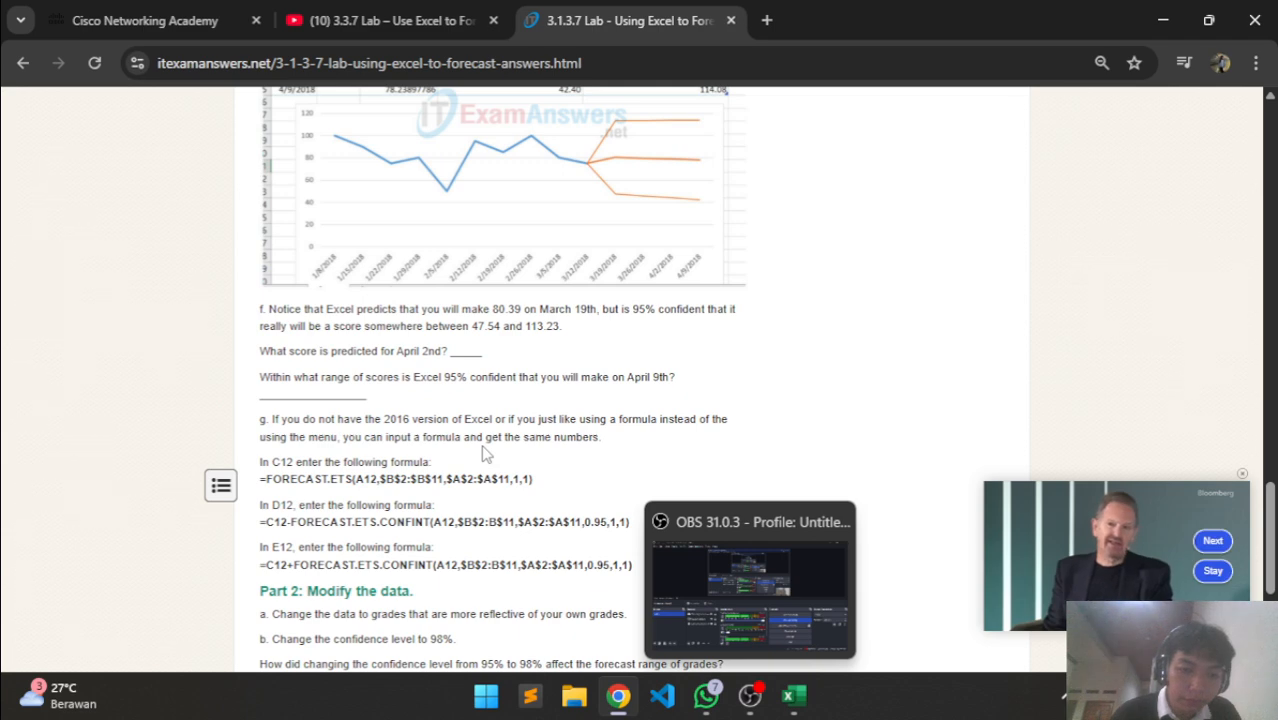
pyautogui.scroll(-3, 483, 453)
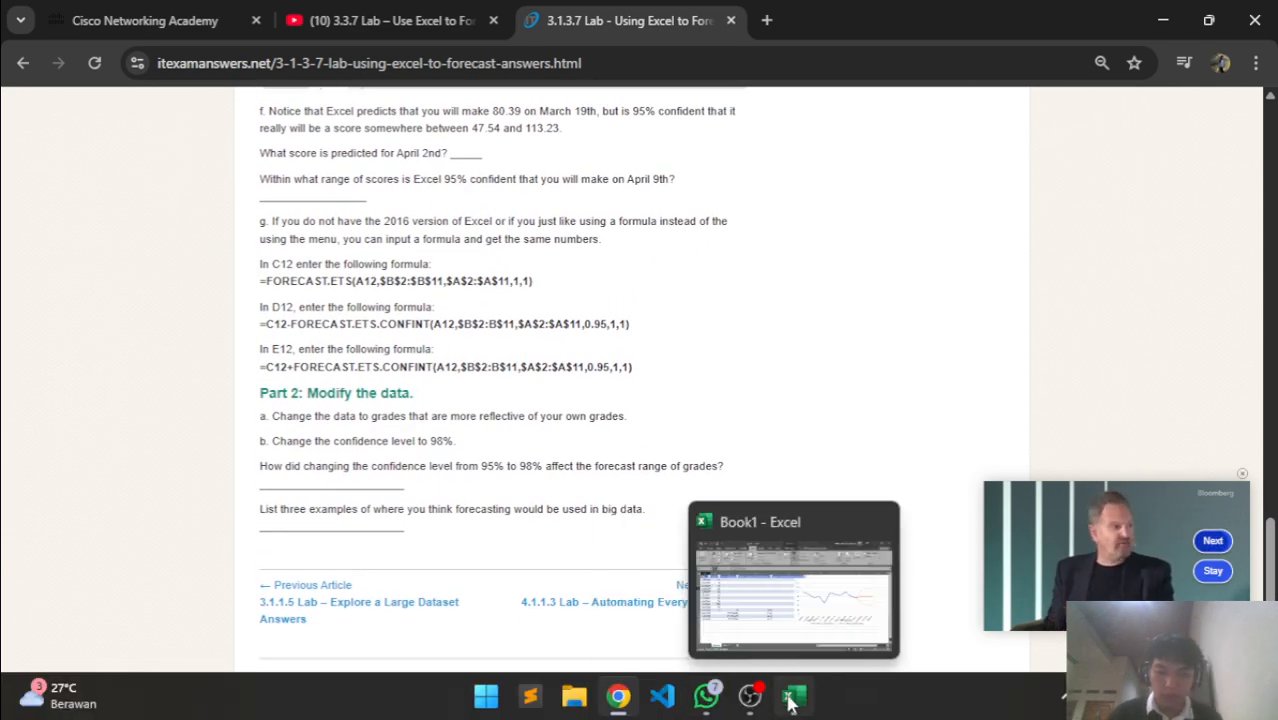
pyautogui.click(790, 700)
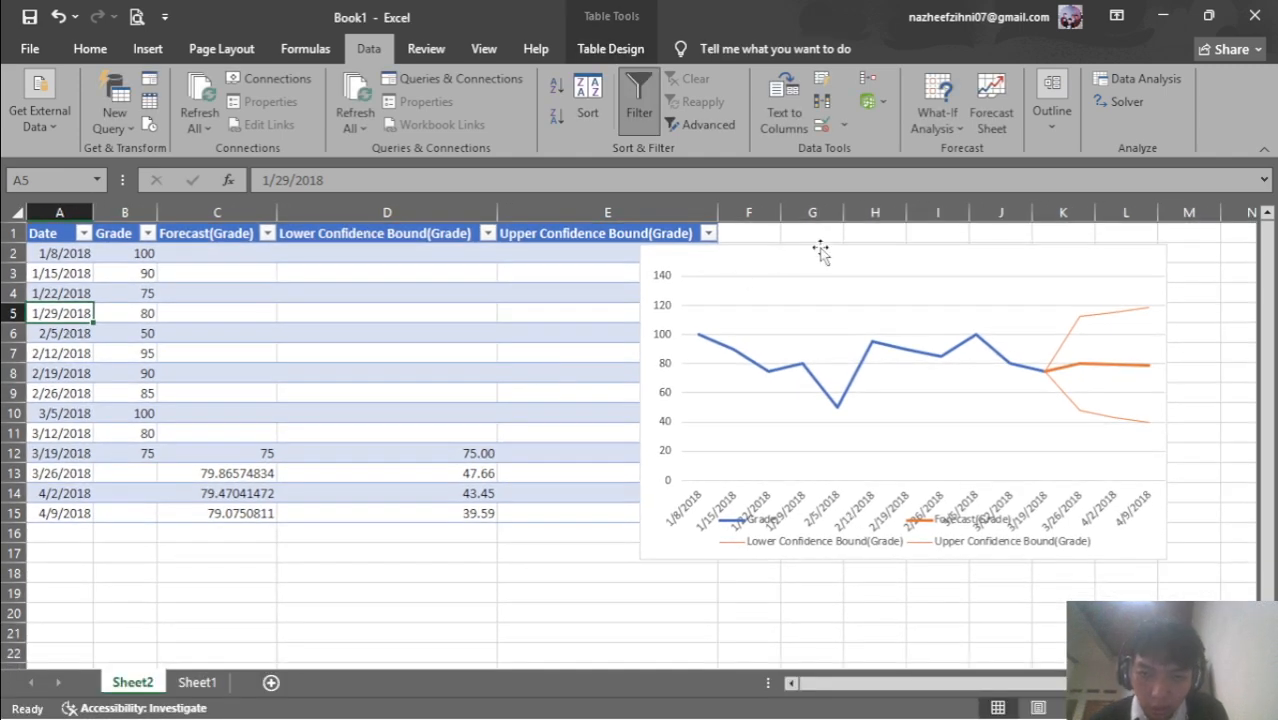
# Nudge the forecast chart up and right, then enlarge it down and left beside the table
pyautogui.moveTo(820, 252); pyautogui.dragTo(873, 240)
pyautogui.click(393, 433)
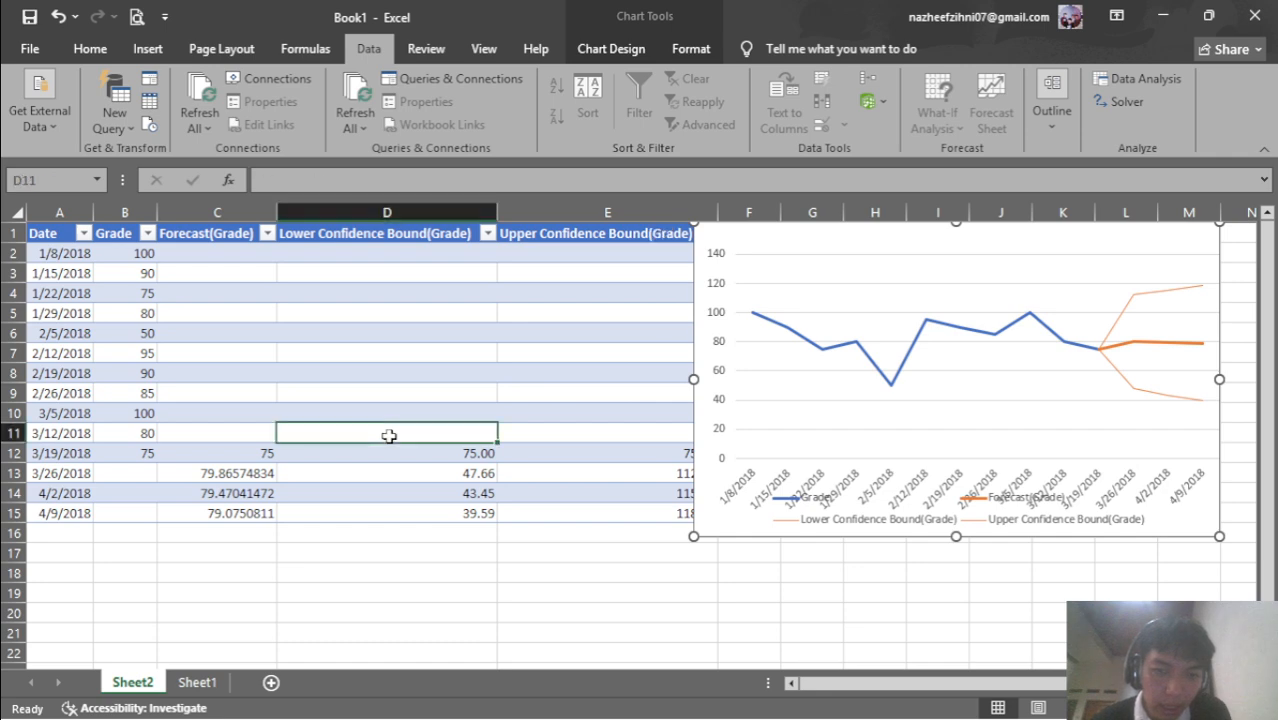
pyautogui.click(458, 617)
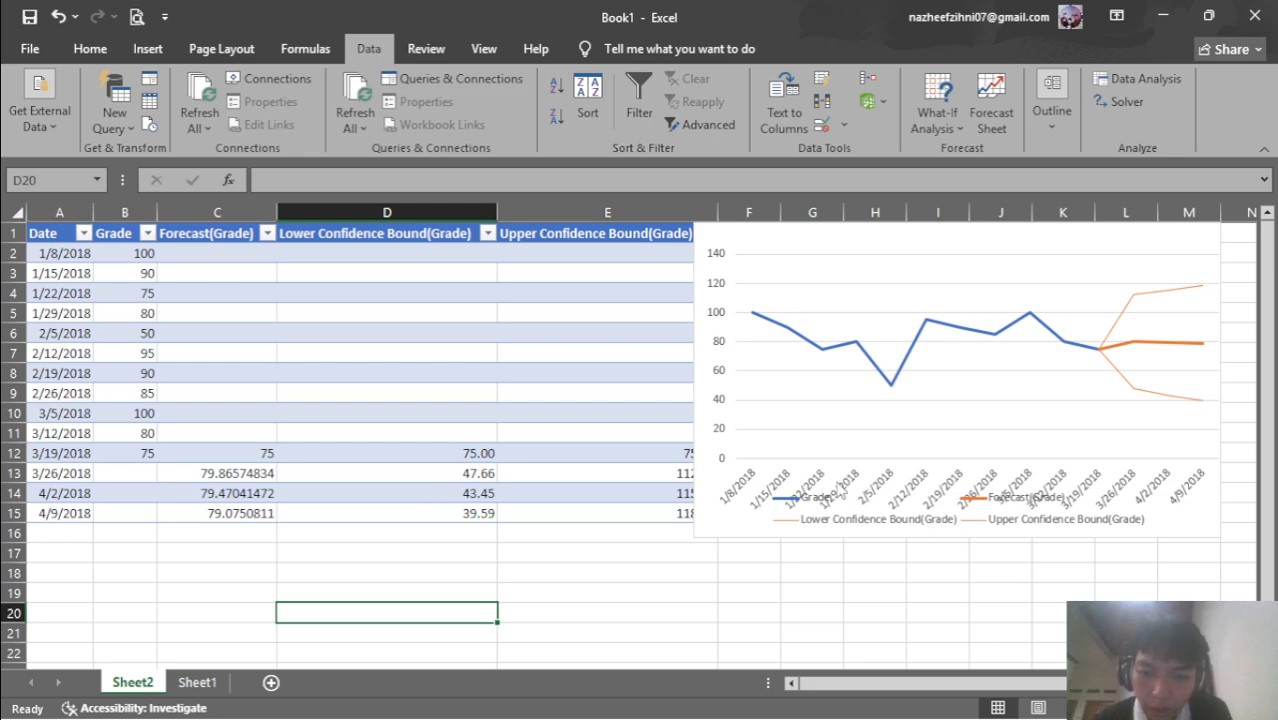
pyautogui.click(778, 318)
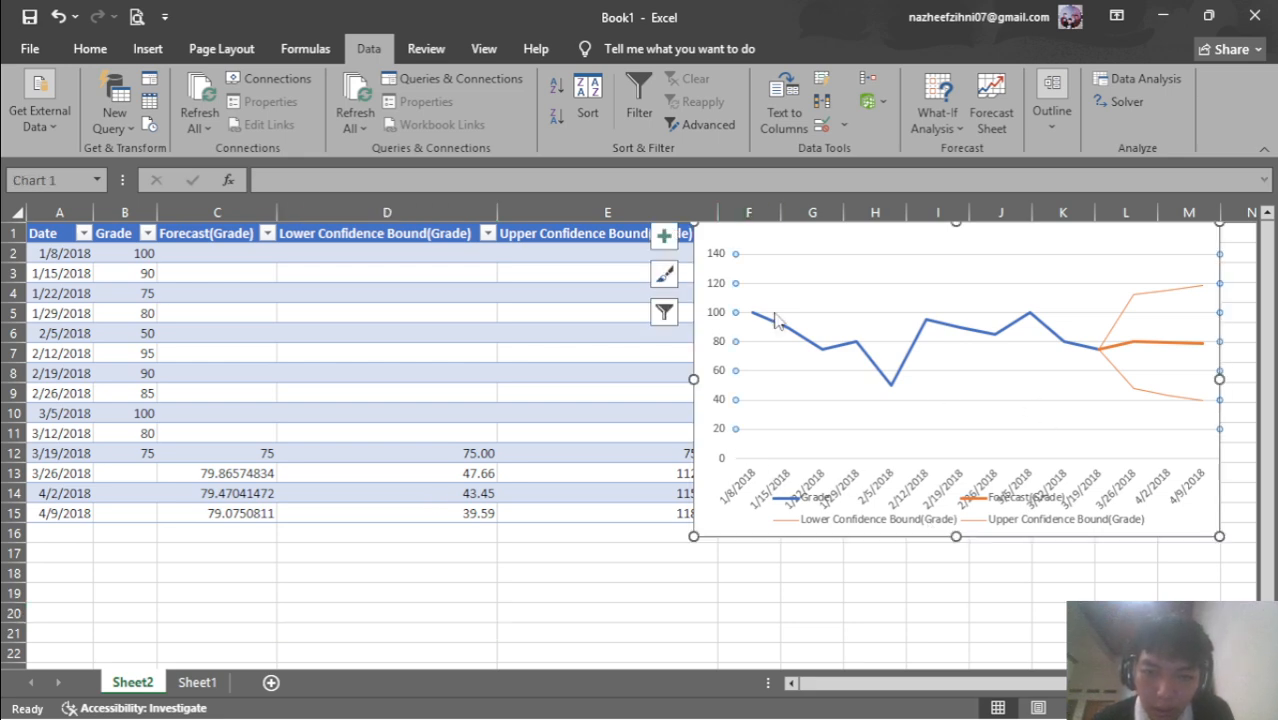
pyautogui.moveTo(693, 537); pyautogui.dragTo(604, 624)
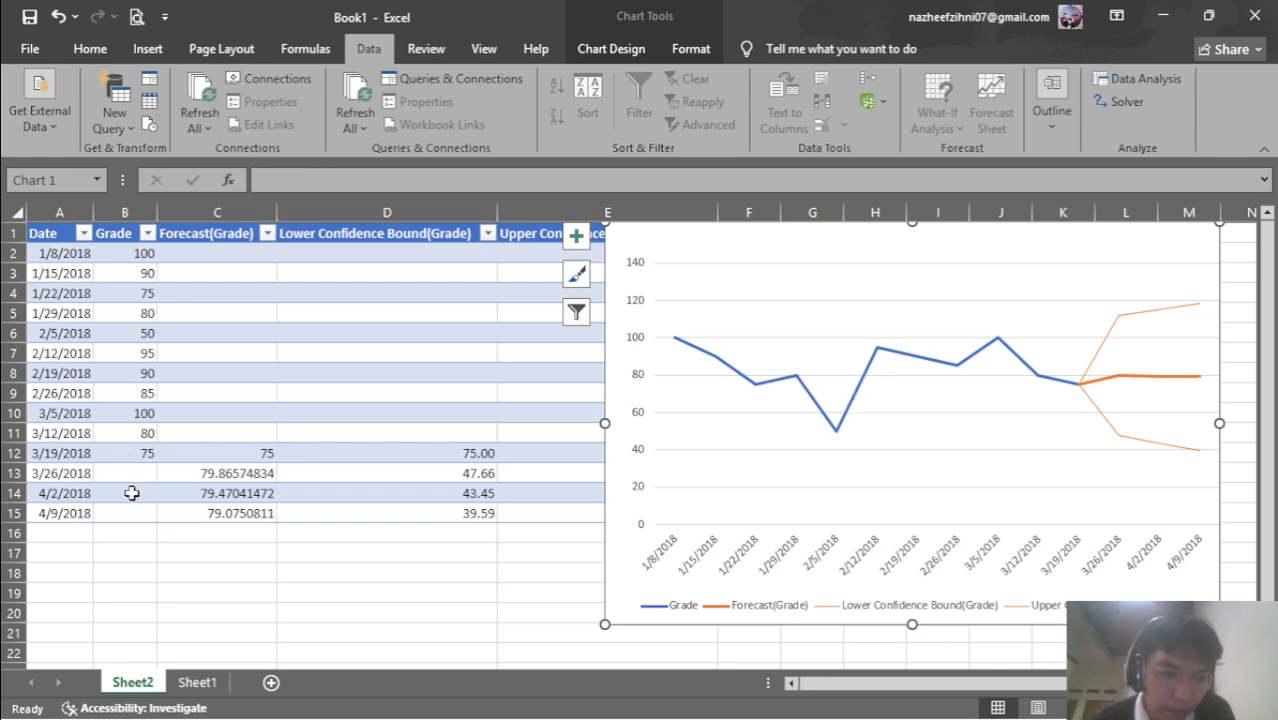
# Check the lower bound formulas in D15 and D14 and the chart's Lower Confidence Bound line
pyautogui.click(388, 513)
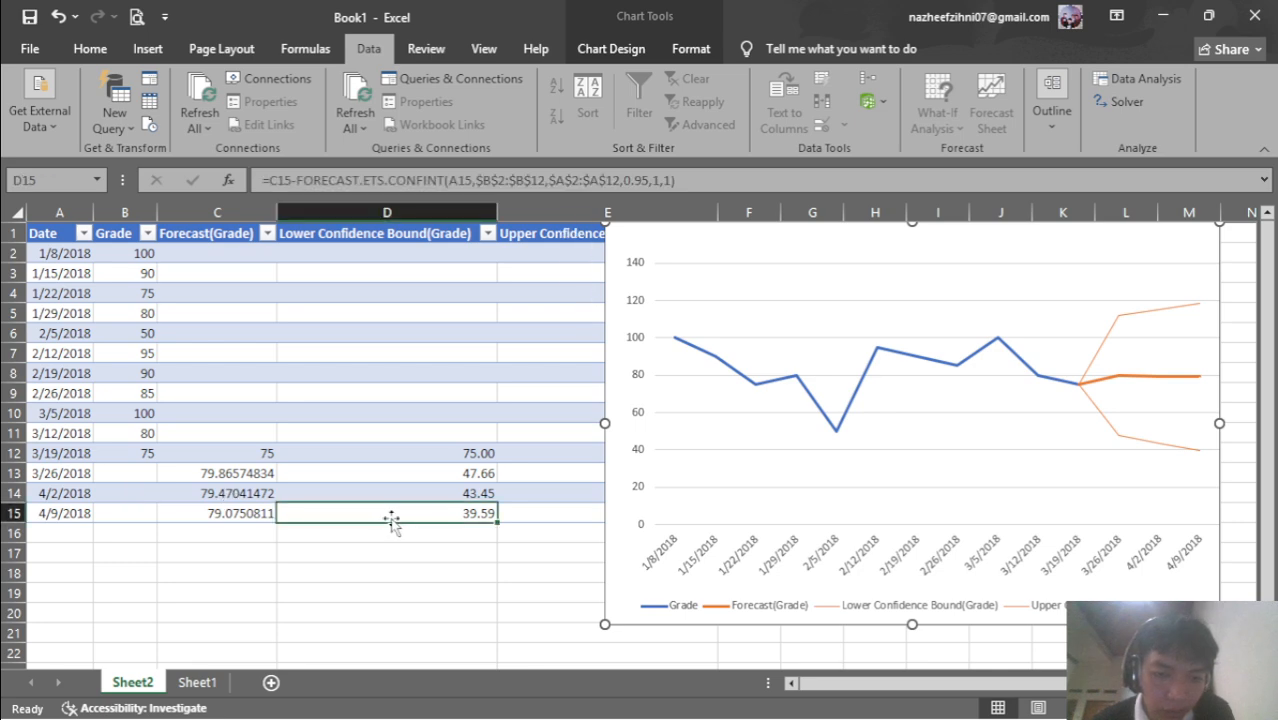
pyautogui.click(417, 493)
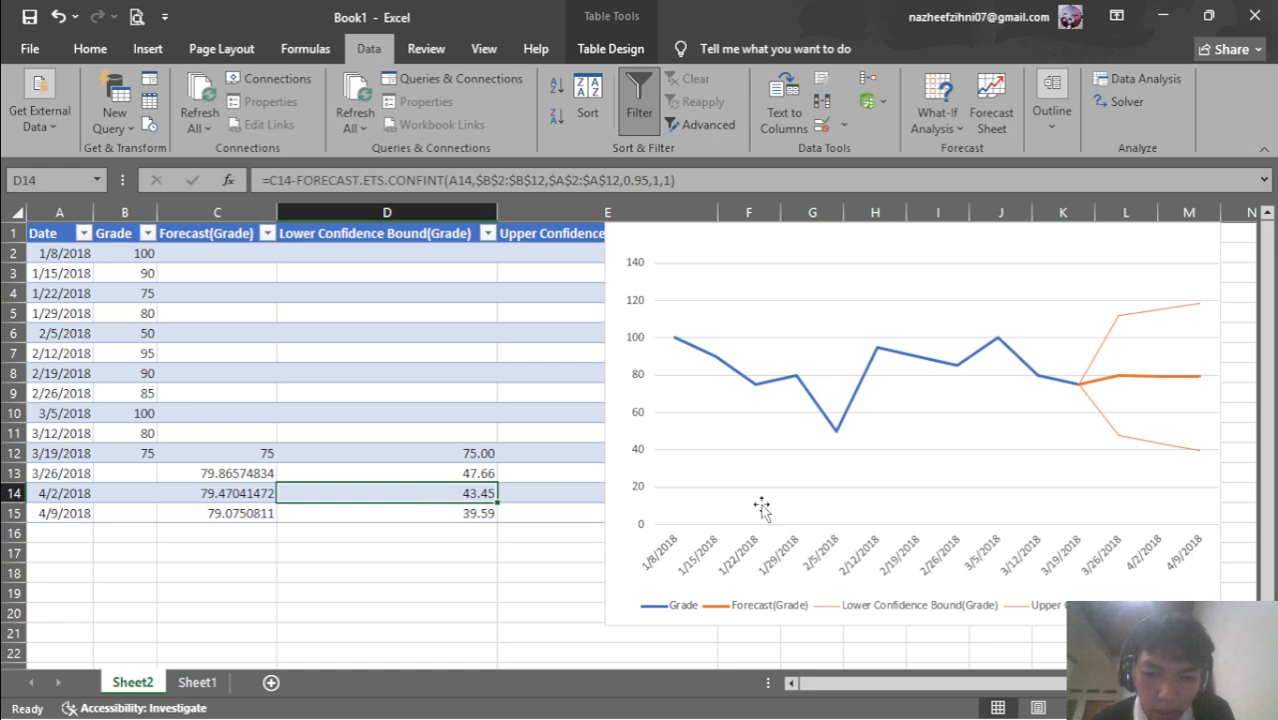
pyautogui.click(1112, 436)
pyautogui.click(1115, 437)
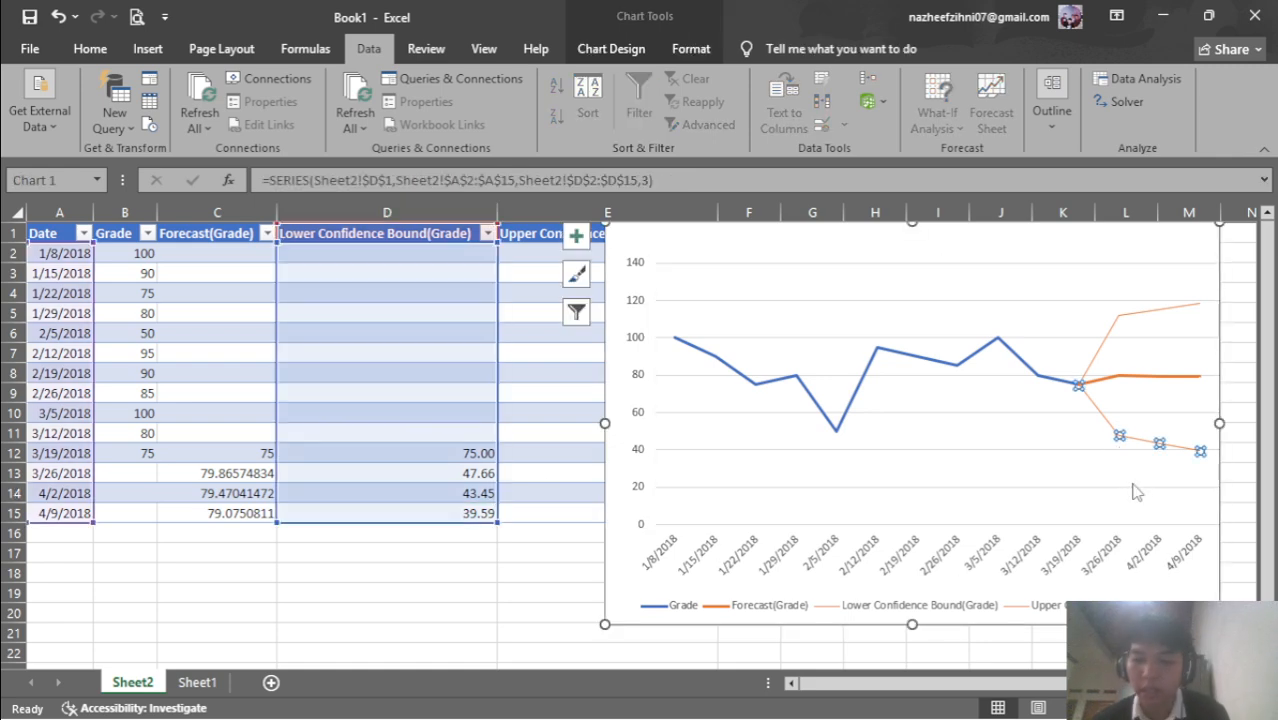
pyautogui.click(460, 556)
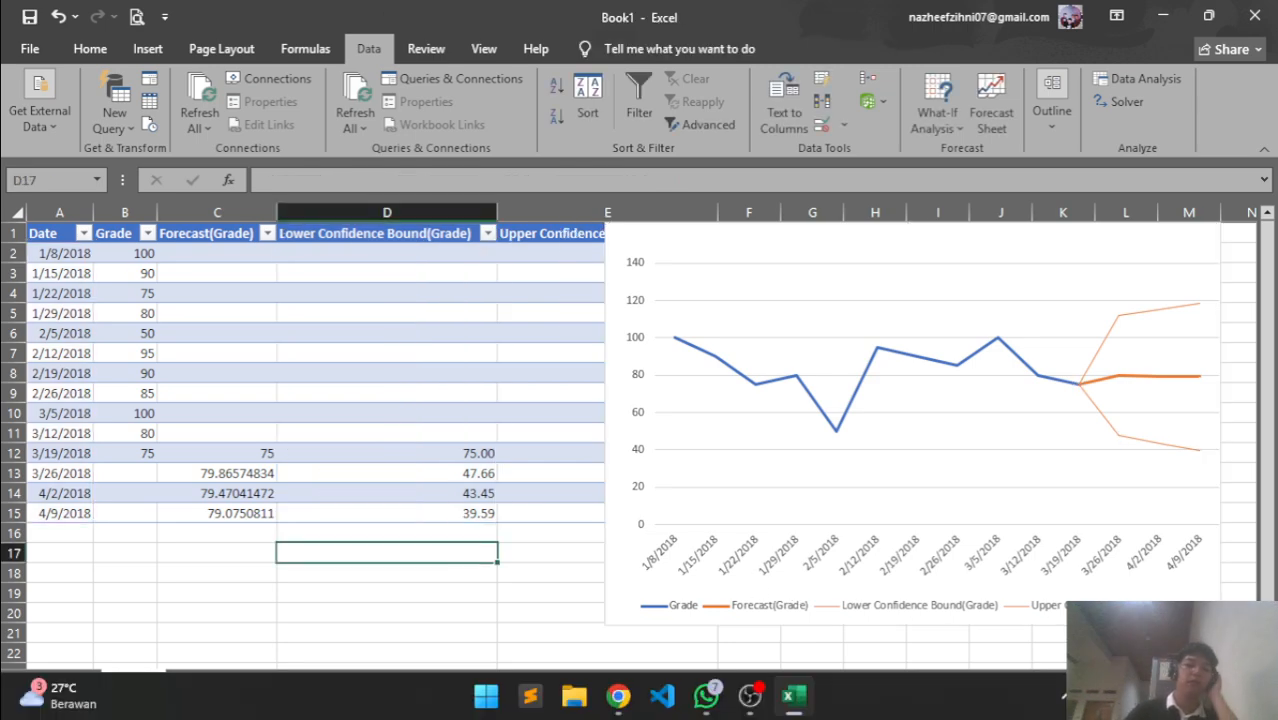
# On the Cisco lab page, select the 'Step 2: Modify the data' instructions and both lab questions
pyautogui.click(604, 502)
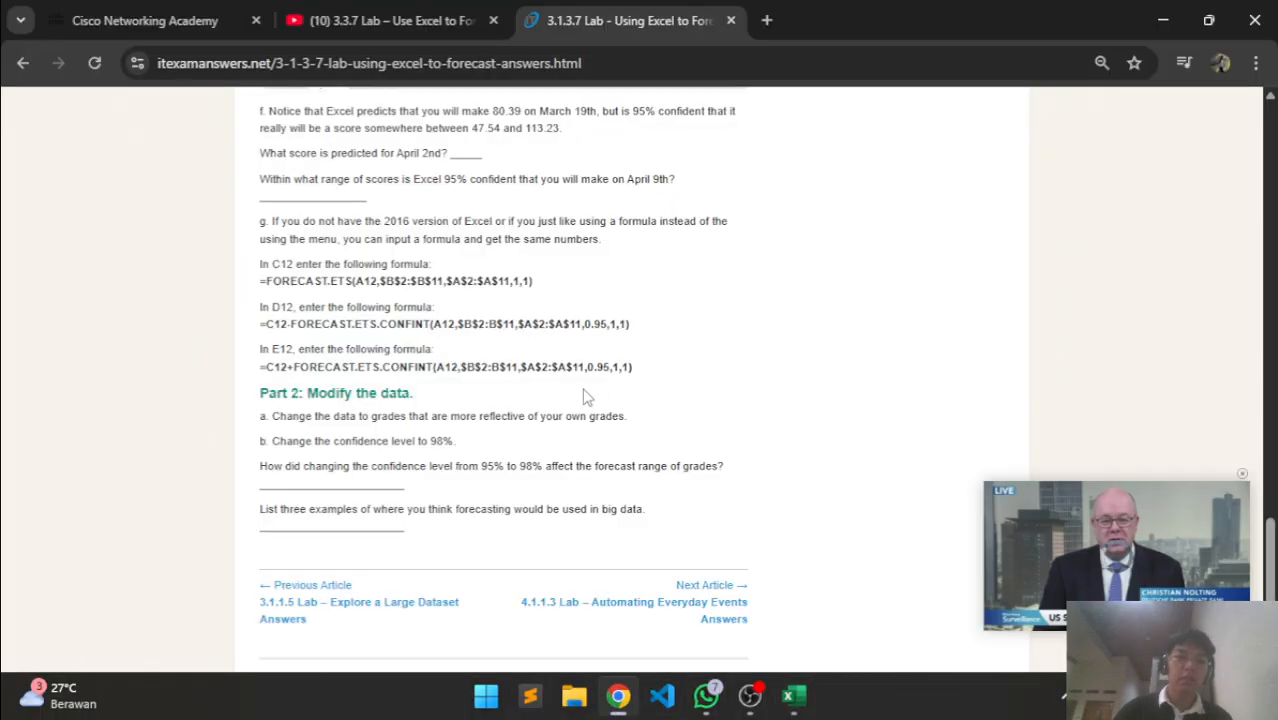
pyautogui.scroll(20, 604, 497)
pyautogui.click(218, 10)
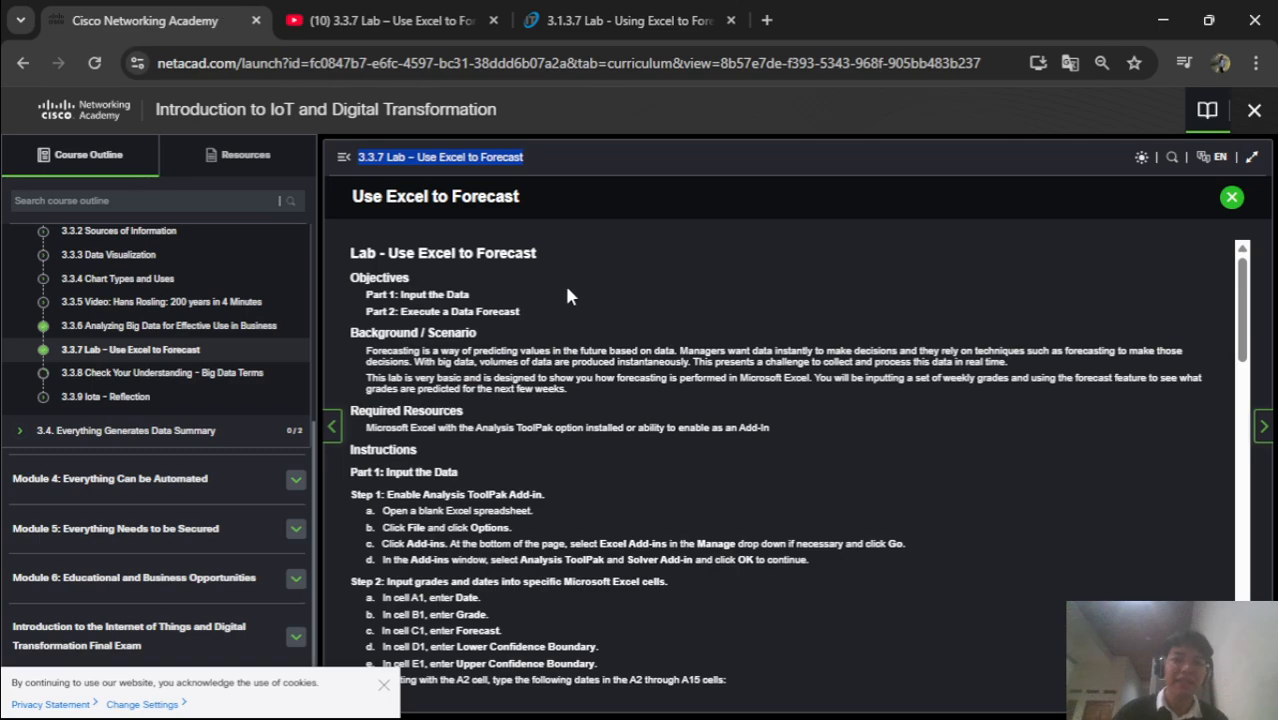
pyautogui.scroll(-20, 523, 296)
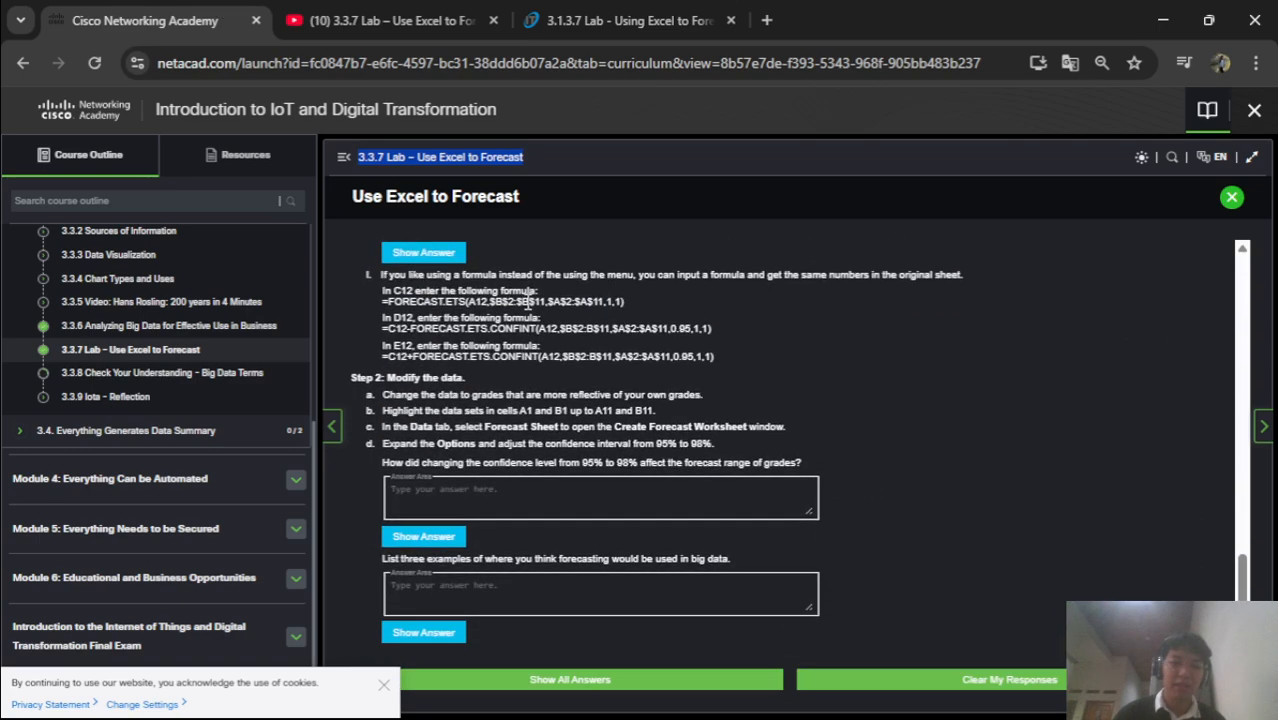
pyautogui.click(369, 380)
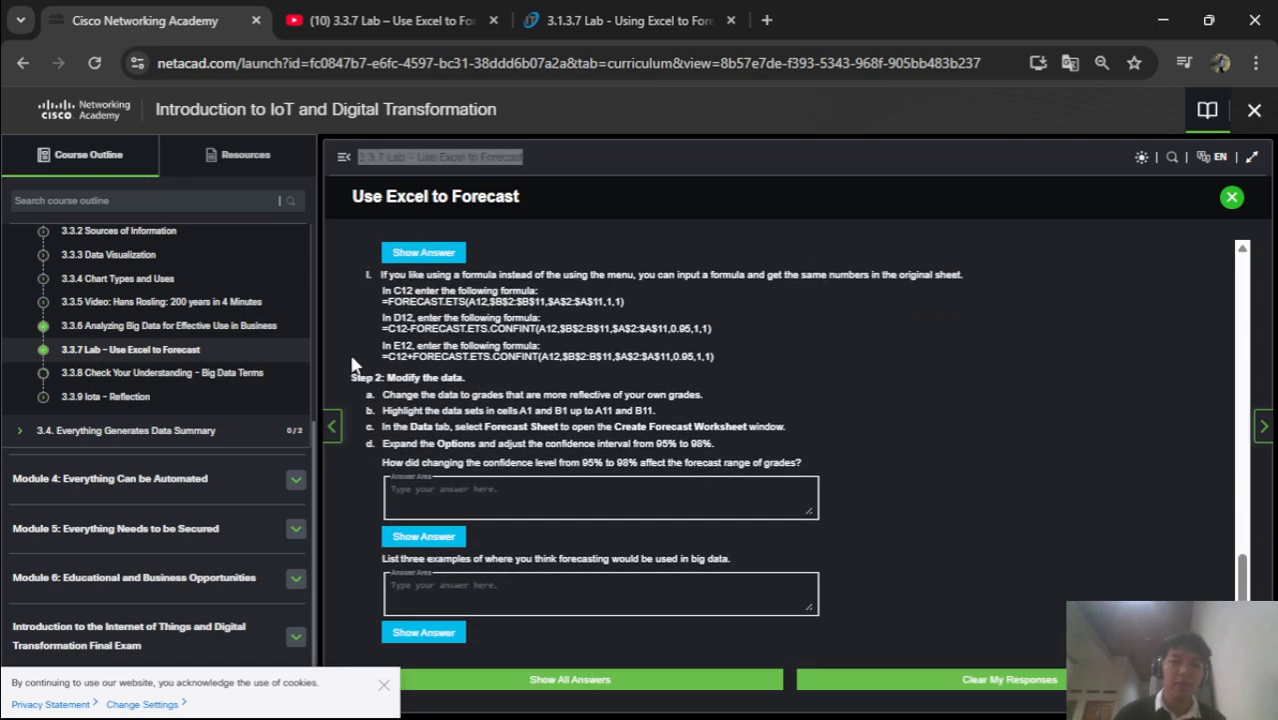
pyautogui.moveTo(385, 378); pyautogui.dragTo(822, 622)
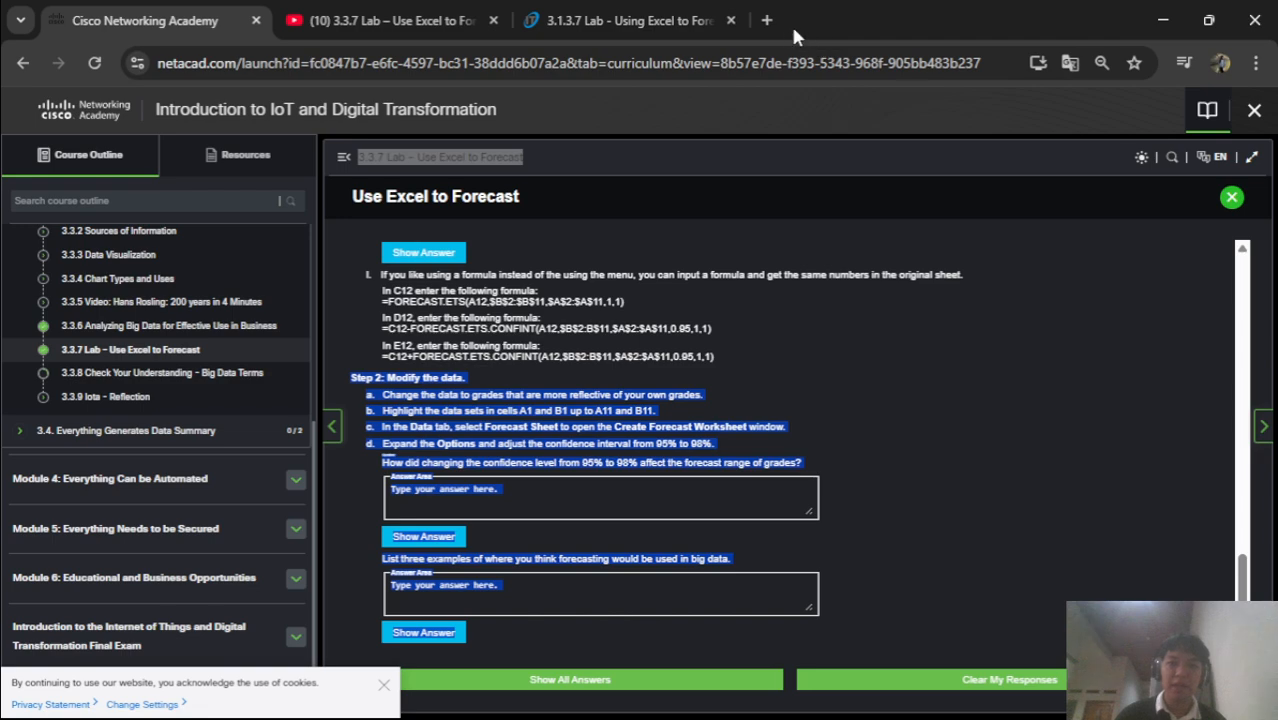
# Open gemini.google.com in a new tab, start a new chat and send the pasted lab questions
pyautogui.click(766, 20)
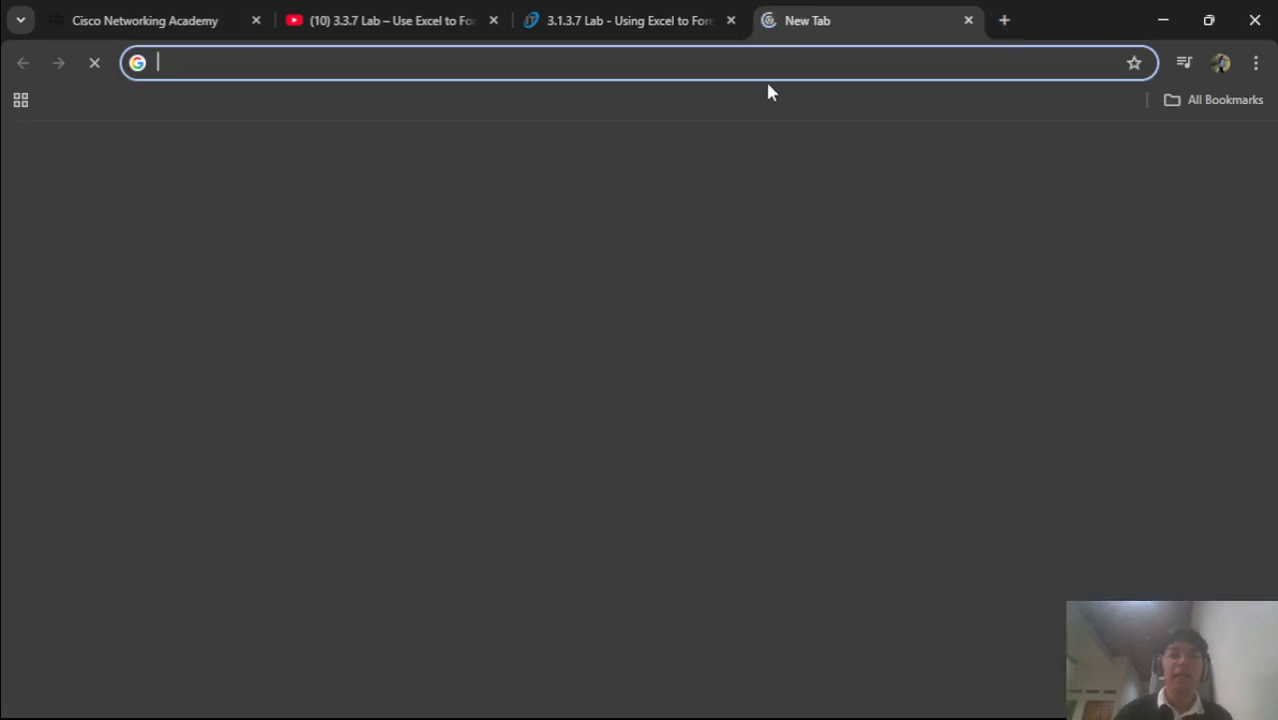
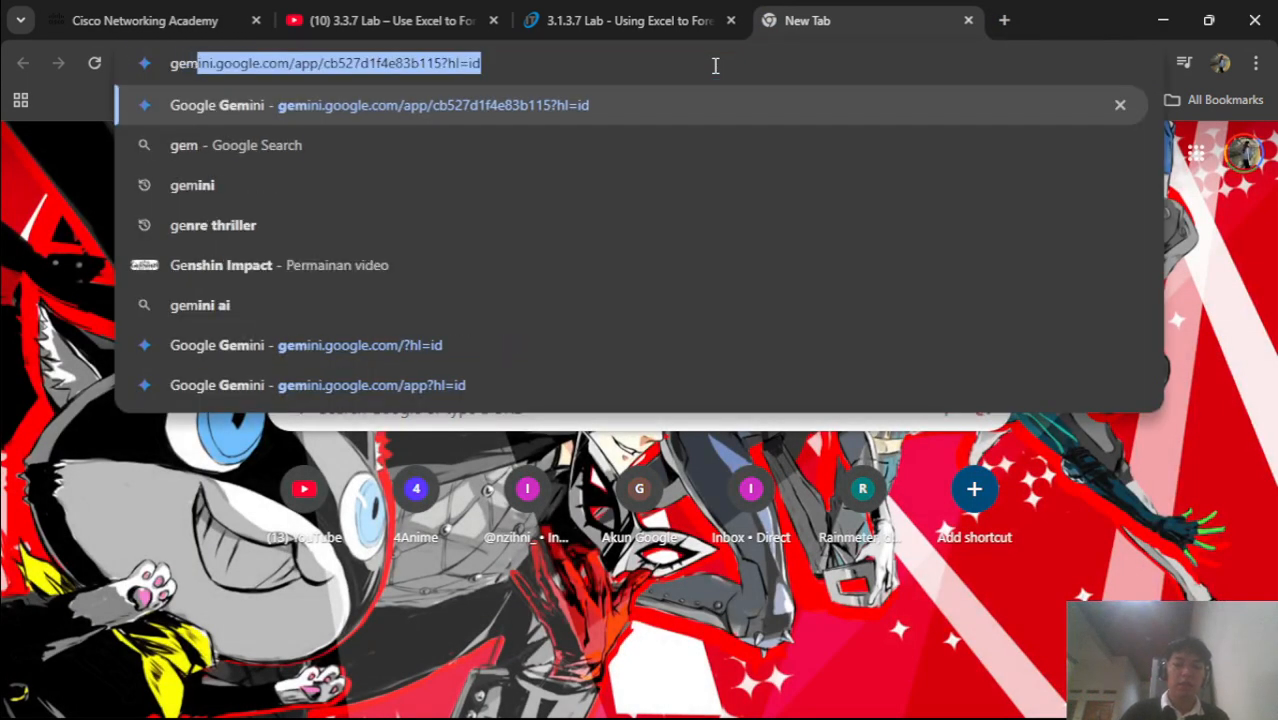
pyautogui.press('Return')
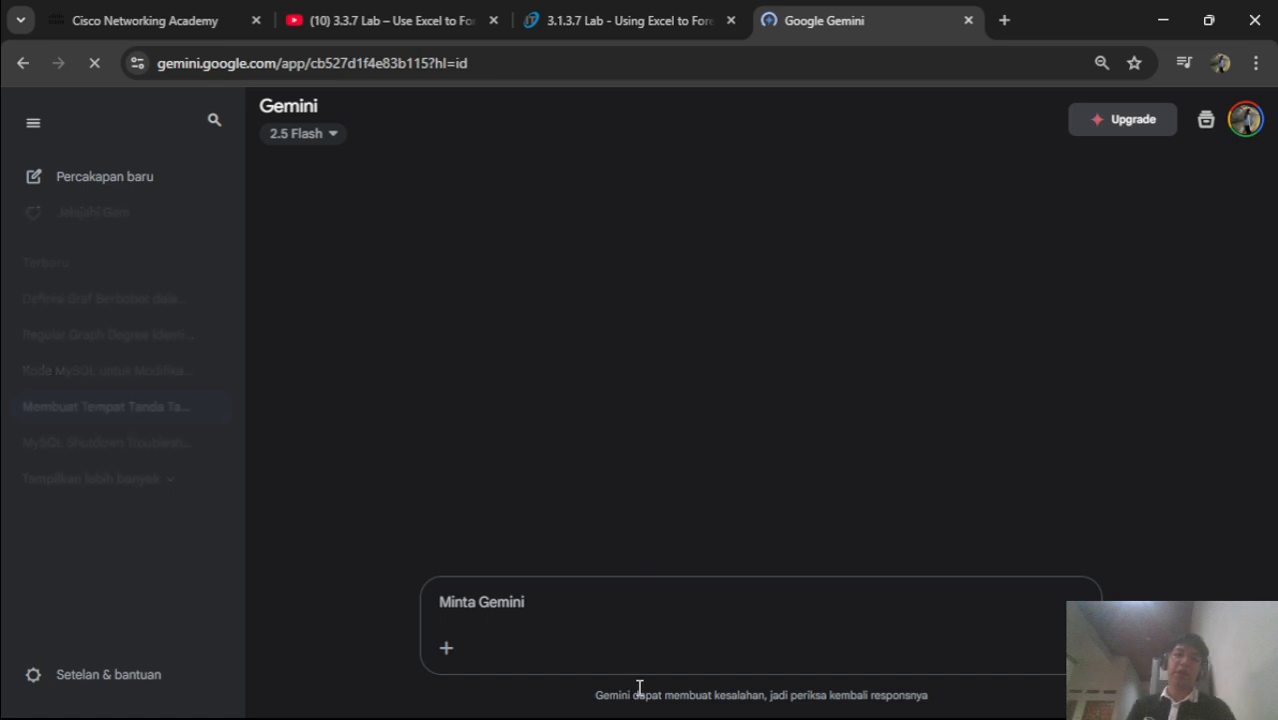
pyautogui.click(103, 176)
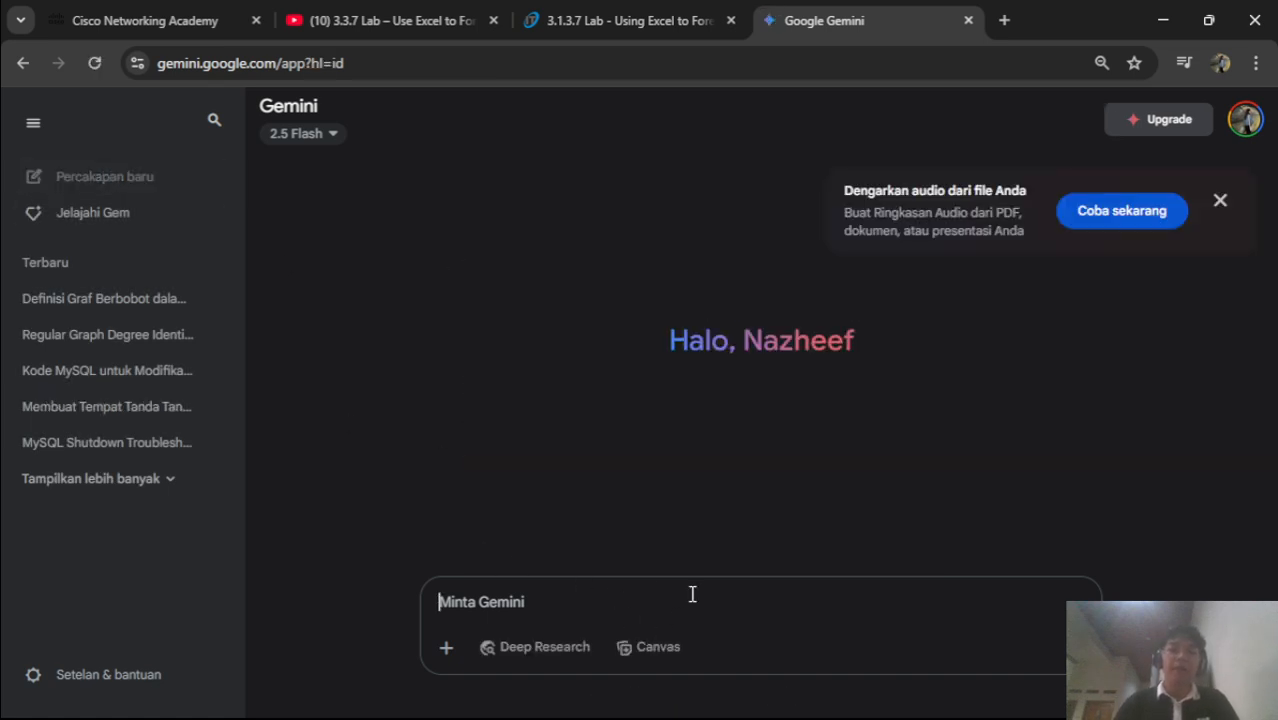
pyautogui.hotkey('ctrl', 'v')
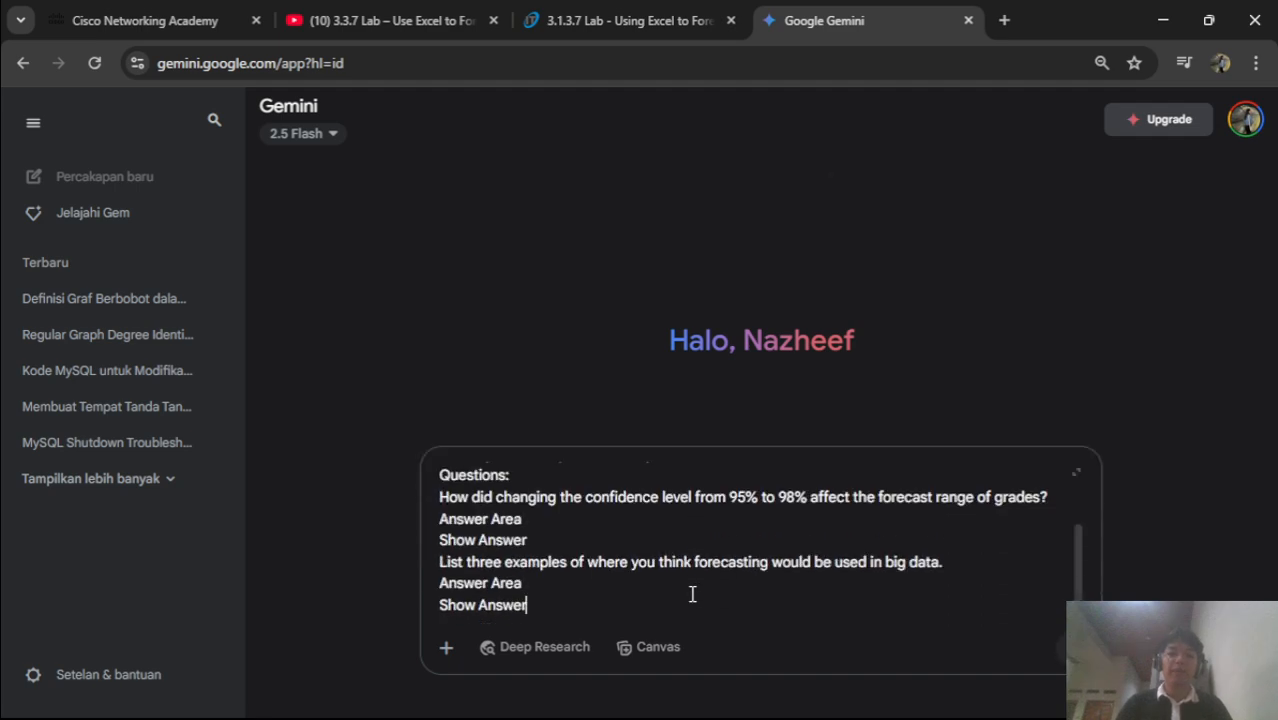
pyautogui.hotkey('shift', 'Return')
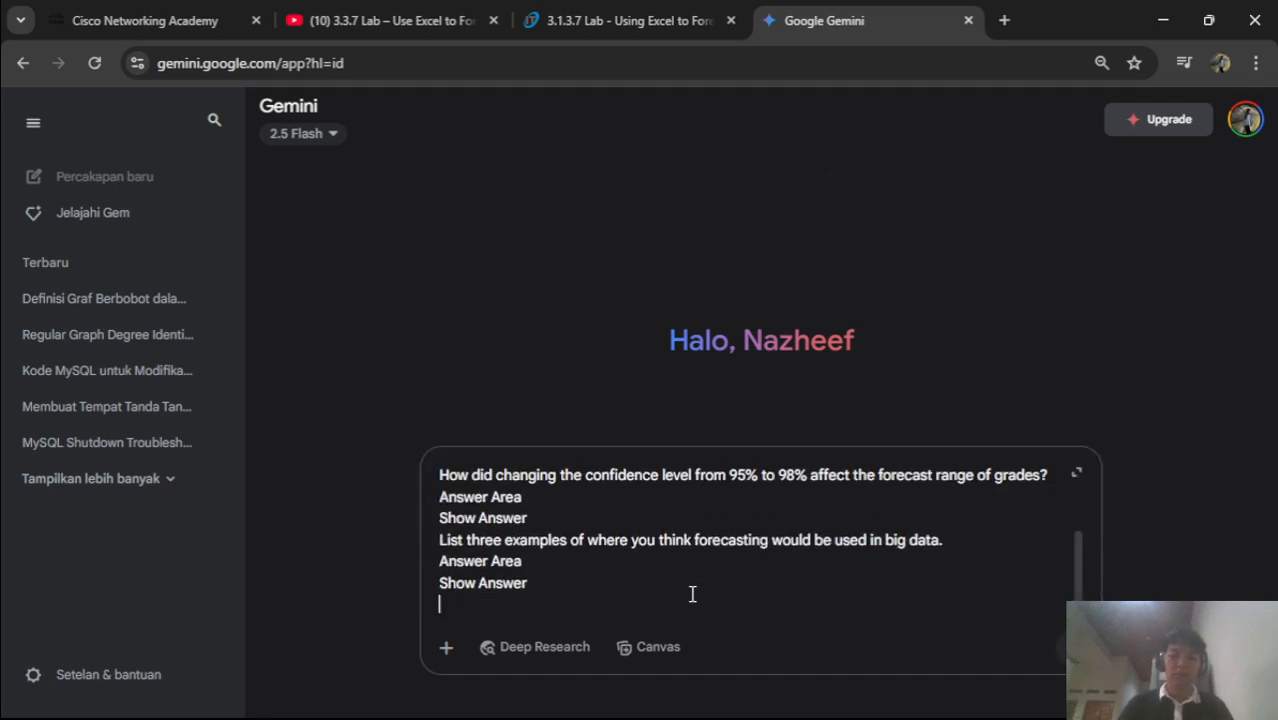
pyautogui.press('Return')
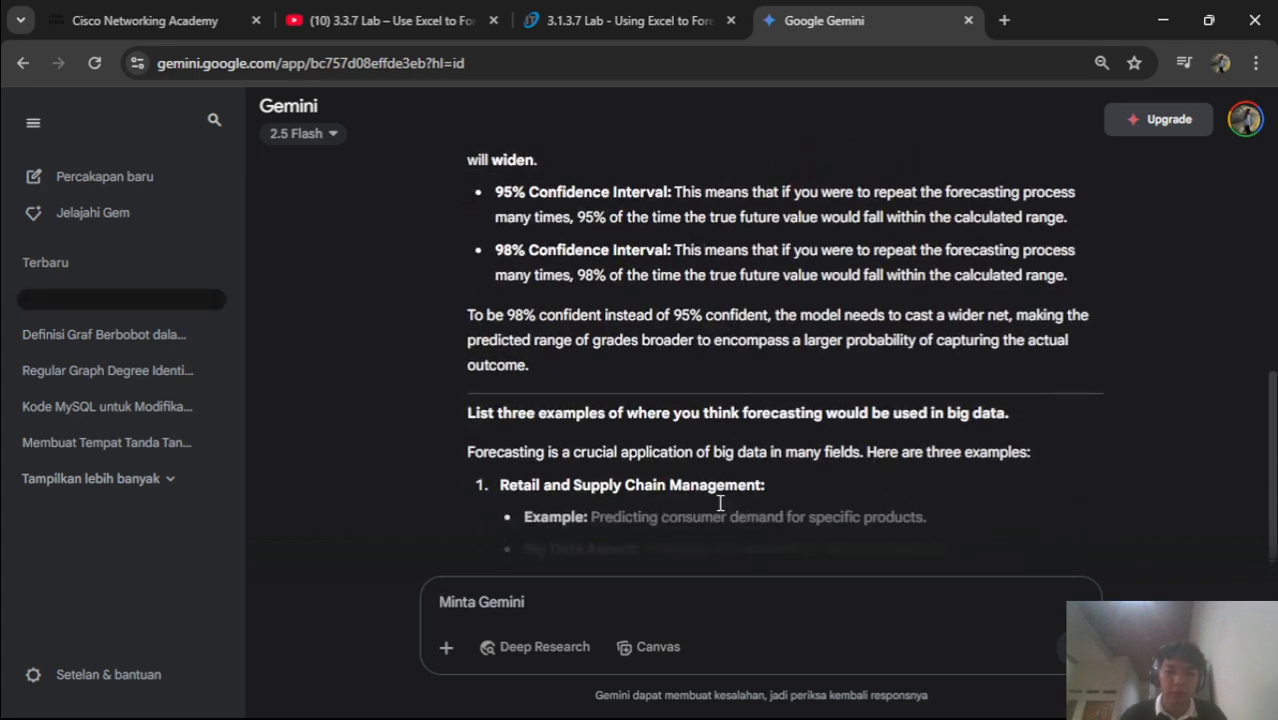
# Ask Gemini to reply in Indonesian with 'gunakan bahasa indonesia' and read its answer
pyautogui.write('gunakan bahasa indonesia')
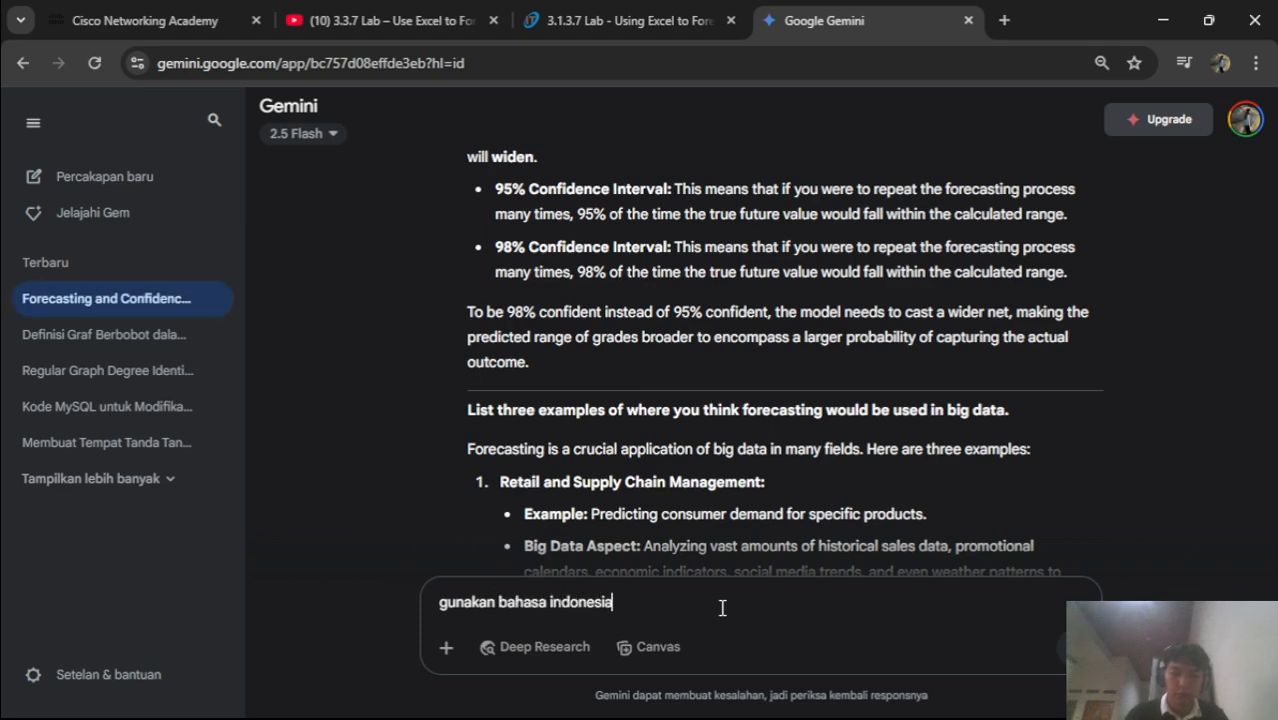
pyautogui.press('Return')
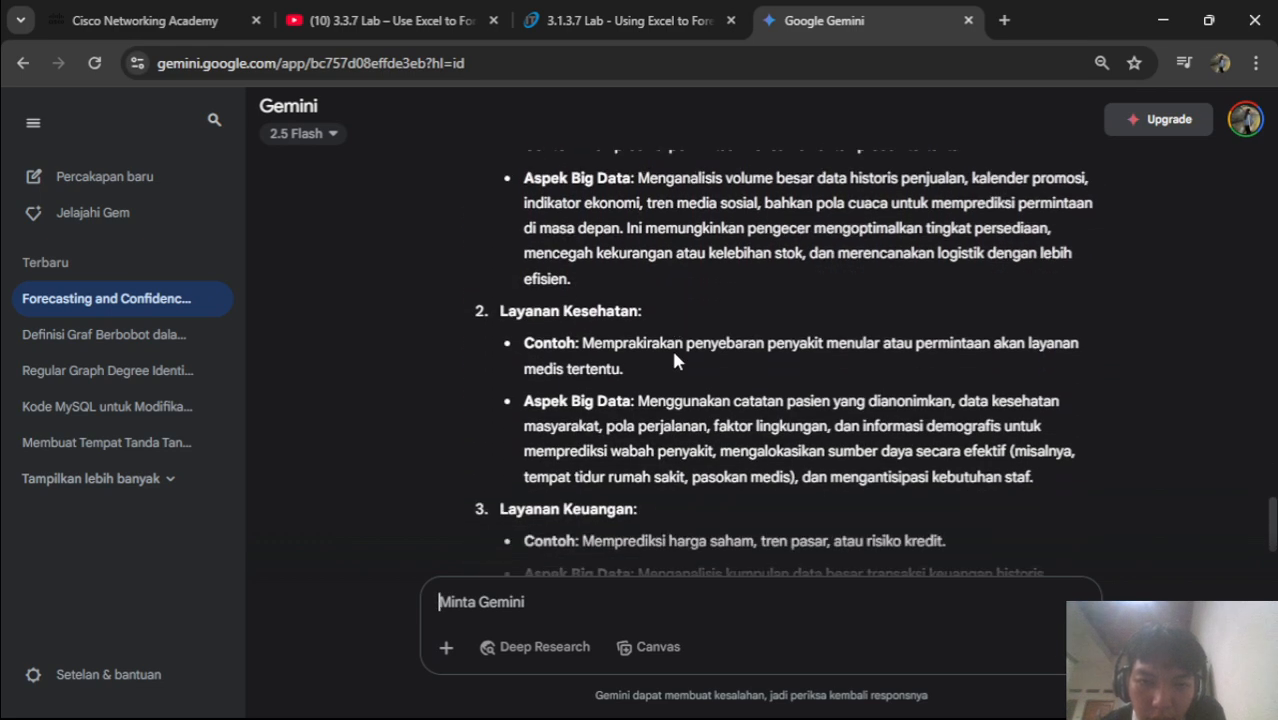
pyautogui.scroll(10, 675, 360)
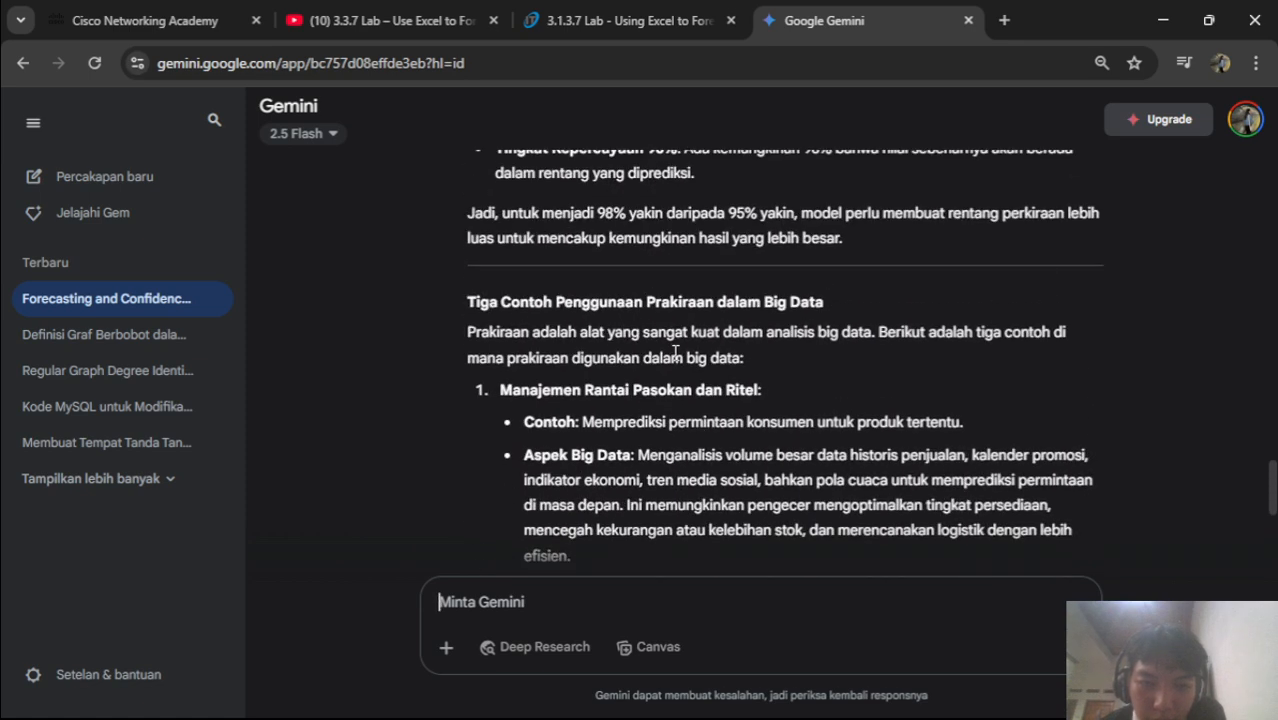
pyautogui.scroll(-1, 675, 352)
pyautogui.scroll(-3, 676, 352)
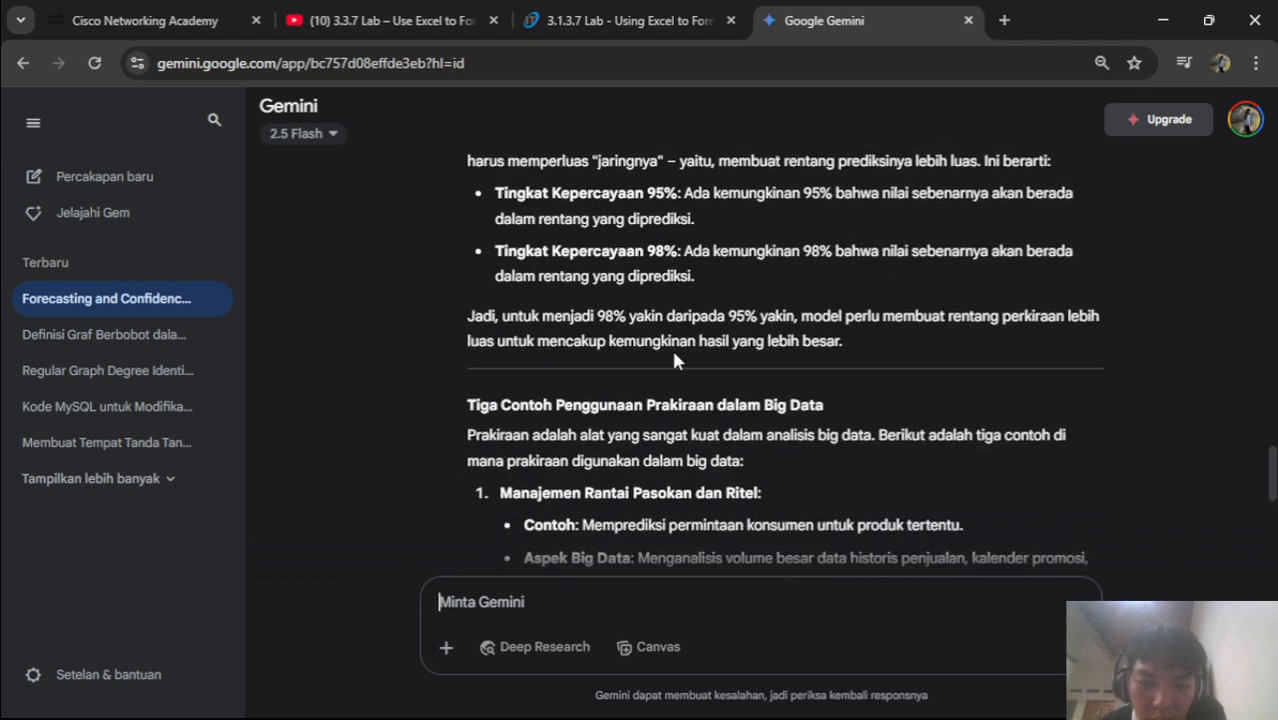
pyautogui.click(310, 10)
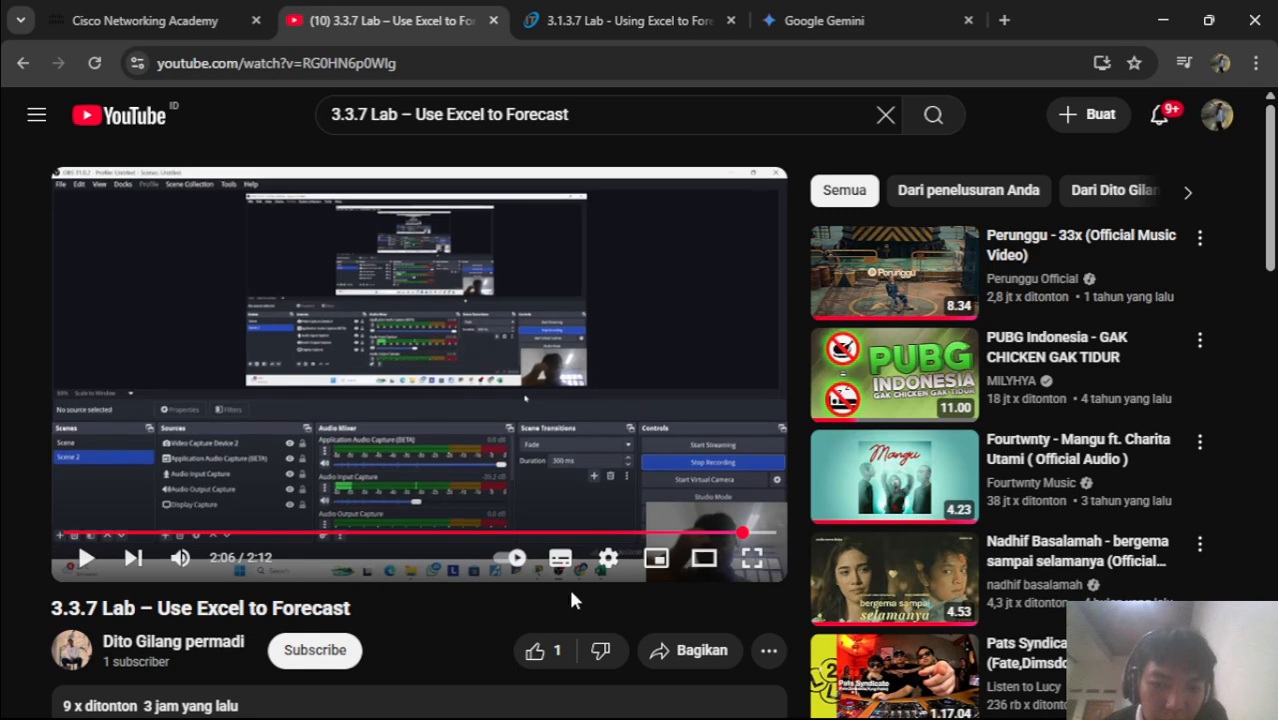
# Clear the Cisco page selection, check the YouTube and ITExamAnswers tabs, then return to the Excel forecast sheet
pyautogui.click(109, 6)
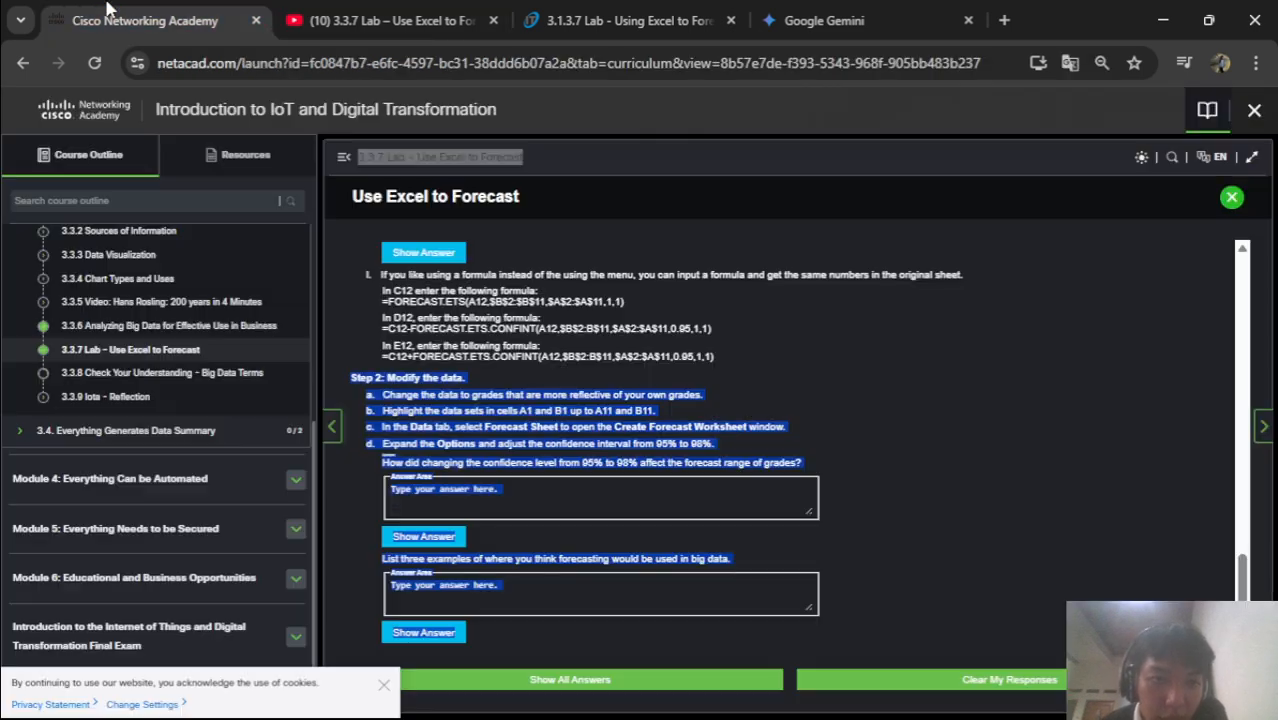
pyautogui.click(522, 517)
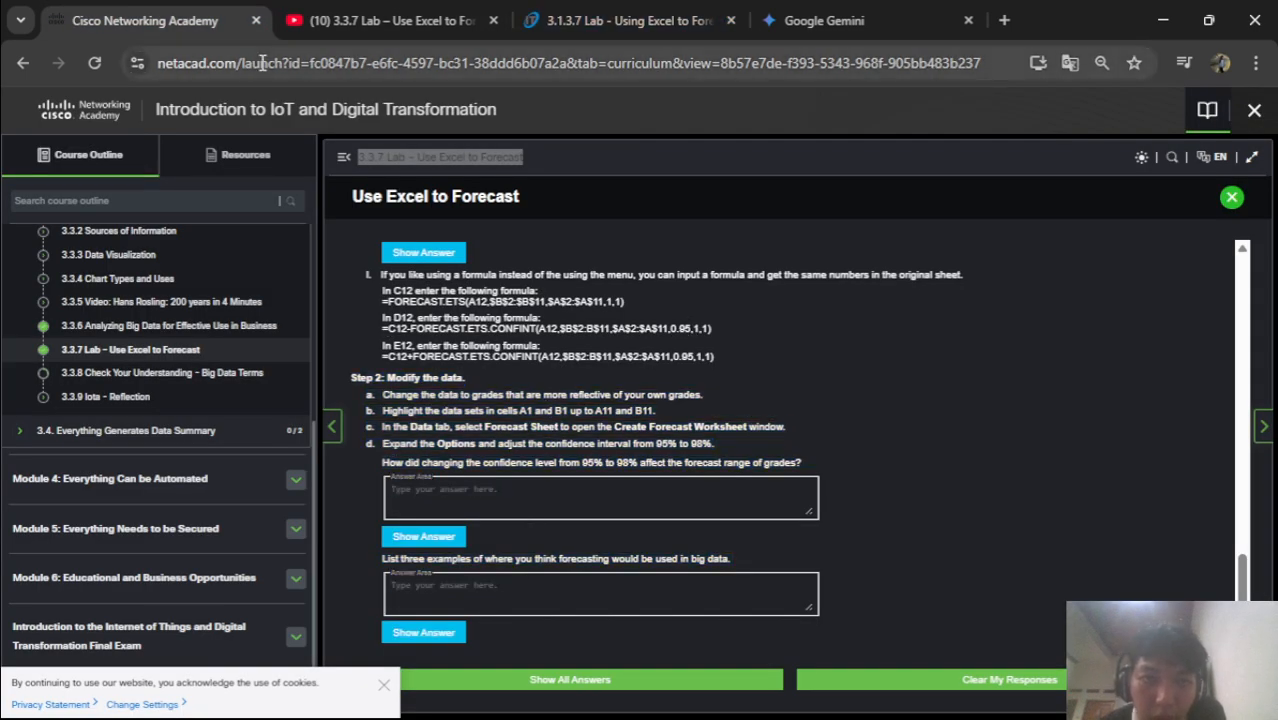
pyautogui.click(365, 14)
pyautogui.click(600, 18)
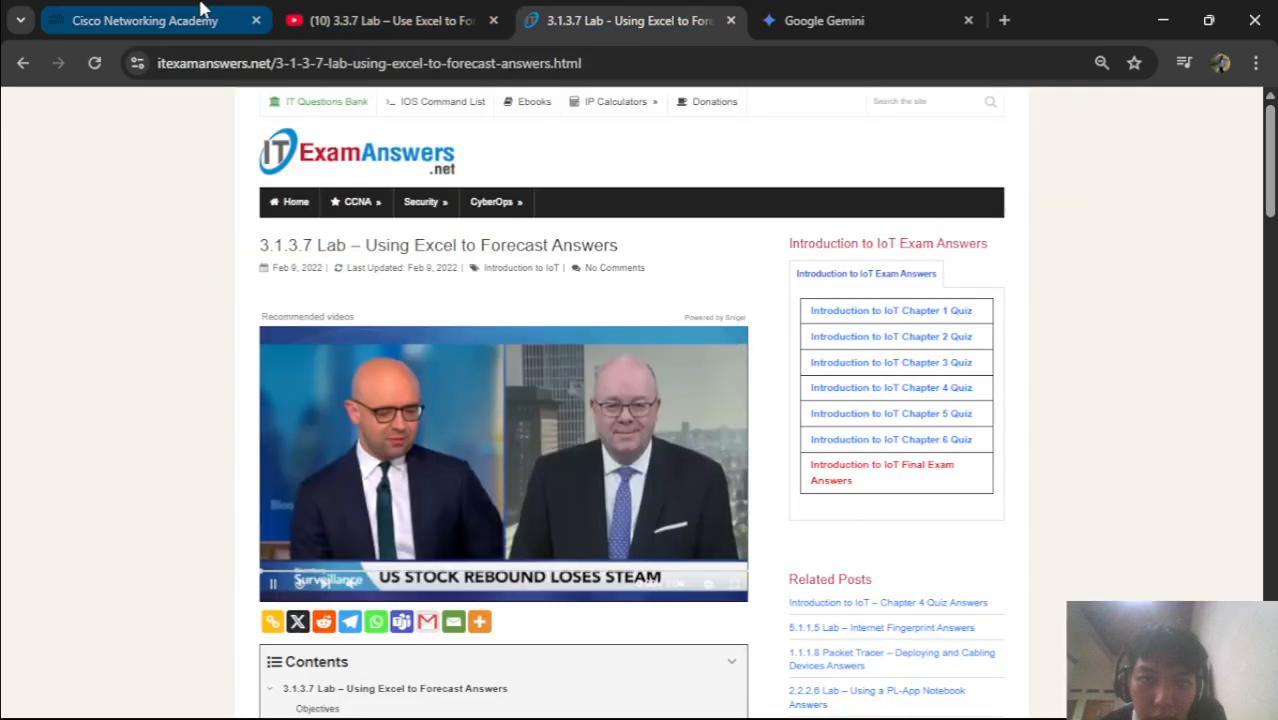
pyautogui.click(205, 12)
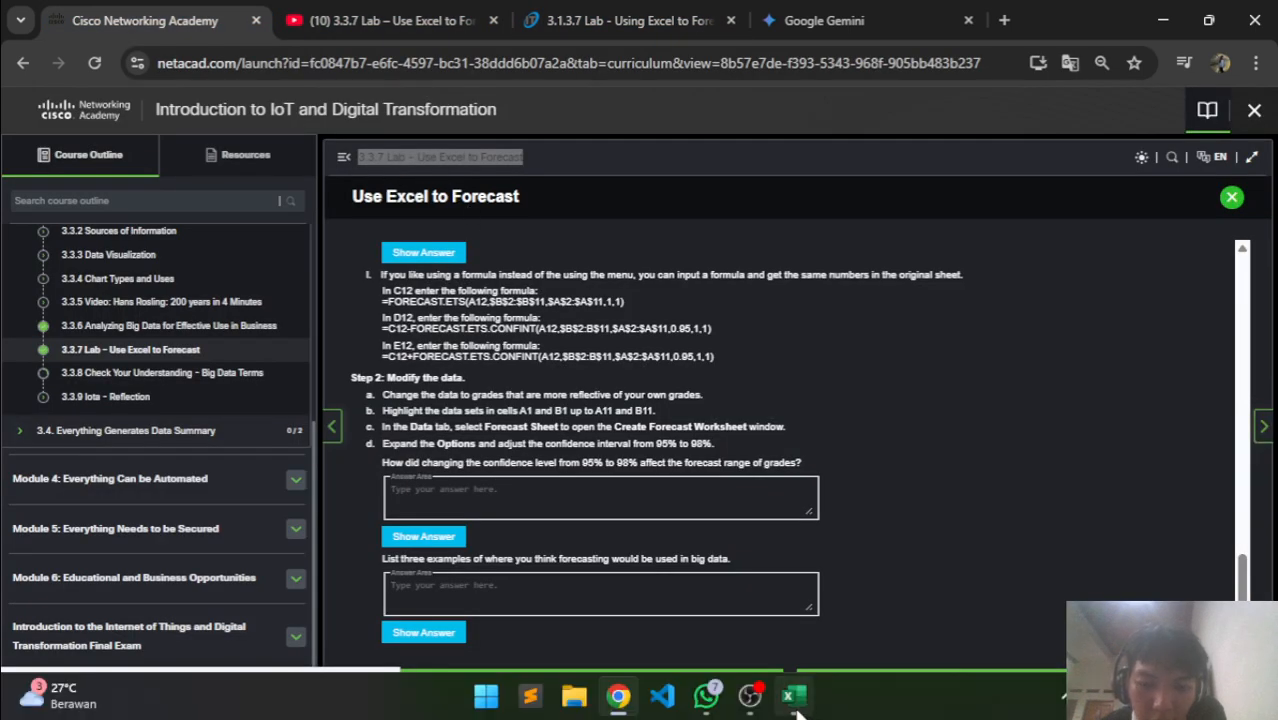
pyautogui.click(795, 702)
pyautogui.scroll(-3, 577, 320)
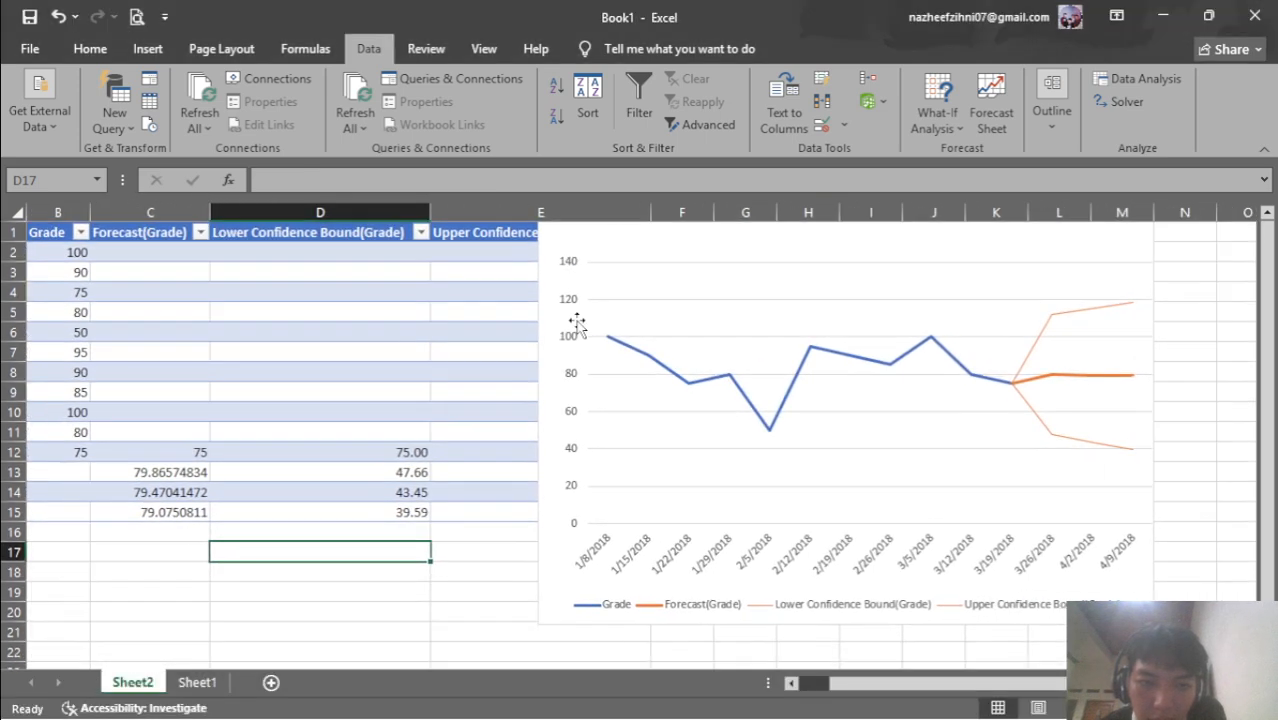
pyautogui.click(262, 580)
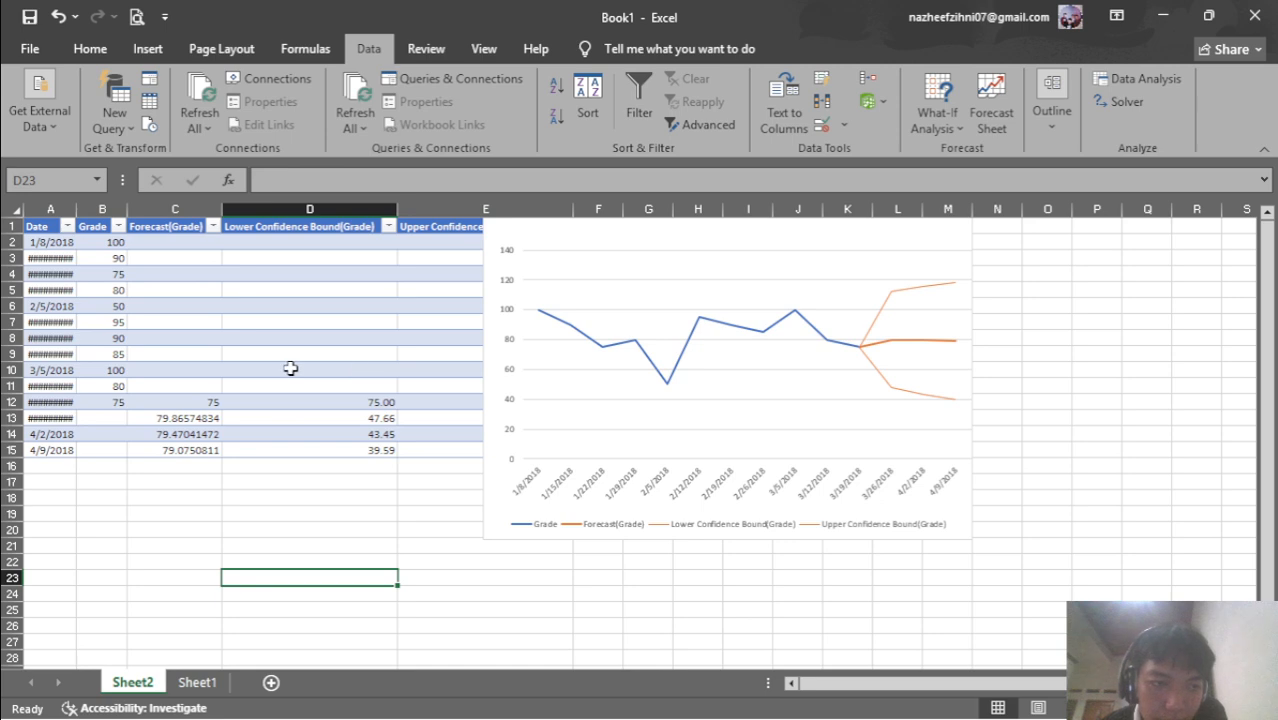
pyautogui.scroll(2, 290, 369)
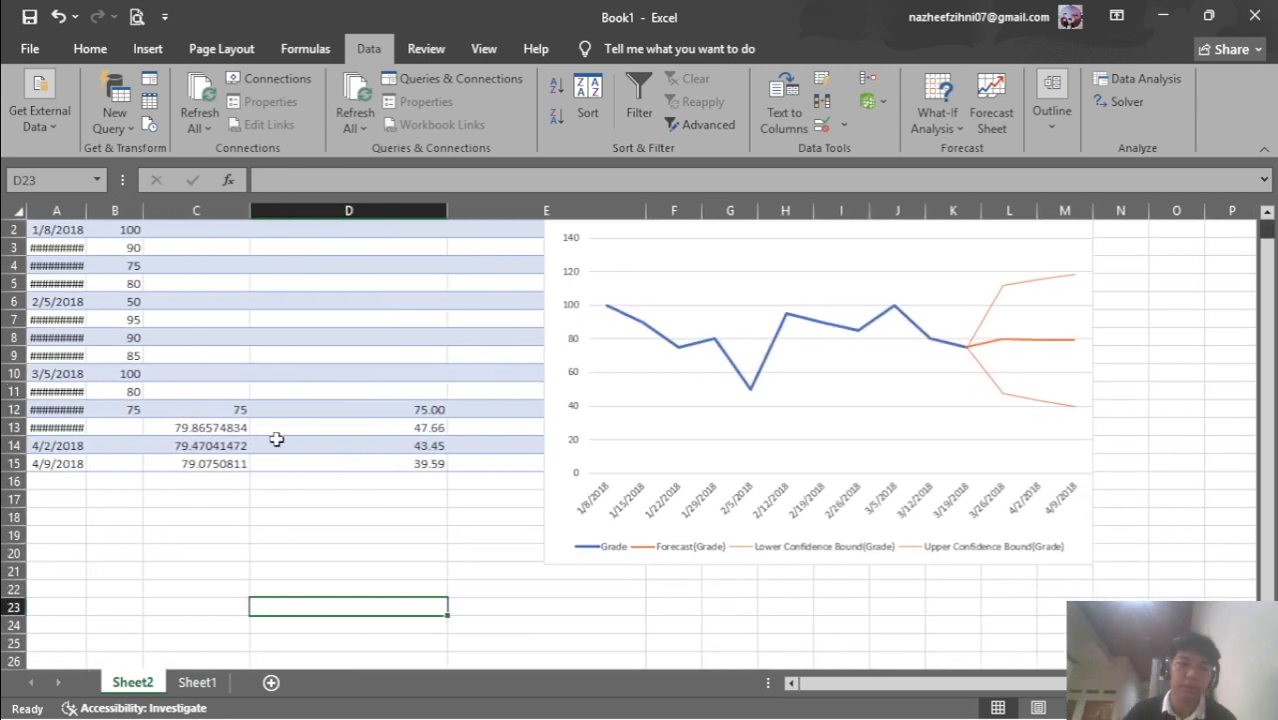
pyautogui.scroll(3, 357, 437)
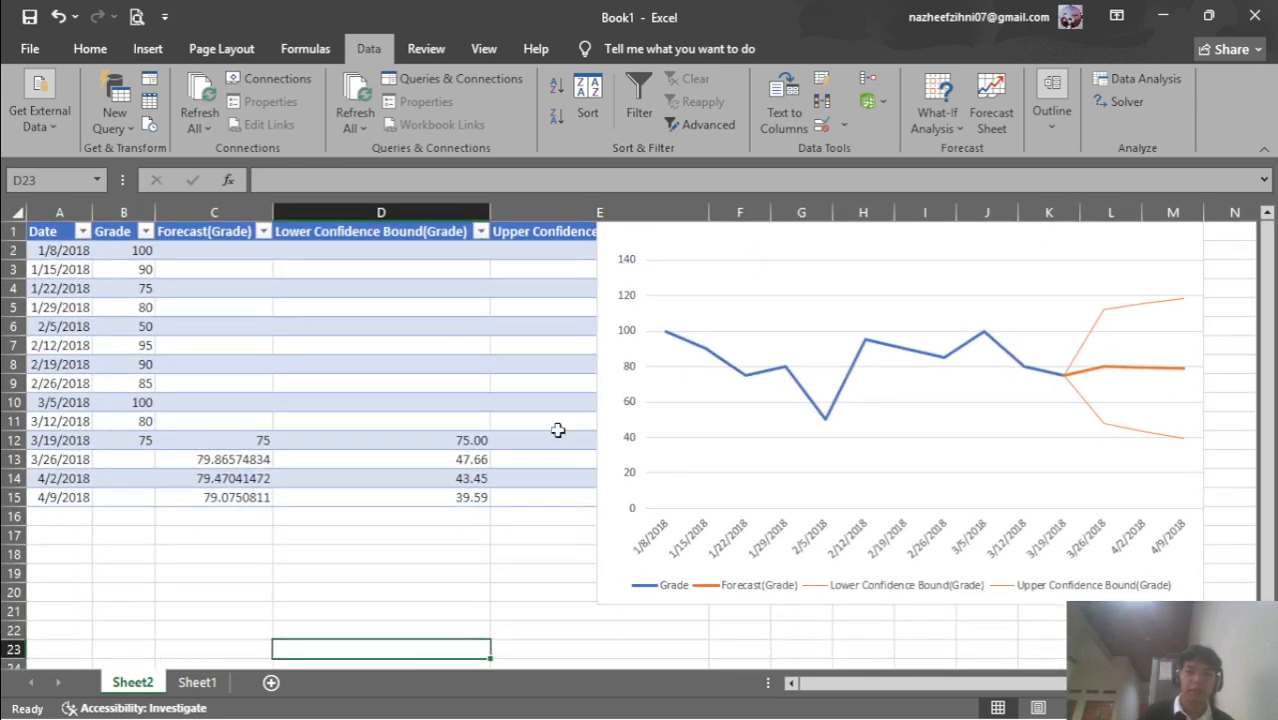
pyautogui.moveTo(1090, 718)
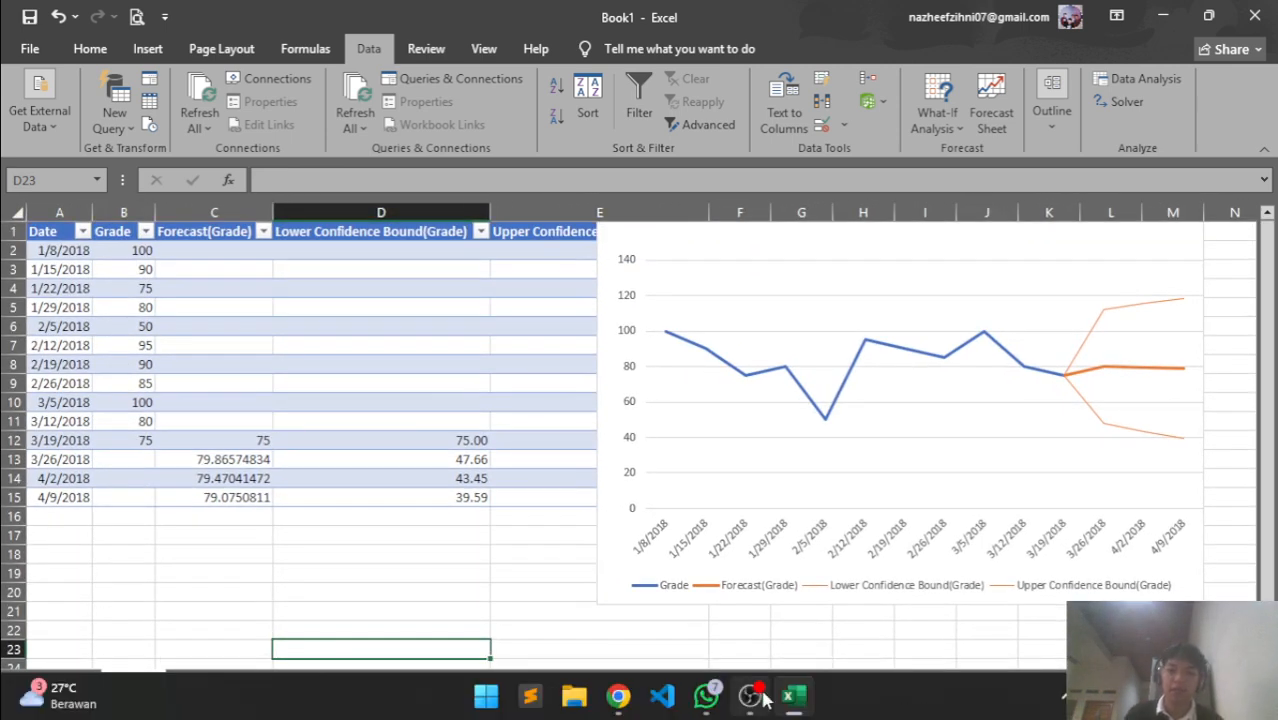